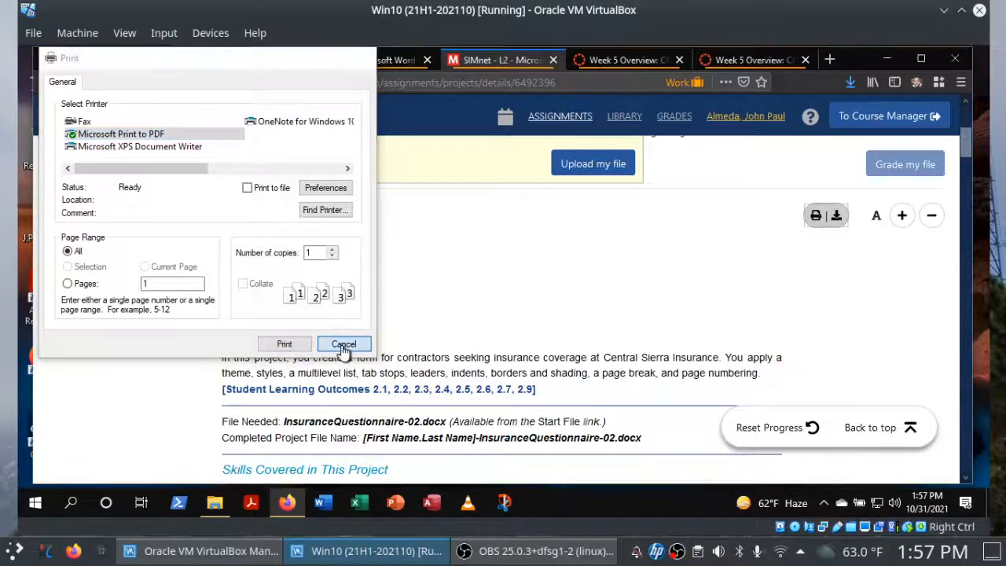
Cancel printing the project instructions and open the downloaded InsuranceQuestionnaire-02 document from the Downloads folder in Word.
left_click(343, 346)
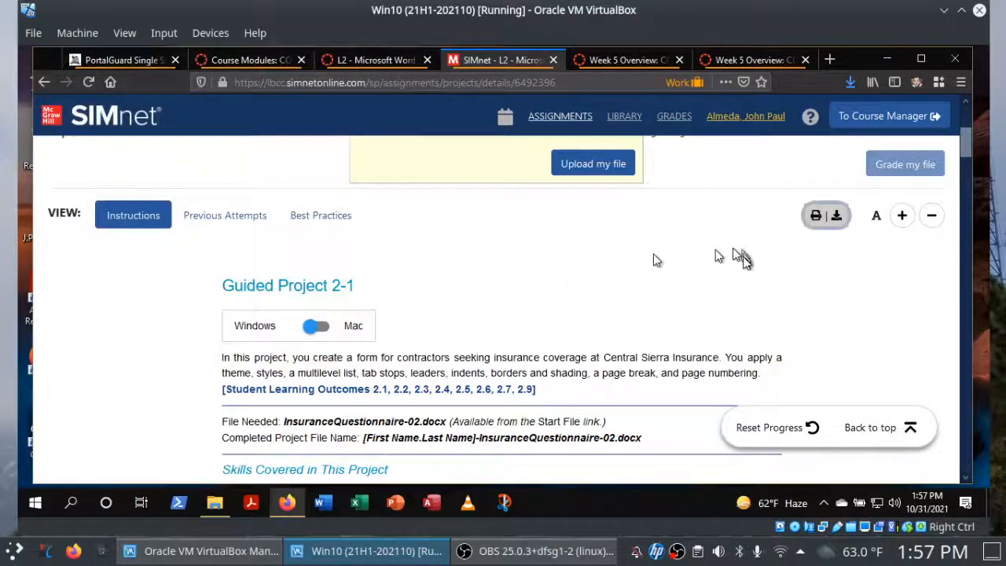
left_click_drag(973, 150, 964, 195)
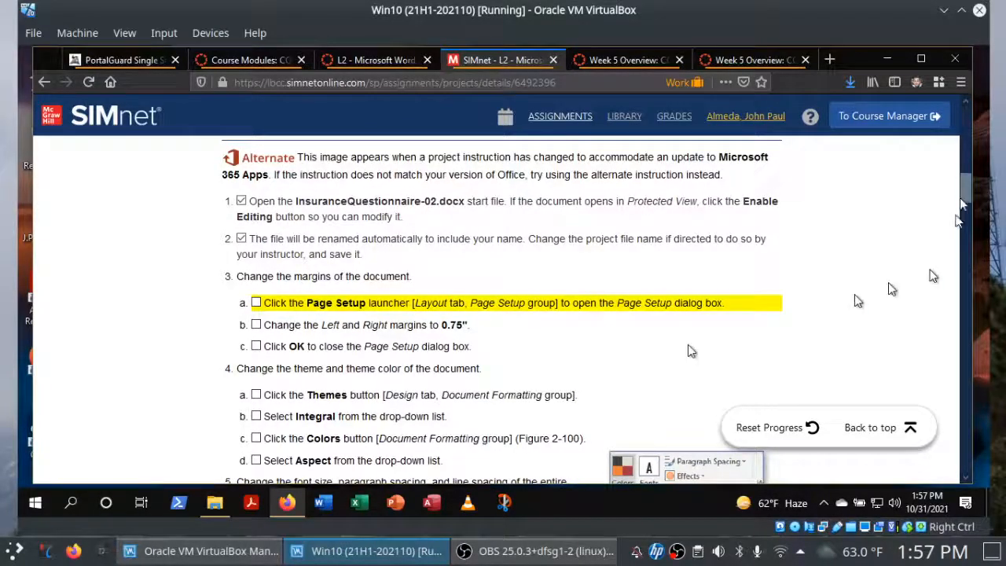
left_click(215, 503)
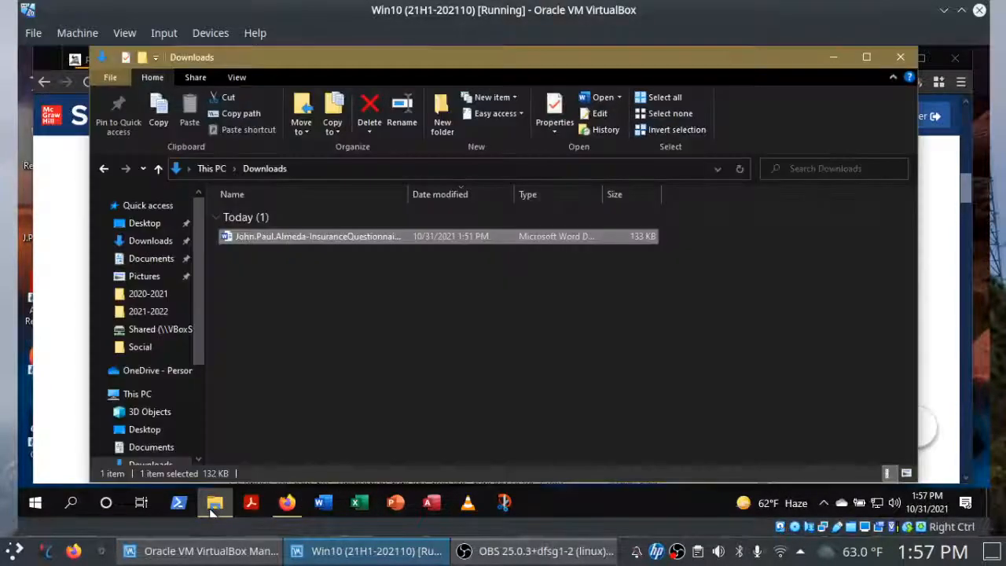
double_click(332, 241)
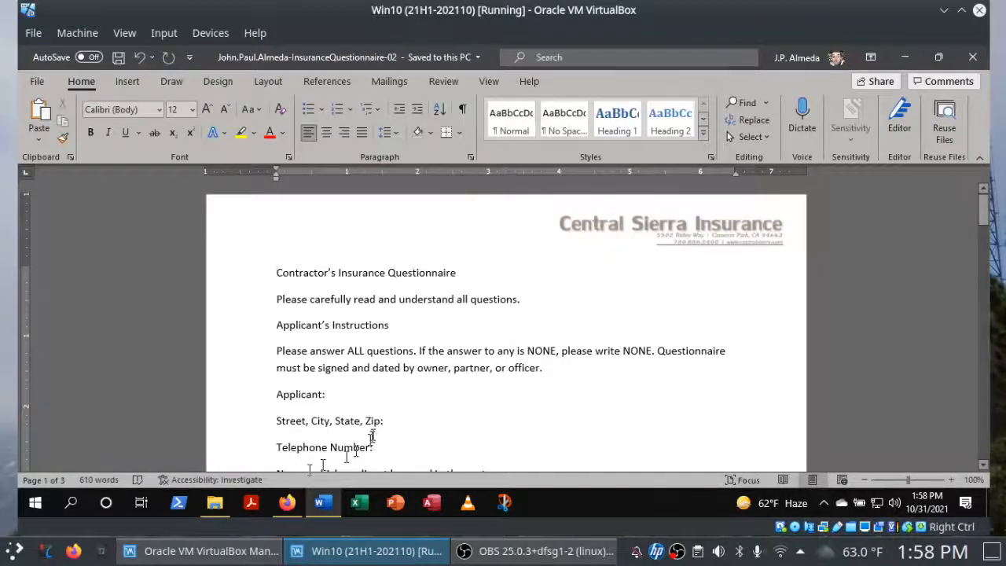
Switch to Firefox and review the Guided Project 2-1 instructions, from the project overview to the margin, theme and font steps.
left_click(287, 502)
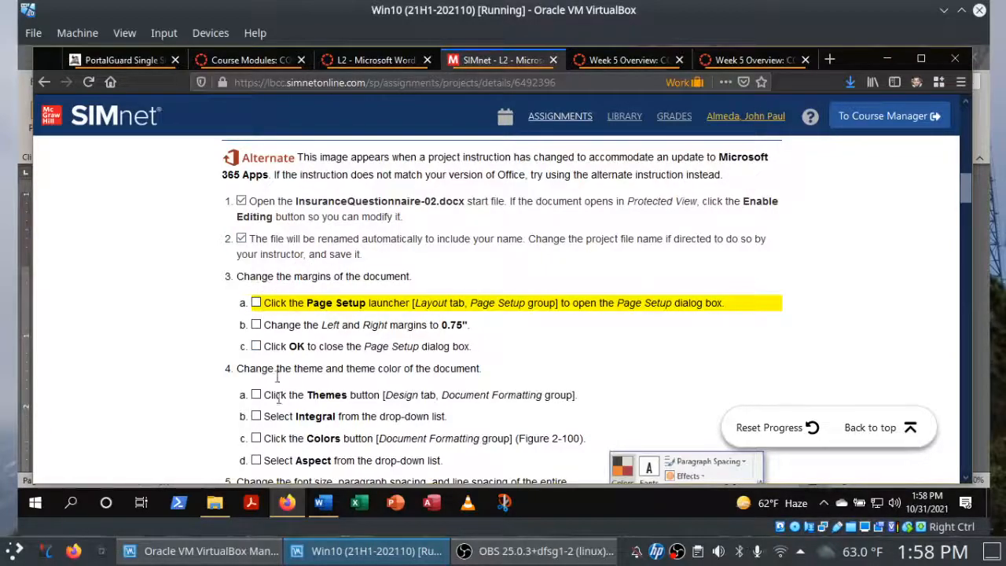
left_click(321, 503)
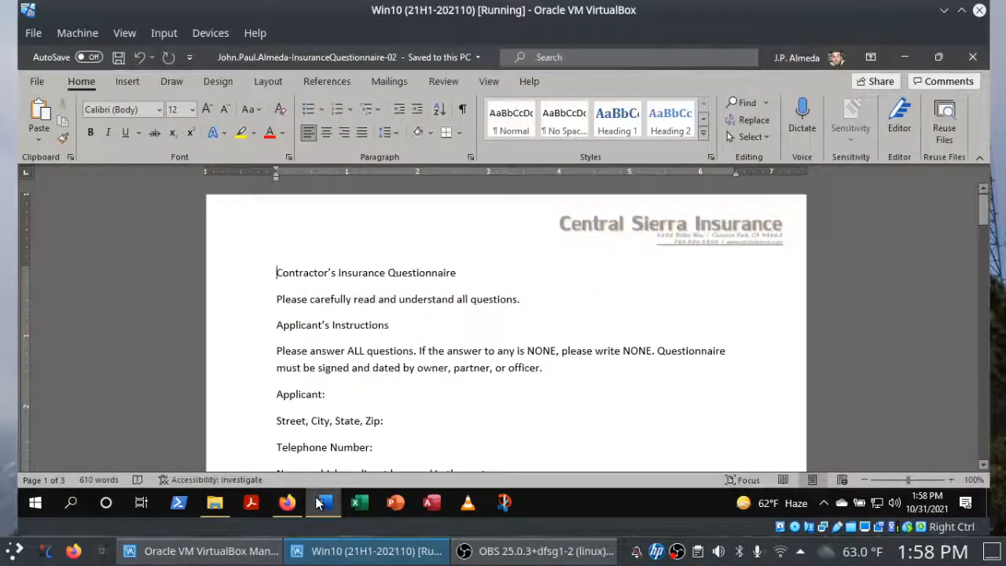
left_click(287, 504)
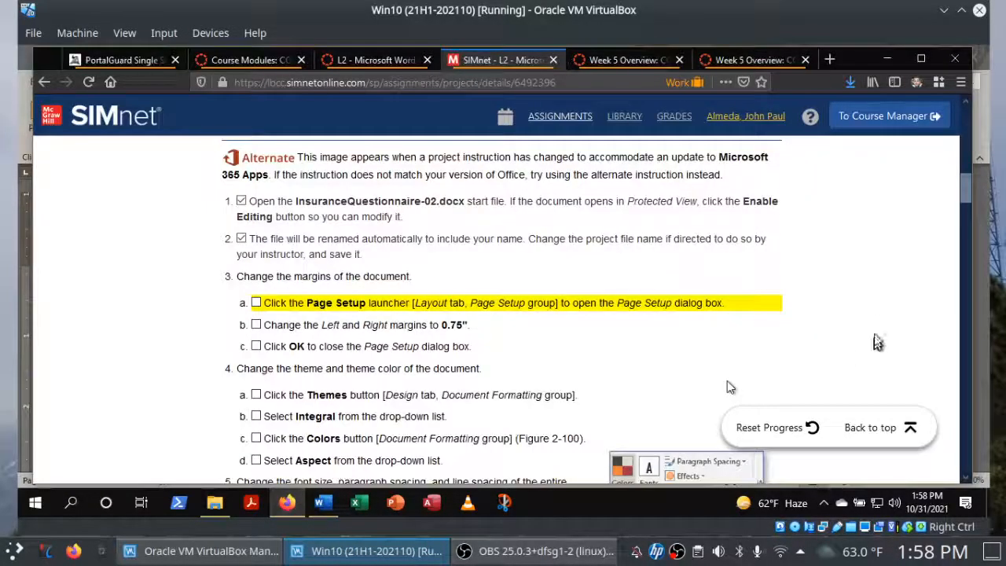
left_click_drag(964, 203, 972, 154)
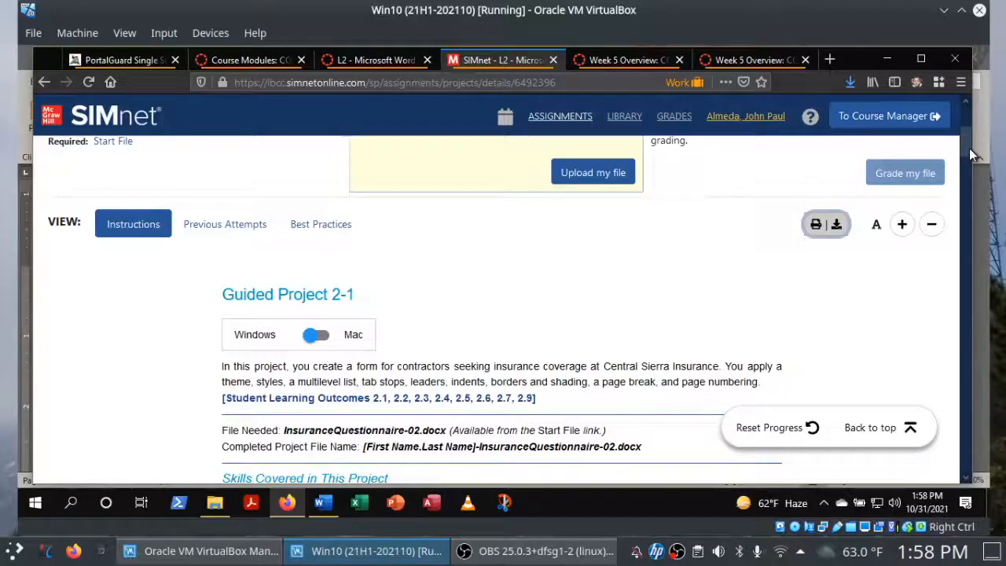
left_click_drag(970, 147, 968, 206)
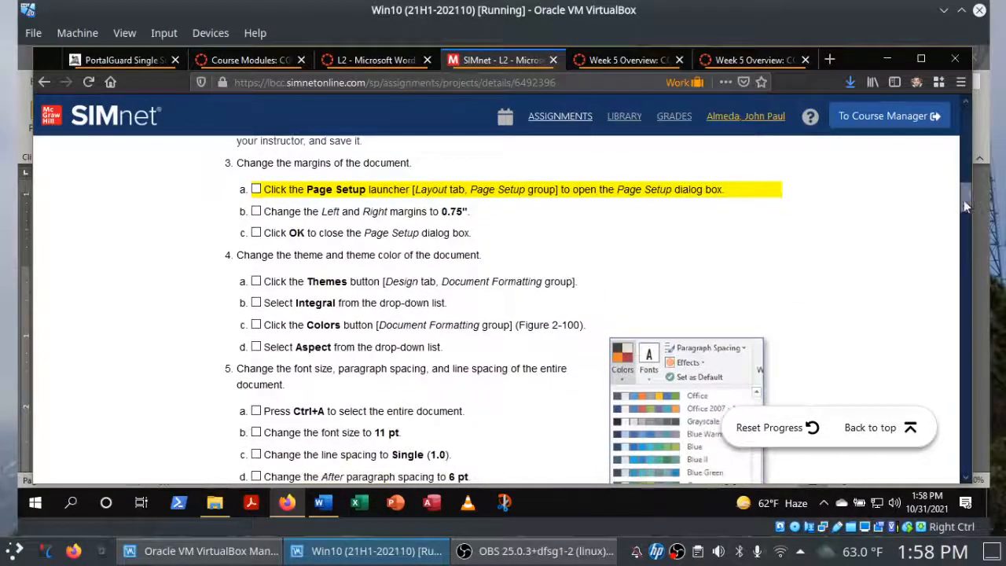
Switch to Word and view the questionnaire's page thumbnails in the Navigation pane, closing the pane when done.
left_click(323, 503)
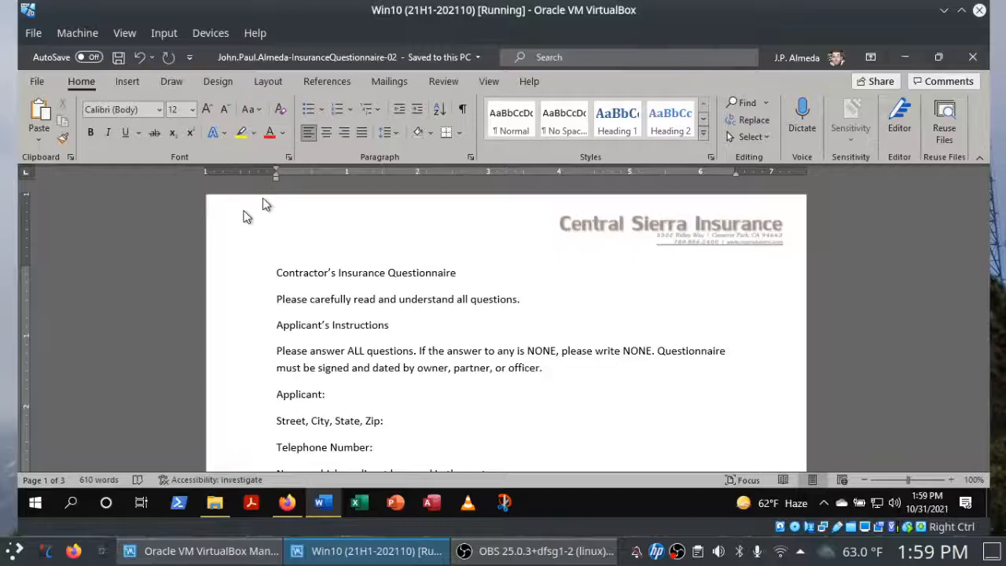
left_click(55, 481)
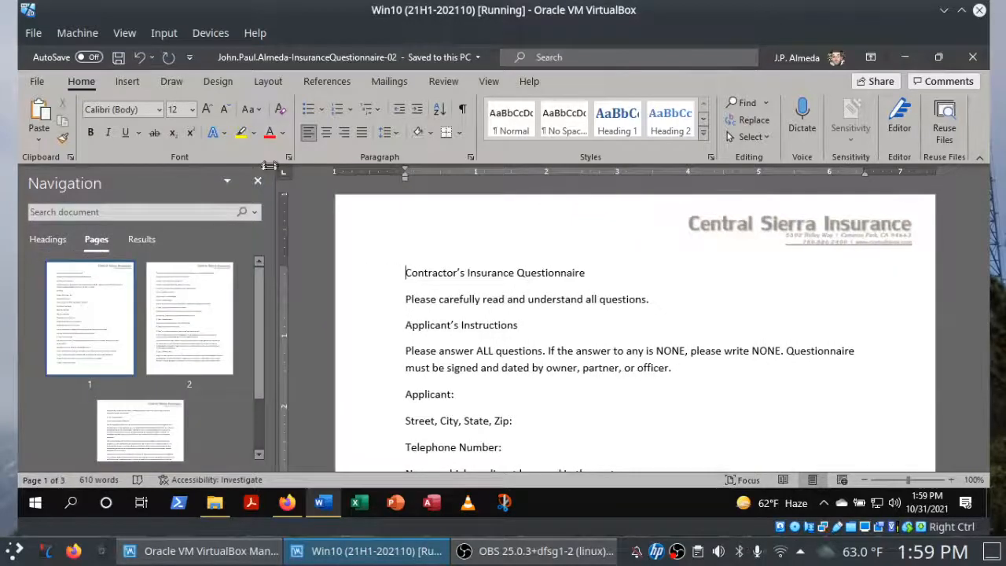
left_click(259, 182)
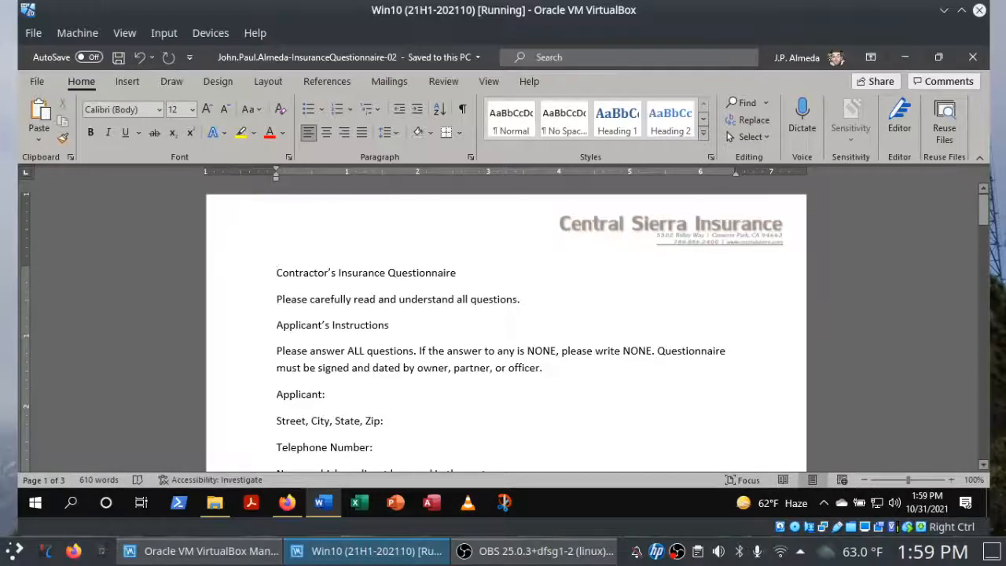
left_click(1002, 286)
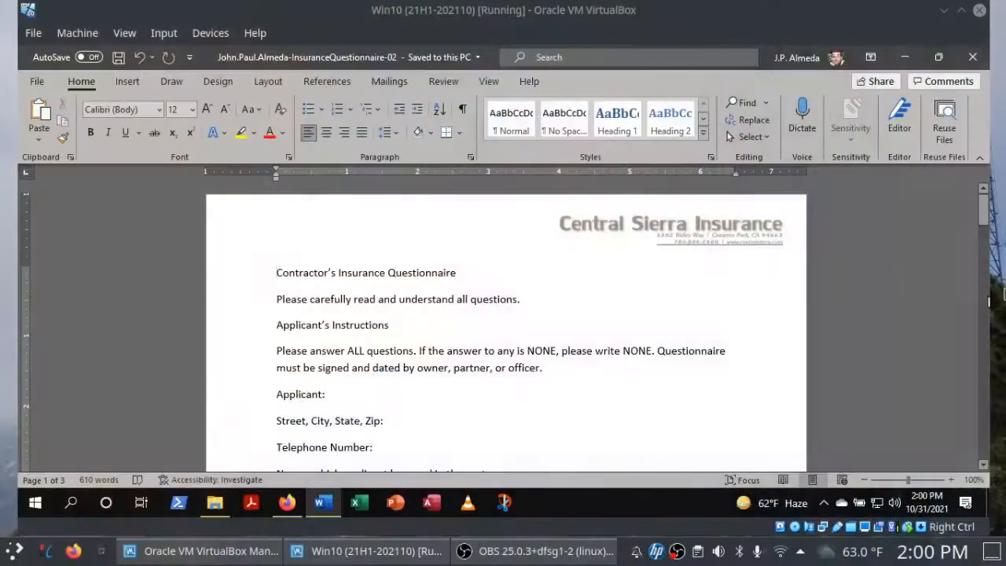
Open the Page Setup settings for the questionnaire in Word and check off instruction 3a in the SIMnet project list in Firefox.
left_click(287, 503)
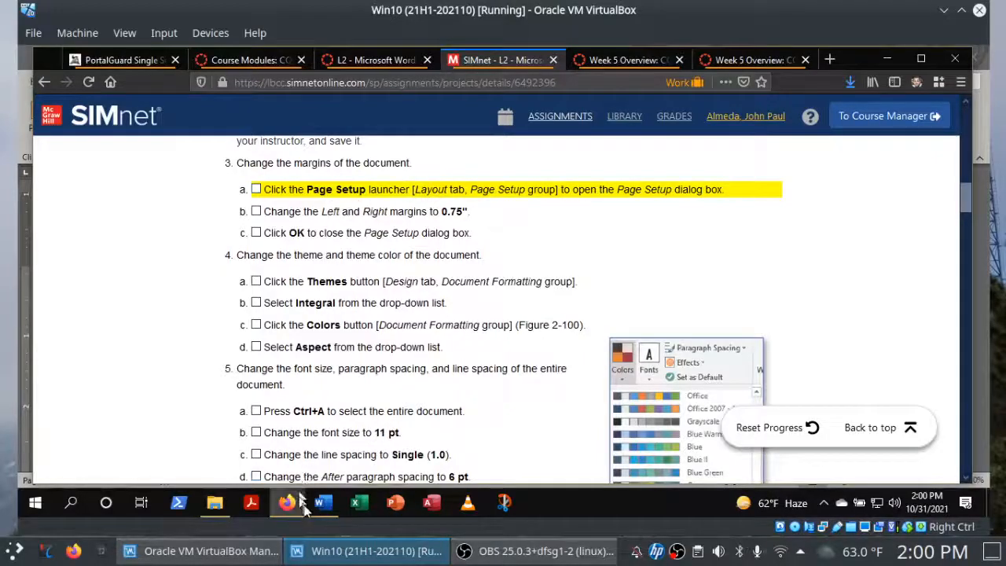
left_click(323, 503)
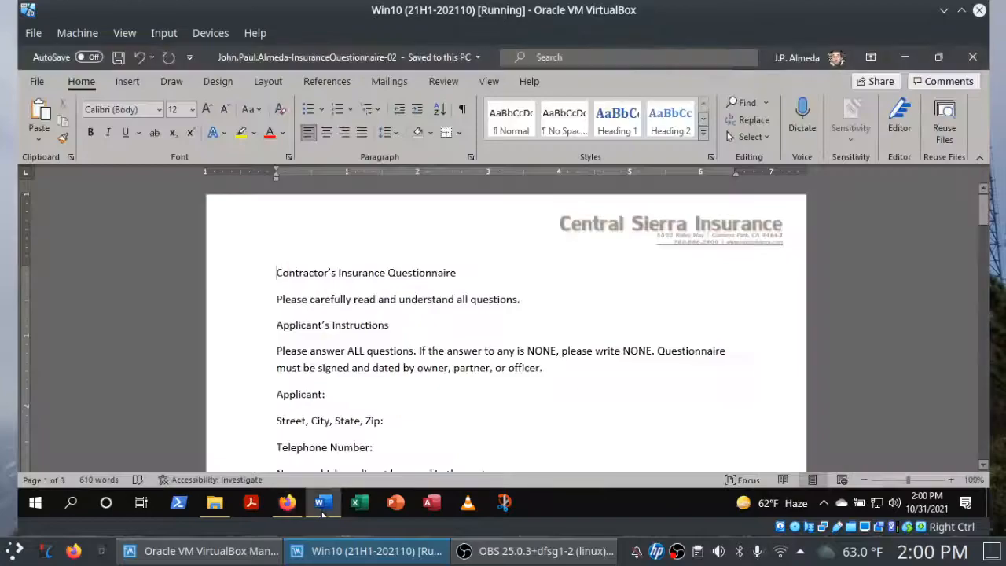
left_click(258, 82)
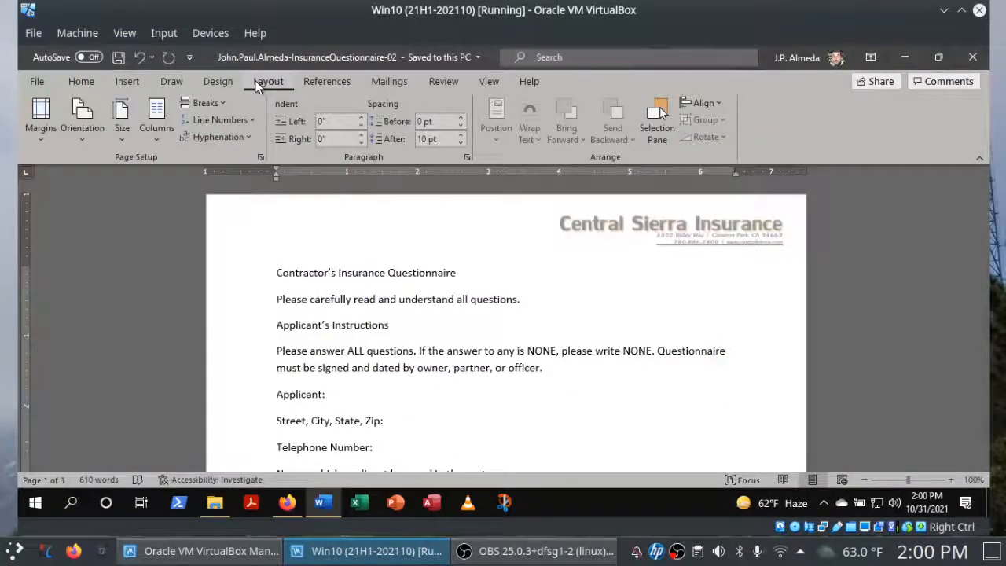
left_click(262, 157)
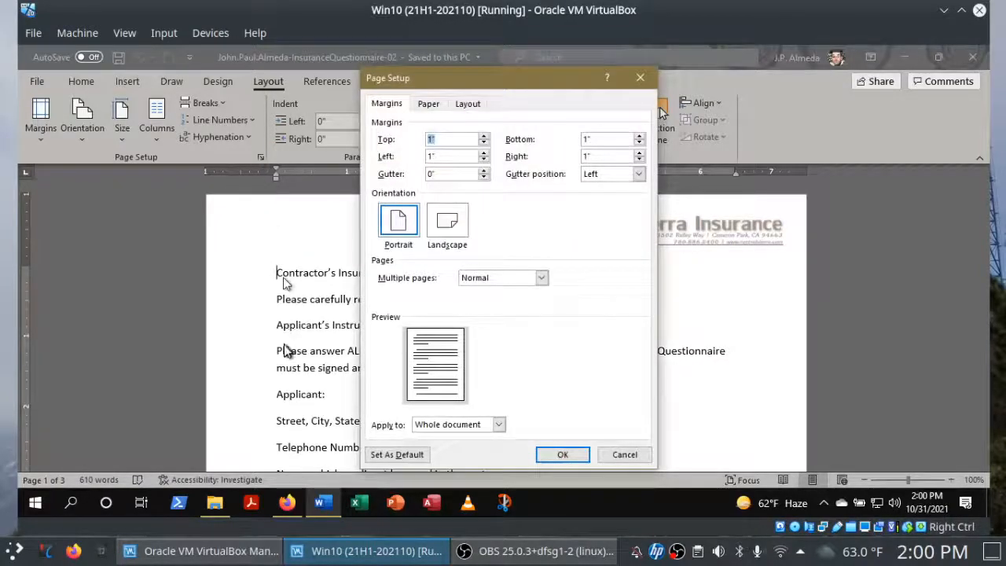
left_click(287, 501)
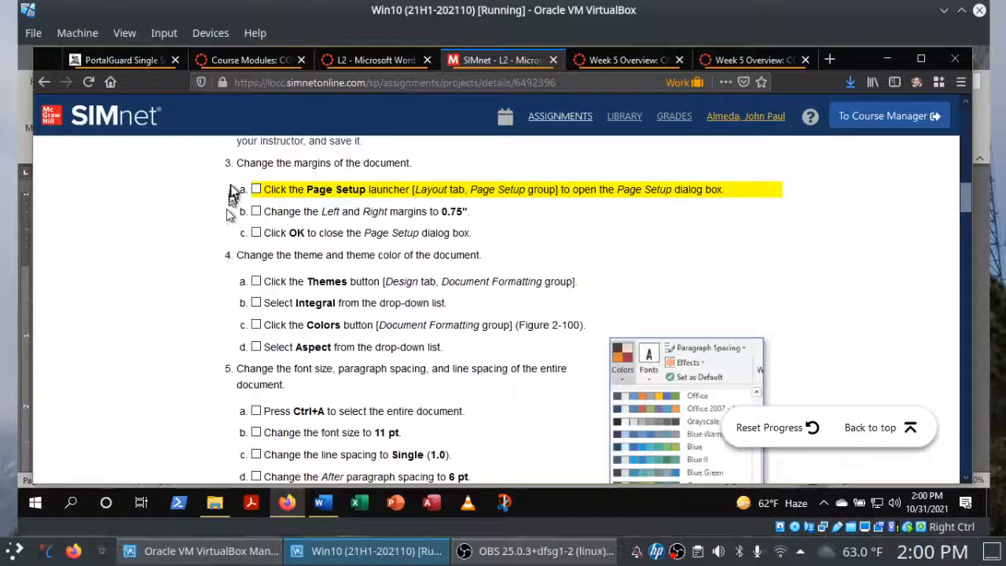
left_click(256, 190)
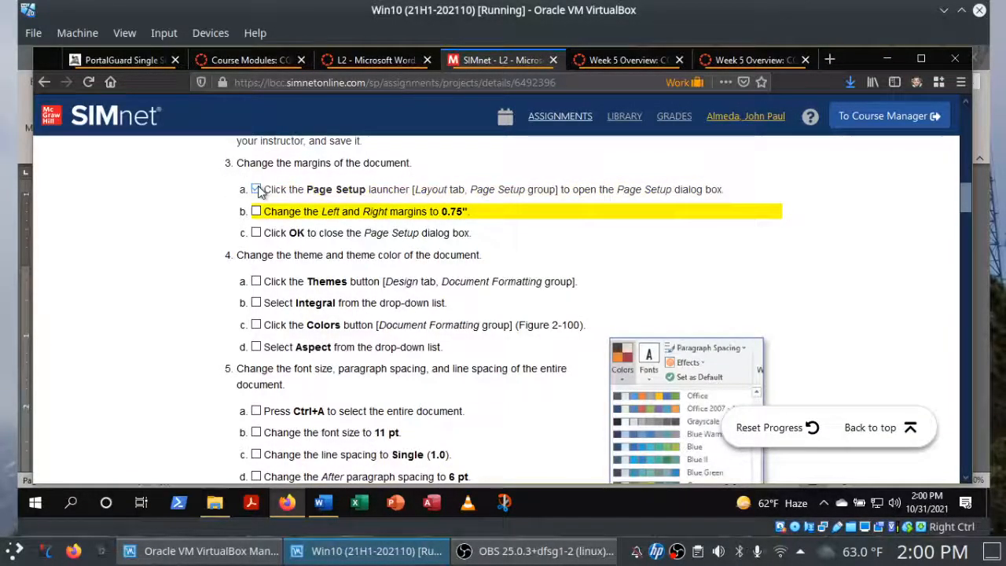
In Word, set the document's left and right margins to 0.75" and recheck them through Custom Margins.
left_click(329, 506)
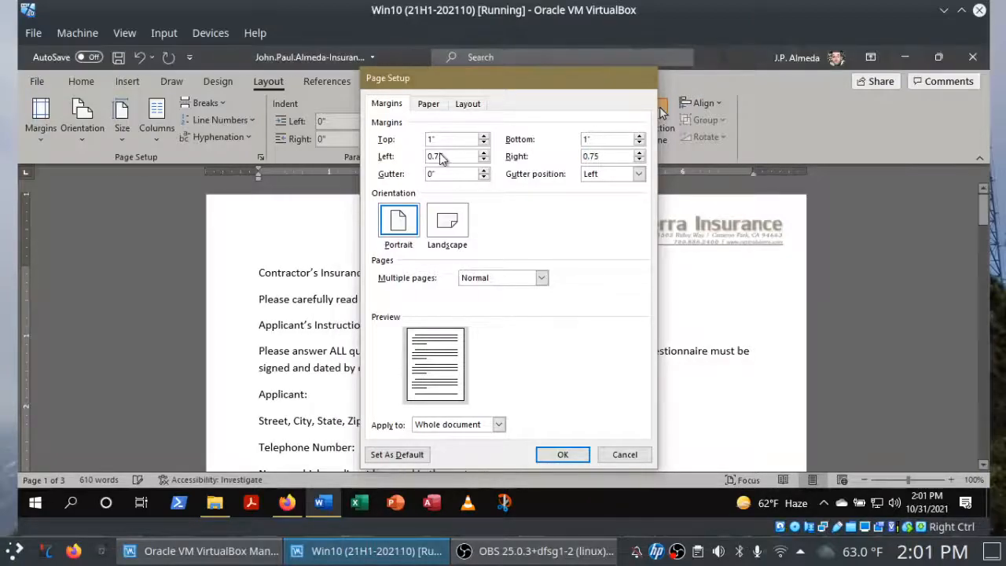
key("Return")
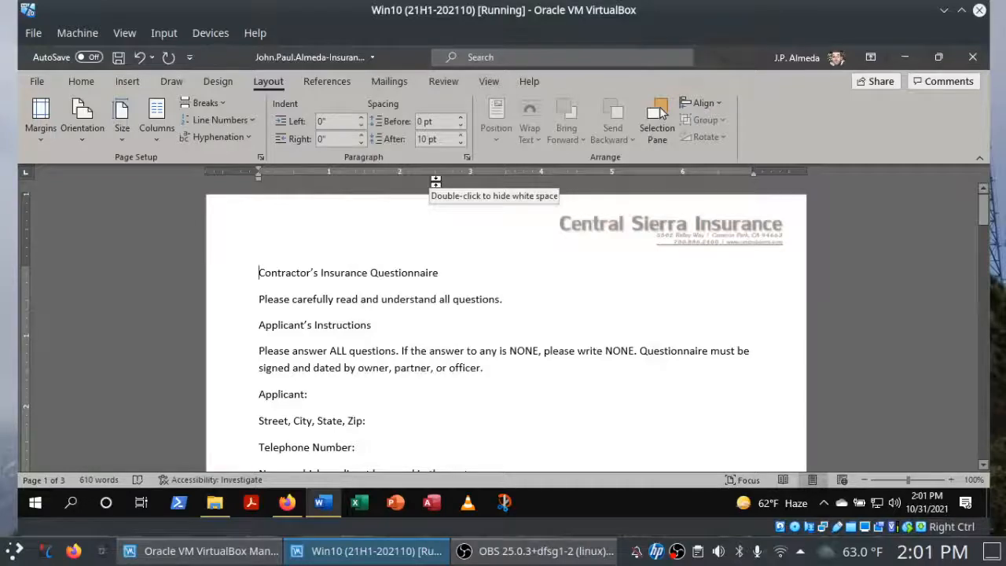
left_click(49, 143)
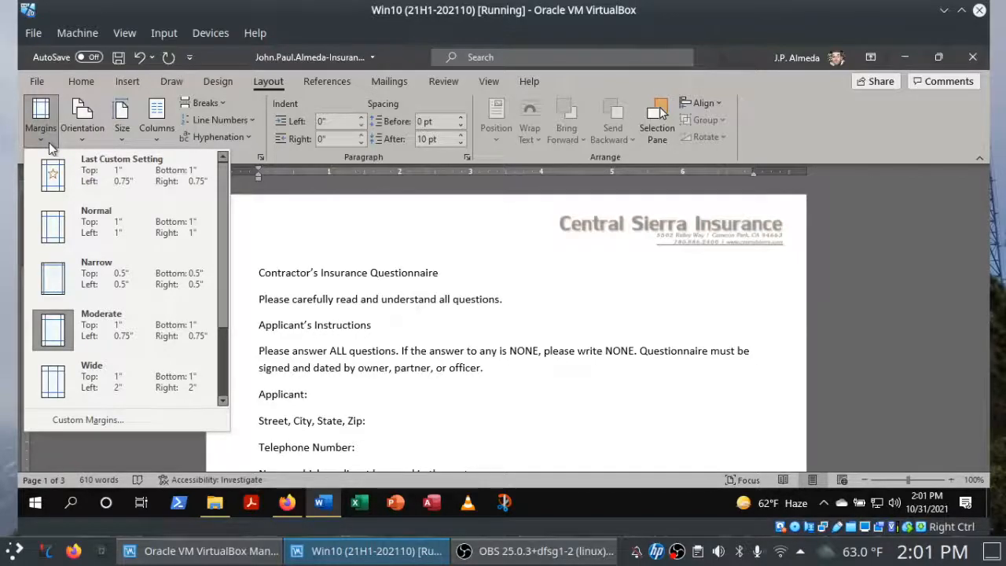
left_click(182, 428)
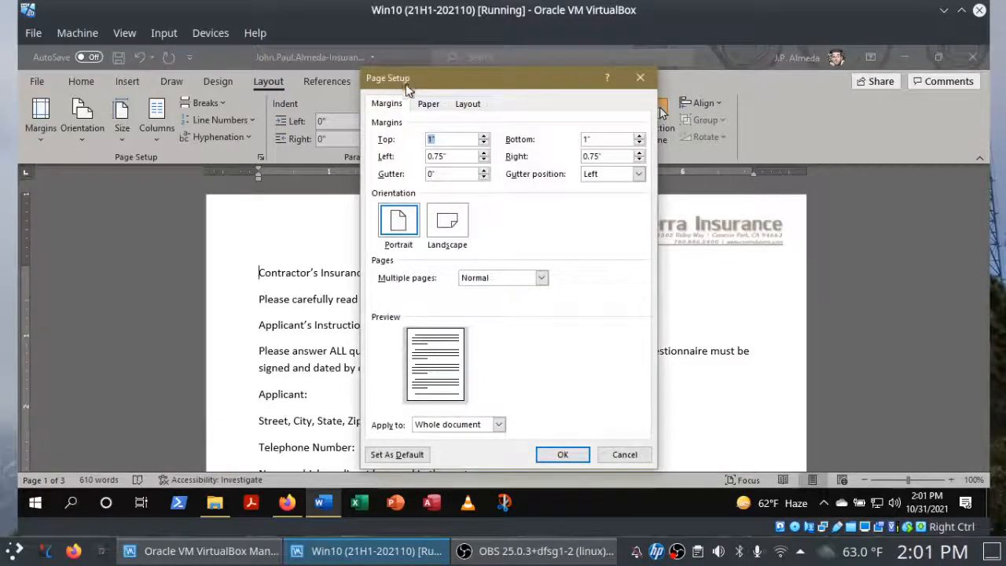
left_click(563, 456)
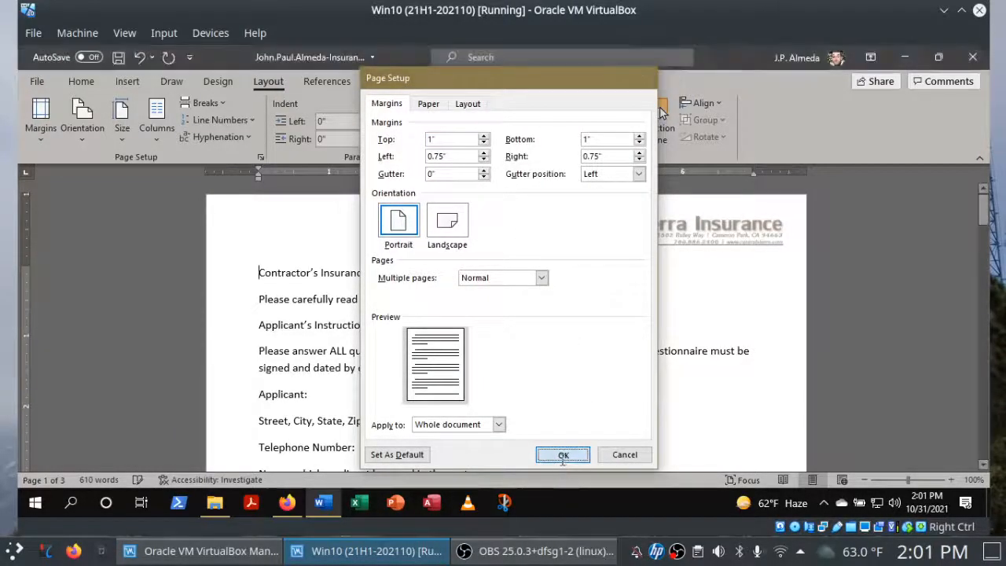
Switch to Firefox and check off instructions 3b and 3c in the SIMnet project list.
left_click(286, 506)
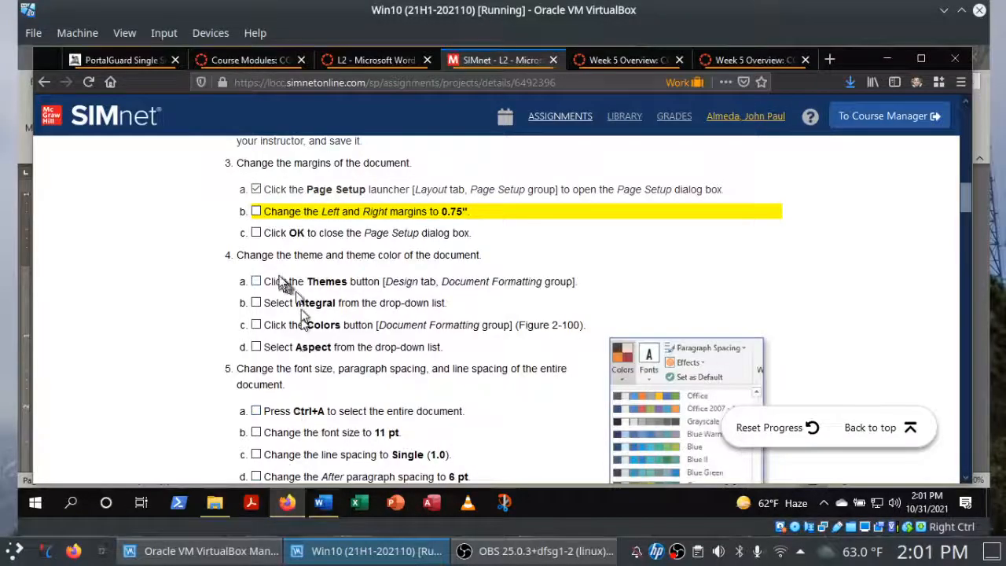
left_click(257, 213)
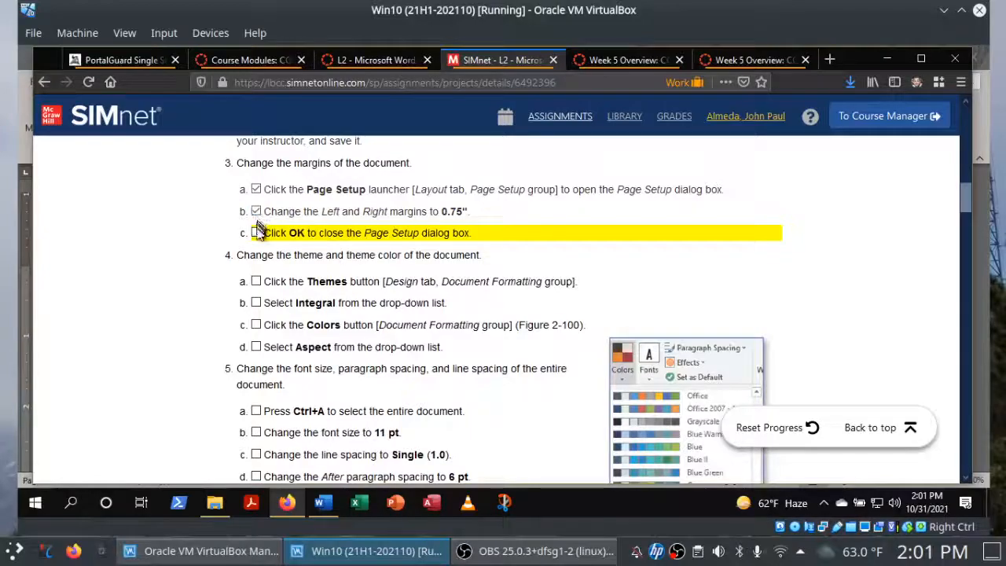
left_click(257, 234)
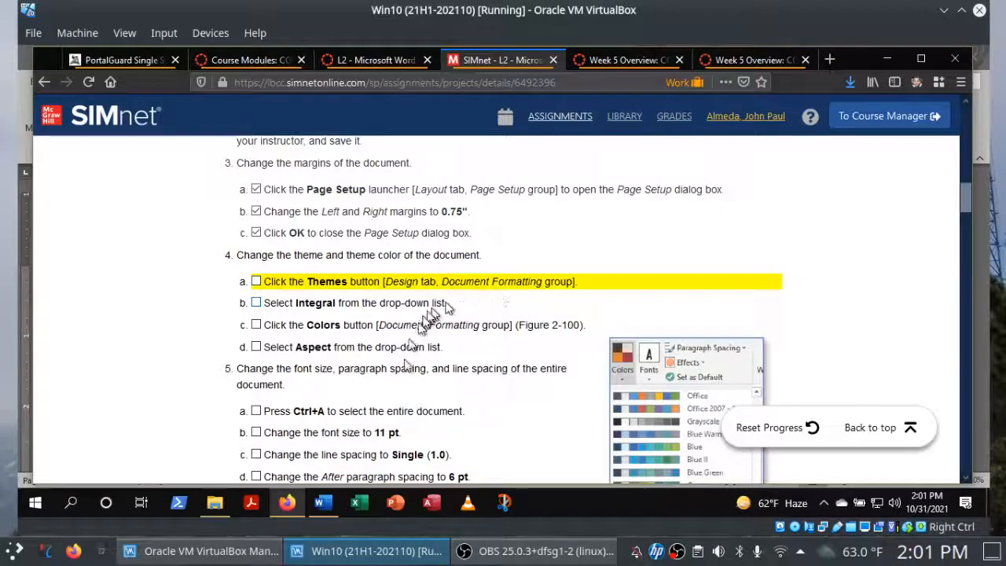
Switch to Word and browse the gallery of document themes.
left_click(334, 508)
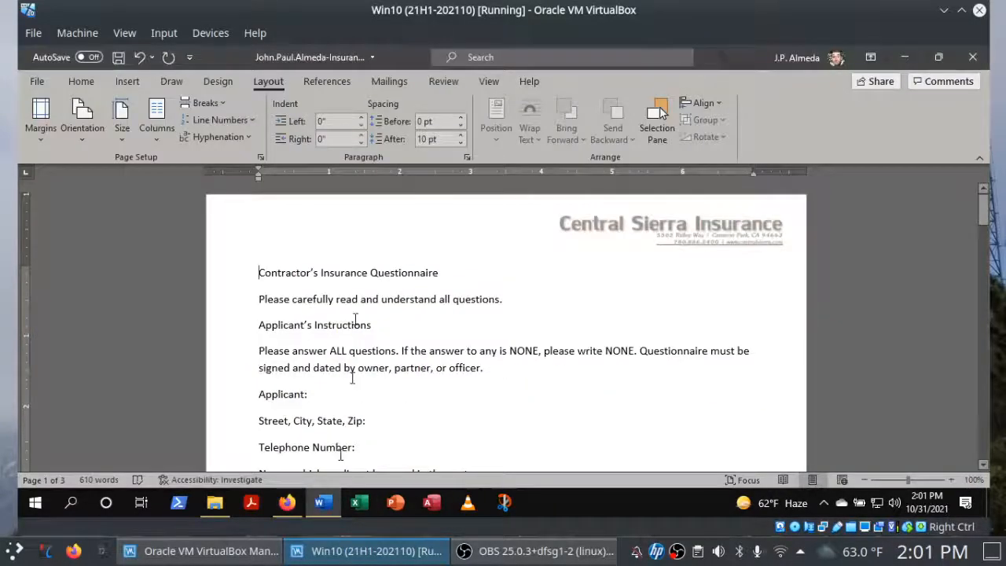
left_click(217, 82)
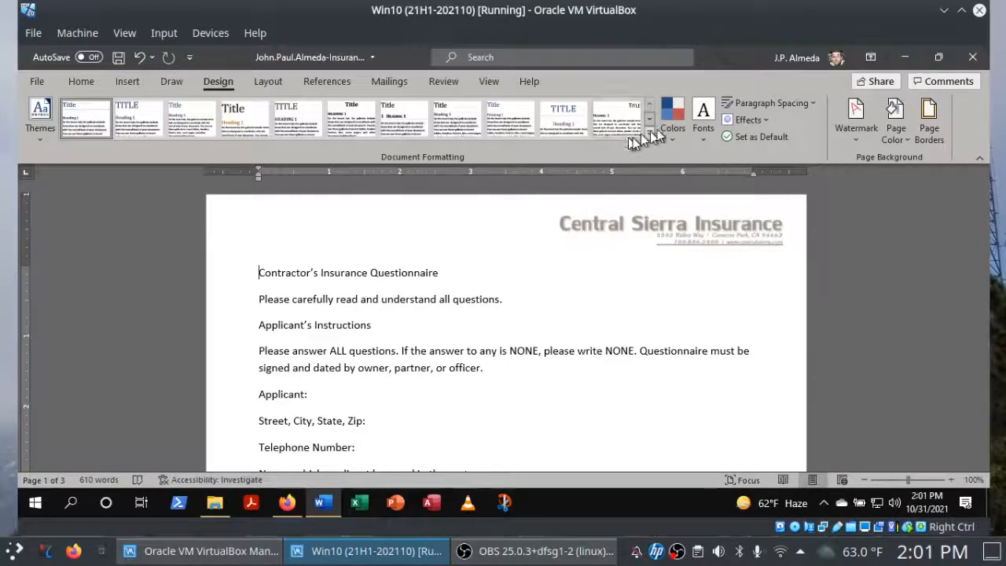
left_click(35, 141)
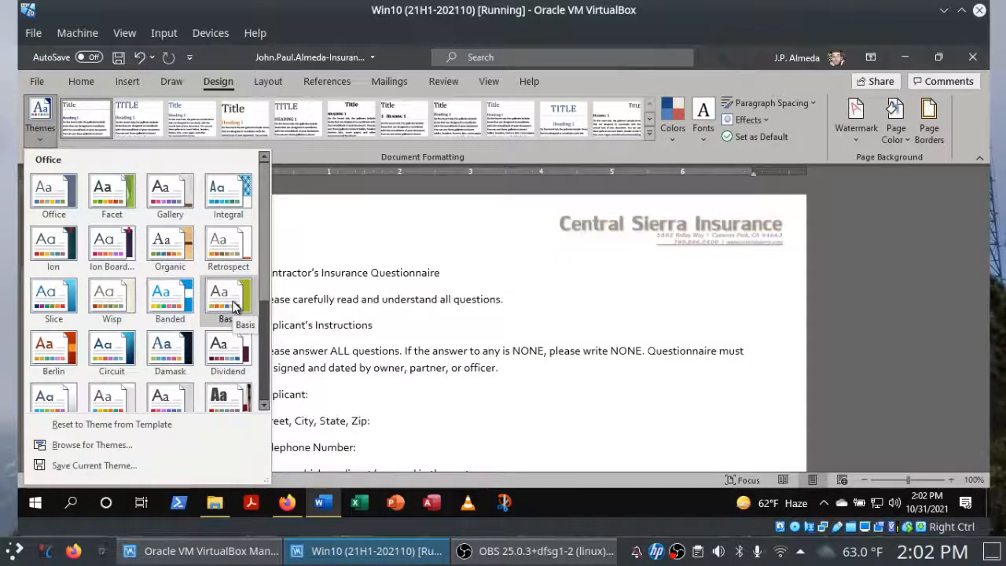
Switch to Firefox and check off instructions 4a and 4b for the Integral theme in the SIMnet project list.
left_click(286, 505)
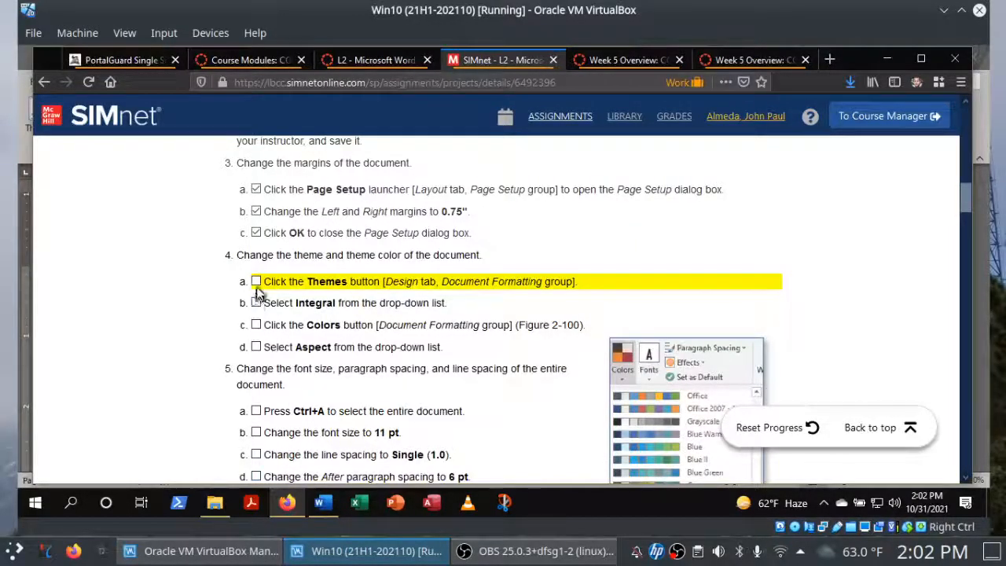
left_click(257, 283)
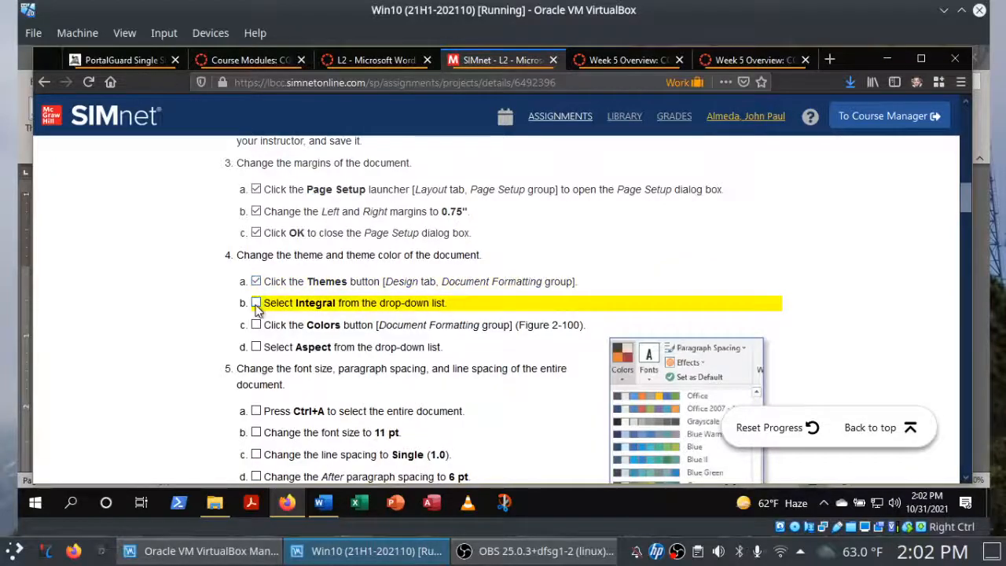
left_click(256, 304)
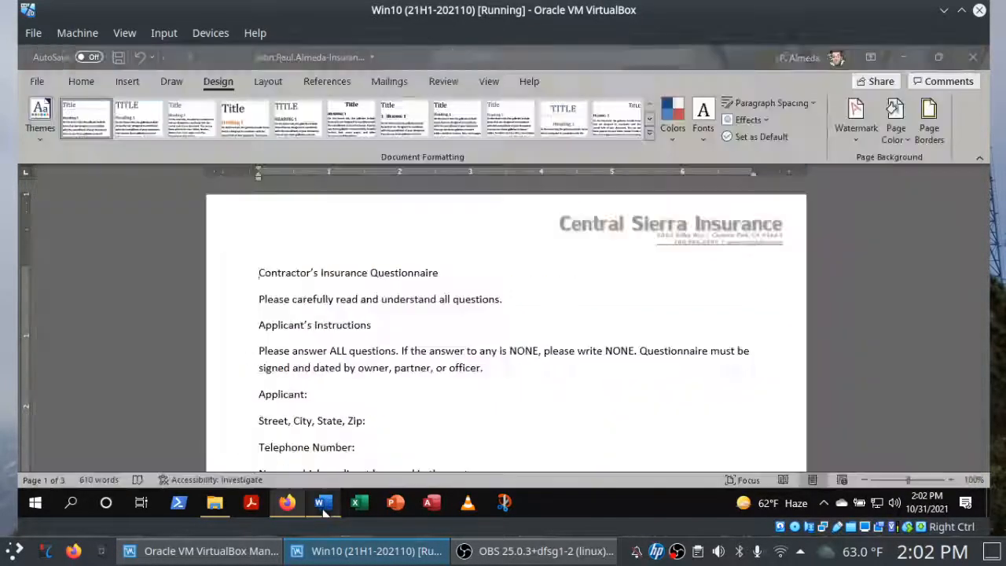
Switch to Word and apply the Integral theme to the questionnaire.
left_click(324, 503)
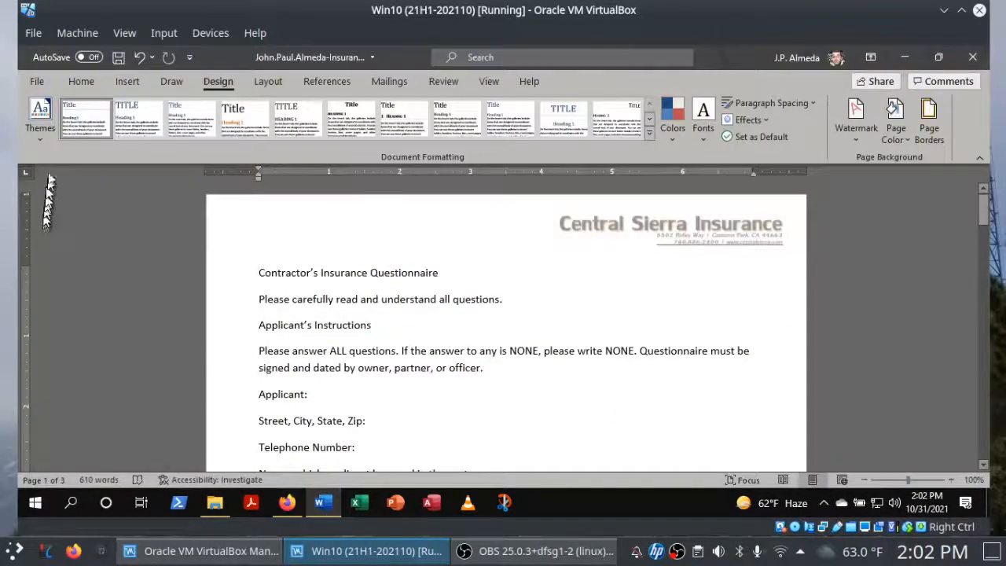
left_click(44, 134)
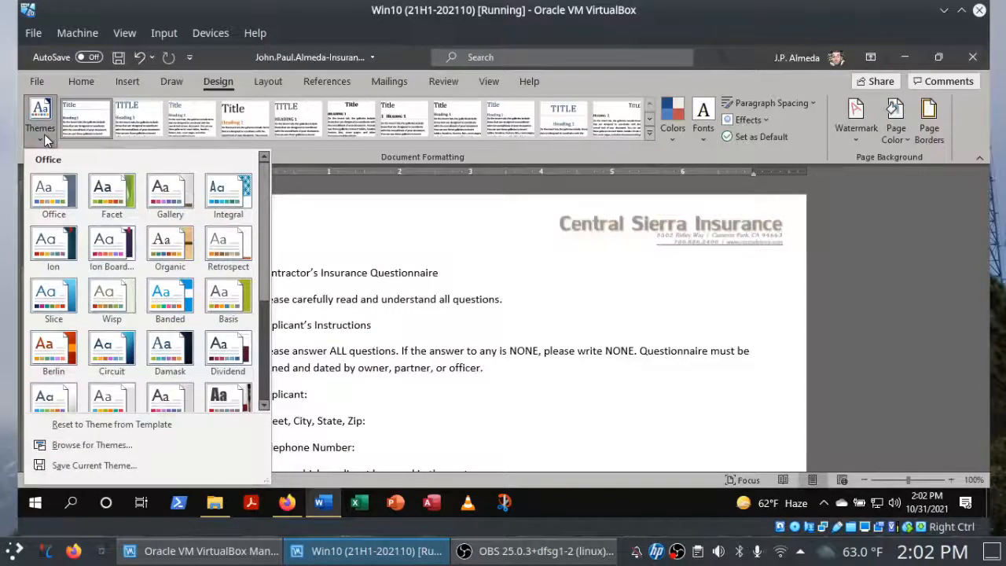
left_click(238, 199)
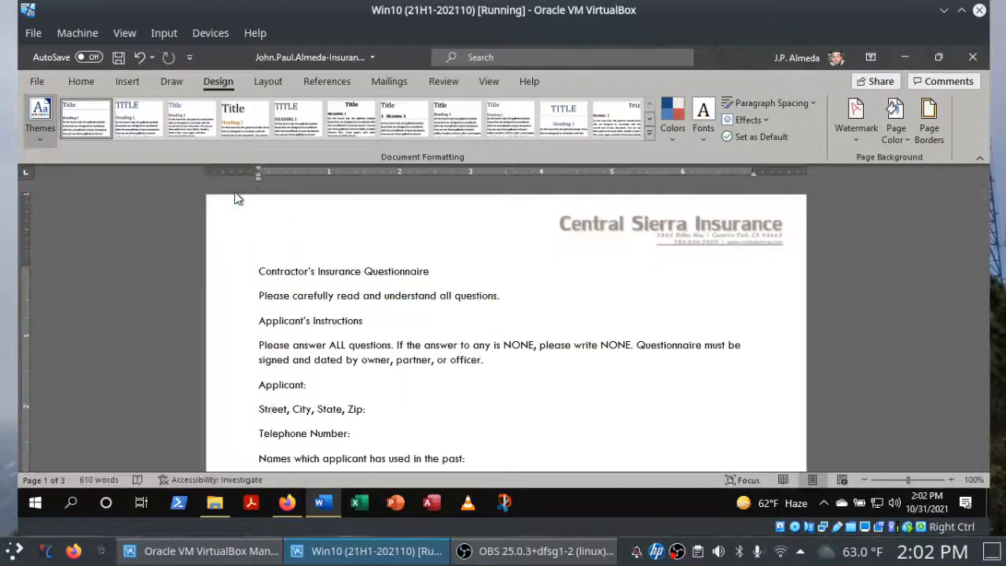
Review instruction 4c in Firefox, return to Word and change the document's theme colors to Aspect.
left_click(287, 504)
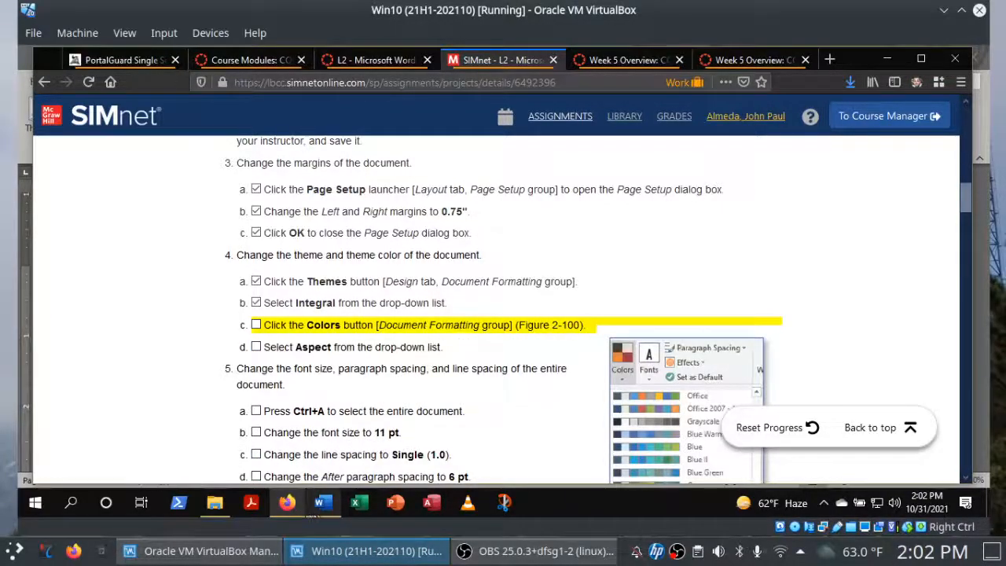
left_click(320, 507)
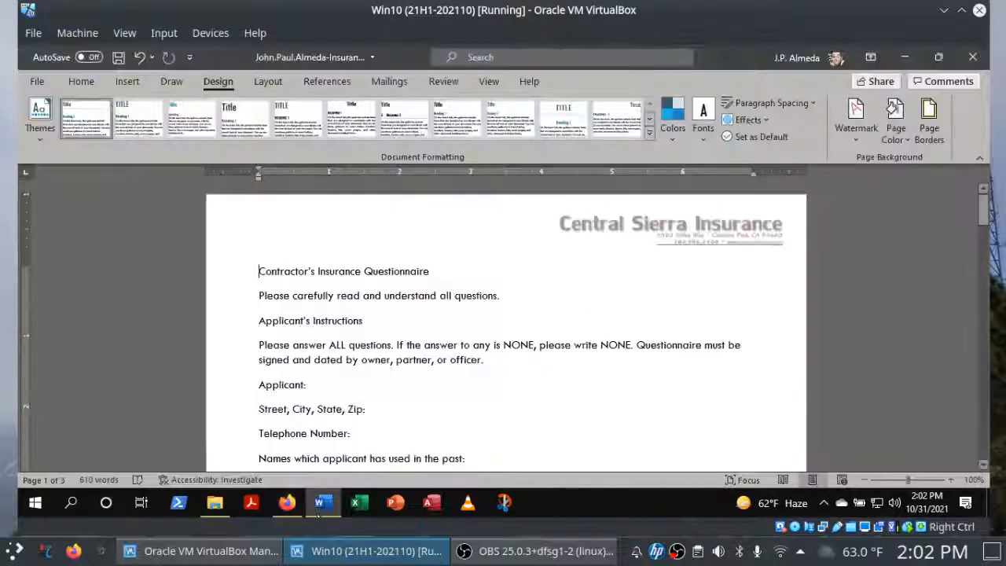
left_click(676, 137)
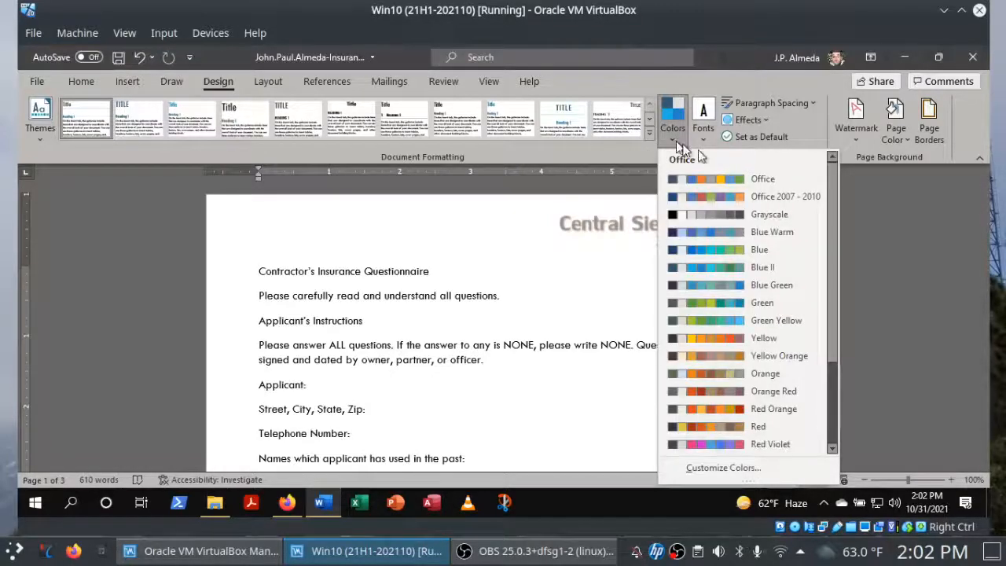
left_click_drag(835, 303, 833, 409)
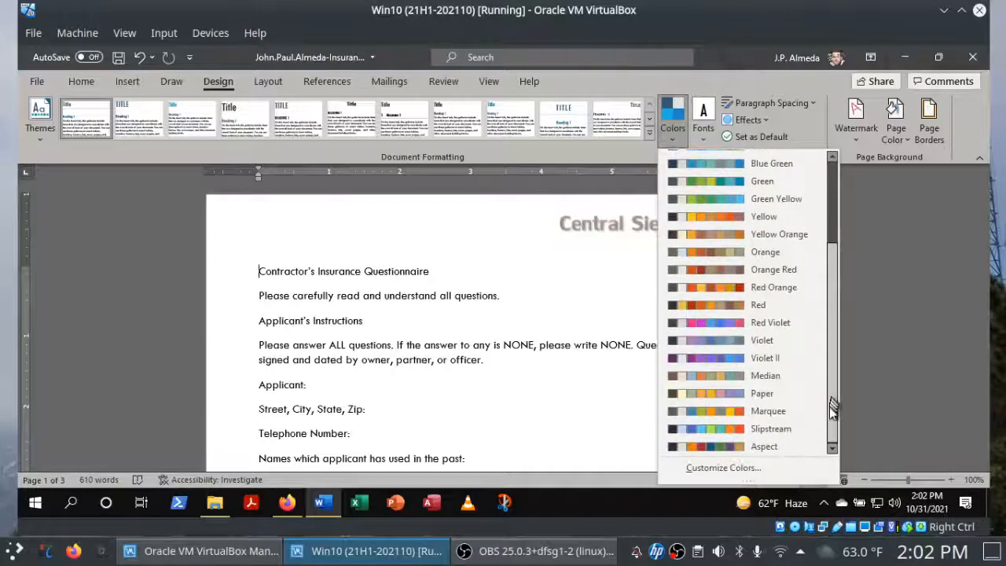
left_click(756, 448)
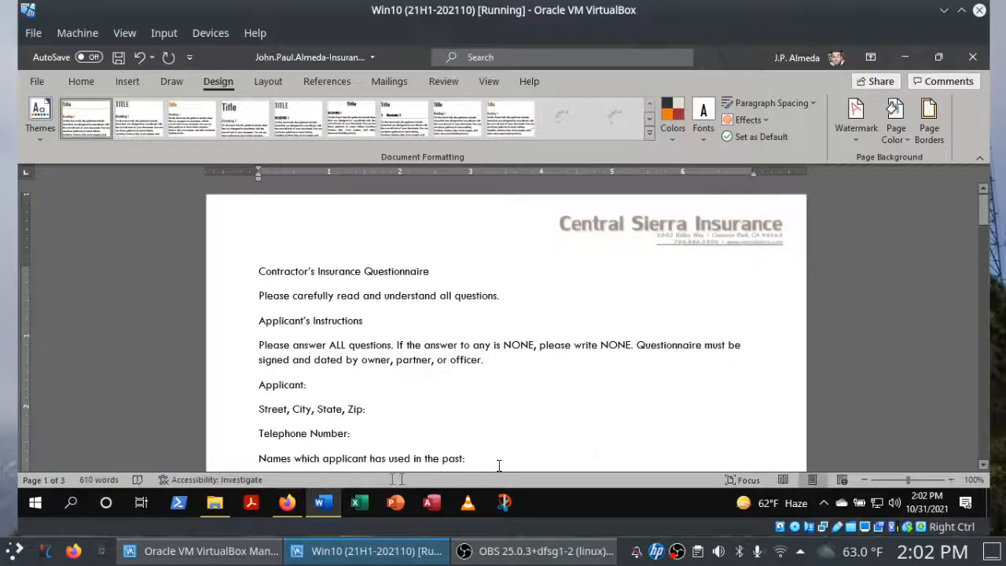
Switch to Firefox and check off instructions 4c and 4d in the SIMnet project list.
left_click(287, 504)
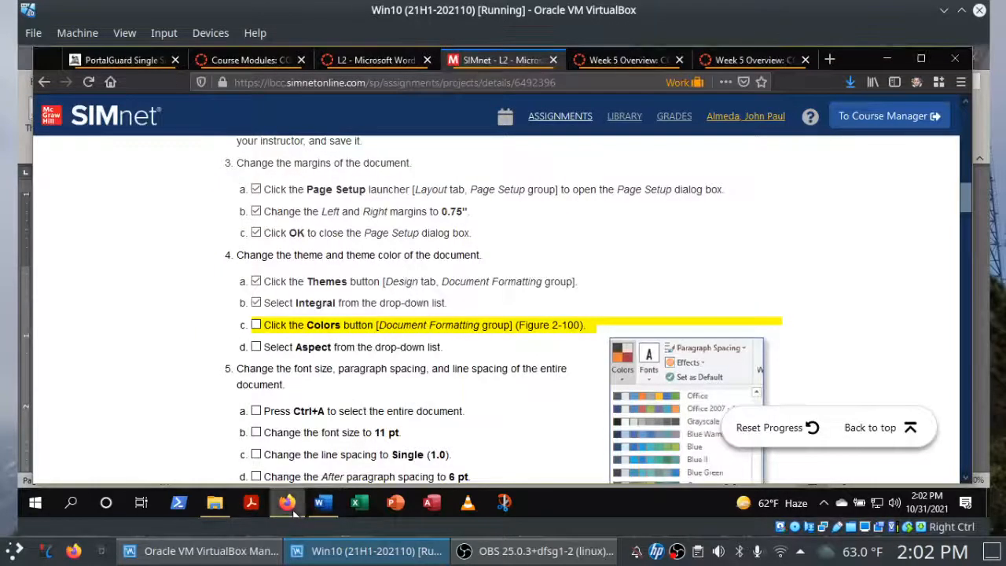
left_click(256, 326)
left_click(256, 347)
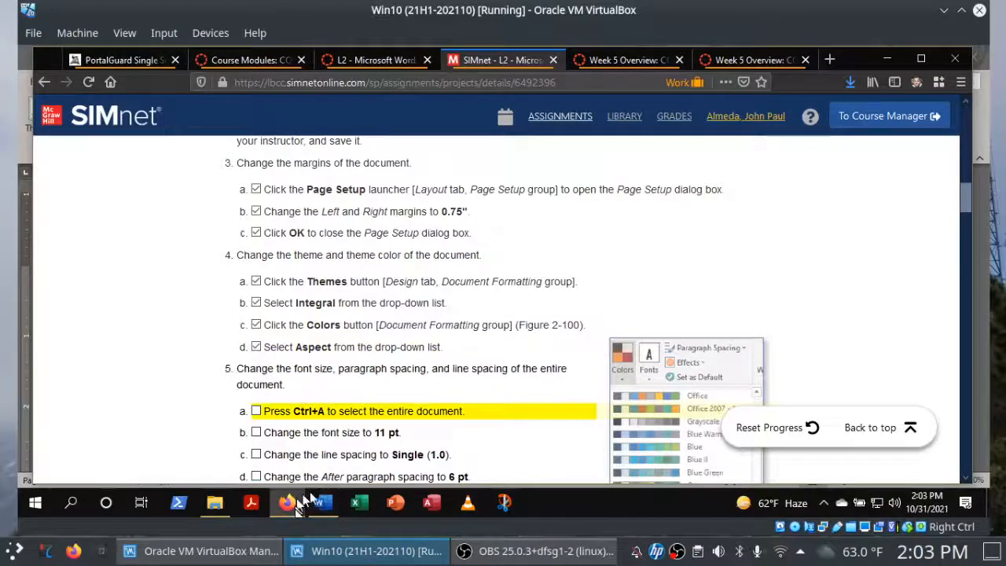
Switch to Word to save the document, and return to Firefox to read instruction 5 of the SIMnet project.
left_click(324, 507)
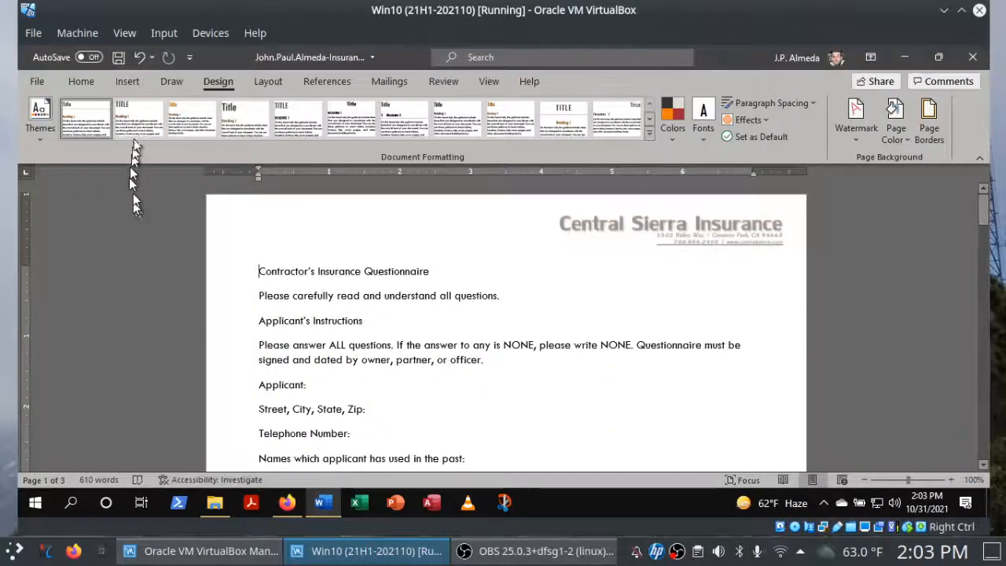
left_click(119, 57)
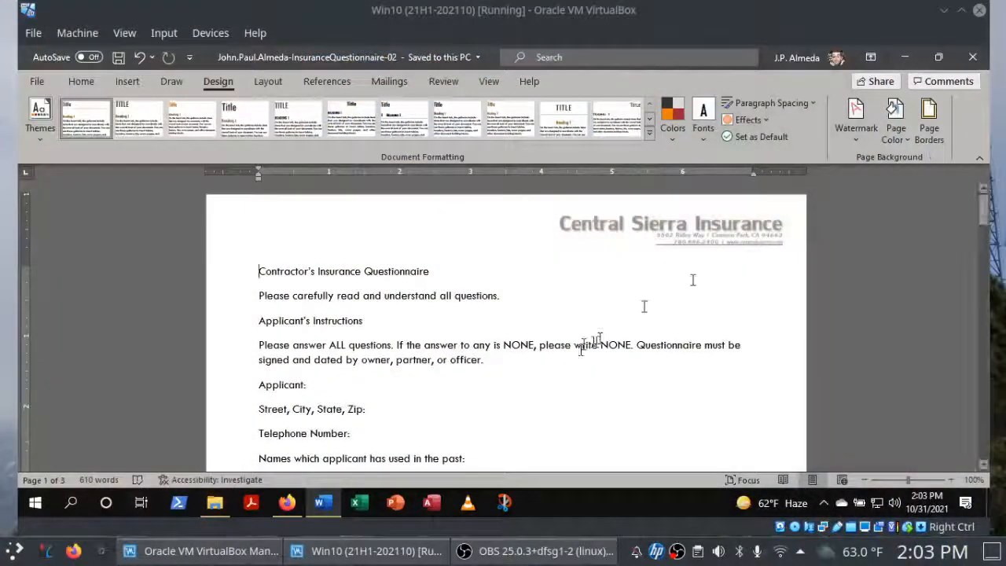
left_click(285, 506)
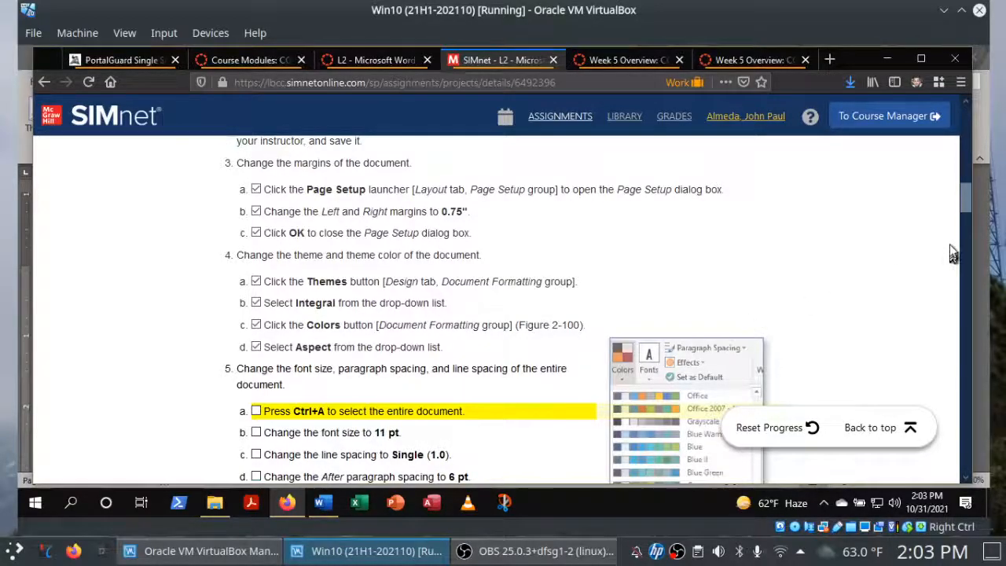
left_click_drag(966, 198, 968, 220)
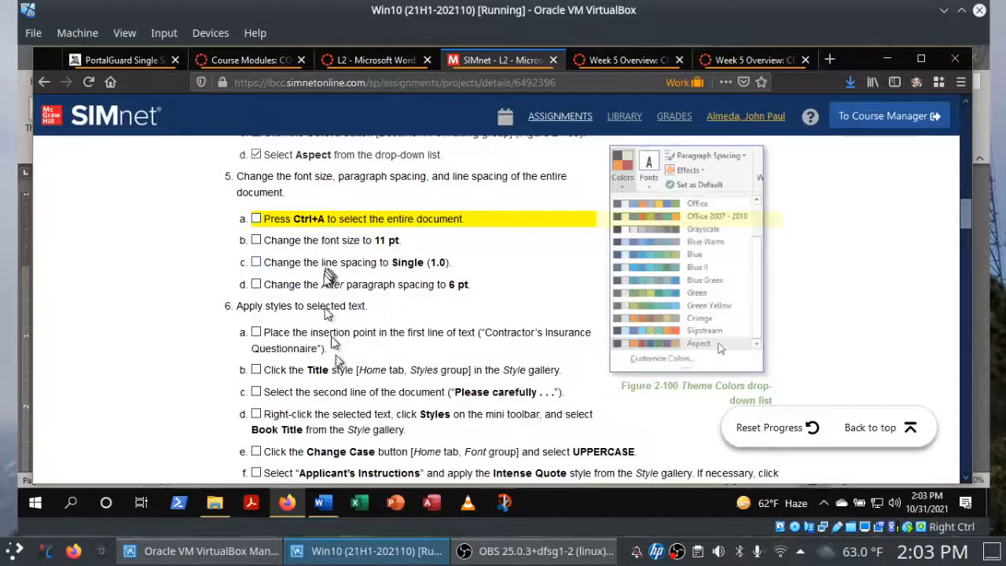
Switch to Word and select the entire questionnaire with Select All.
left_click(322, 501)
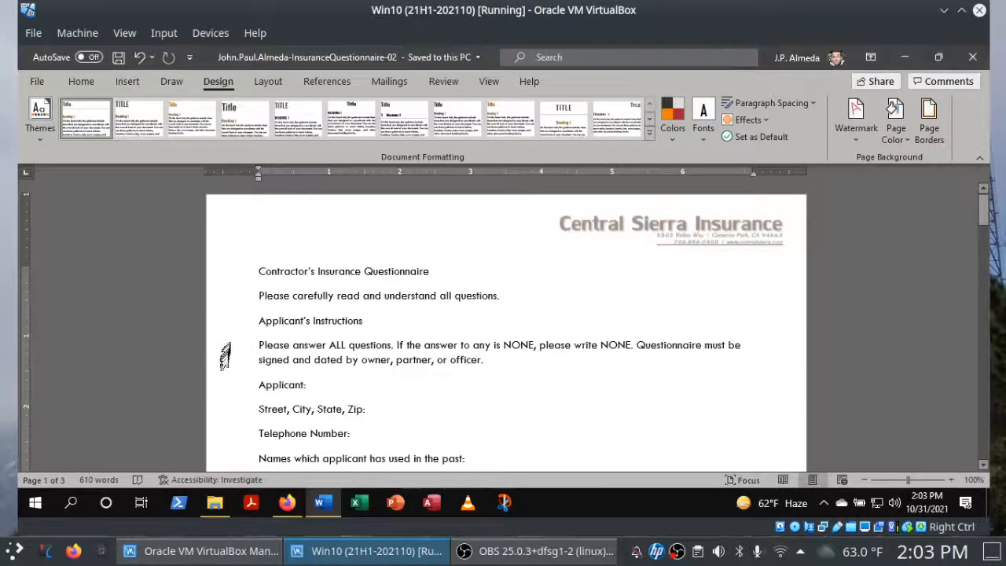
triple_click(227, 277)
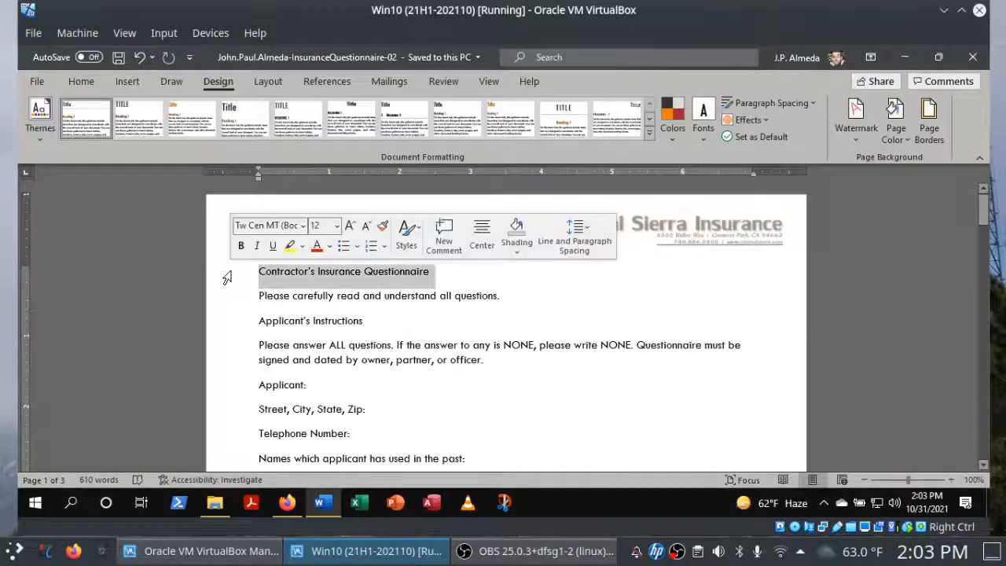
left_click(589, 294)
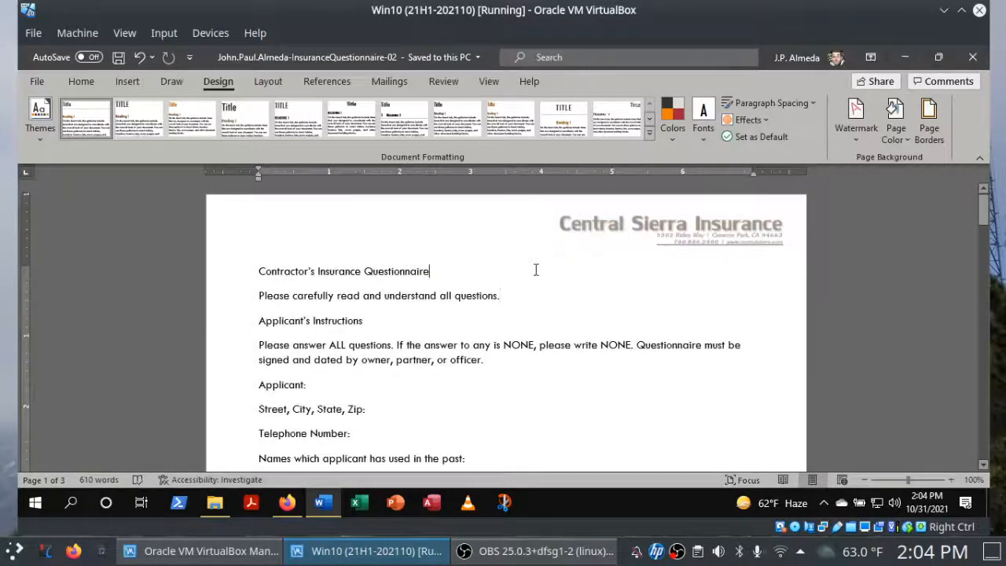
left_click(88, 85)
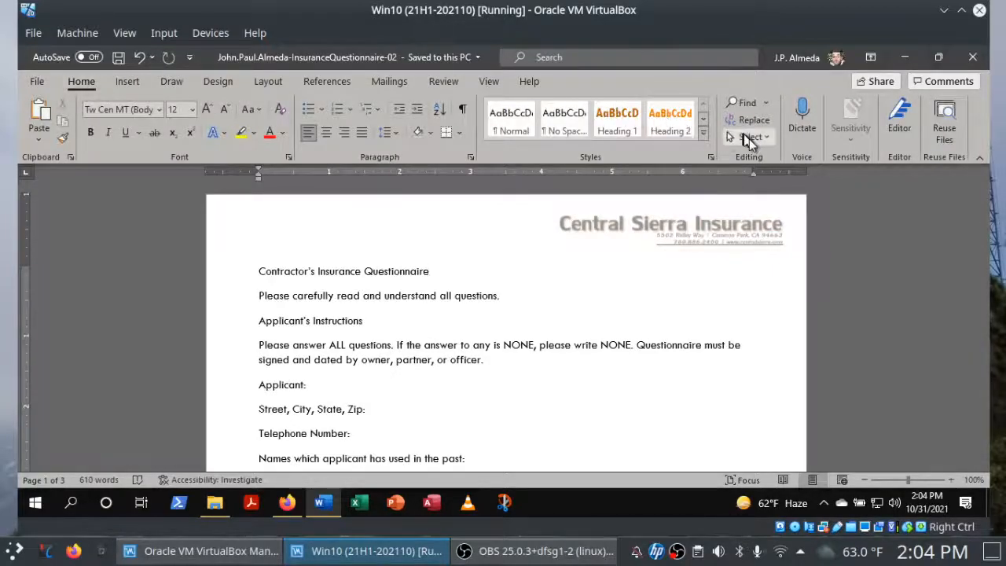
left_click(751, 137)
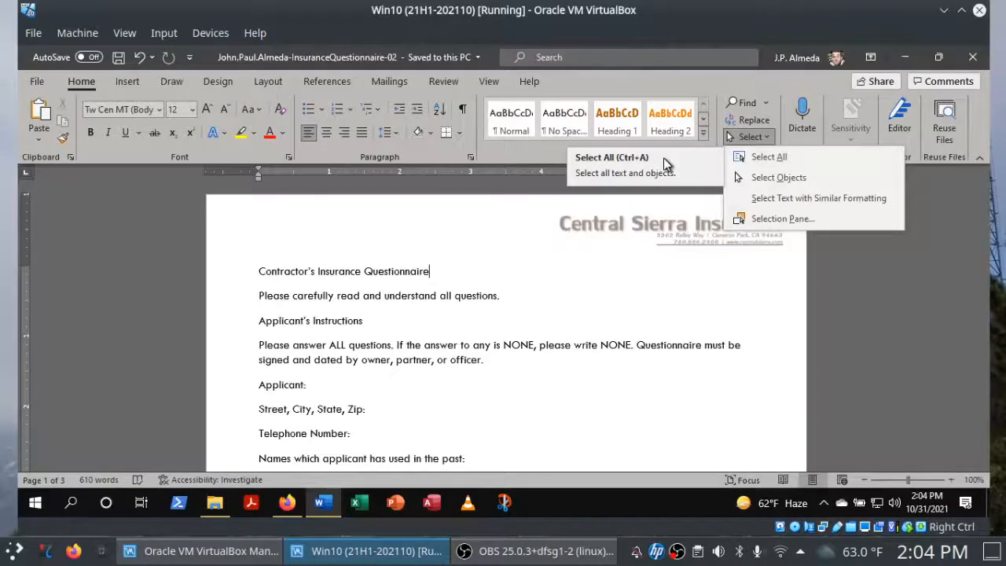
left_click(755, 156)
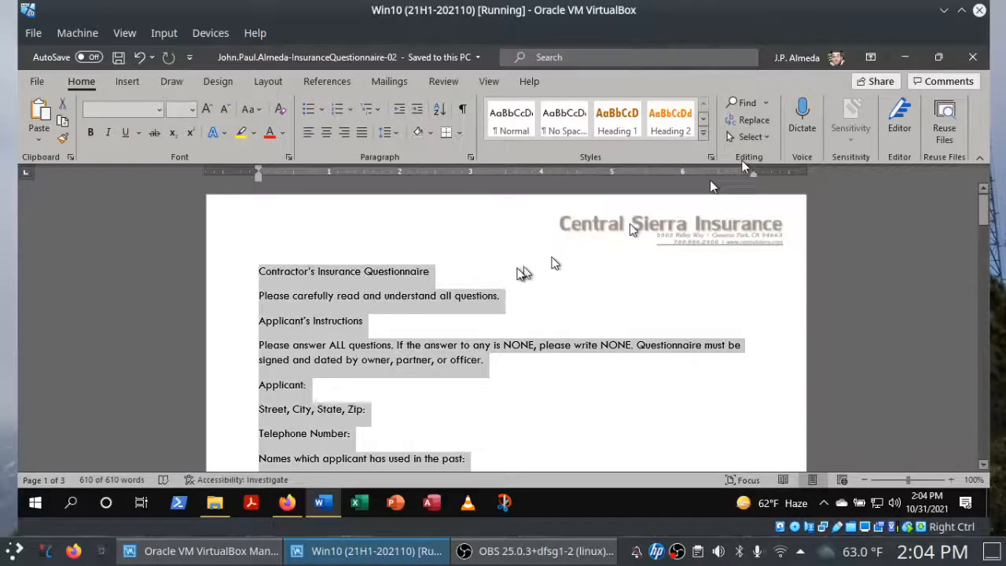
Switch to Firefox, check off instruction 5a in the SIMnet project list and recheck the font size instruction 5b.
left_click(288, 504)
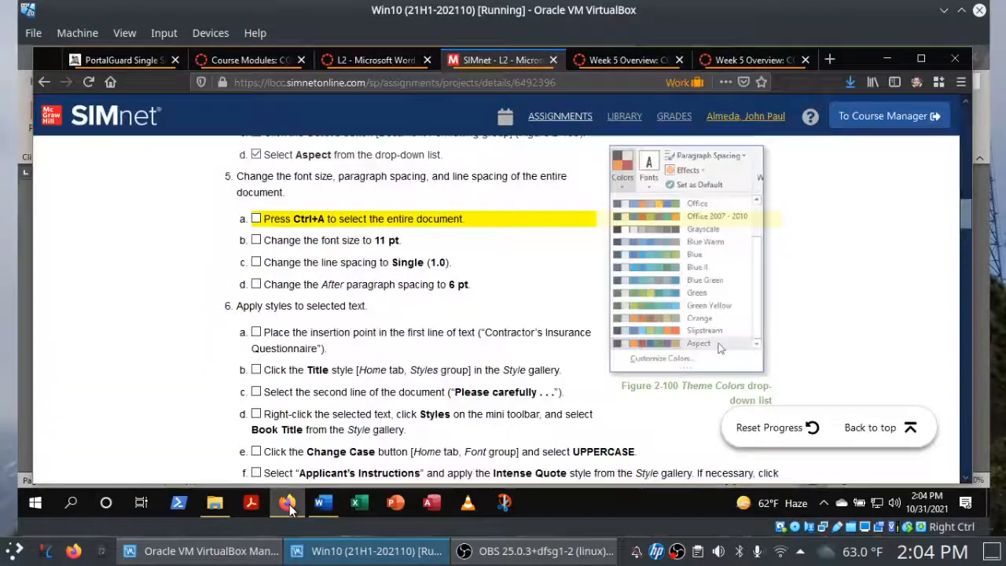
left_click(256, 219)
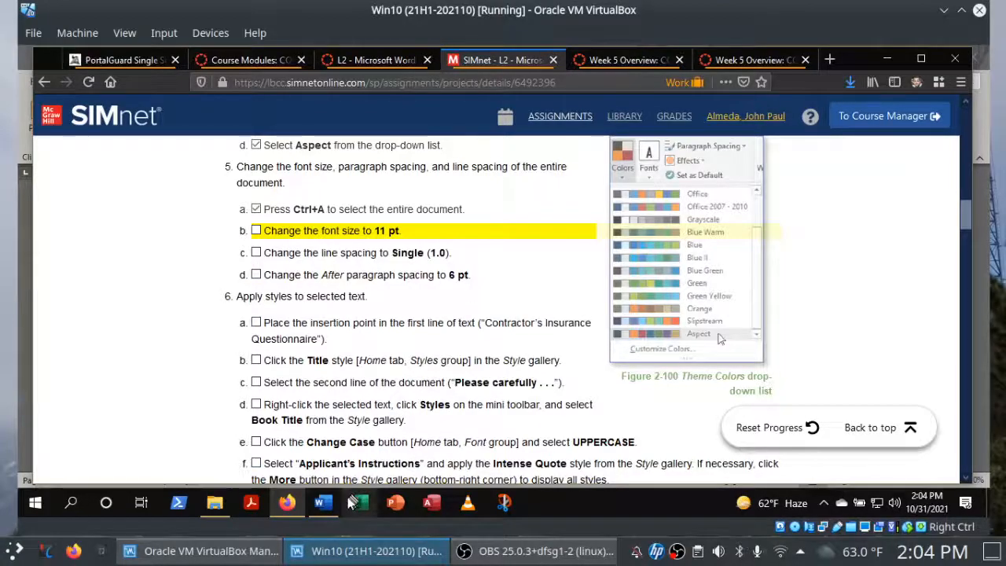
left_click(326, 504)
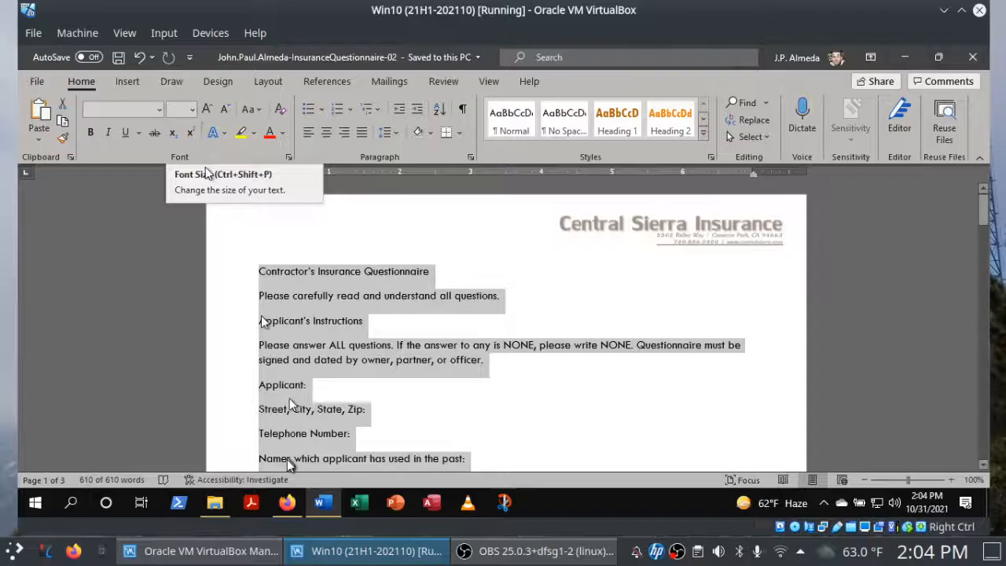
left_click(289, 504)
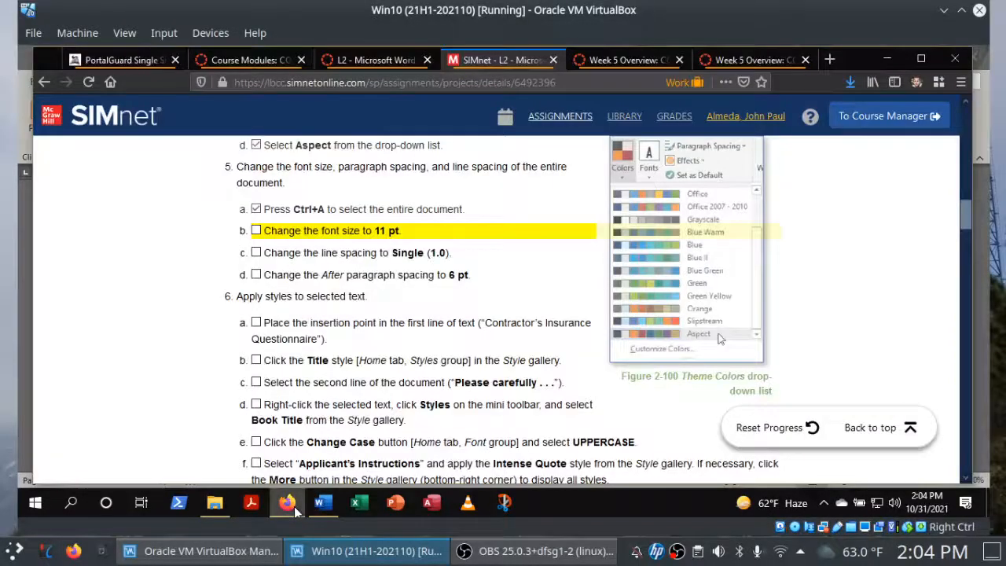
Switch to Word and set the font size of the whole selected document to 11 pt.
left_click(288, 504)
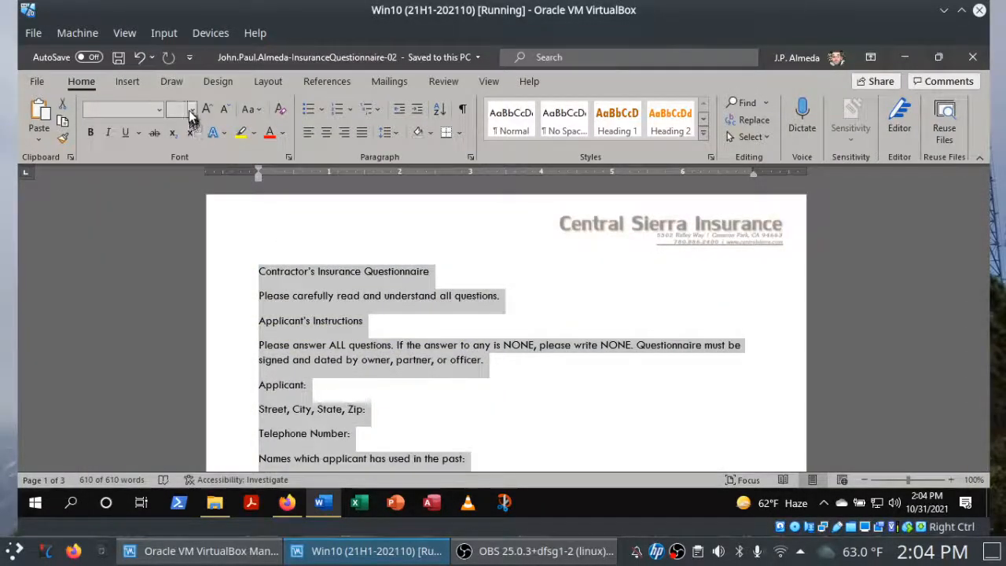
left_click(191, 110)
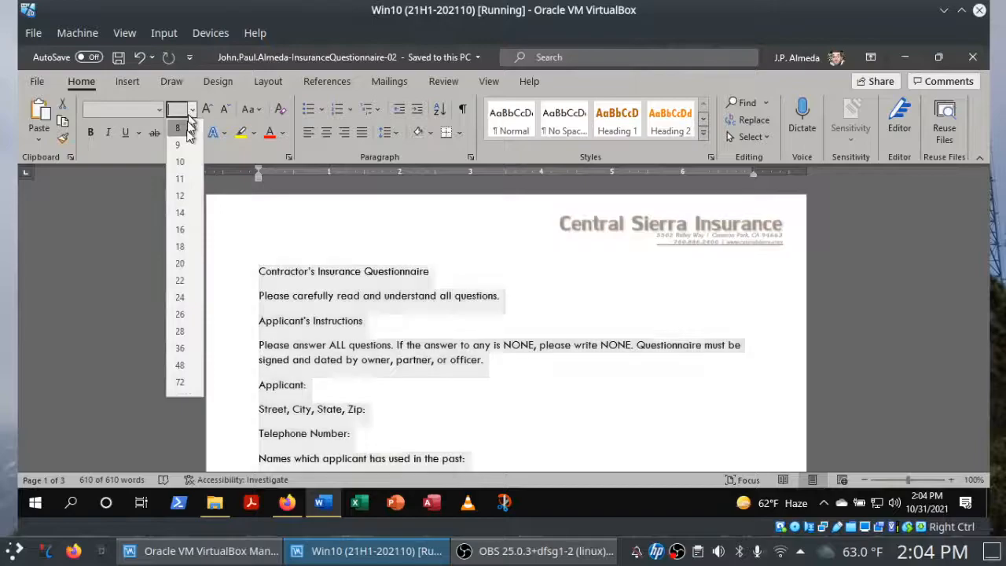
left_click(180, 179)
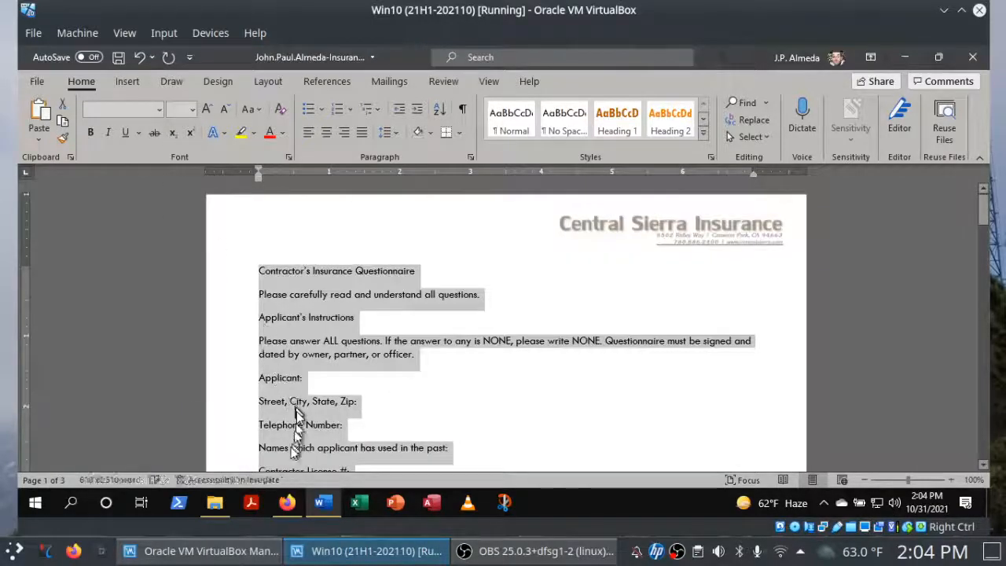
mouse_move(325, 507)
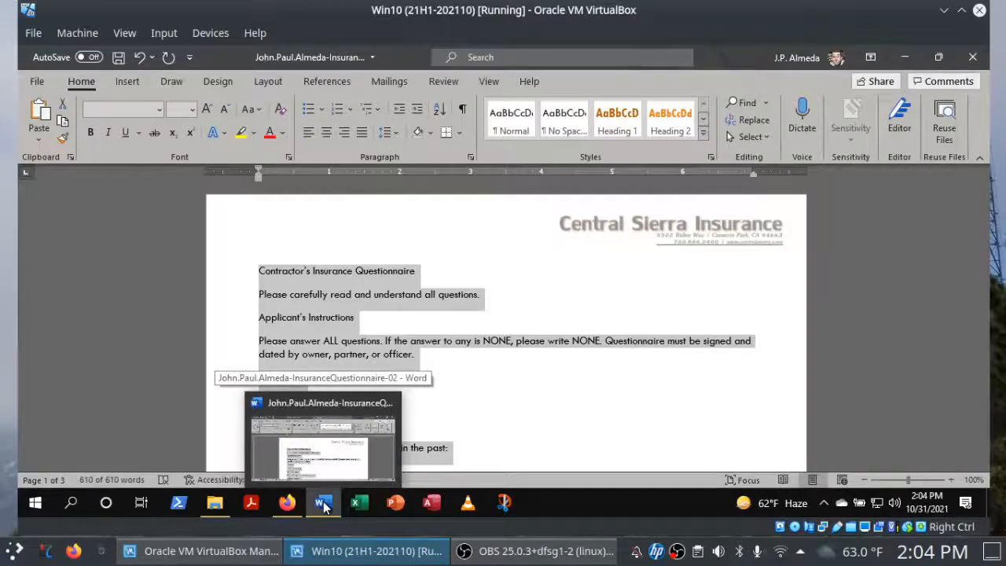
mouse_move(289, 508)
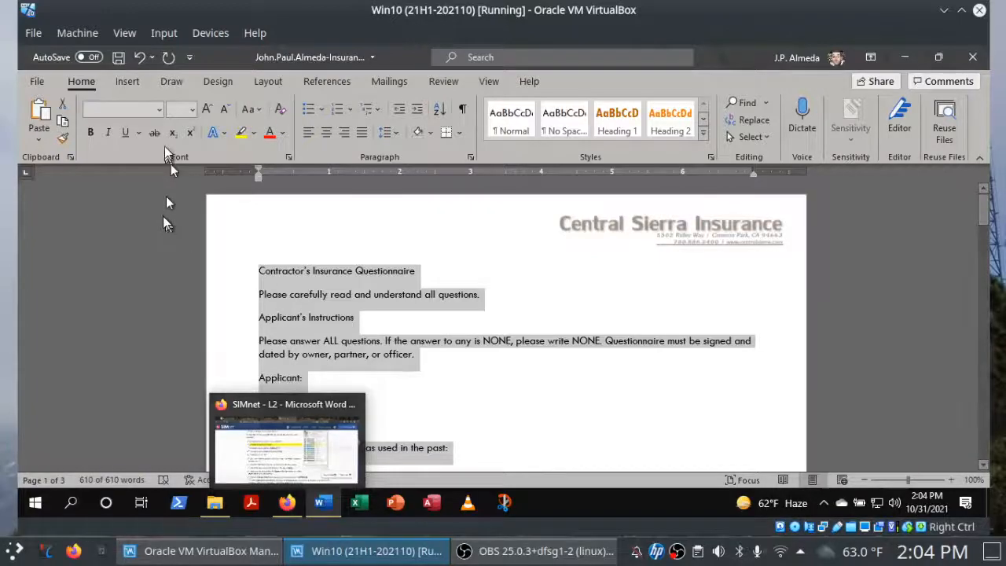
Reapply the 11 pt font size, reselecting the entire document to repeat the change.
left_click(188, 112)
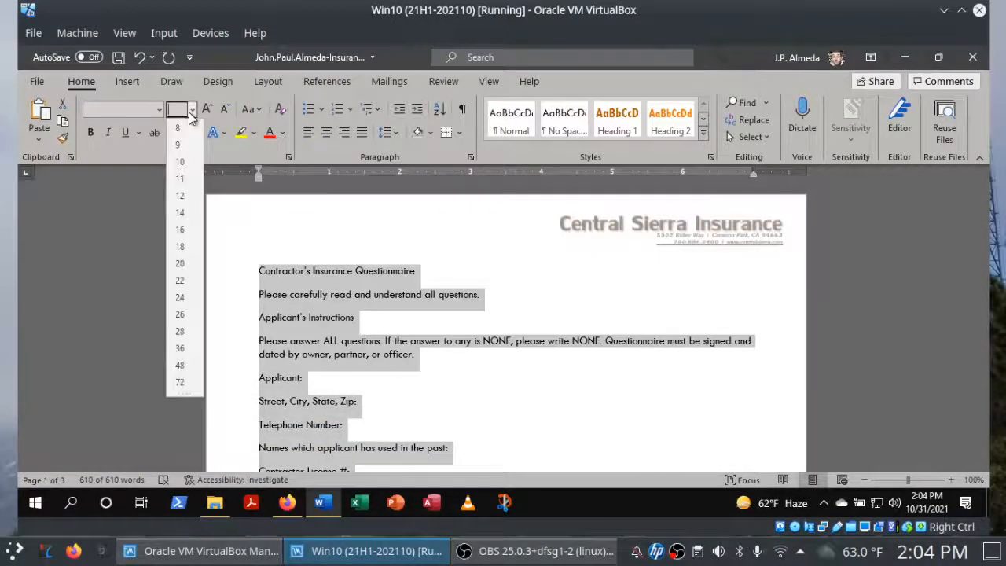
left_click(181, 179)
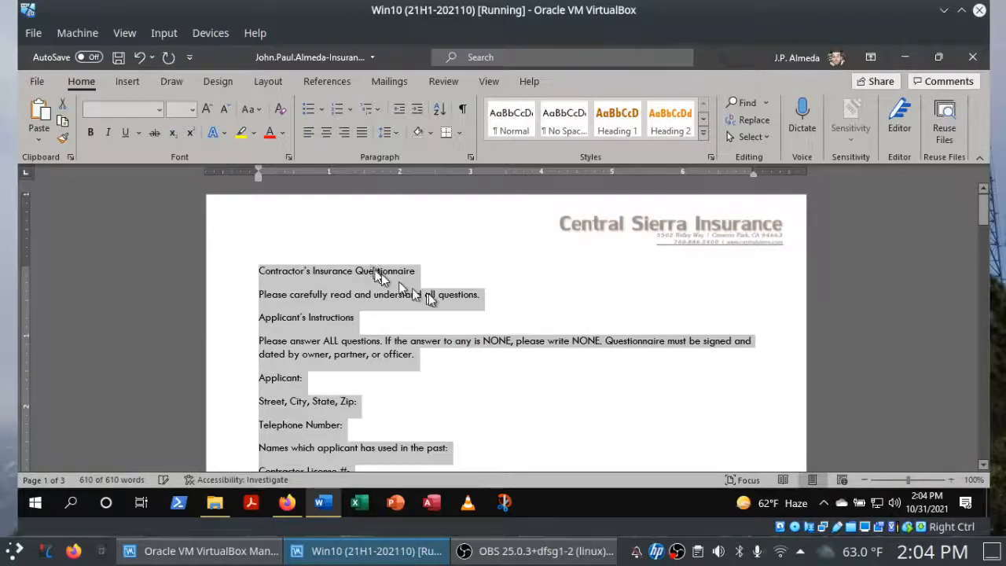
left_click(435, 267)
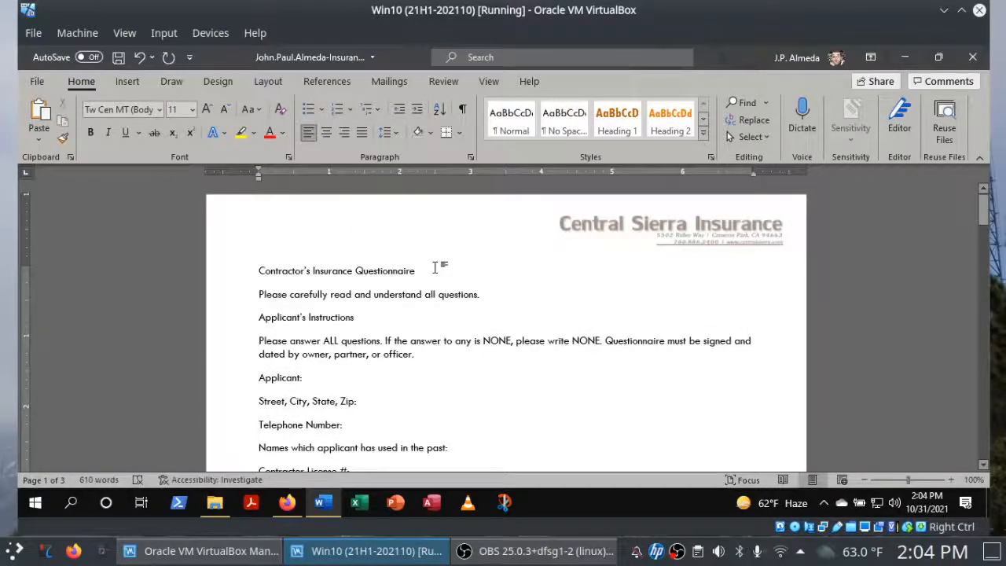
key("ctrl+a")
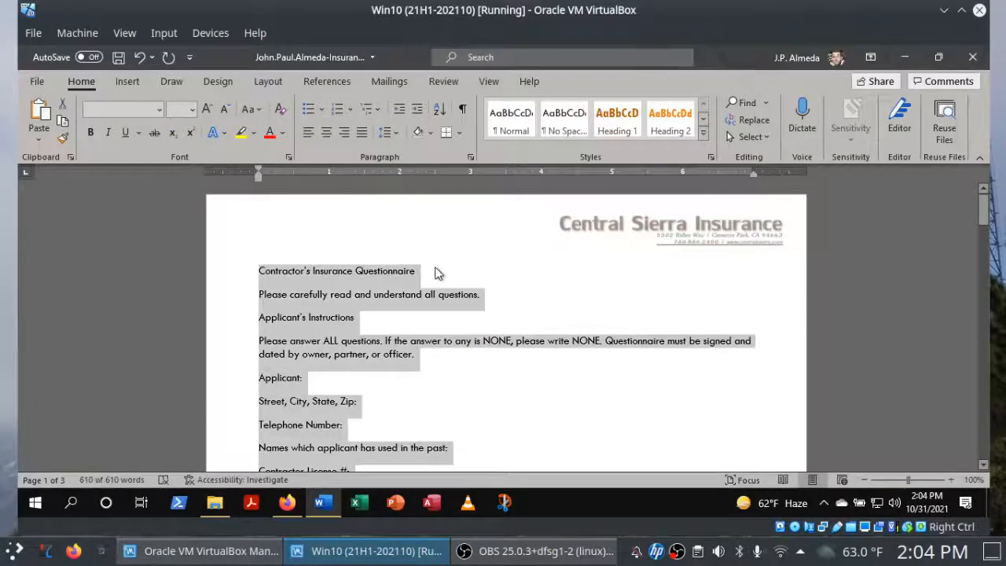
left_click(194, 112)
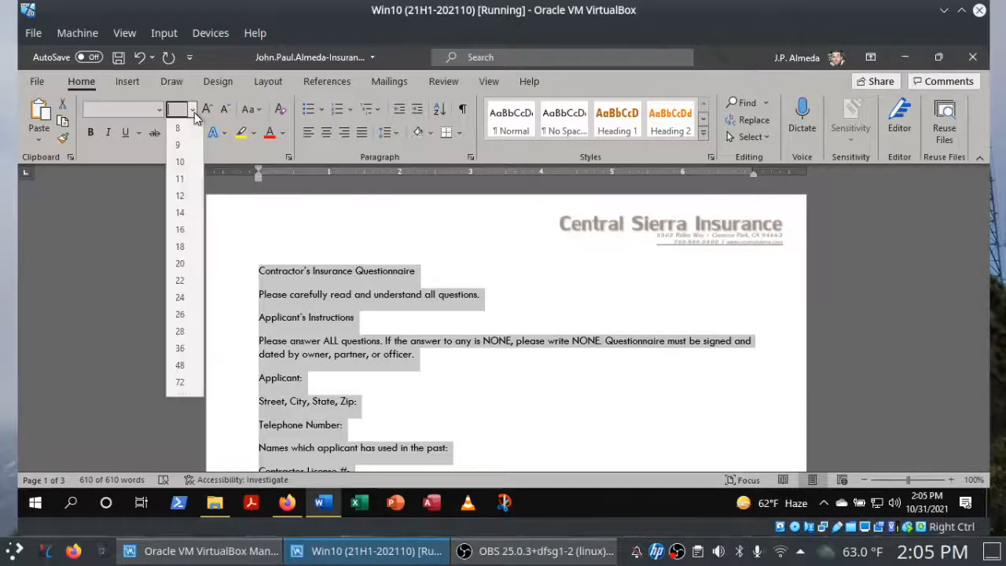
left_click(182, 180)
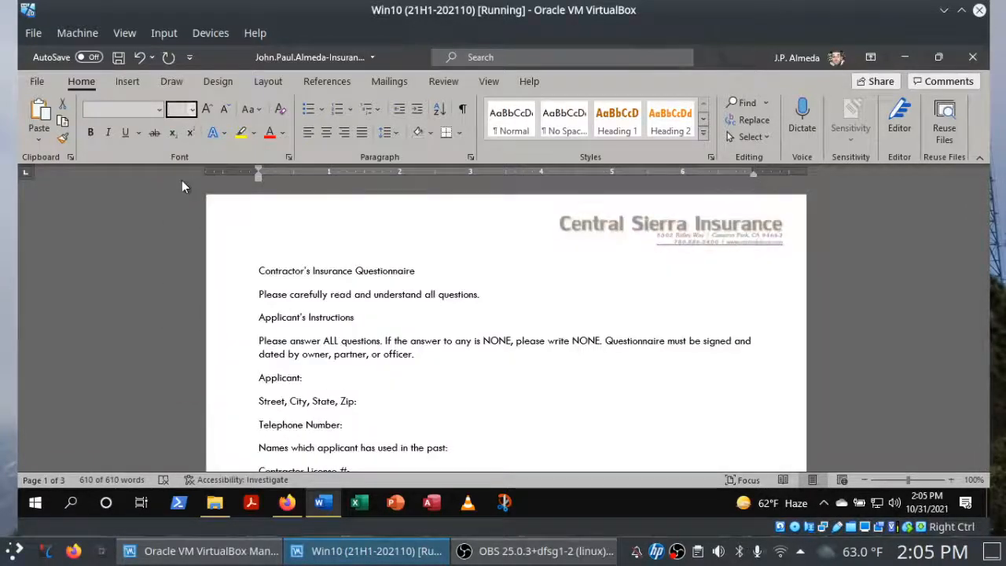
Switch to Firefox and check off instruction 5b, the 11 pt font size, in the SIMnet project list.
left_click(287, 506)
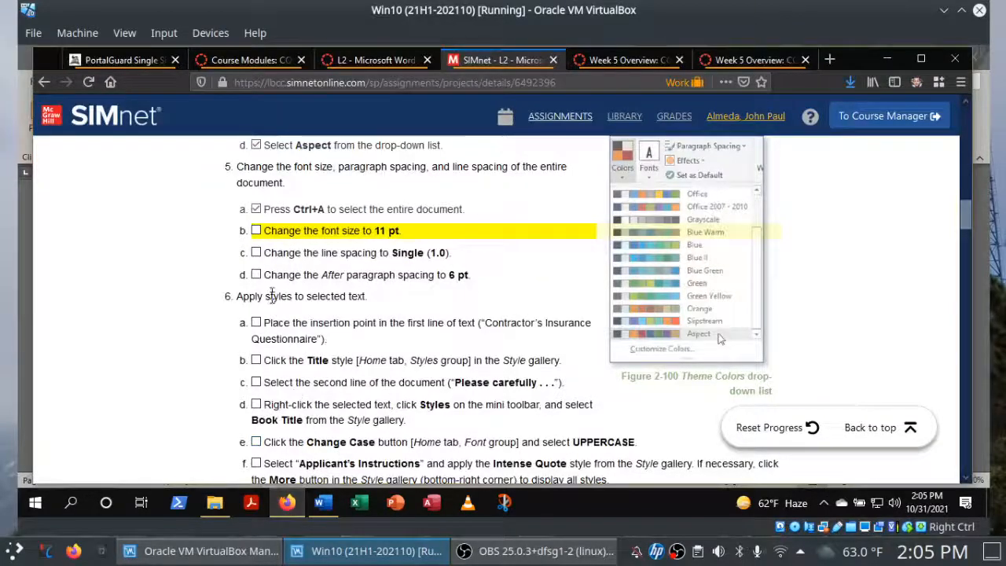
left_click(256, 231)
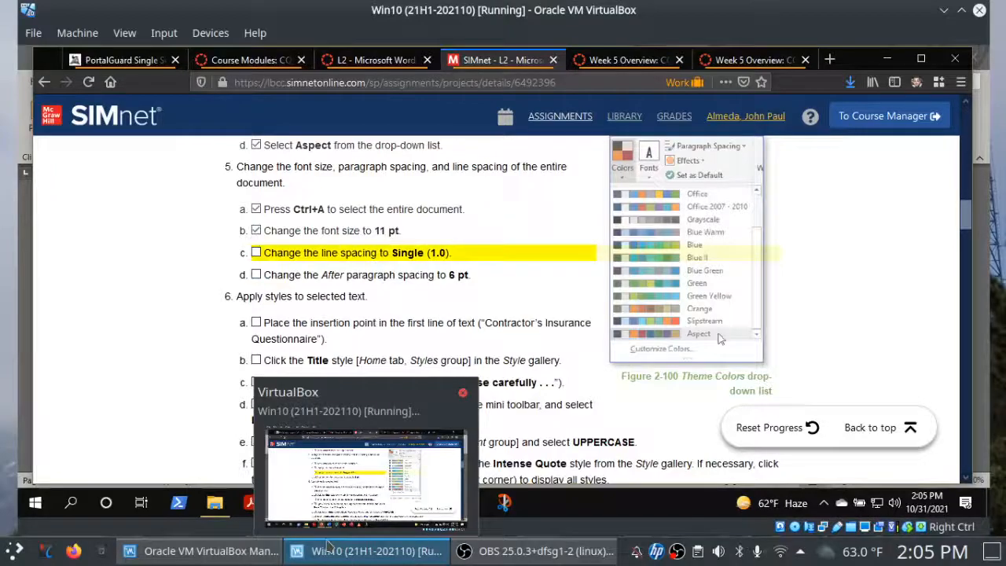
Switch to Word and set the line spacing of the whole selected document to 1.0.
left_click(340, 511)
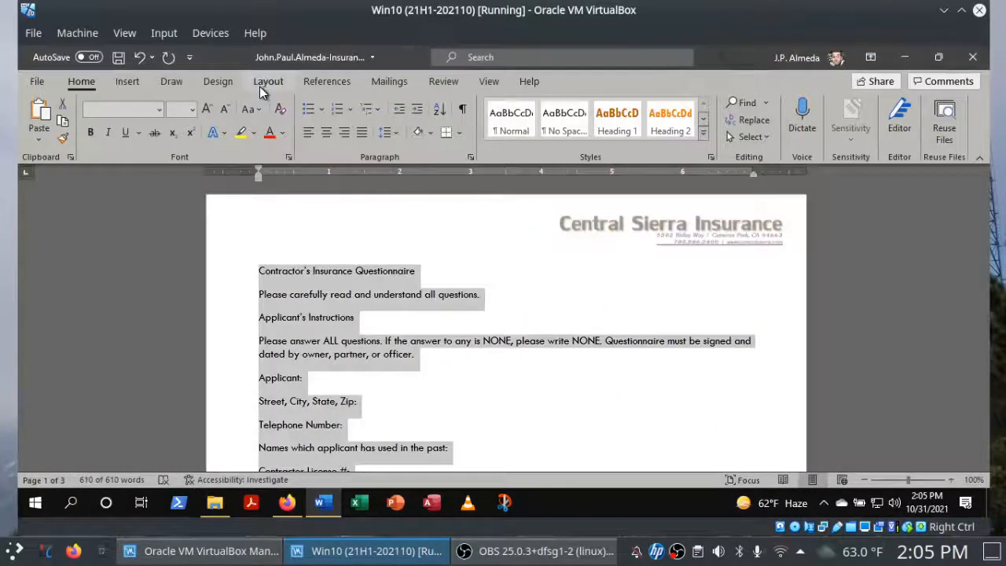
left_click(397, 135)
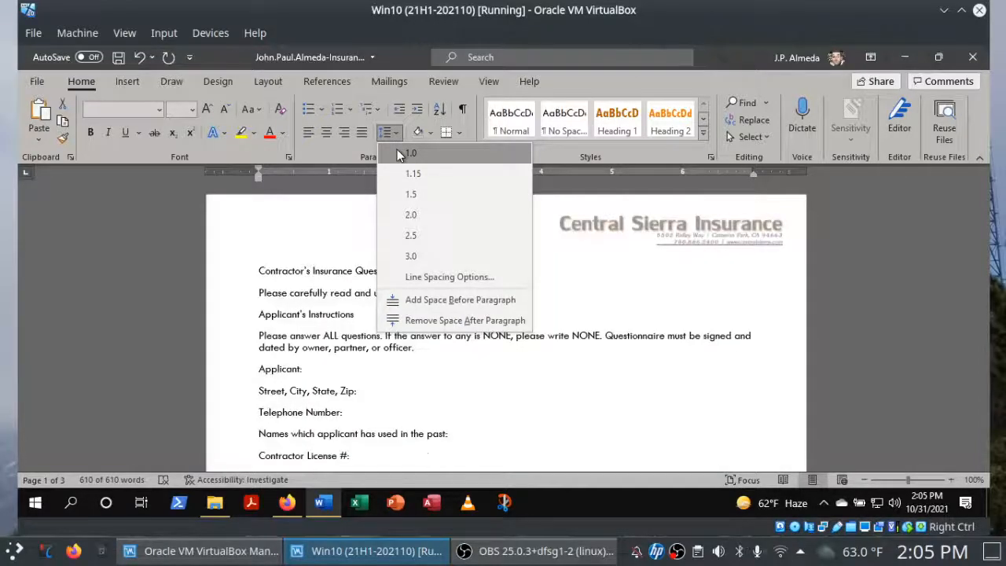
left_click(398, 155)
Recheck the spacing instructions in Firefox and, back in Word, set the selected document's After spacing to 6 pt with Single line spacing.
left_click(273, 85)
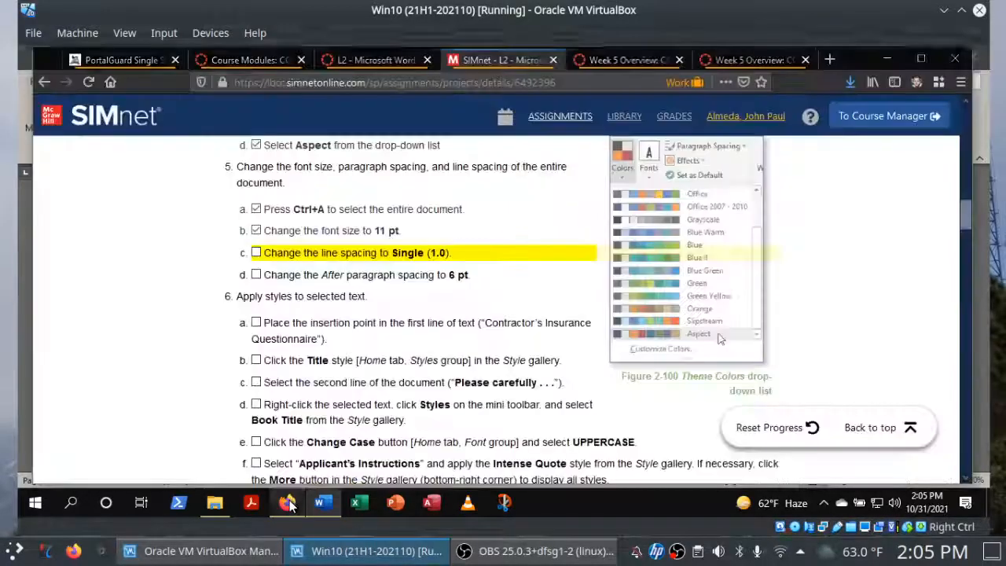
left_click(289, 505)
left_click(290, 505)
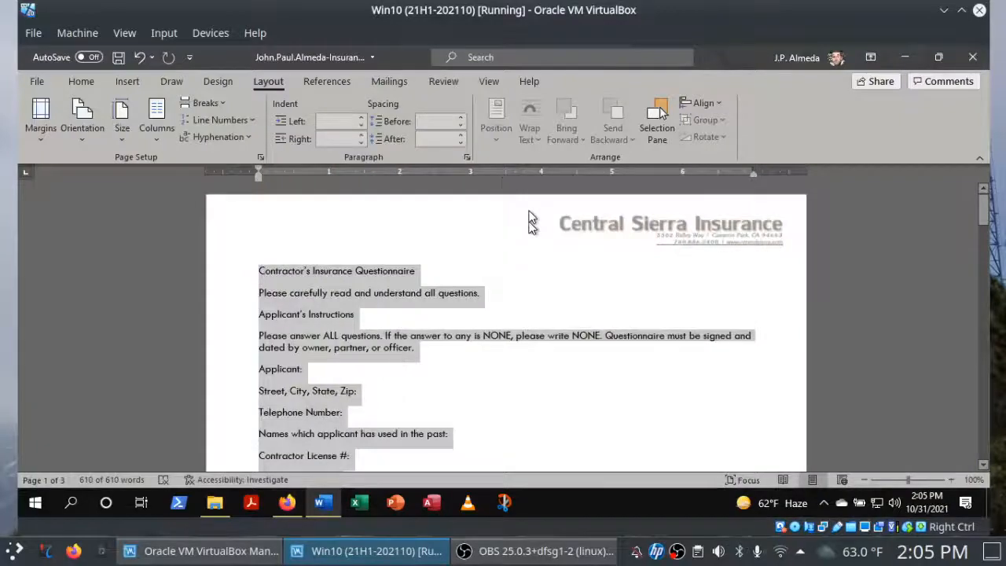
left_click(461, 136)
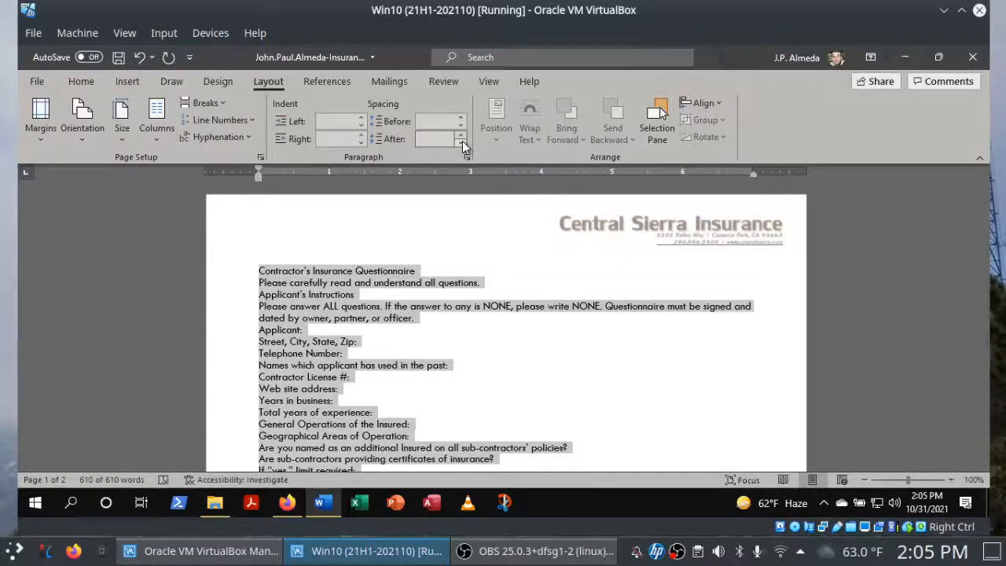
left_click(449, 137)
left_click(466, 159)
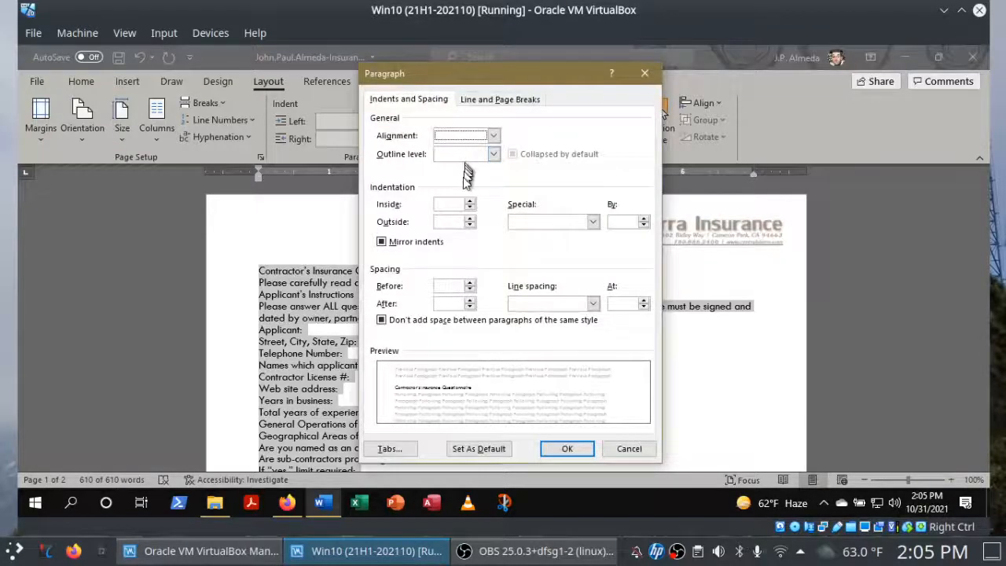
left_click(471, 300)
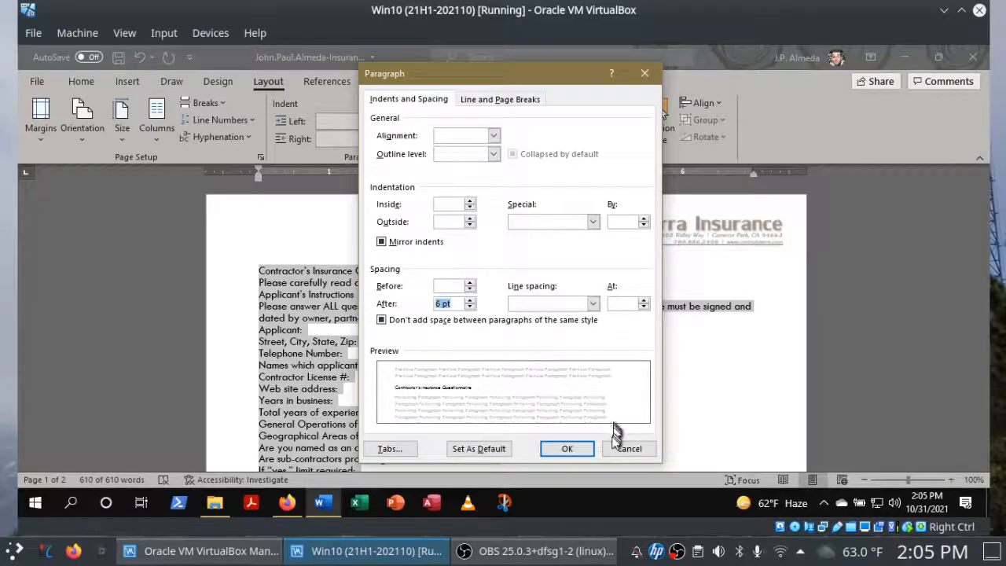
left_click(594, 304)
left_click(579, 319)
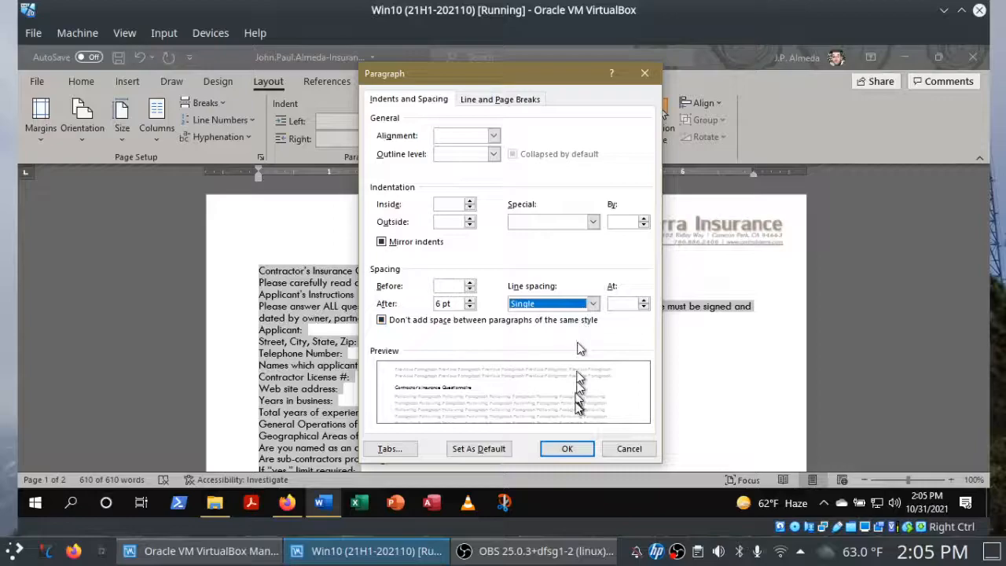
left_click(568, 449)
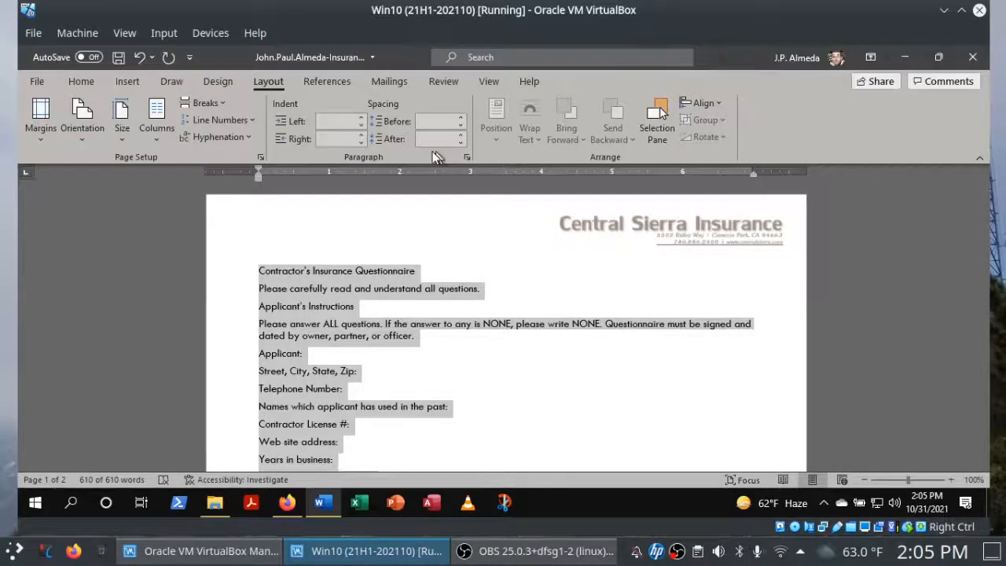
Set the font size of the whole selected document to 11 in the Font dialog and save the document.
left_click(80, 83)
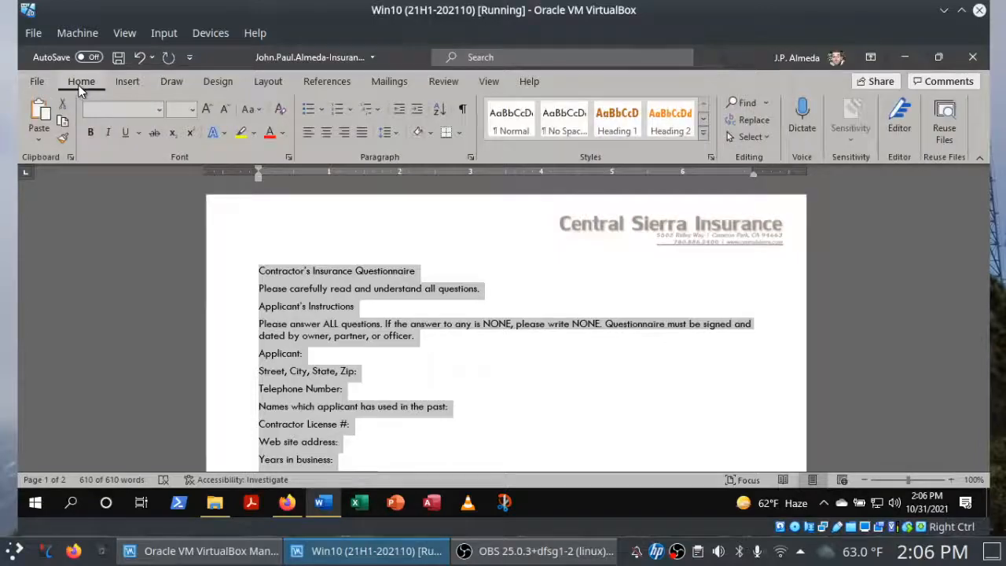
left_click(288, 158)
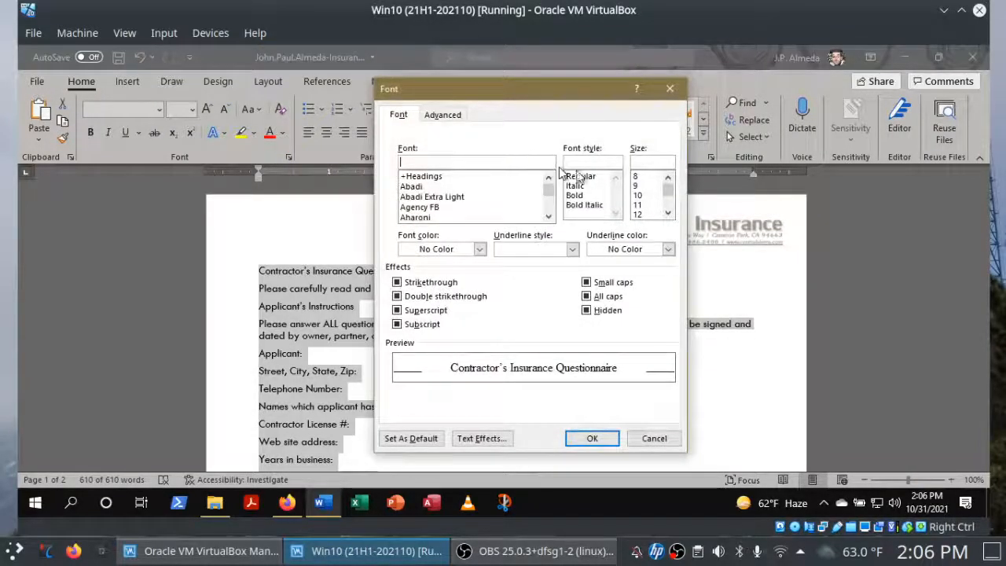
left_click(641, 205)
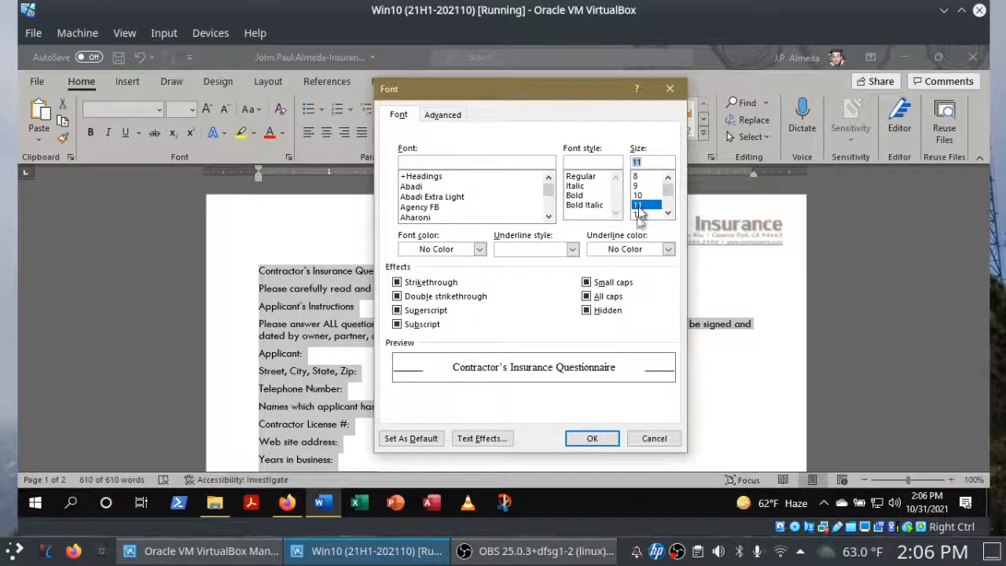
left_click(598, 437)
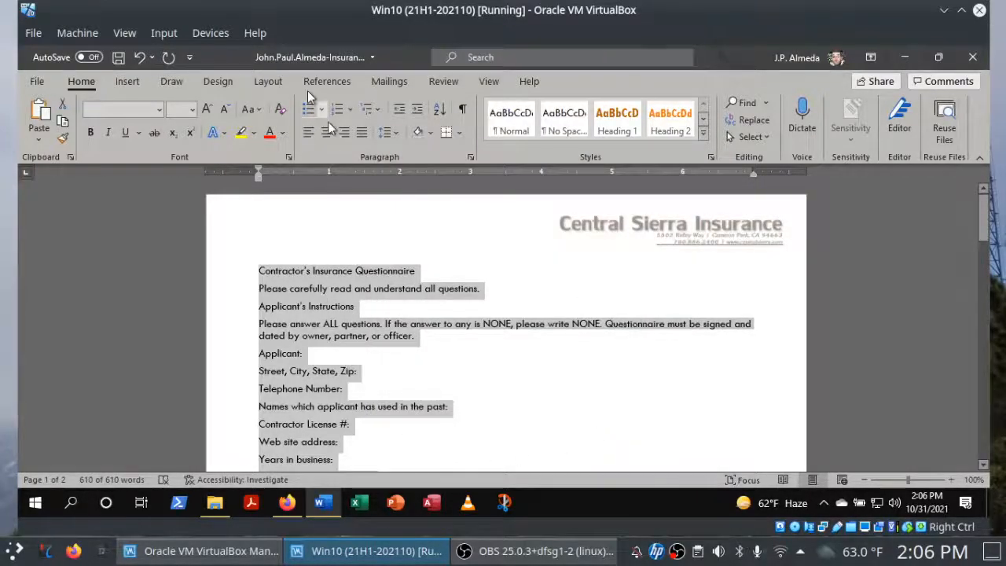
left_click(118, 57)
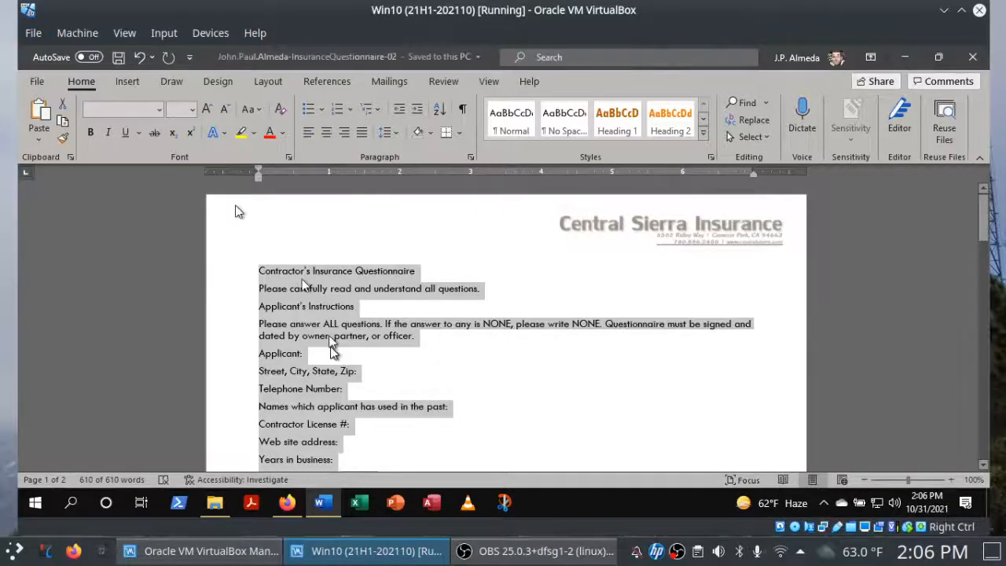
Switch to Firefox and check off instructions 5c and 5d for Single line spacing and 6 pt After spacing.
left_click(289, 504)
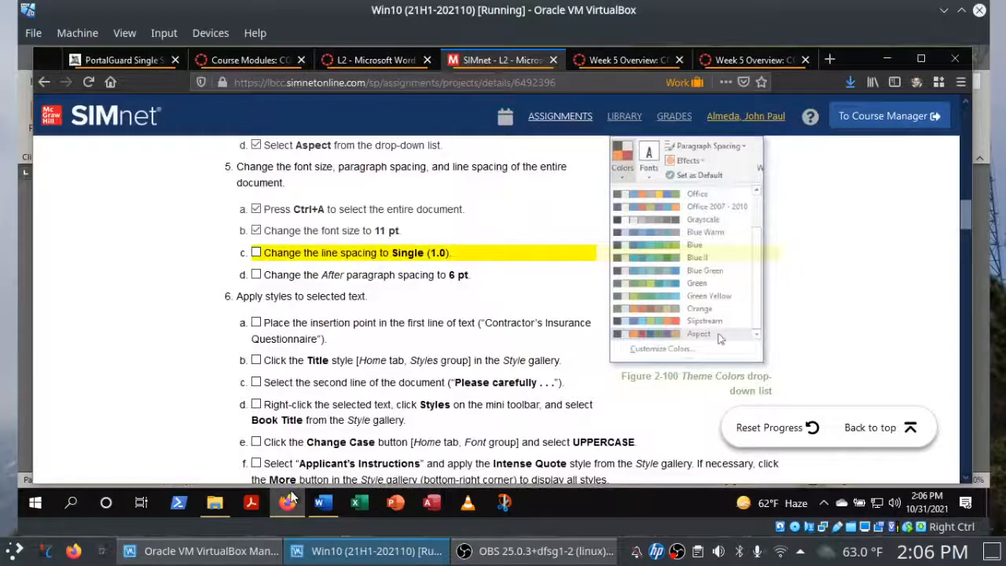
left_click(257, 254)
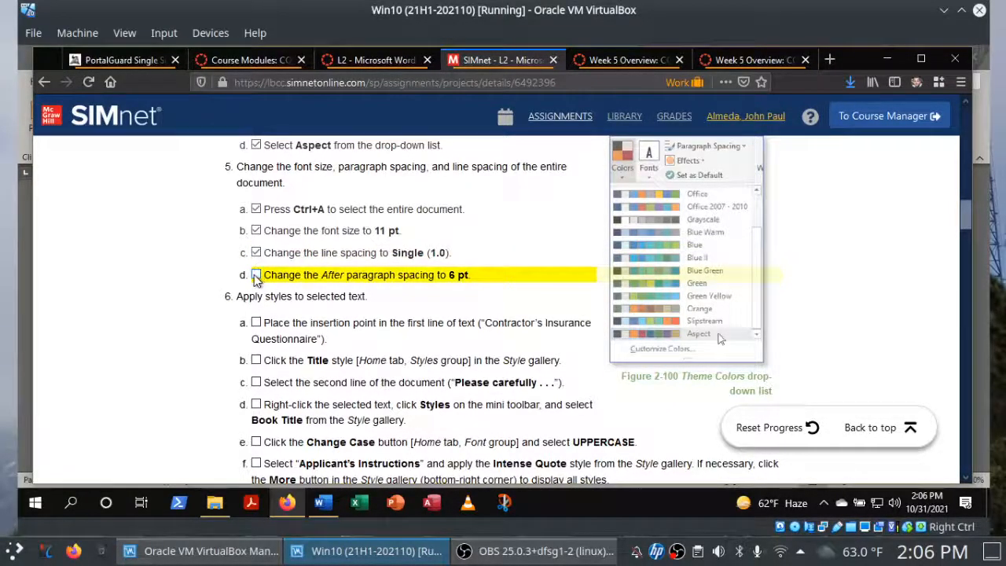
left_click(256, 275)
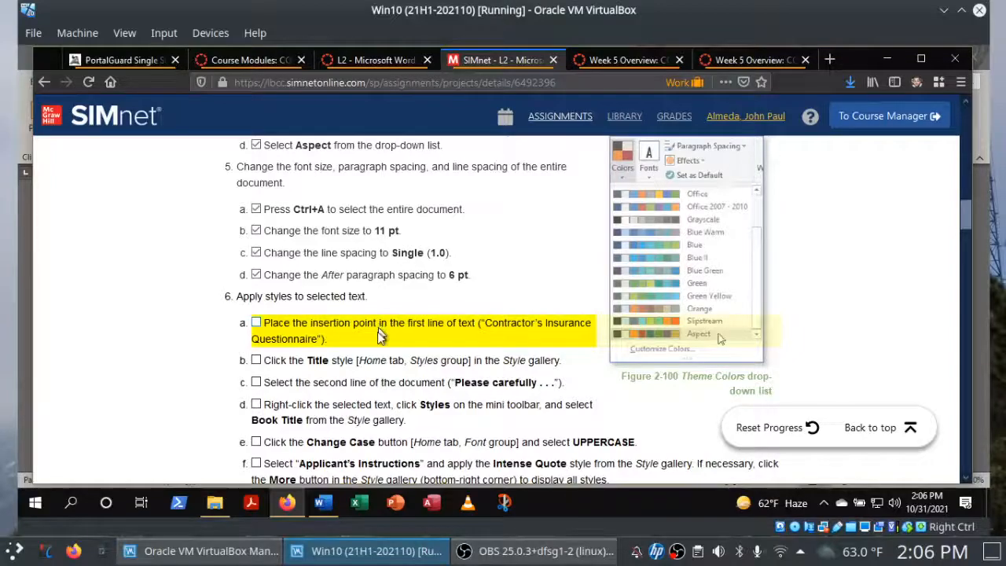
Place the insertion point before "Contractor's Insurance Questionnaire" in Word and check off instruction 6a in Firefox.
left_click(323, 504)
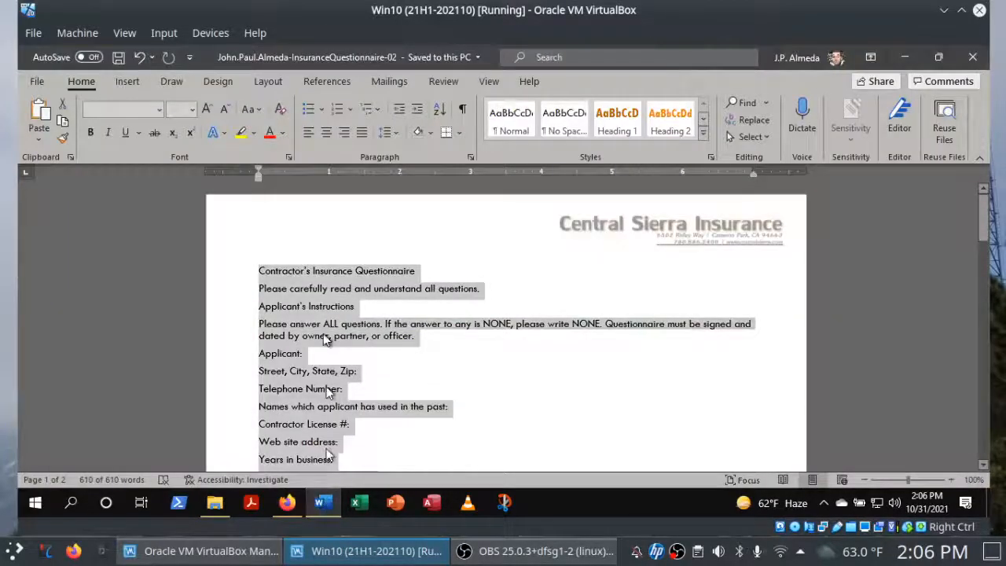
left_click(262, 275)
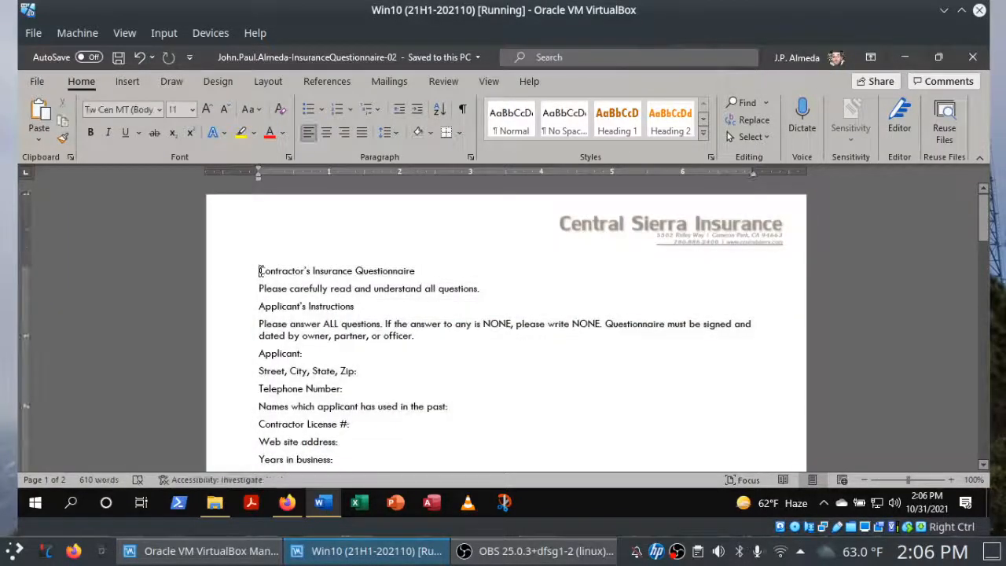
left_click(303, 508)
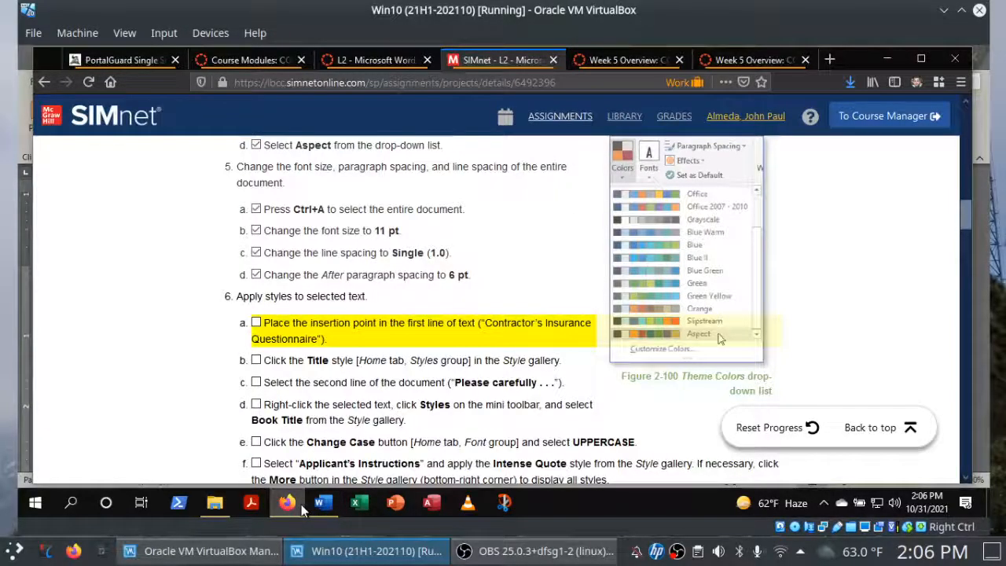
left_click(257, 324)
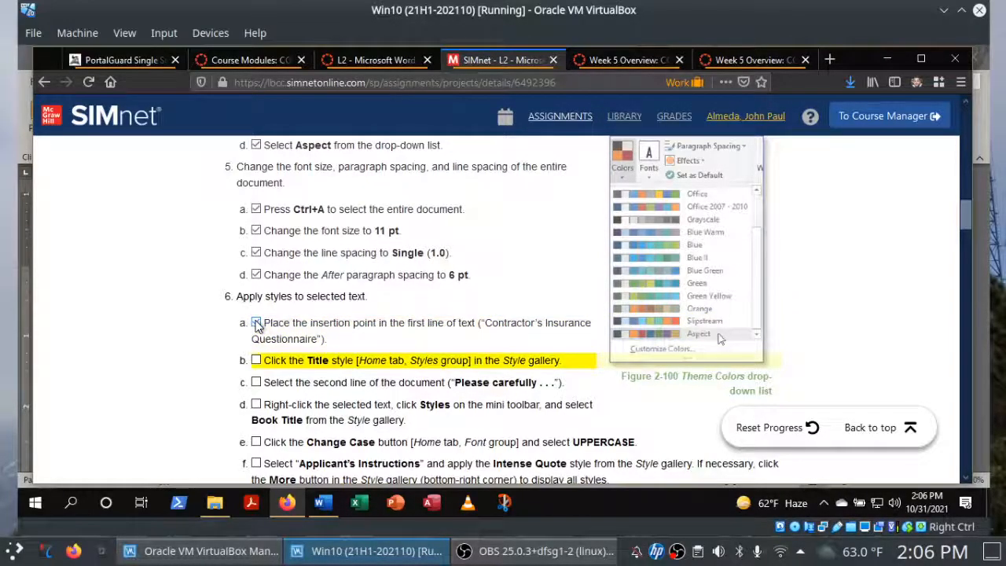
Switch to Word, try the Heading 1 style on the "Contractor's Insurance Questionnaire" line and apply the Normal style to it.
left_click(324, 507)
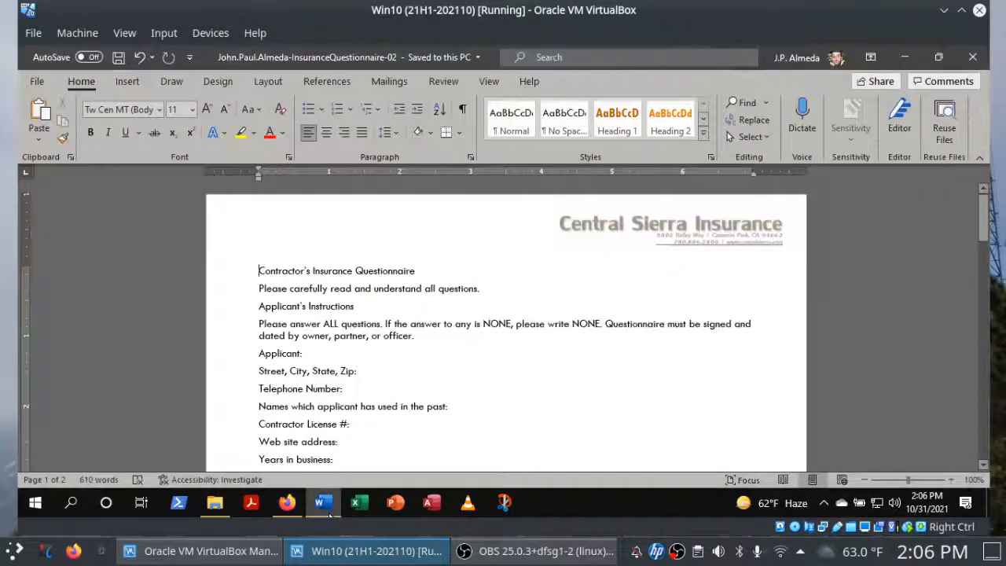
left_click(617, 126)
left_click(508, 126)
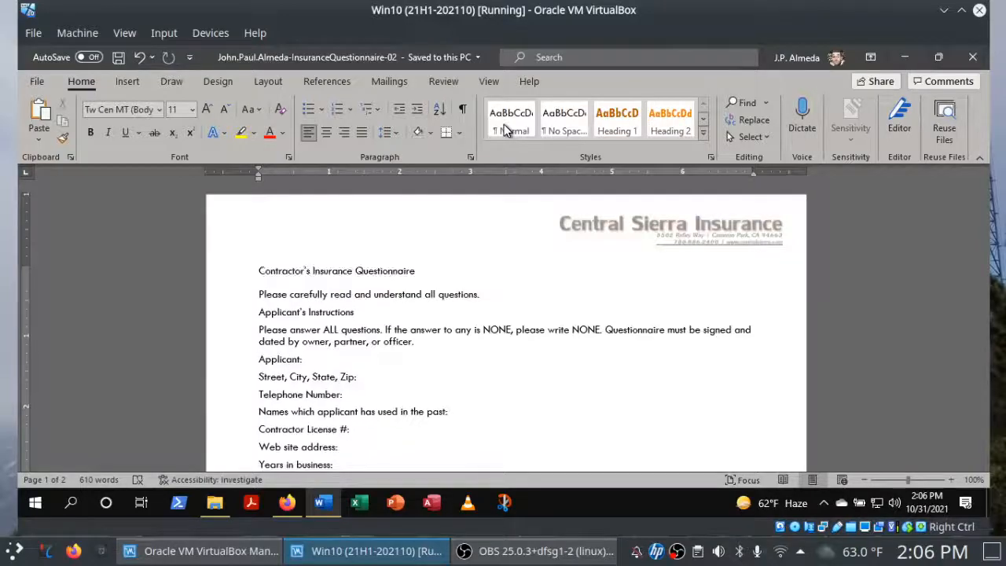
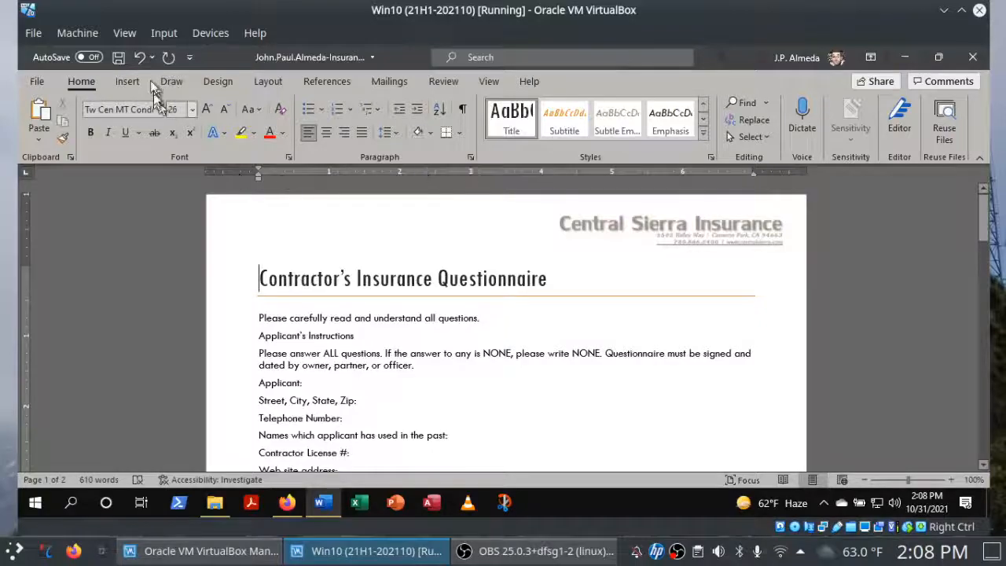
Save the document, switch to Firefox and check off instruction 6b for the Title style.
left_click(118, 59)
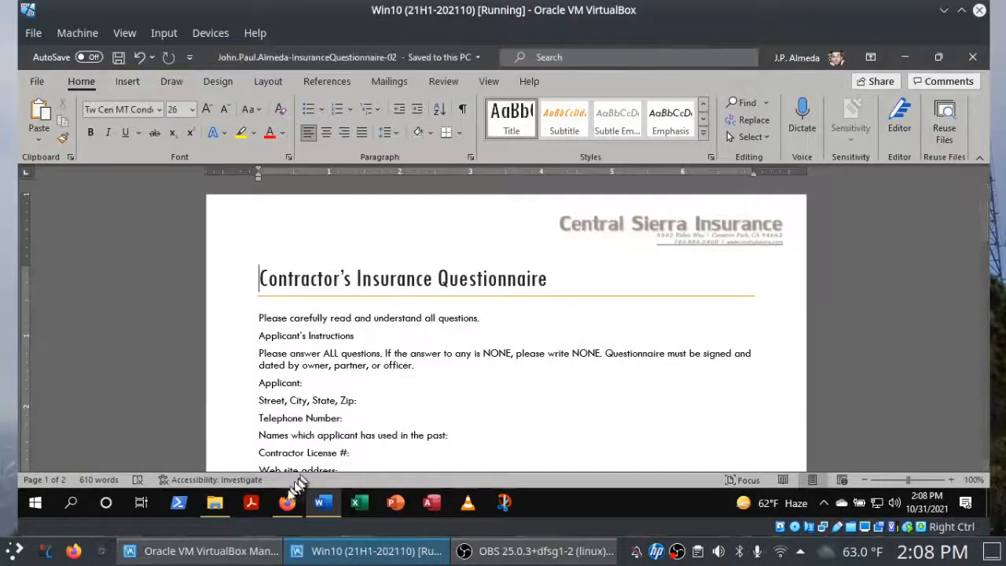
left_click(287, 502)
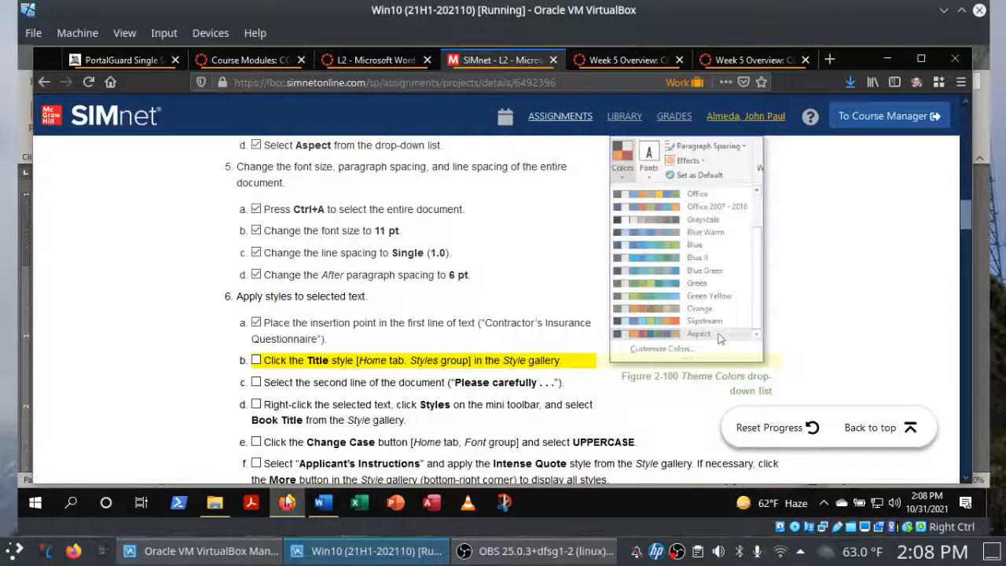
left_click(257, 361)
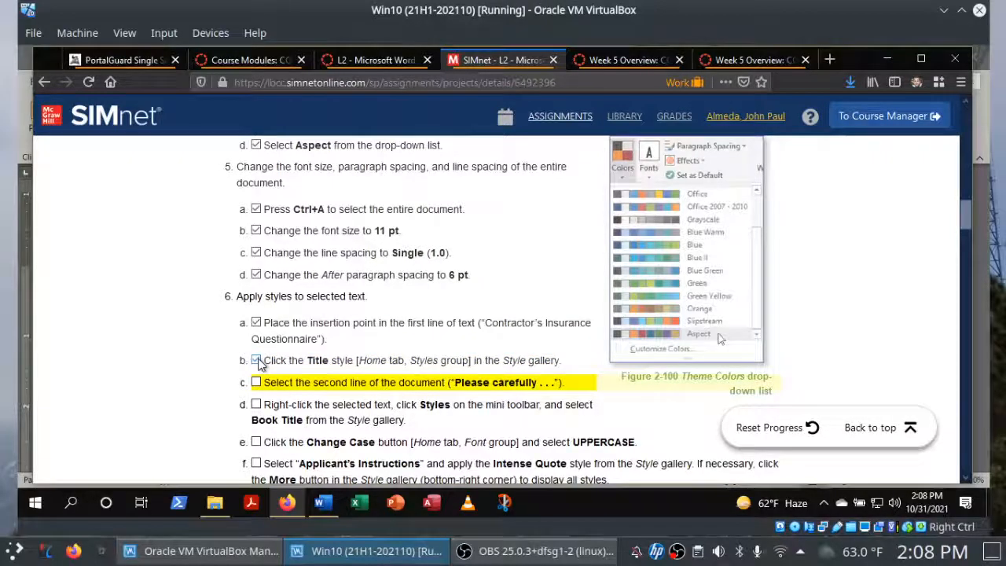
Select the whole "Please carefully read and understand all questions." line in Word and check off instruction 6c in Firefox.
left_click(322, 502)
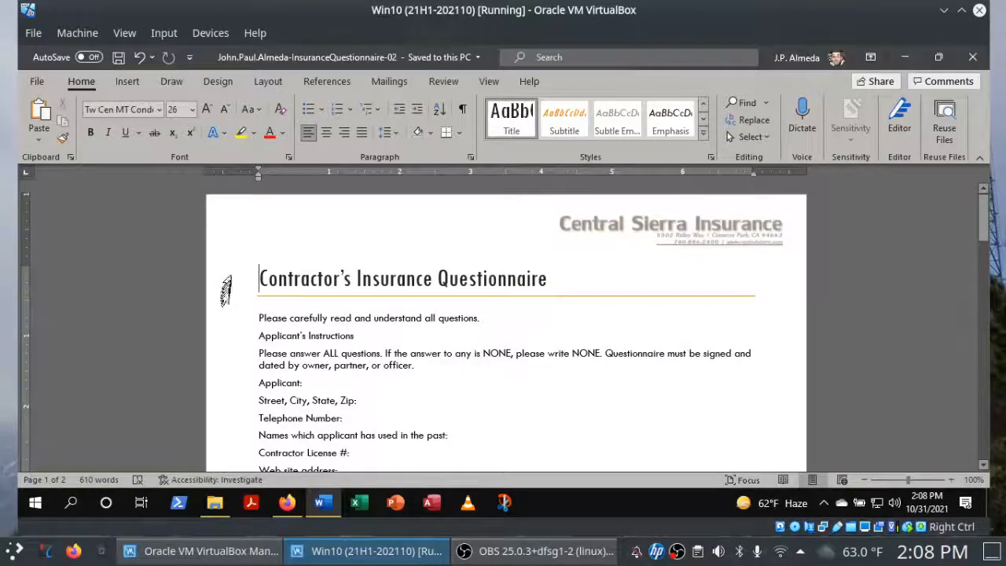
left_click(227, 321)
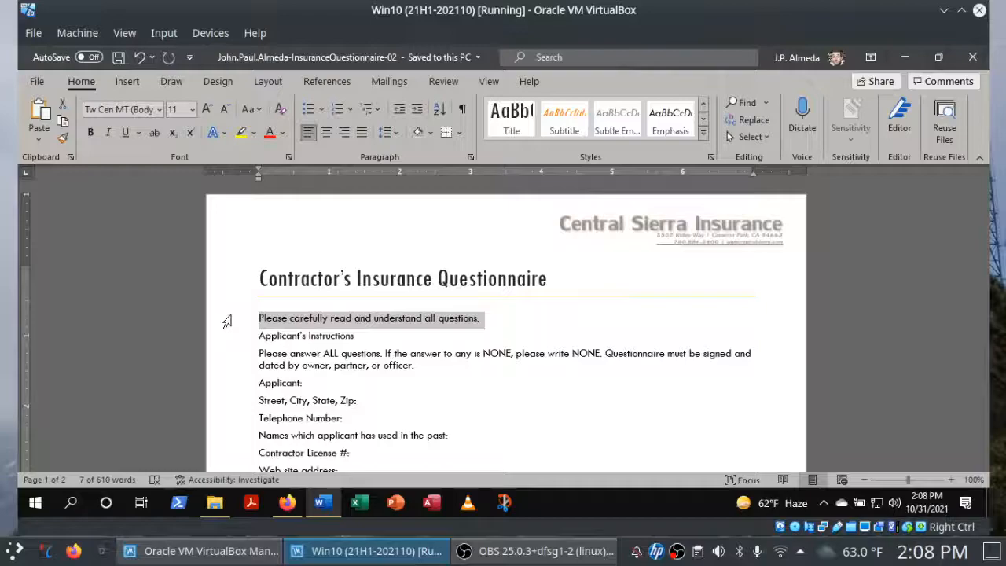
mouse_move(226, 322)
left_mouse_down()
mouse_move(230, 385)
mouse_move(231, 323)
left_mouse_up()
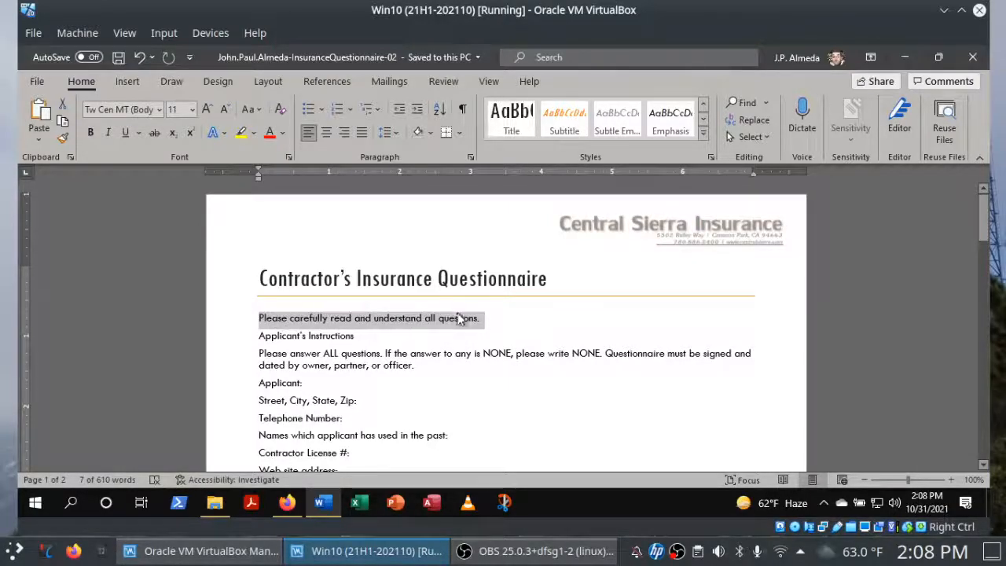
left_click(229, 328)
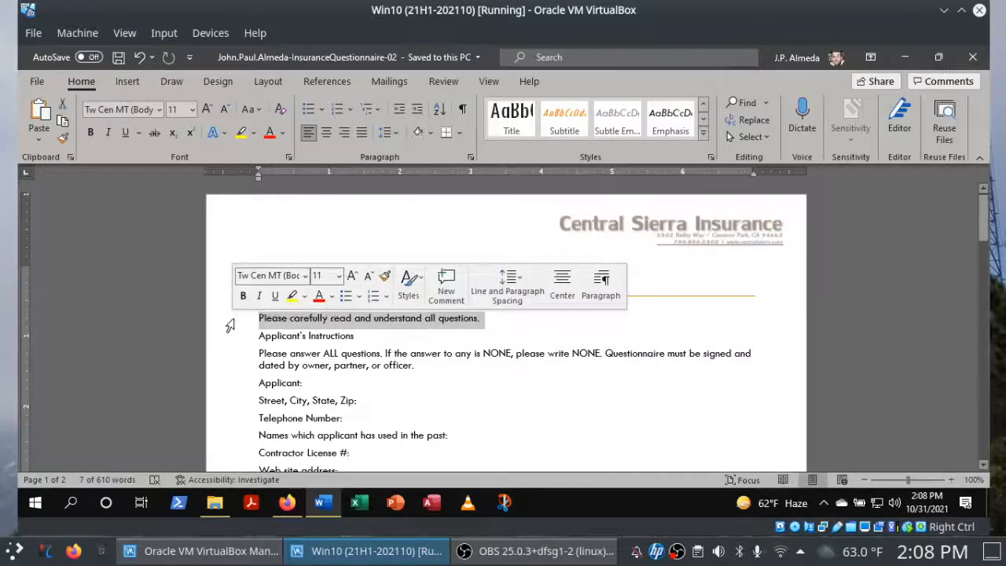
left_click(320, 321)
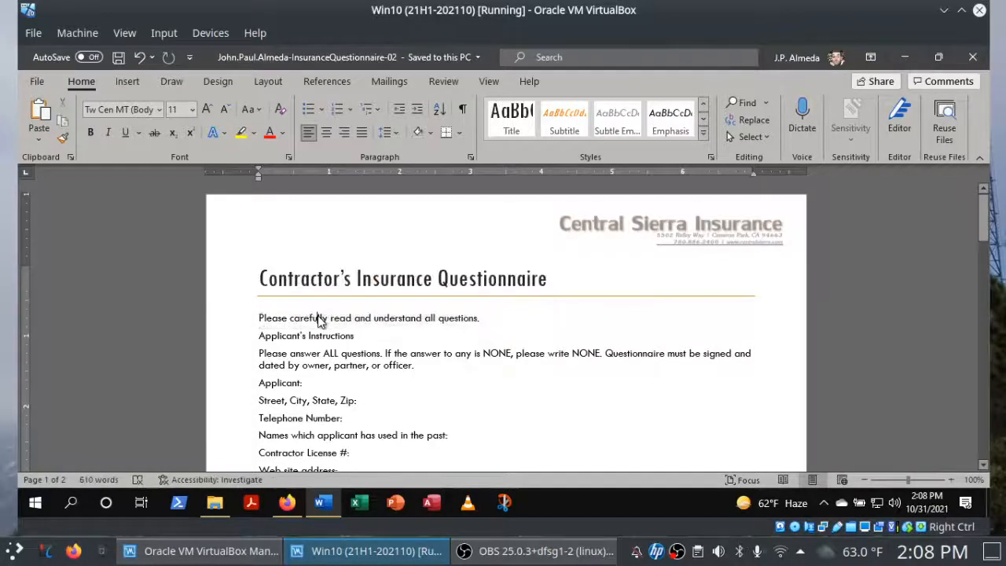
double_click(320, 318)
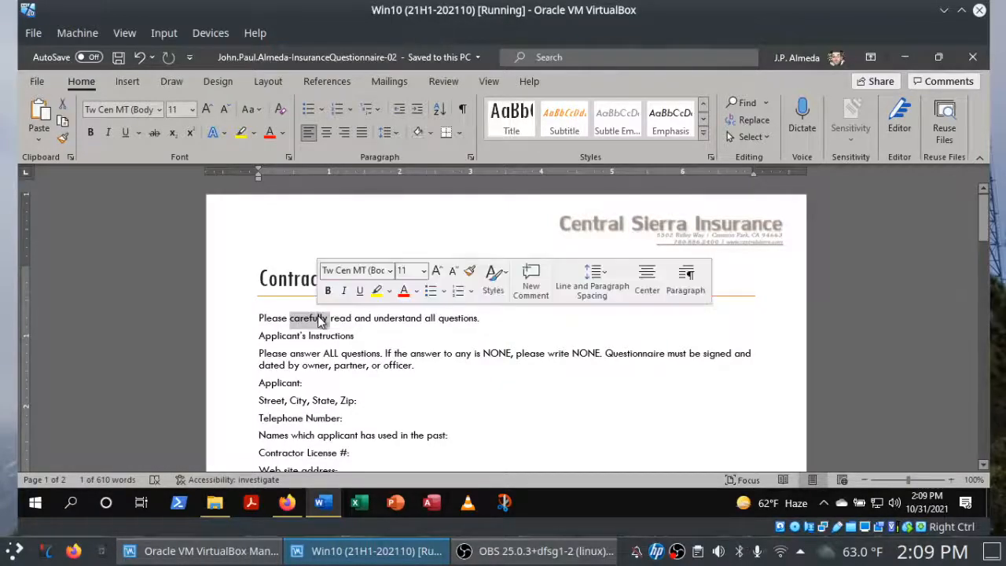
triple_click(320, 321)
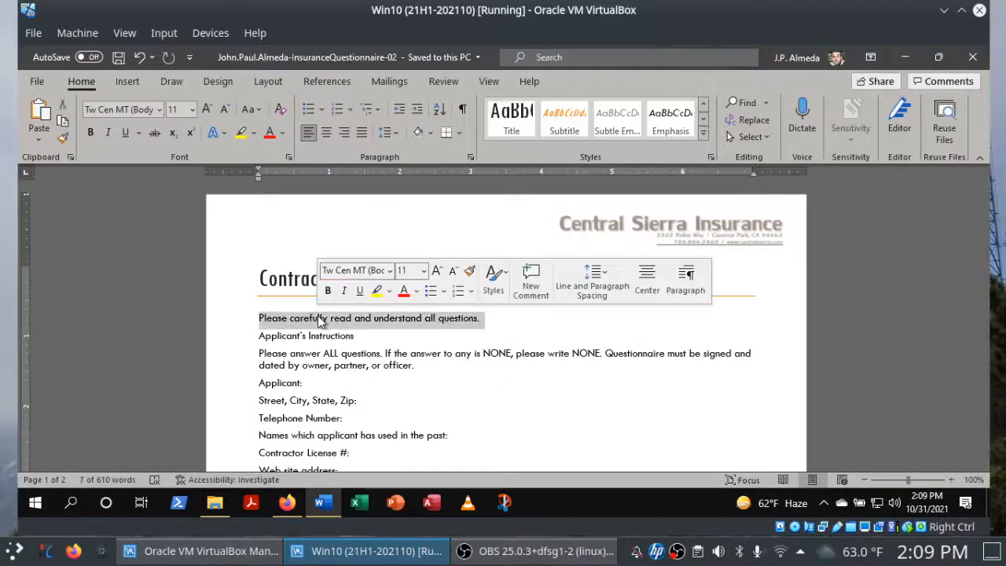
left_click(233, 322)
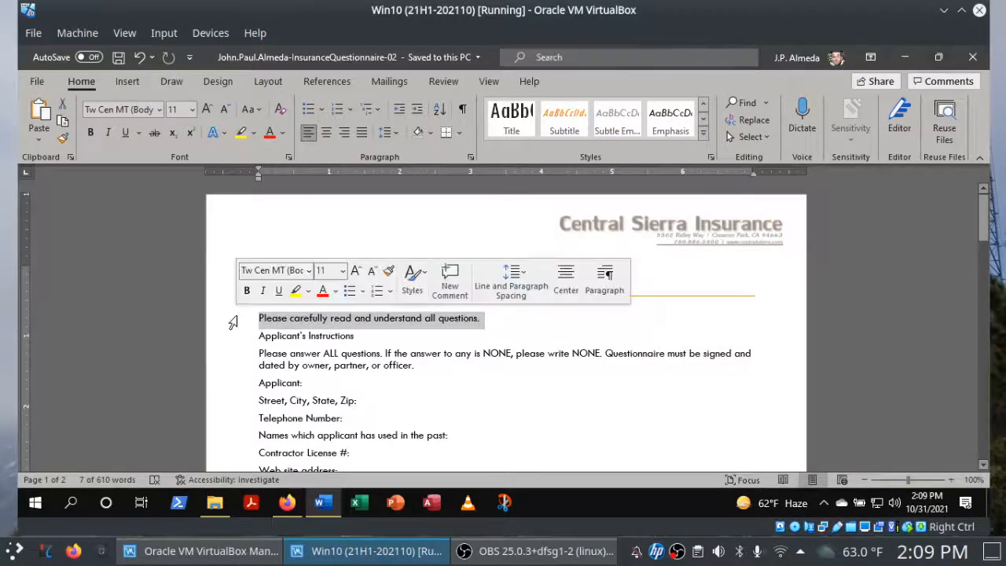
left_click(253, 324)
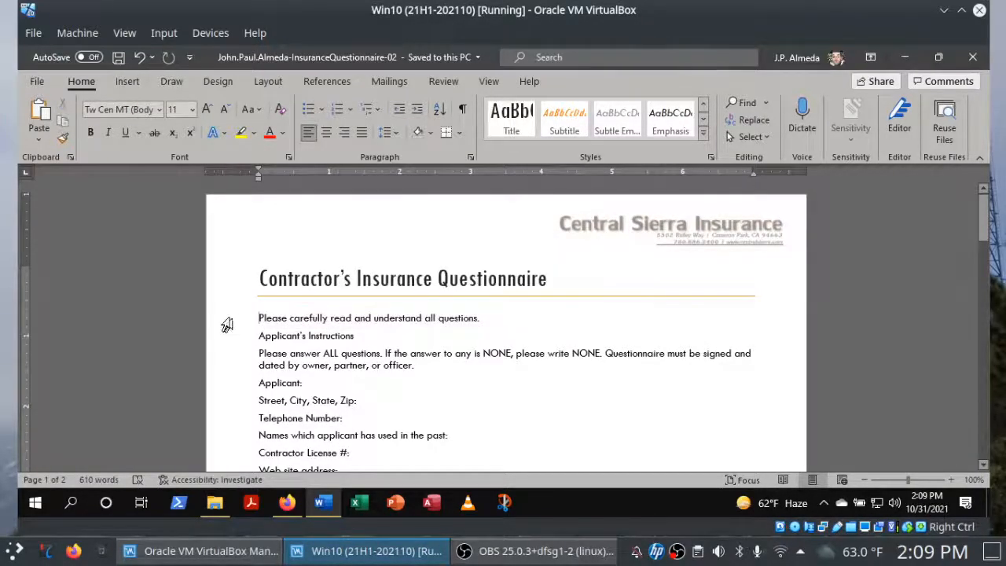
left_click(227, 325)
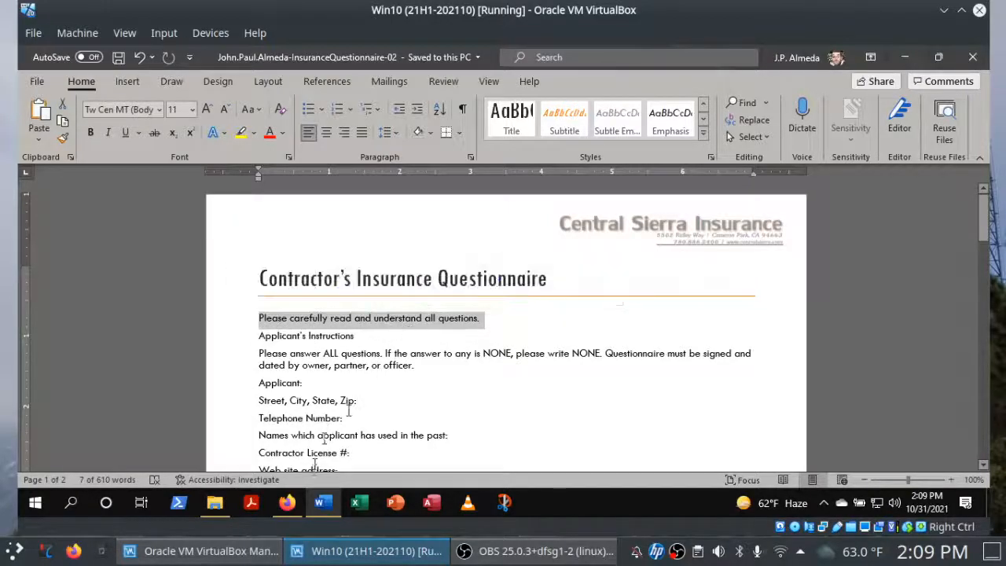
left_click(298, 507)
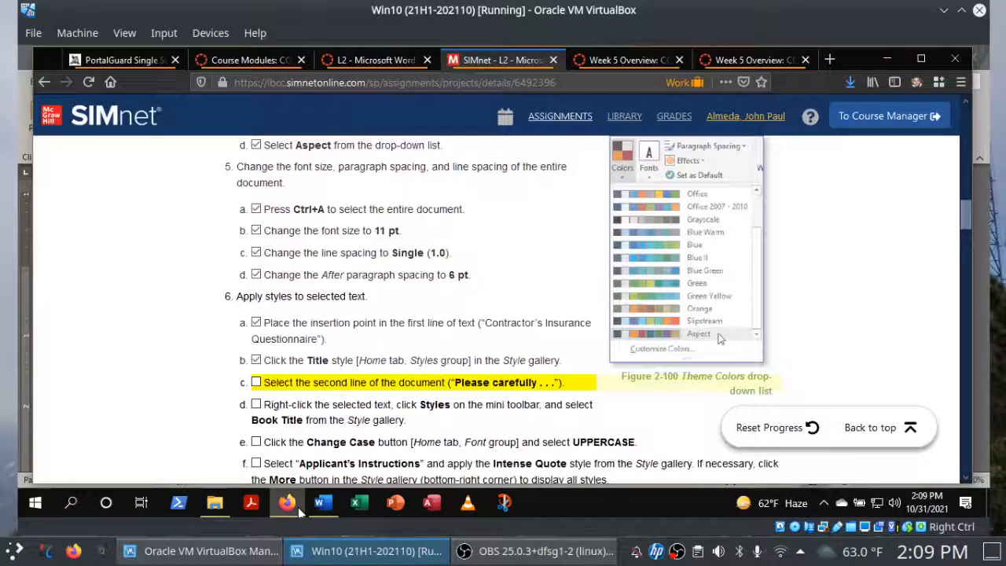
left_click(257, 383)
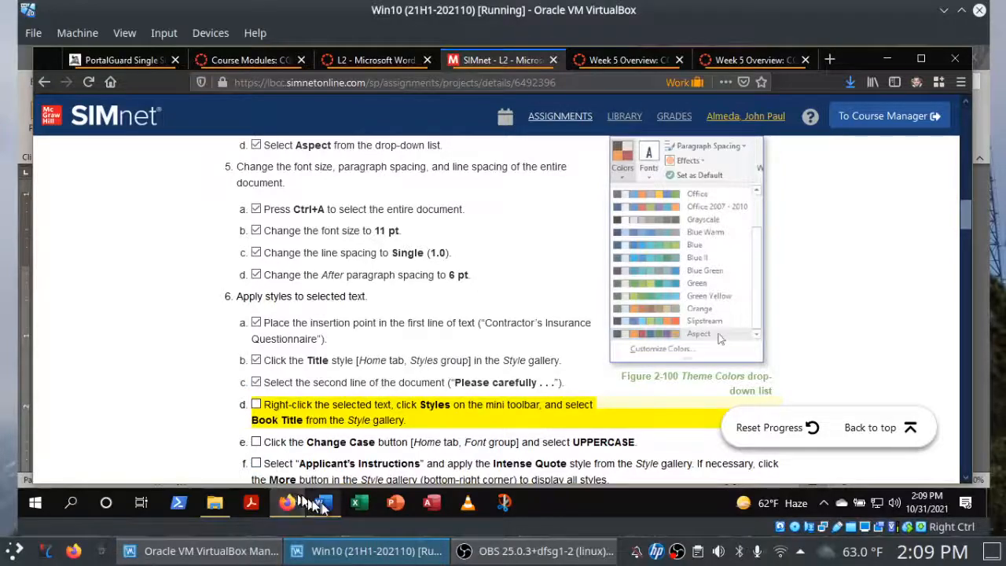
mouse_move(323, 507)
left_click(315, 417)
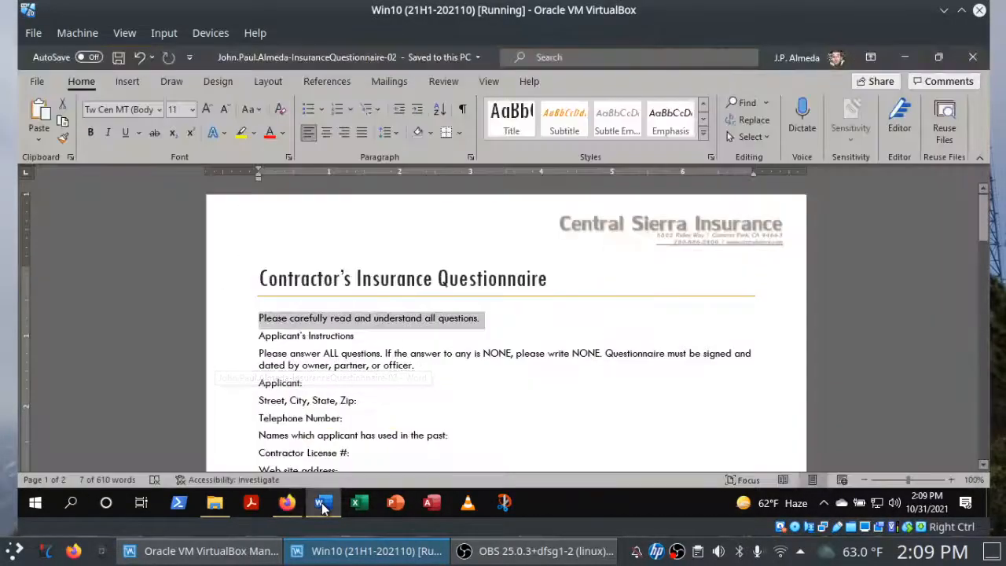
right_click(277, 329)
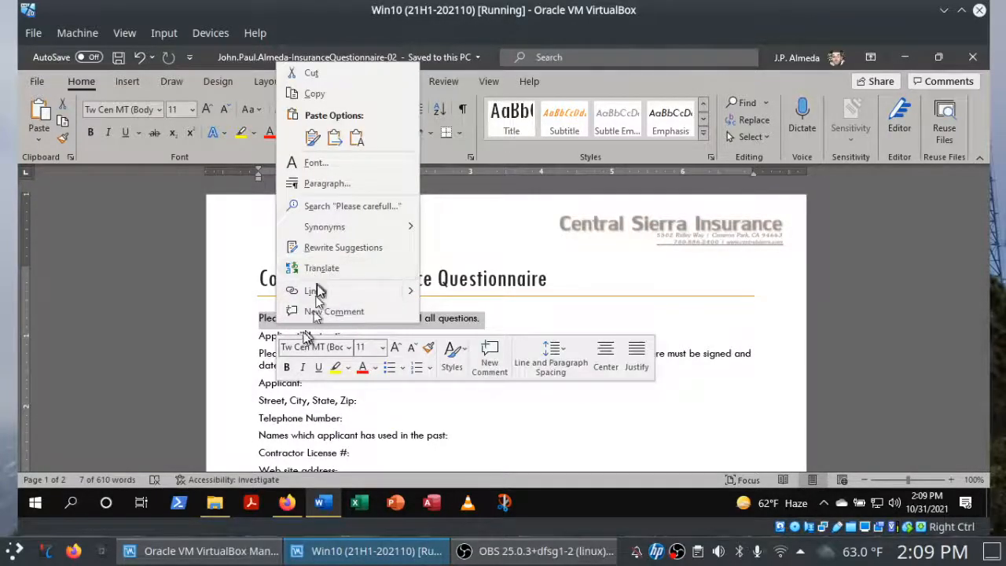
left_click(286, 513)
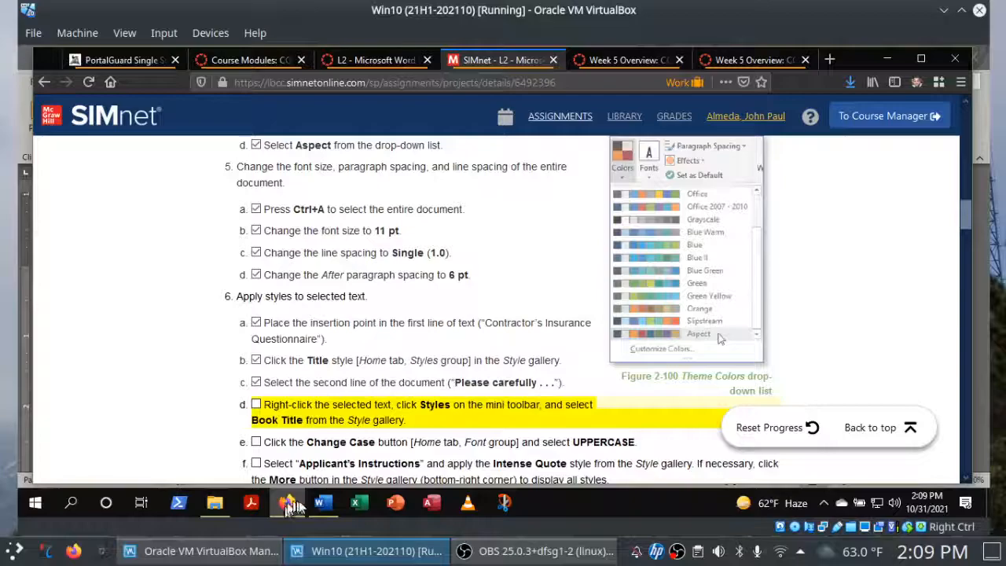
left_click(323, 503)
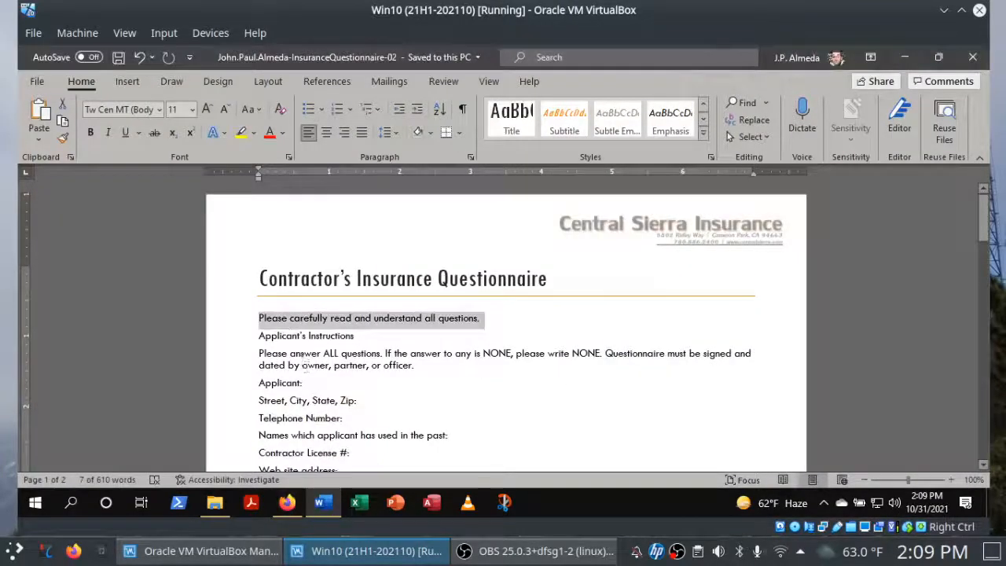
right_click(283, 325)
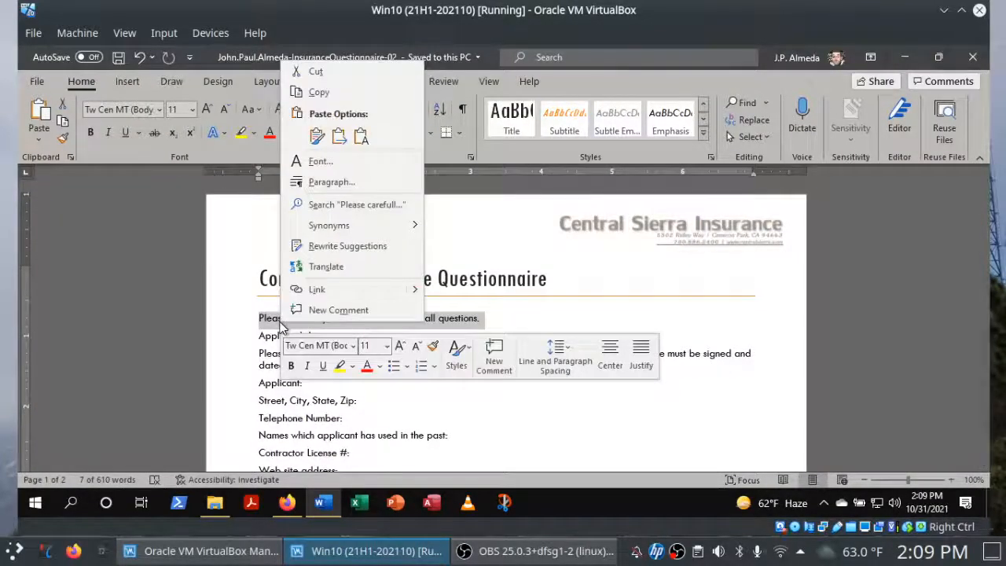
left_click(459, 368)
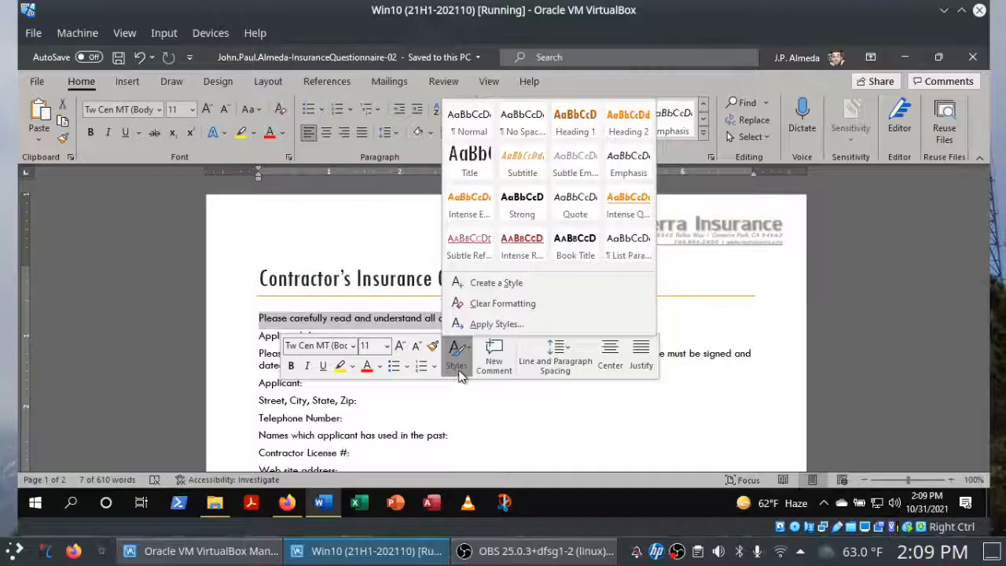
left_click(287, 503)
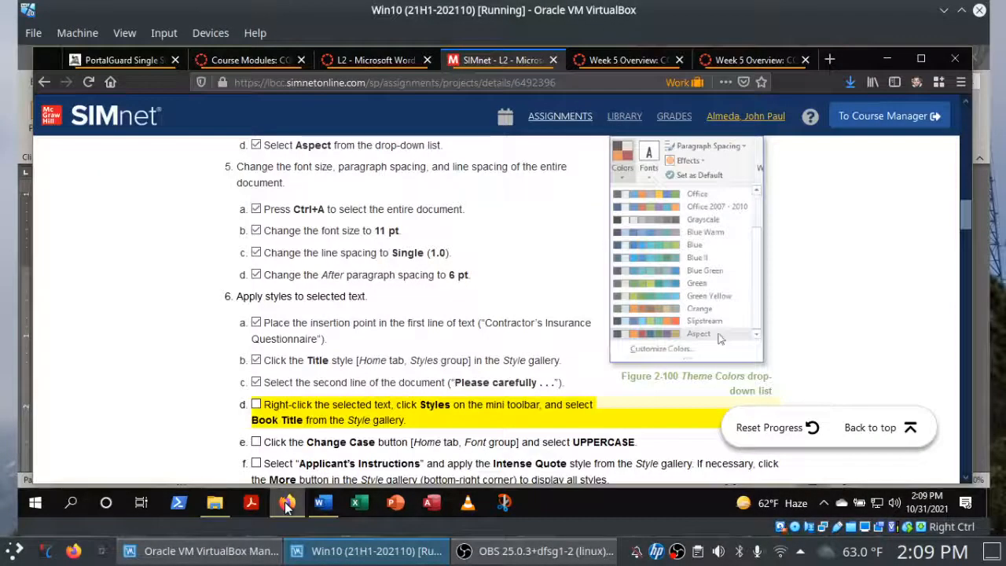
Switch to Word and apply the Book Title style to the selected "Please carefully read and understand all questions." line.
left_click(323, 503)
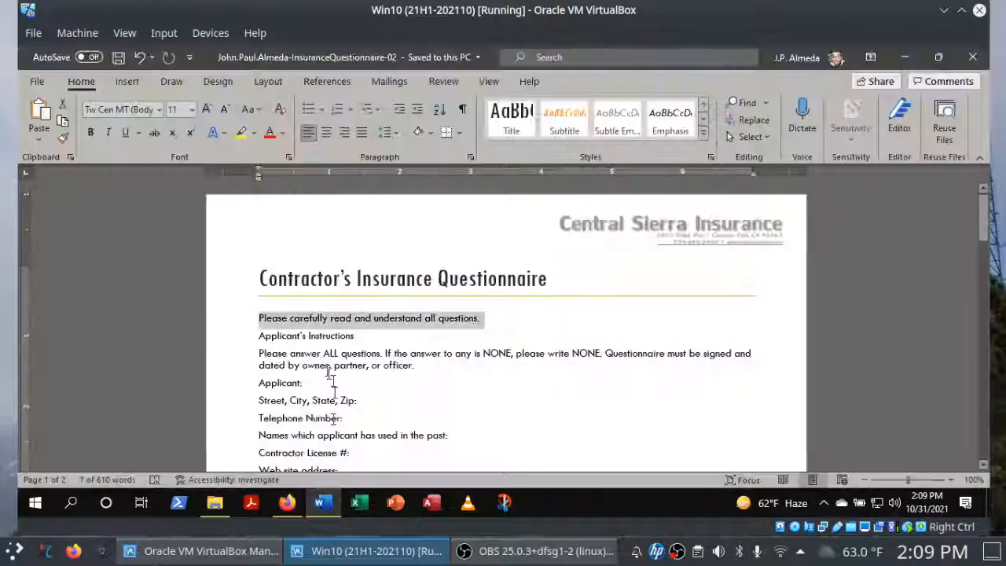
right_click(307, 320)
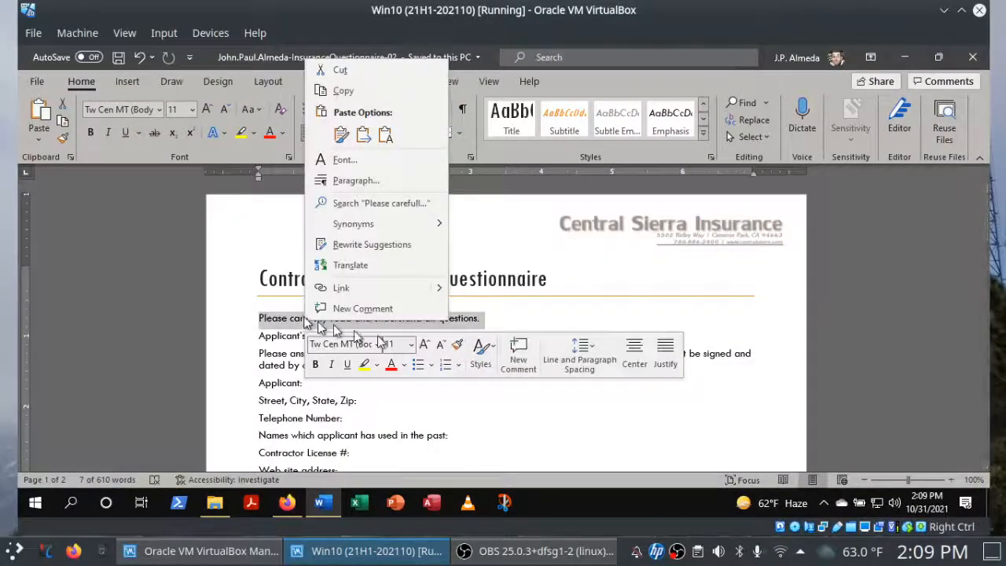
left_click(494, 348)
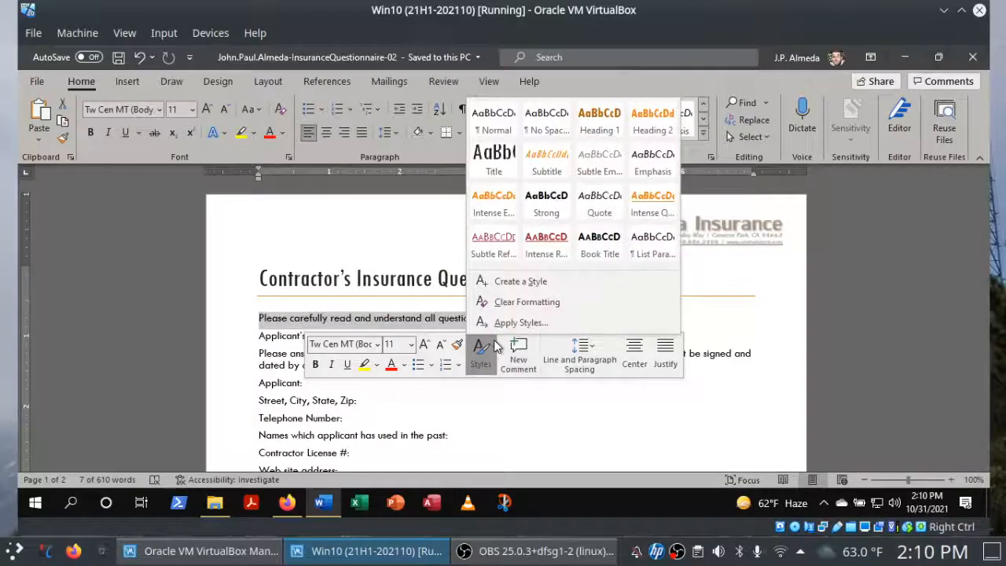
left_click(592, 251)
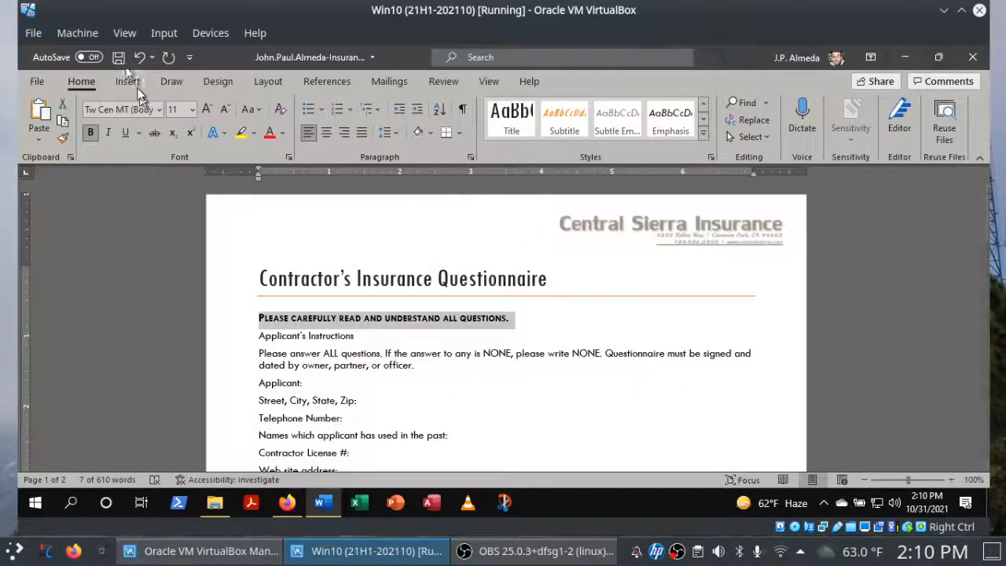
Save the document, switch to Firefox and check off instruction 6d for the Book Title style.
left_click(118, 56)
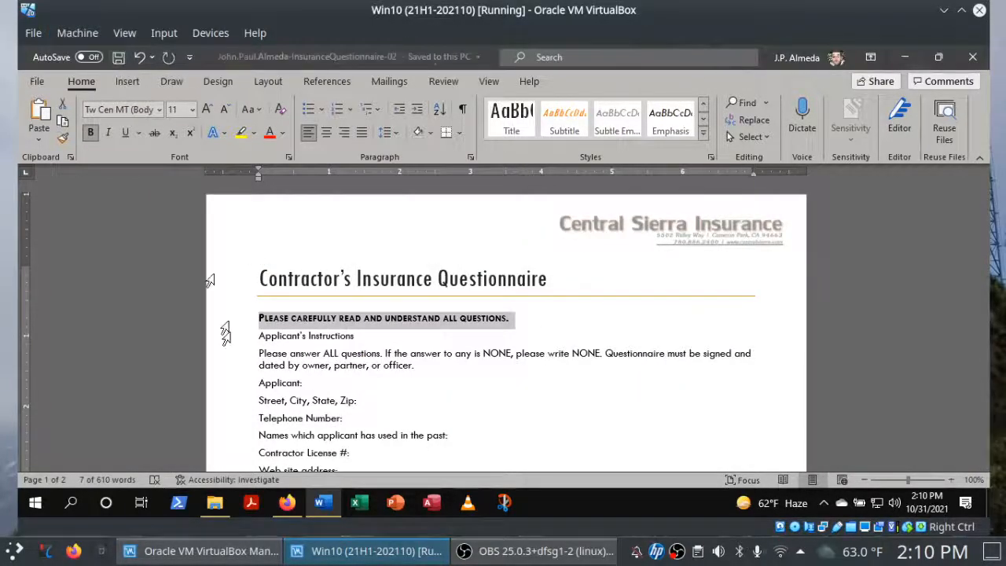
left_click(287, 503)
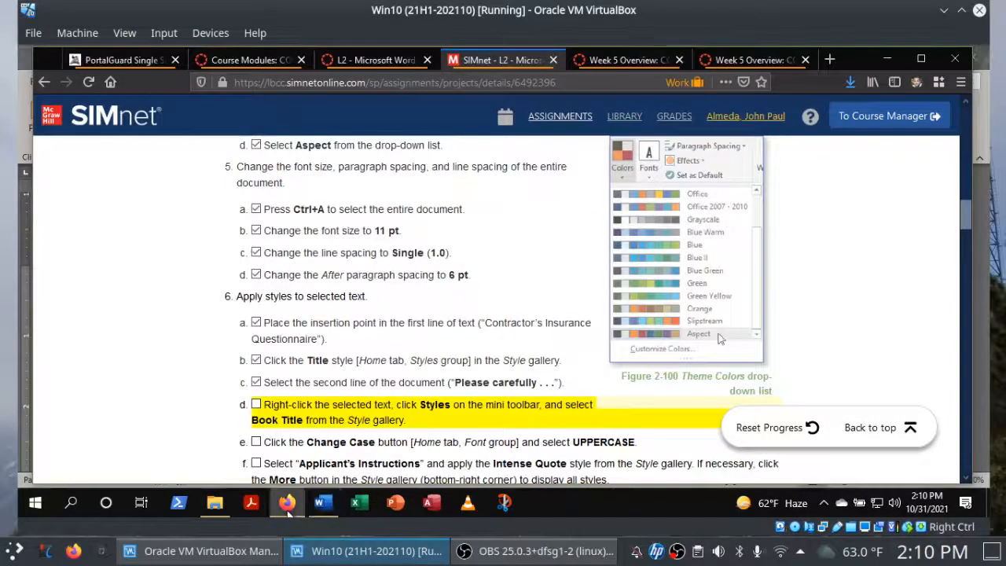
left_click(256, 406)
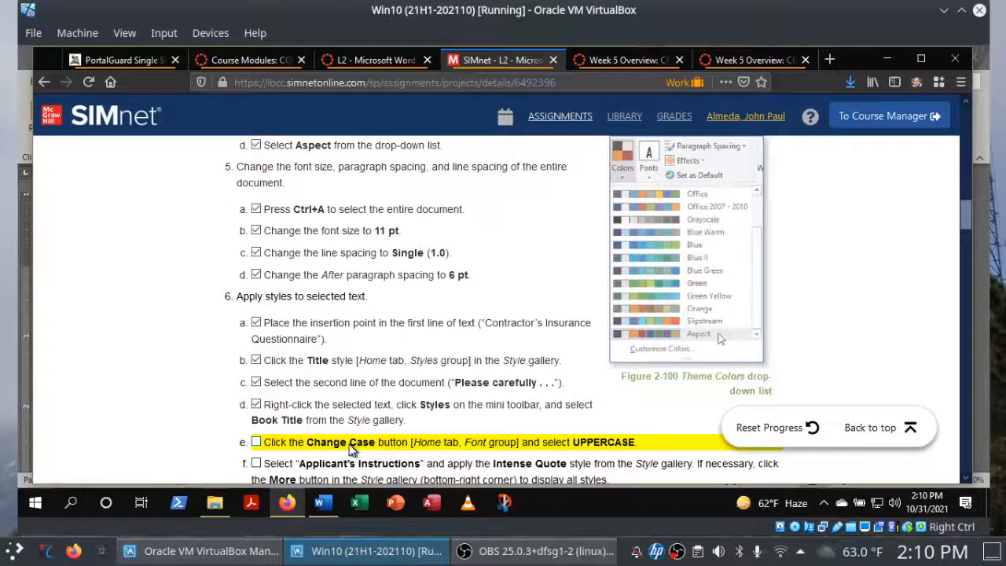
Switch to Word and change the case of the selected "Please carefully" line to UPPERCASE.
left_click(331, 507)
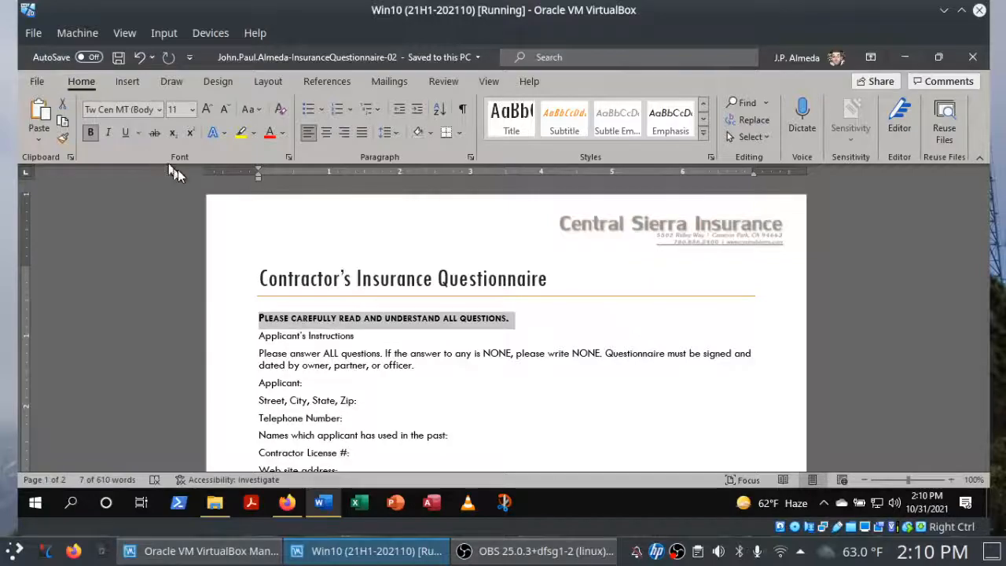
left_click(256, 111)
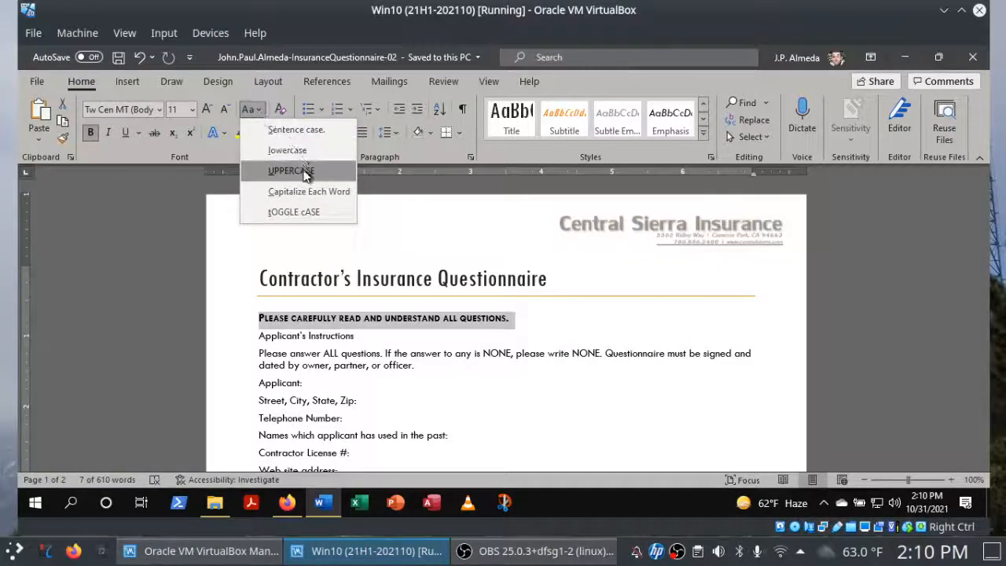
left_click(305, 172)
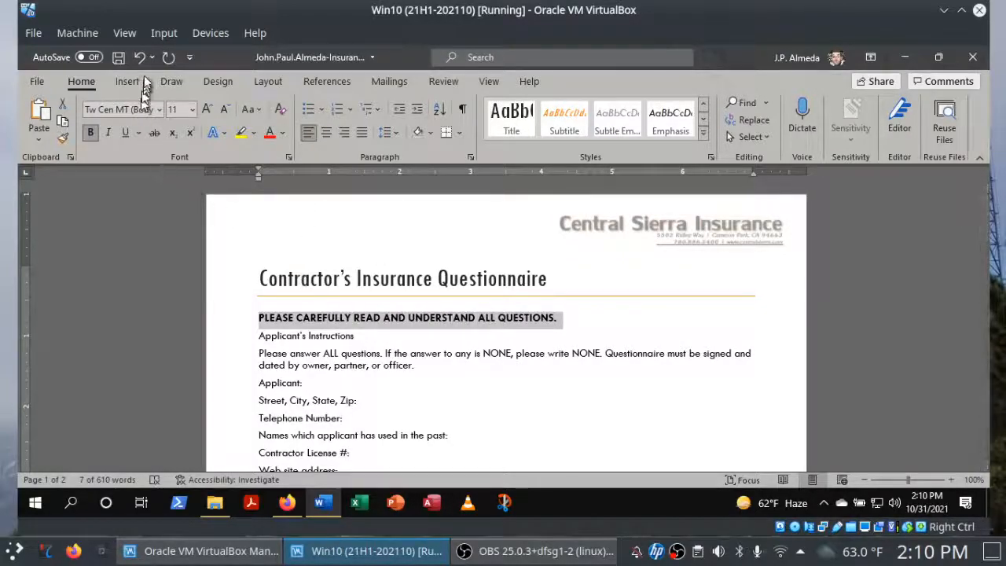
Save the document, switch to Firefox and check off instruction 6e for the UPPERCASE change.
left_click(117, 58)
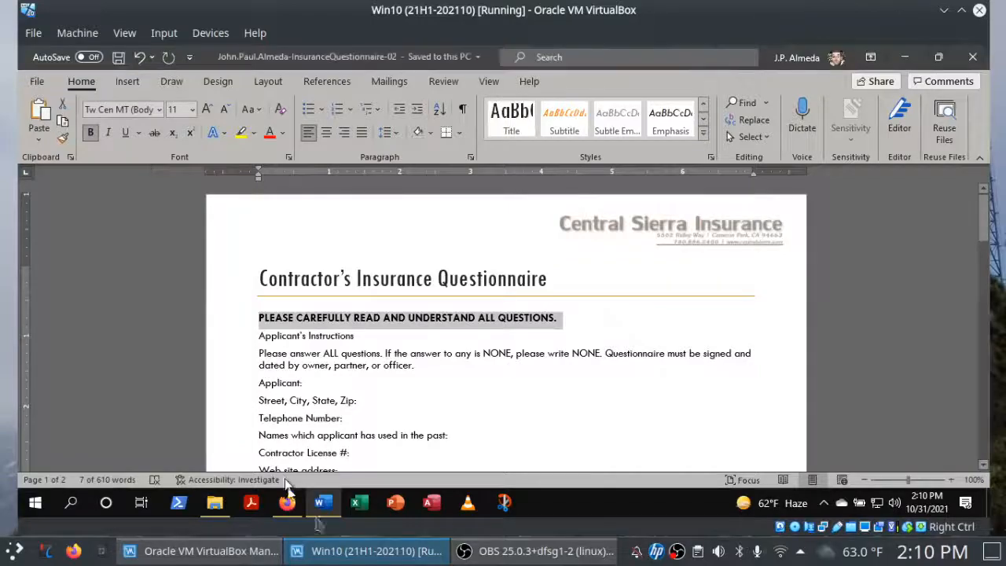
left_click(287, 504)
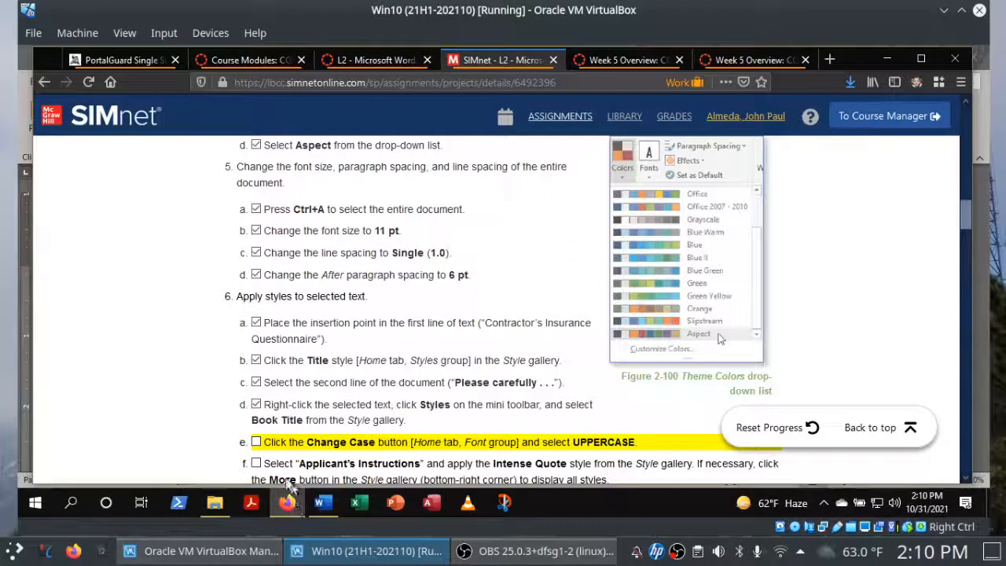
left_click(257, 443)
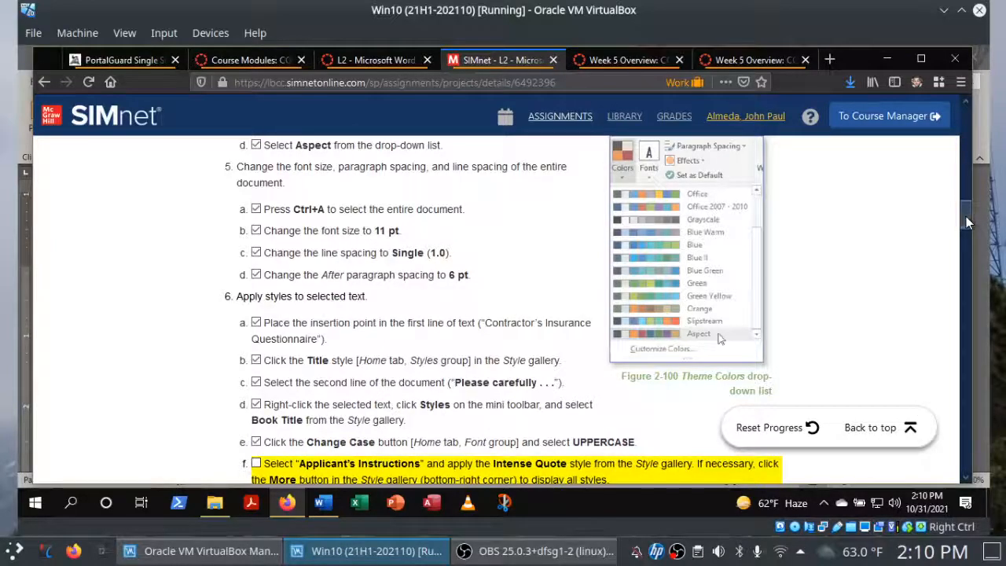
Switch to Word and apply the Intense Quote style to the "Applicant's Instructions" line.
left_click_drag(966, 216, 964, 224)
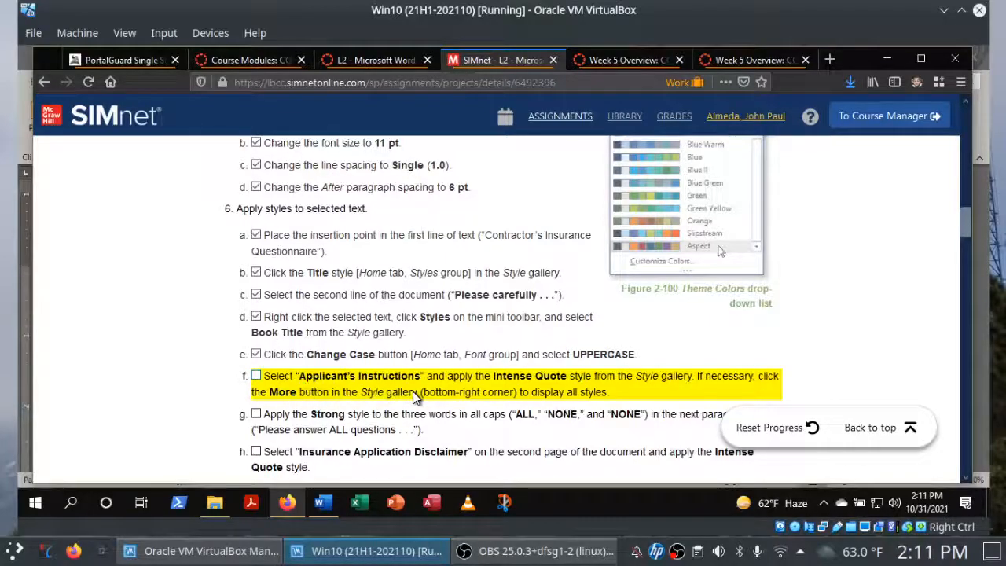
left_click(328, 504)
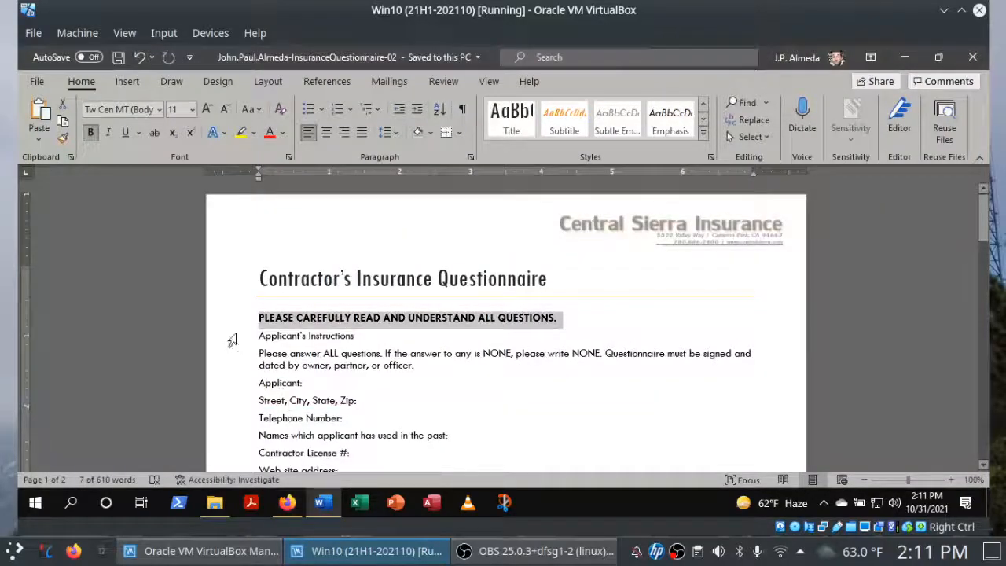
left_click(233, 338)
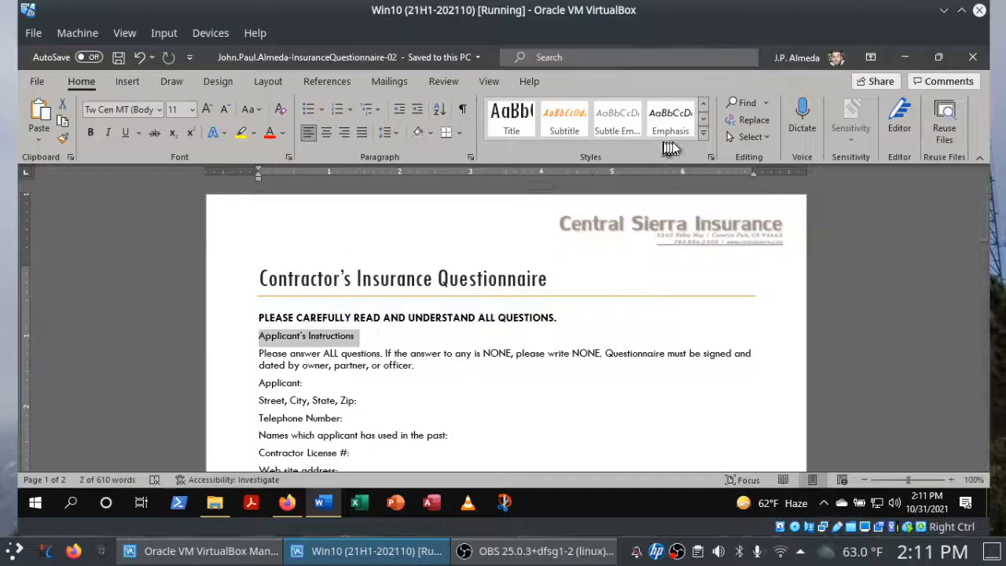
left_click(703, 132)
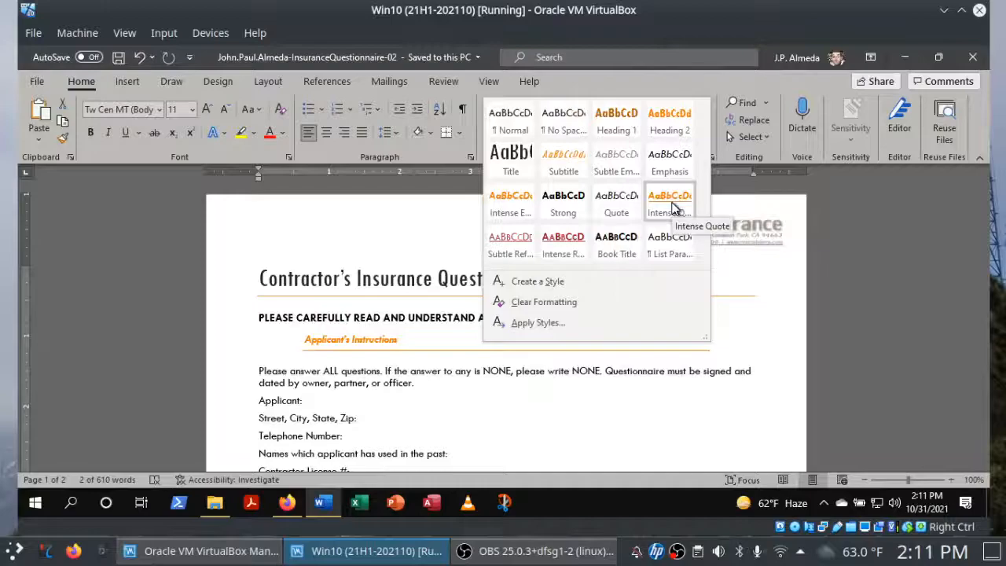
left_click(670, 202)
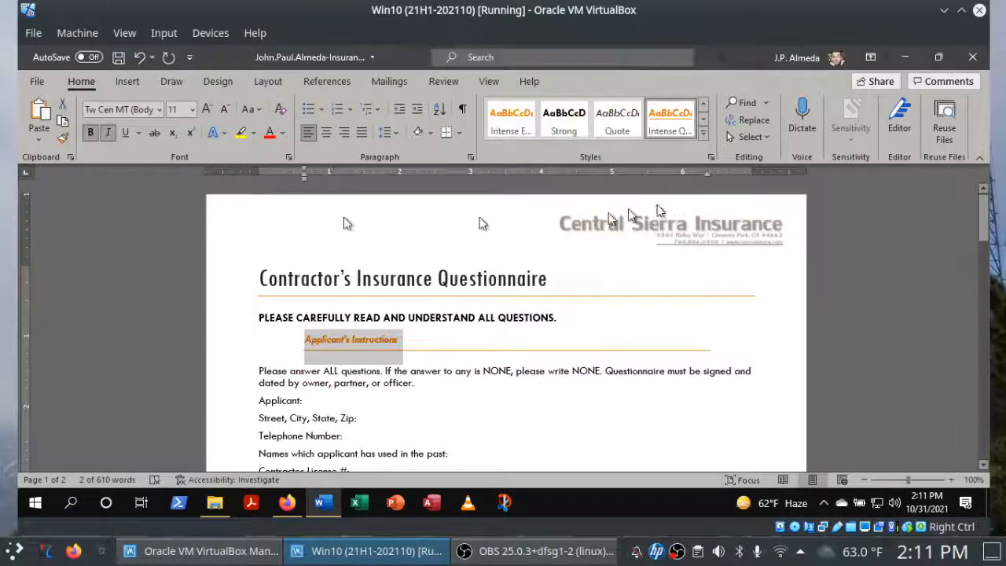
Save the document, switch to Firefox and check off instruction 6f for the Intense Quote style.
left_click(118, 58)
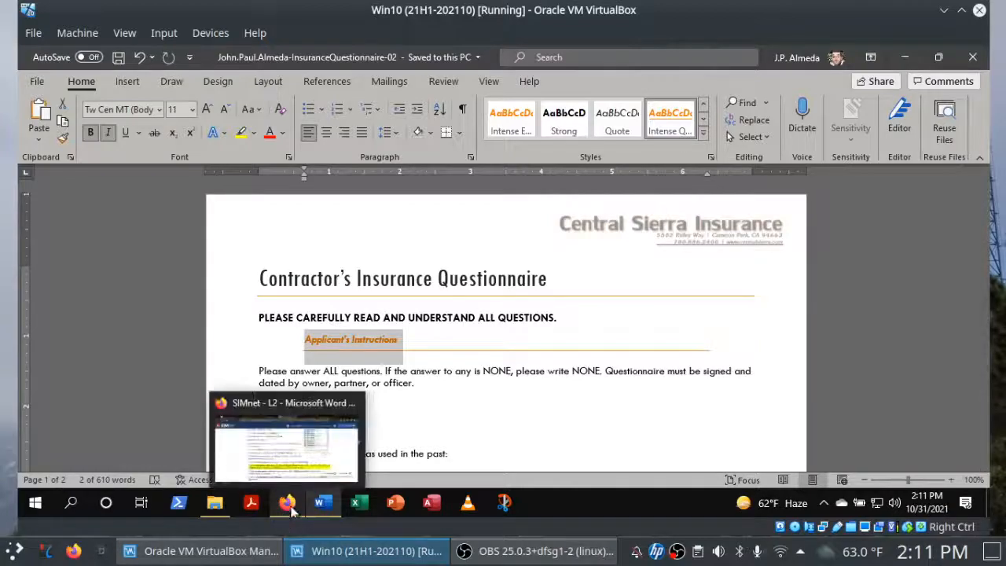
left_click(288, 507)
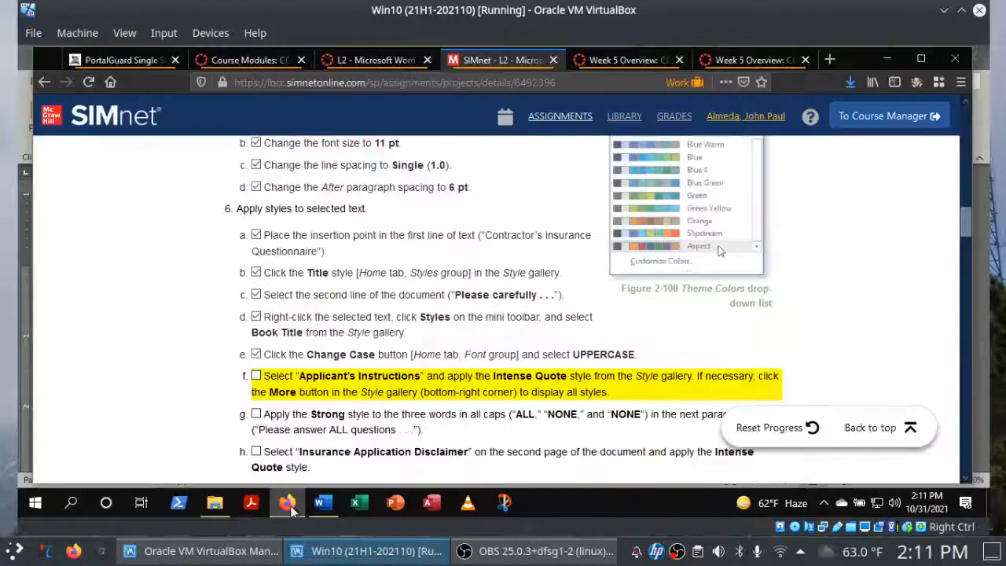
left_click(256, 377)
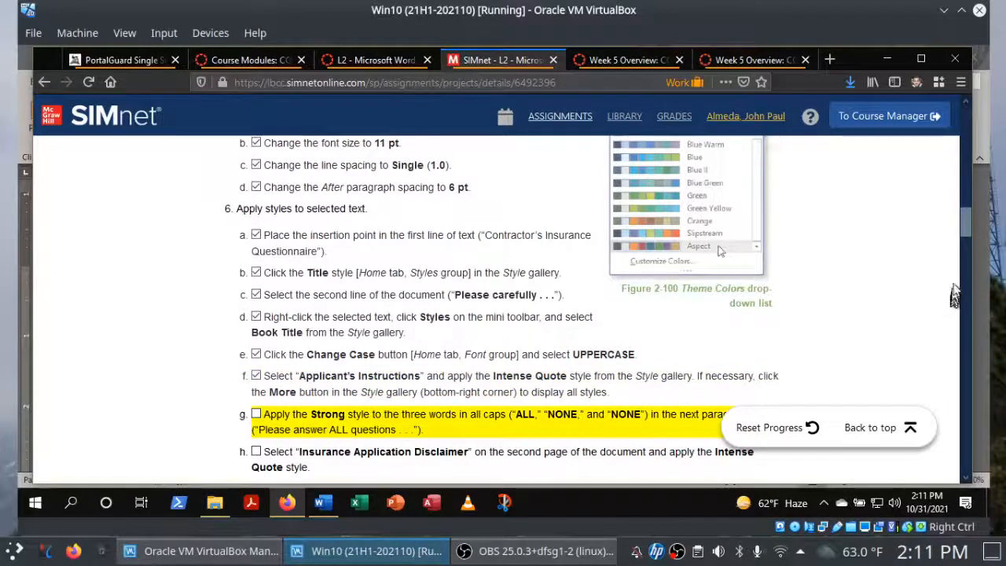
Switch to Word and apply the Strong style to "ALL" and both "NONE" words in the "Please answer ALL questions" paragraph.
scroll(969, 243, "down", 2)
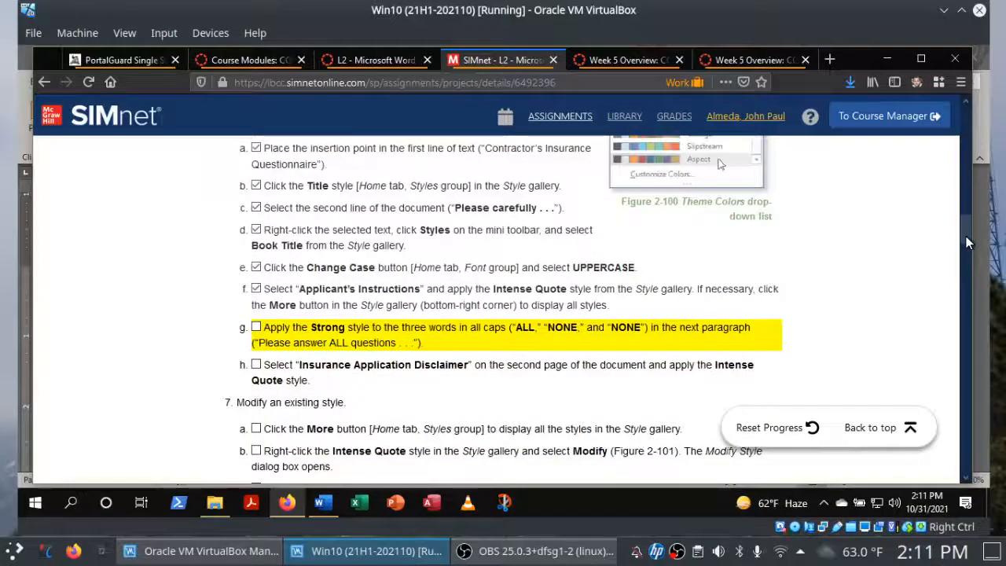
left_click(327, 503)
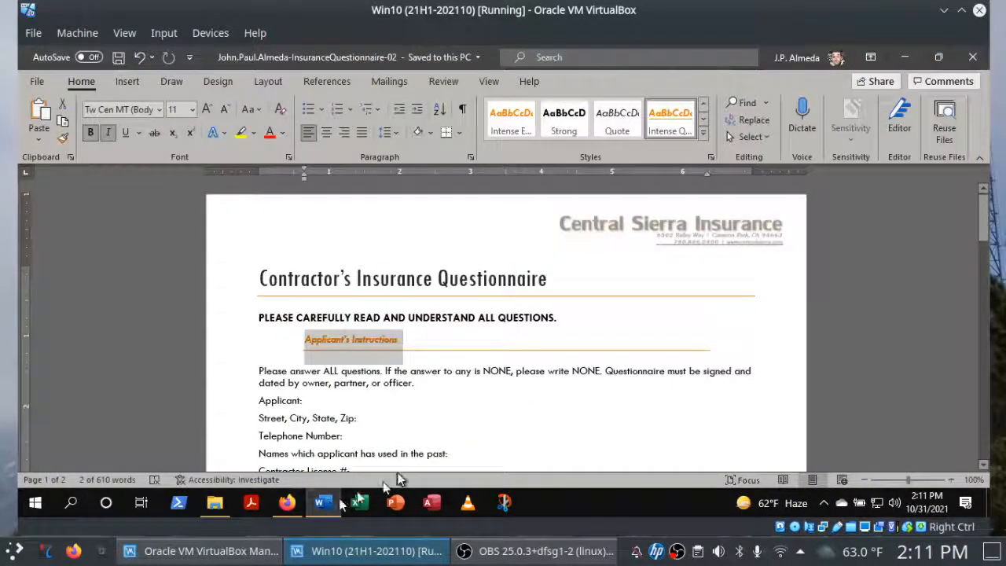
double_click(331, 375)
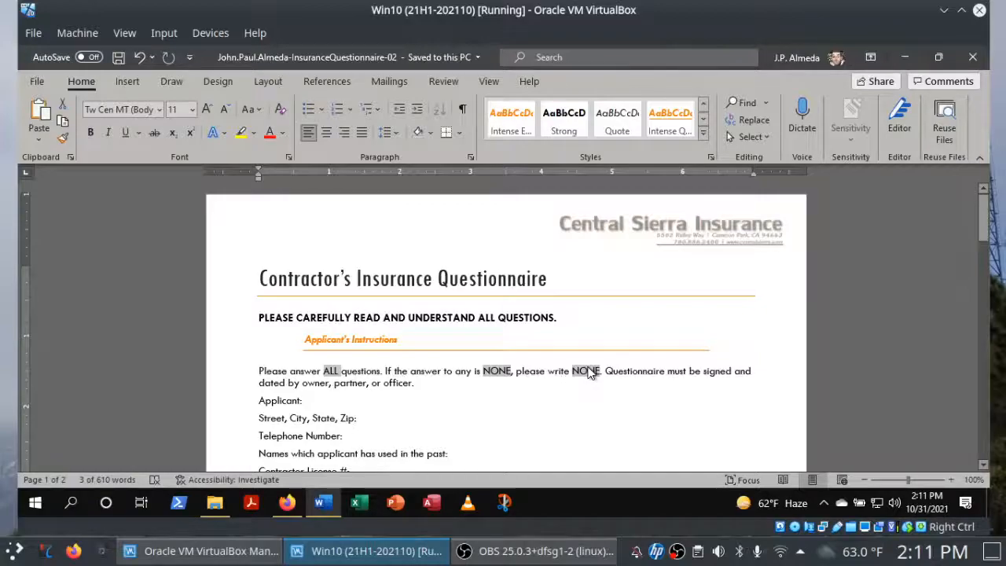
left_click(286, 503)
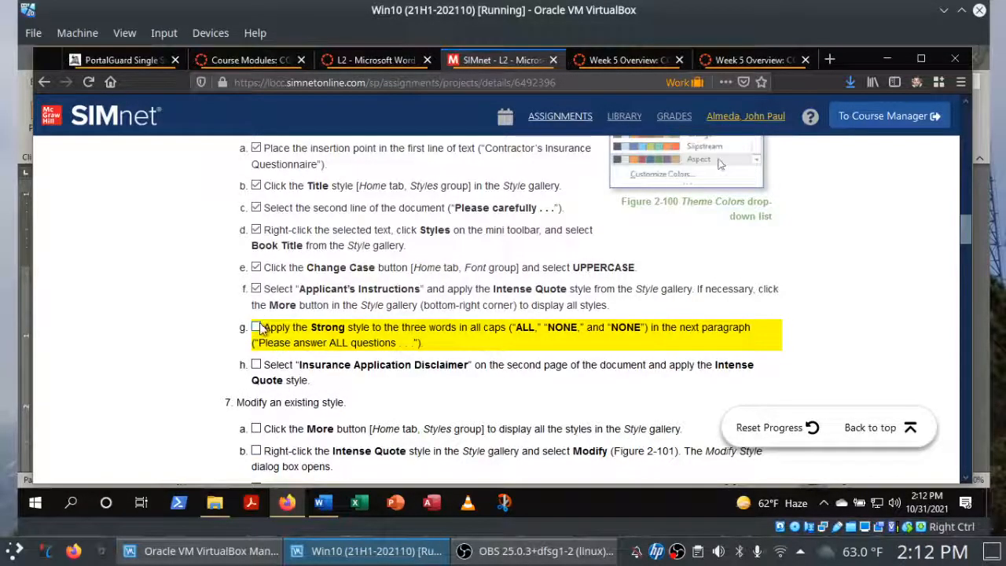
left_click(323, 503)
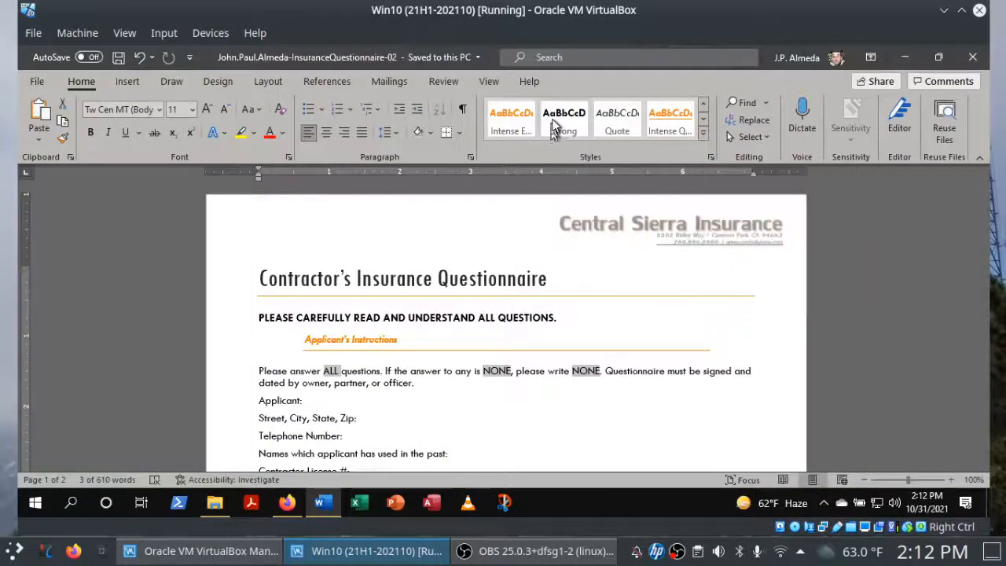
left_click(562, 120)
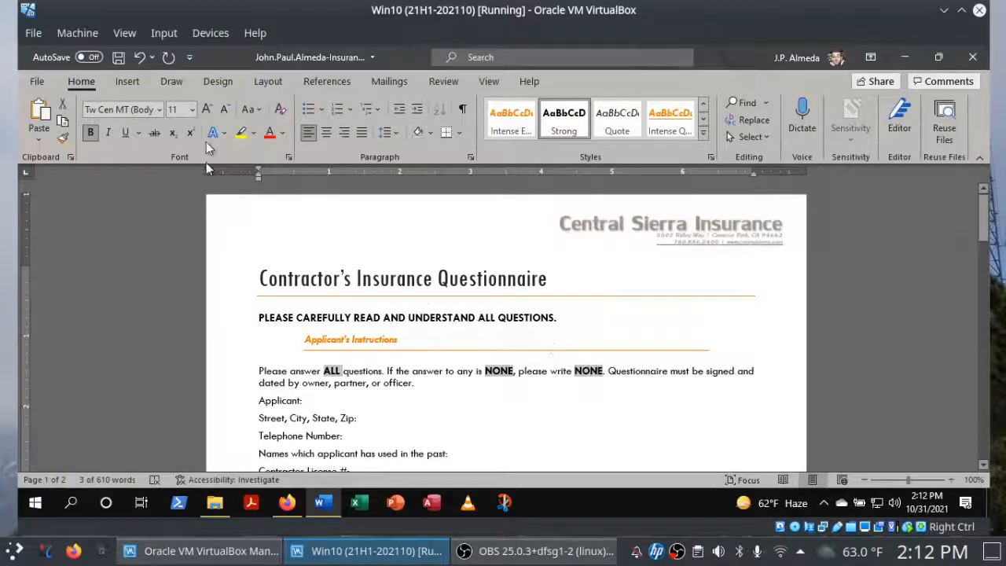
Save the document, switch to Firefox and check off instruction 6g for the Strong style.
left_click(119, 59)
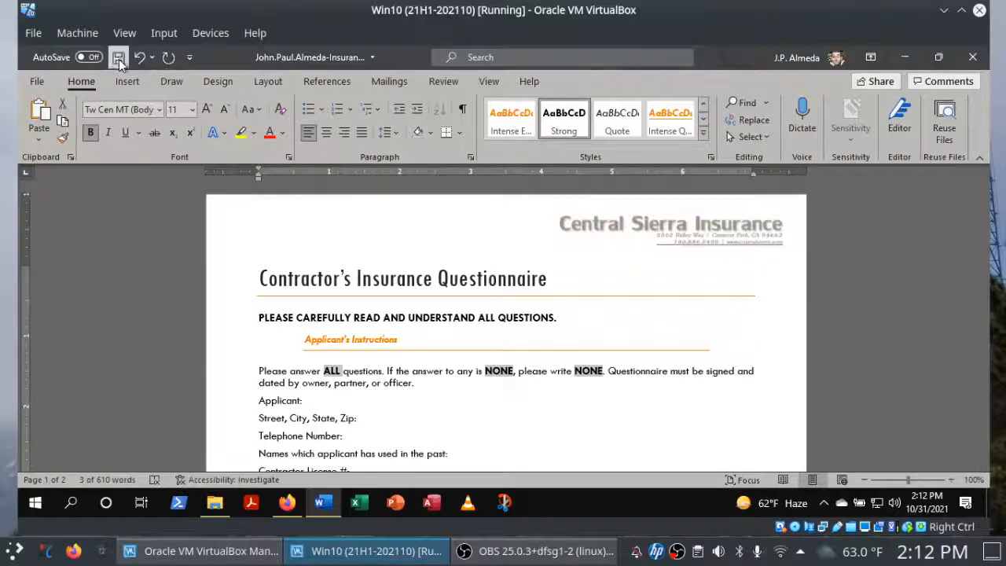
left_click(287, 502)
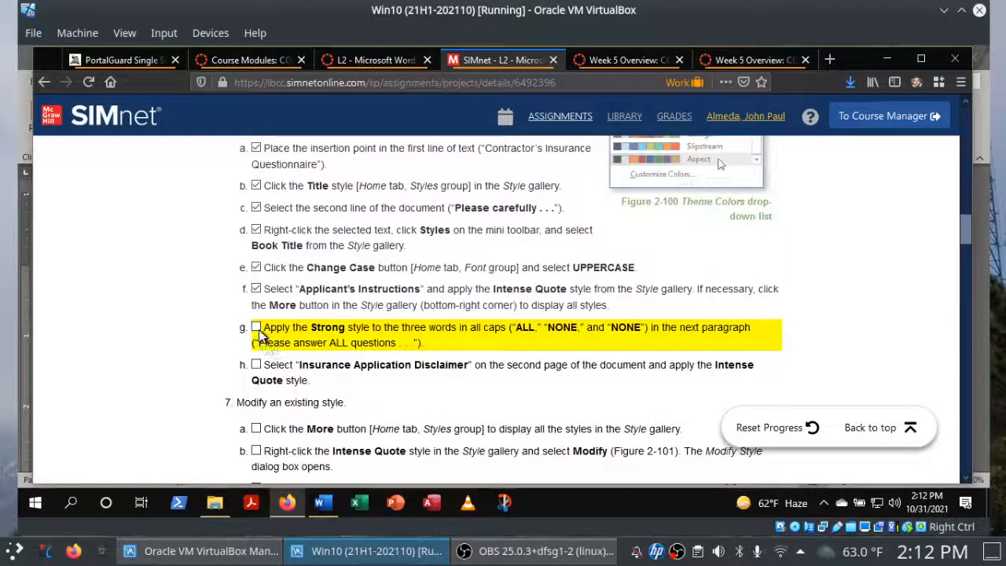
left_click(257, 328)
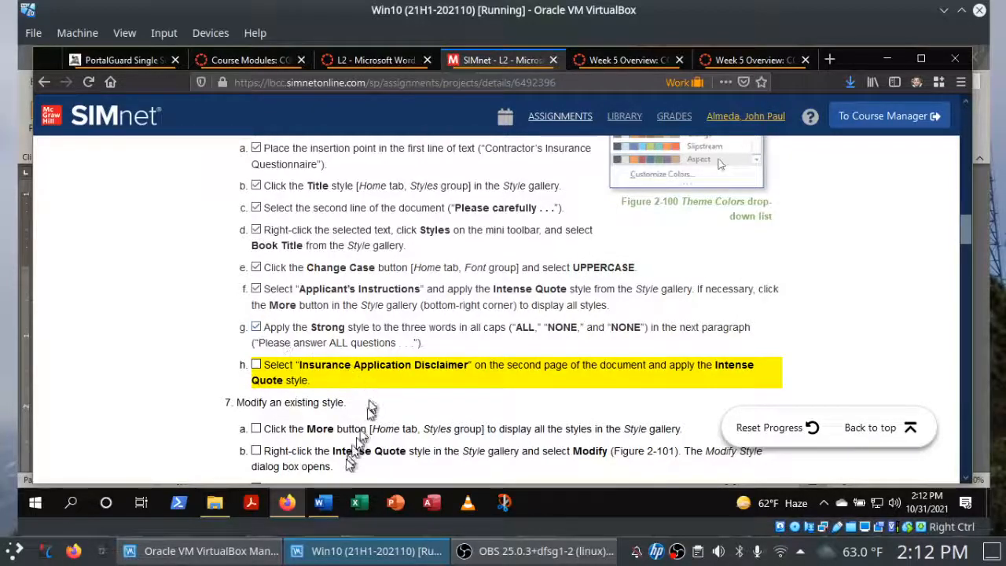
Switch to Word and apply the Intense Quote style to the "Insurance Application Disclaimer" line on page 2.
left_click(324, 501)
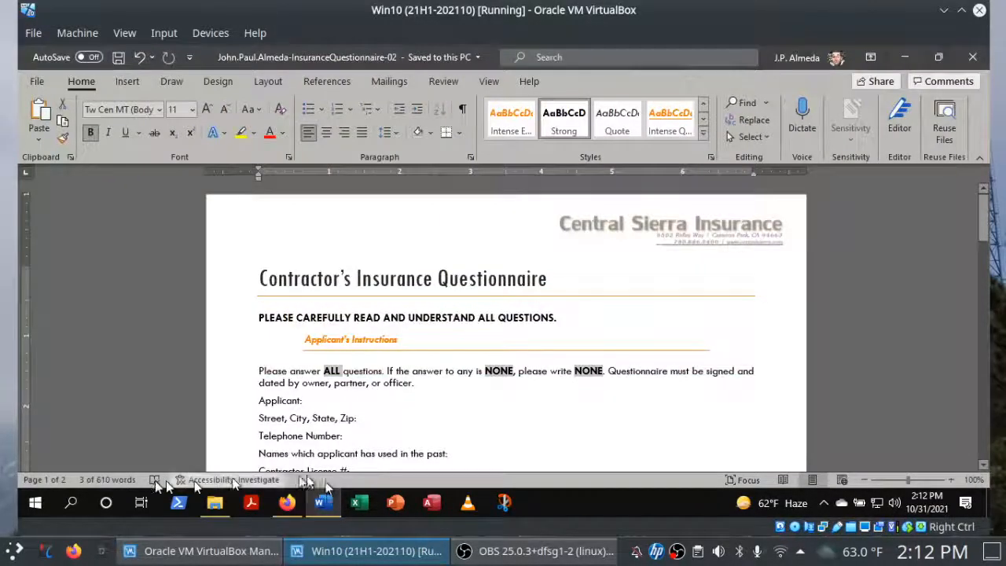
left_click(49, 480)
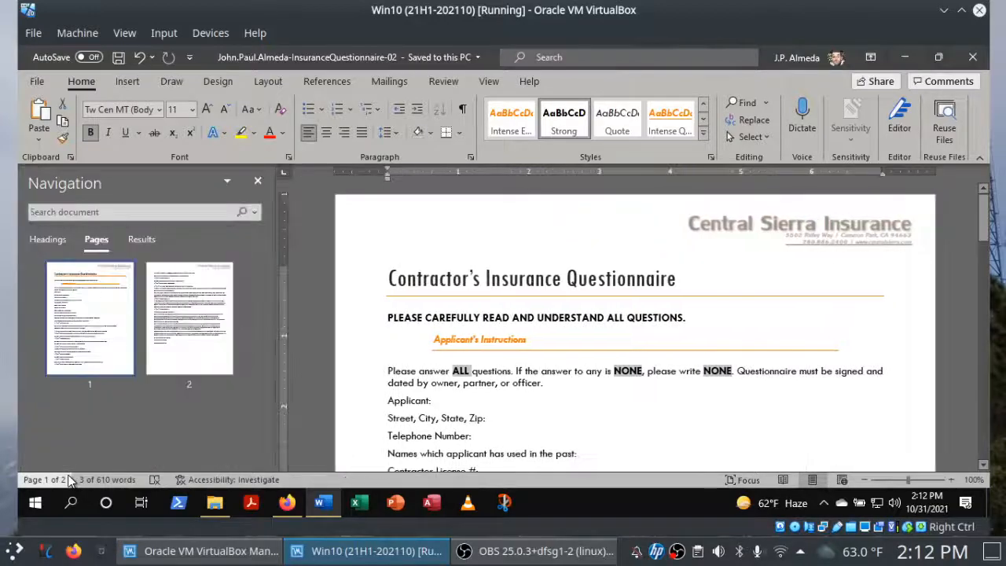
left_click(184, 335)
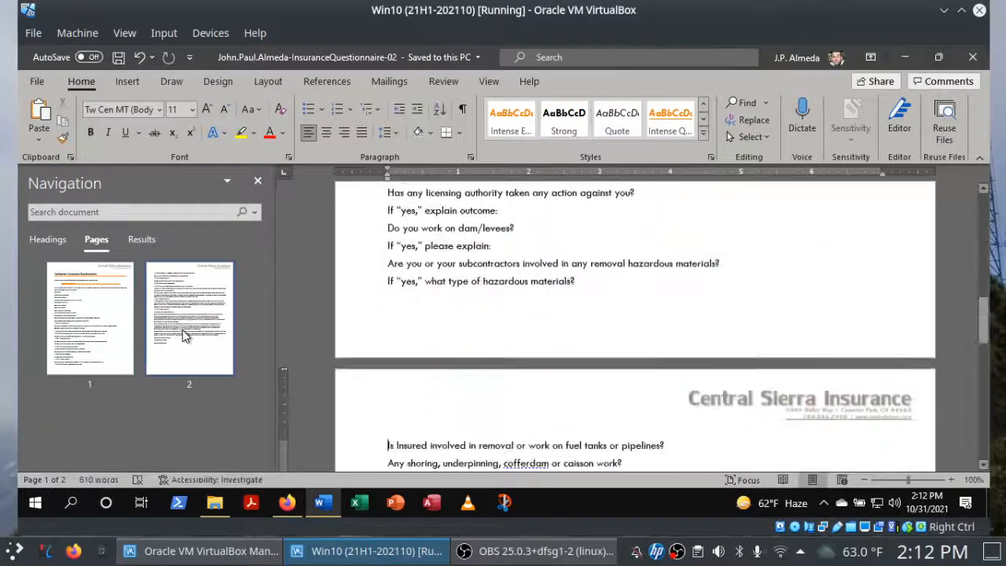
left_click(257, 183)
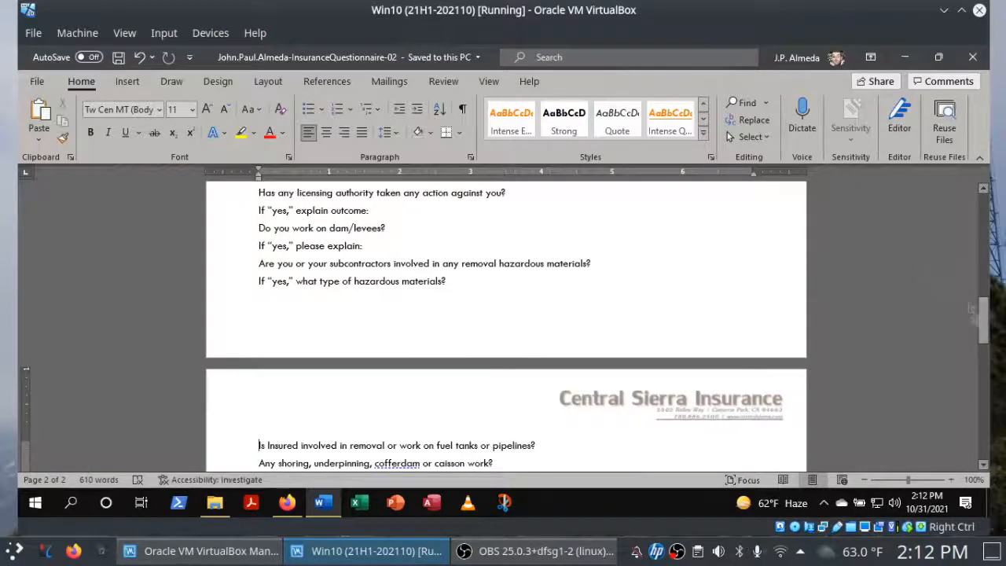
left_click_drag(973, 311, 976, 414)
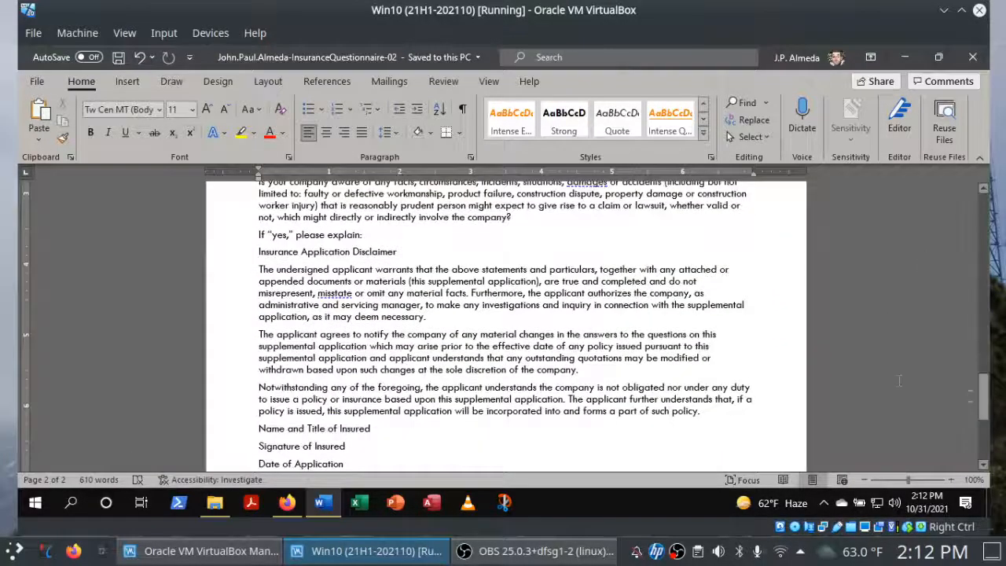
left_click(231, 258)
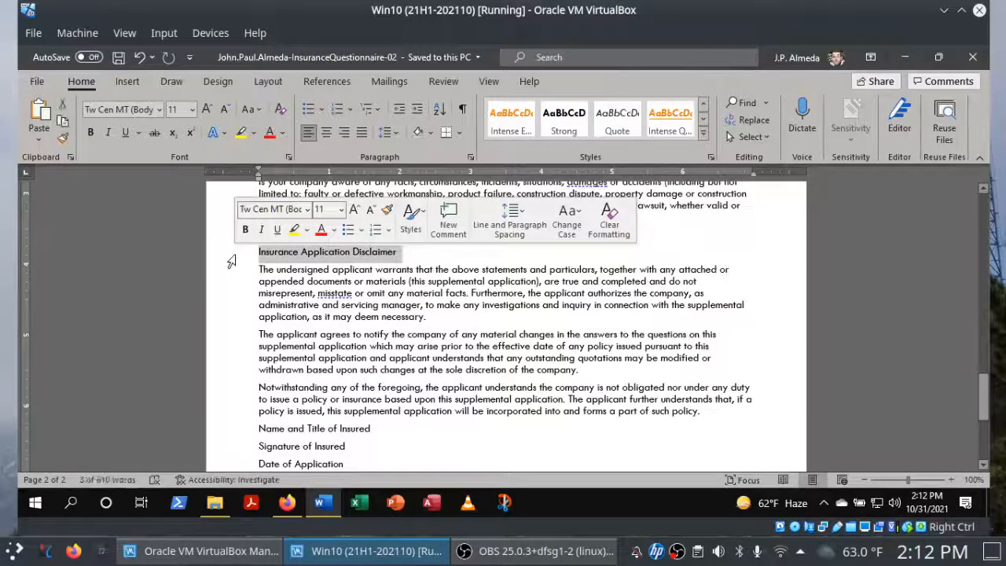
left_click(299, 511)
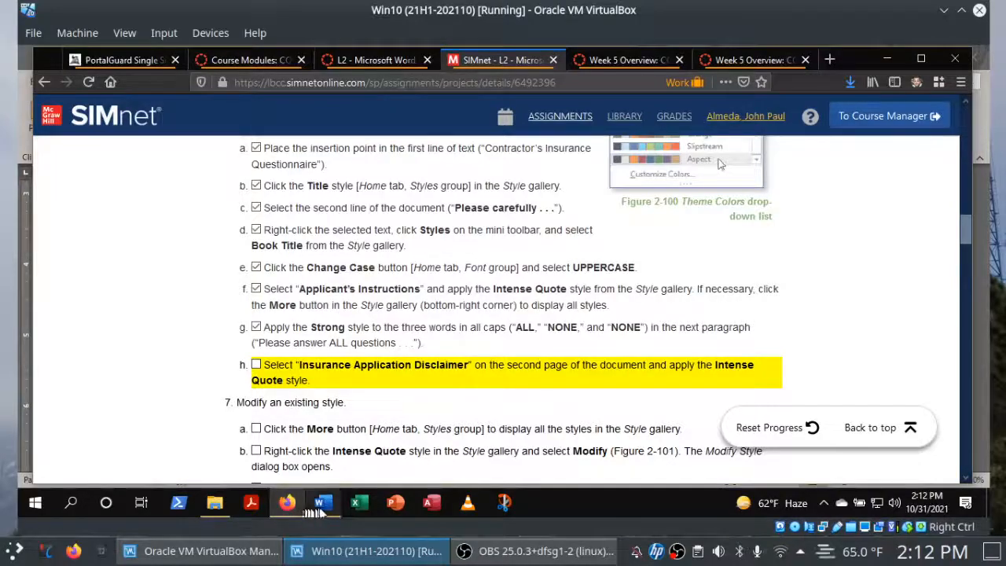
left_click(322, 503)
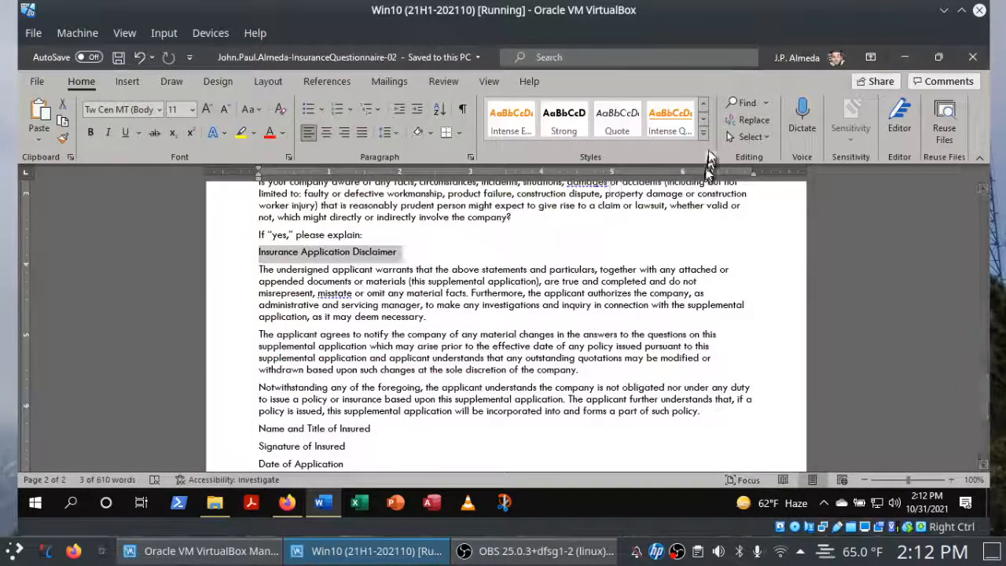
left_click(669, 124)
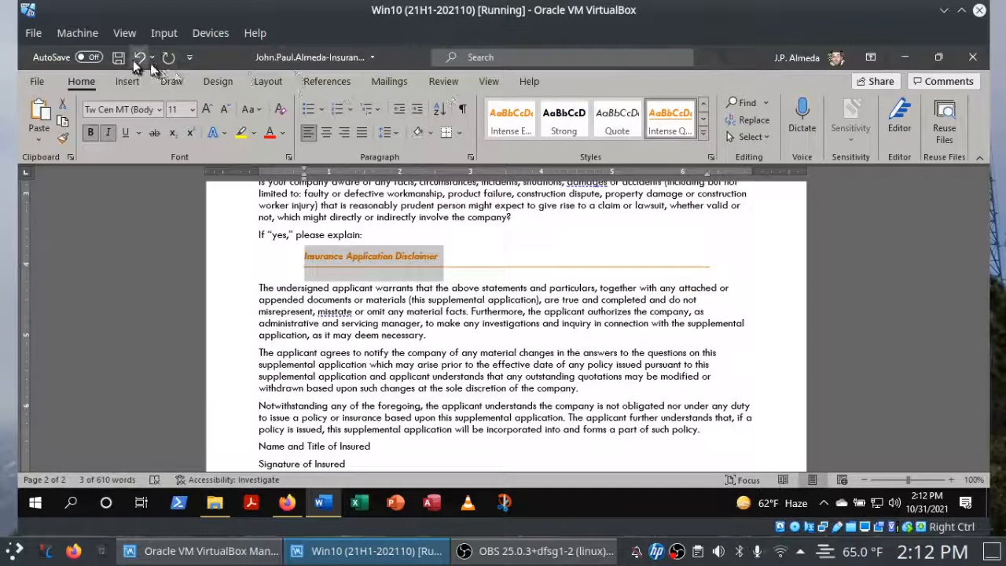
Save the document, switch to Firefox and check off instruction 6h for the "Insurance Application Disclaimer" style.
left_click(119, 58)
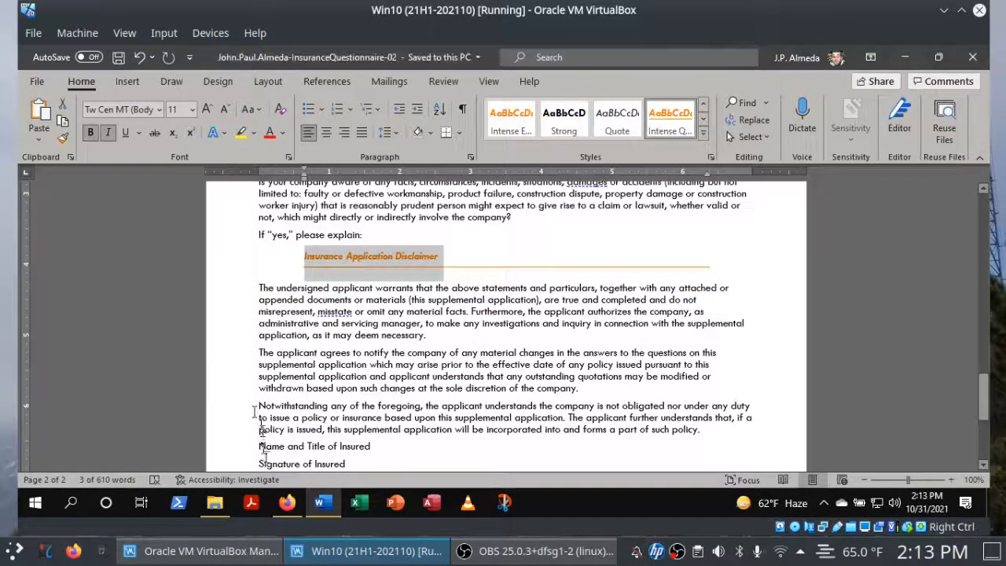
left_click(286, 504)
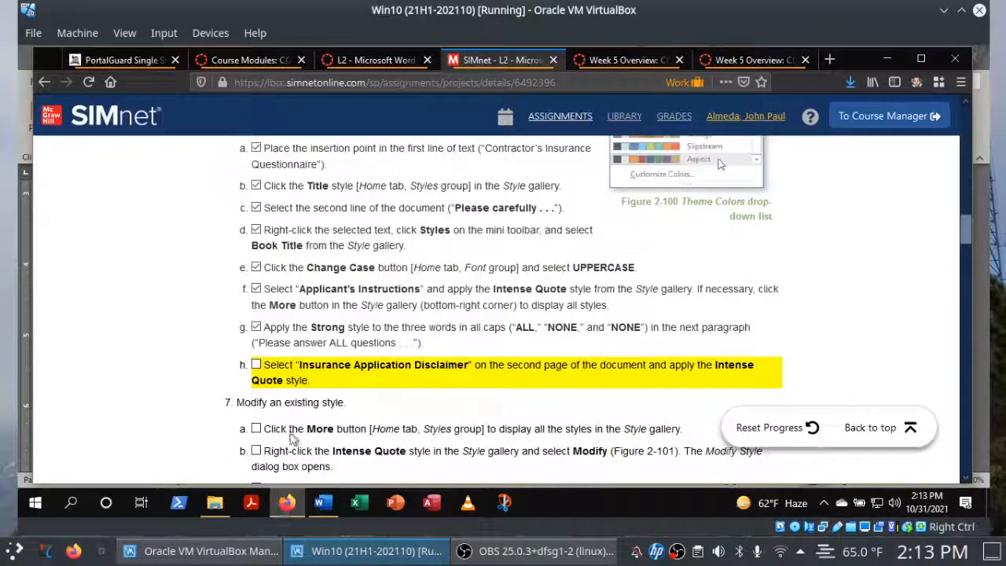
left_click(256, 364)
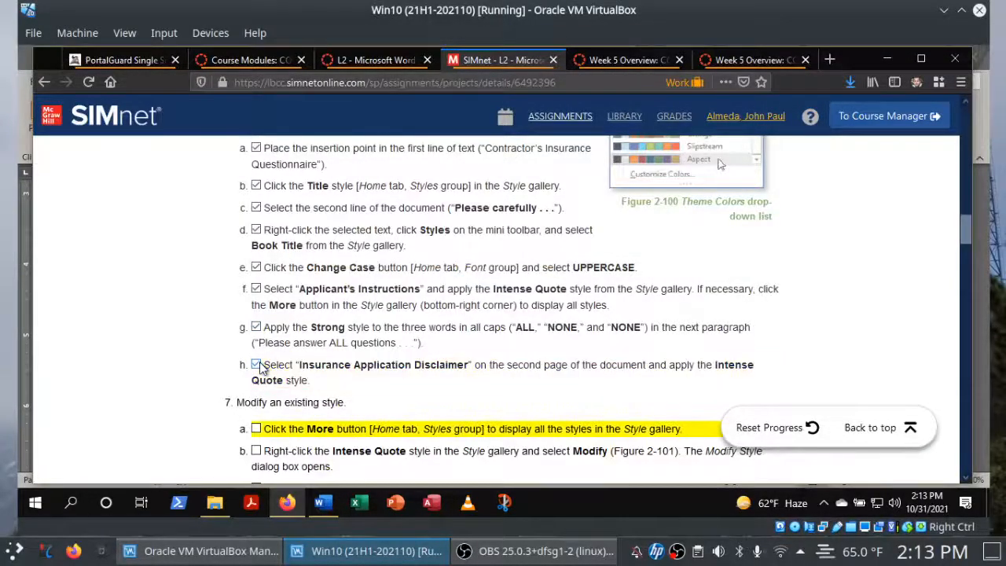
Switch to Word, place the insertion point before "The undersigned applicant" and open the Intense Quote style for modification.
left_click_drag(965, 235, 967, 252)
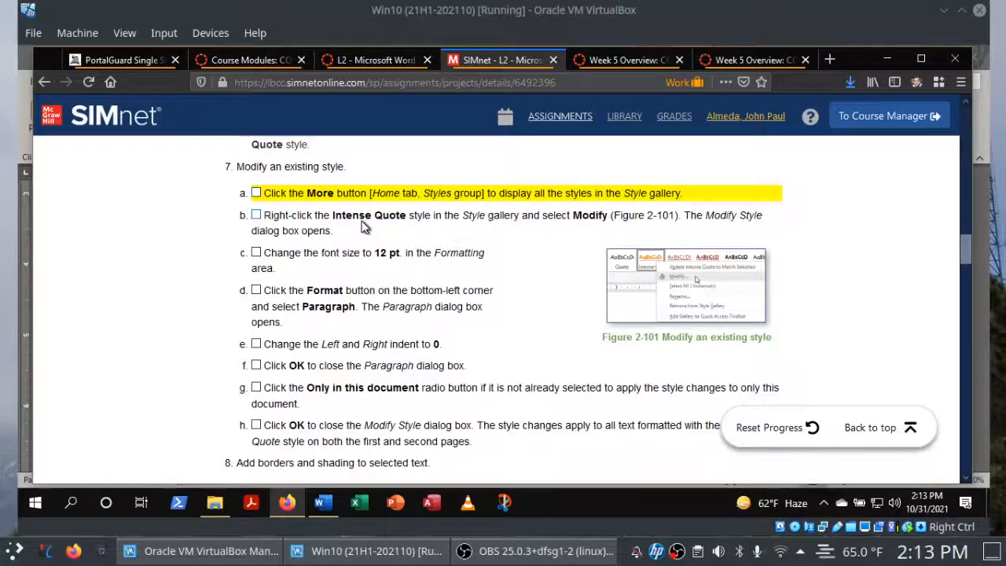
left_click(322, 503)
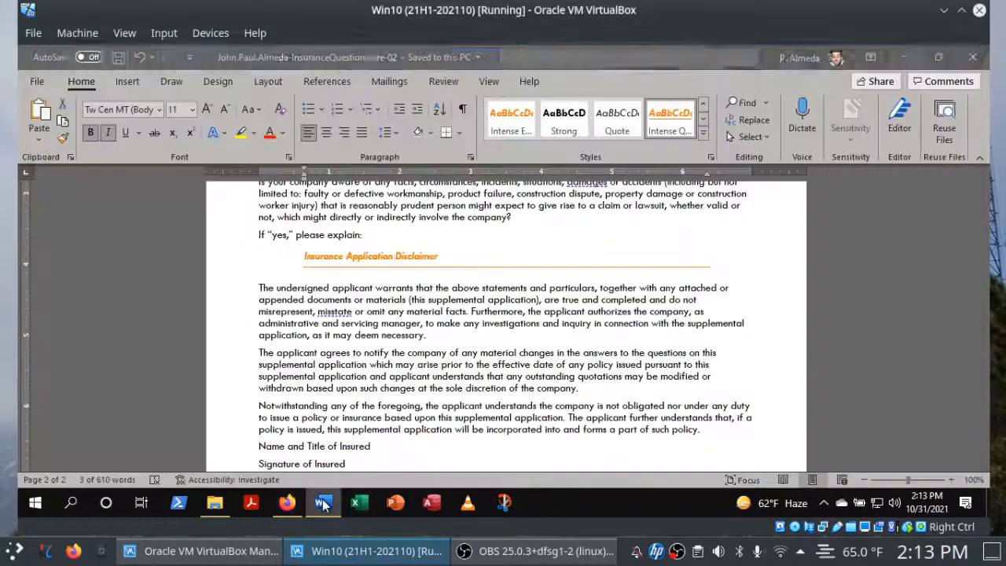
left_click(244, 295)
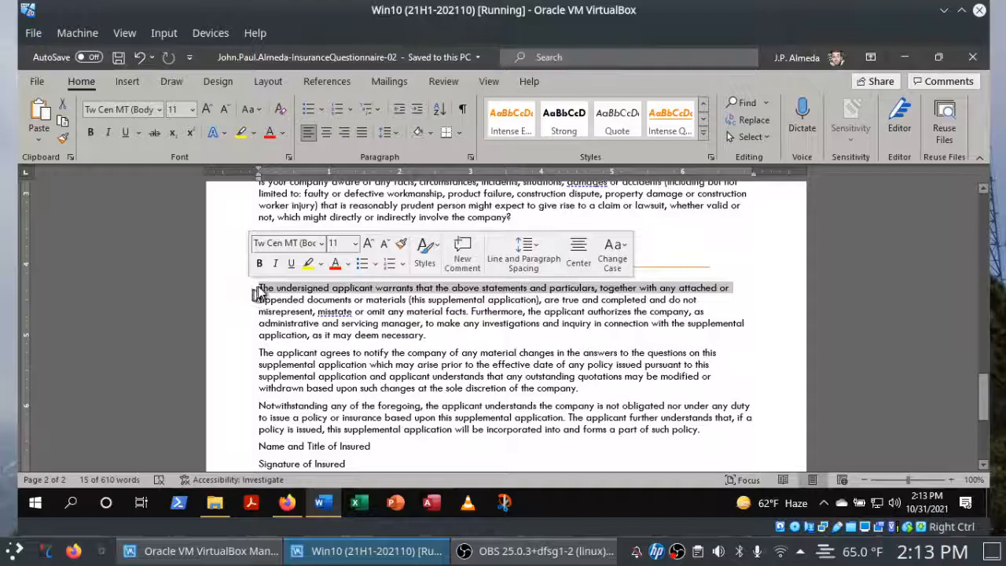
left_click(260, 289)
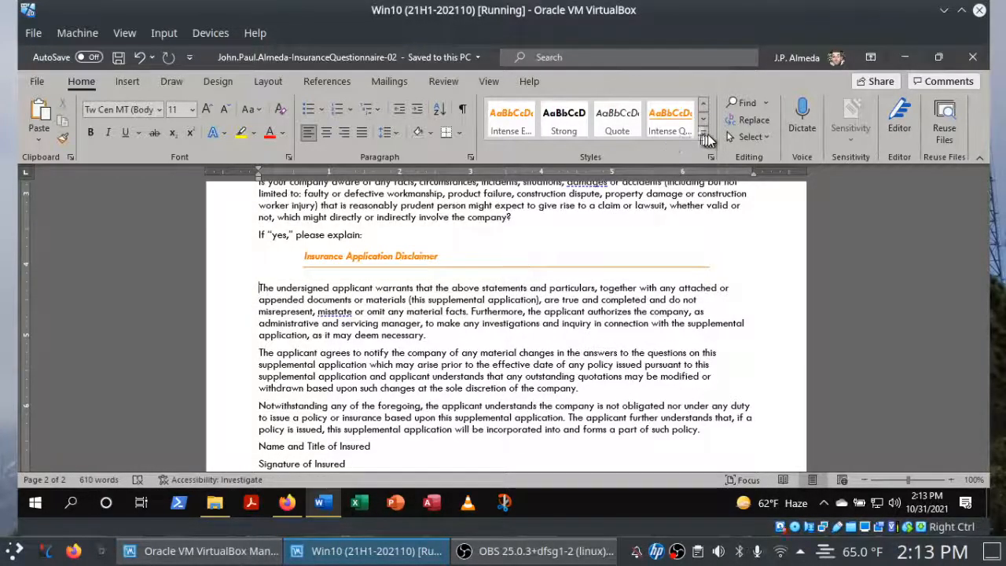
left_click(705, 138)
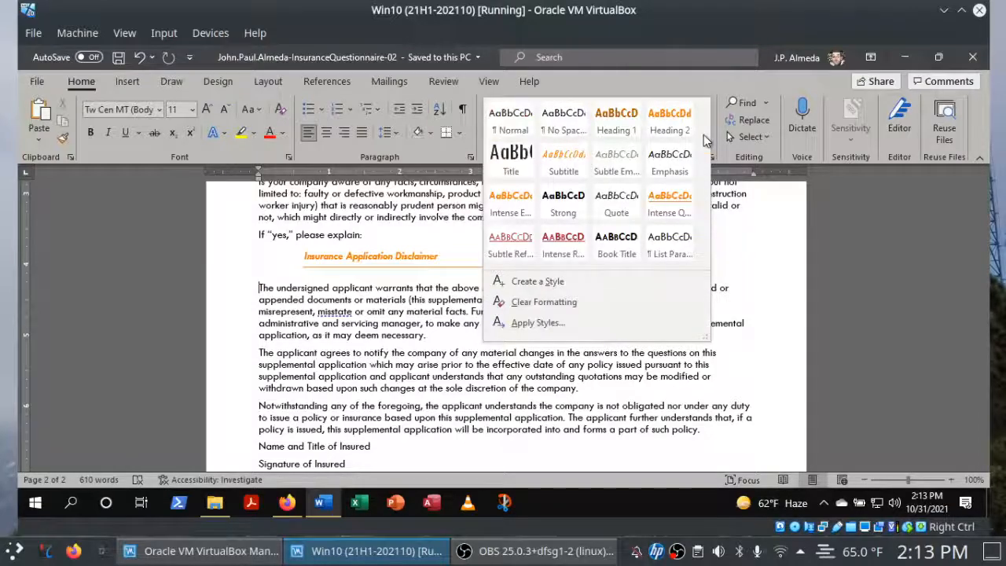
right_click(664, 211)
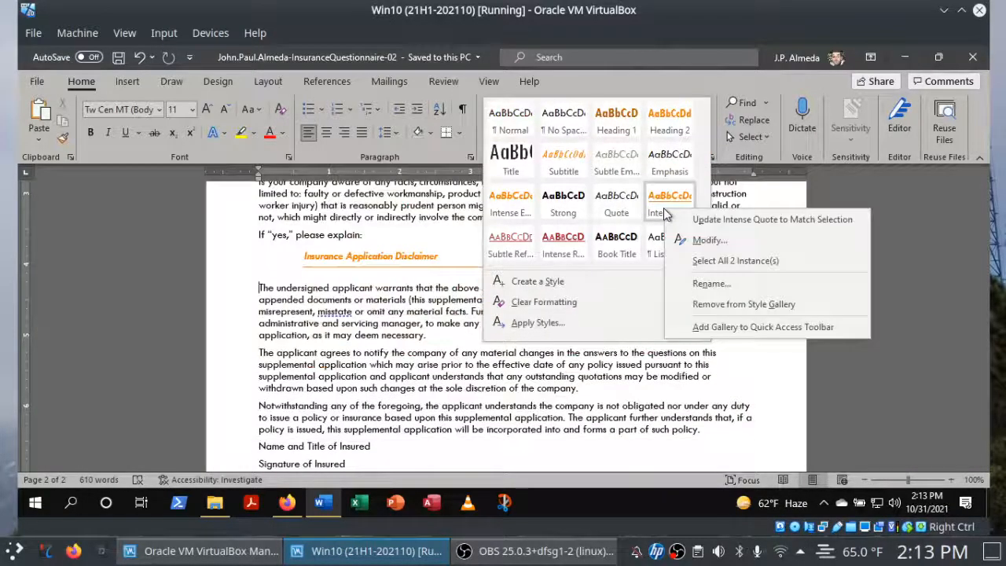
left_click(699, 239)
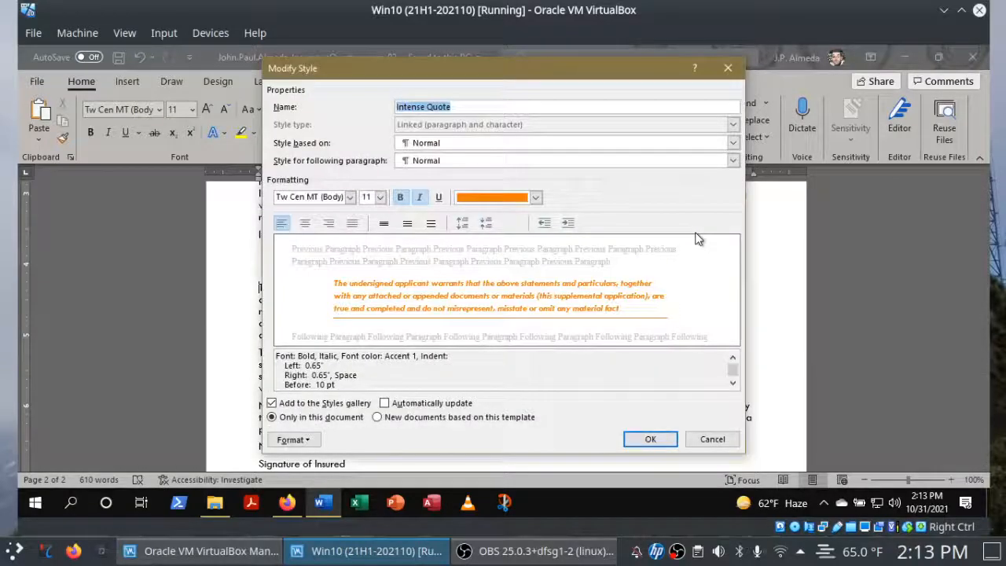
Switch to Firefox and check off instructions 7a and 7b for opening the Intense Quote style's modification settings.
left_click(288, 504)
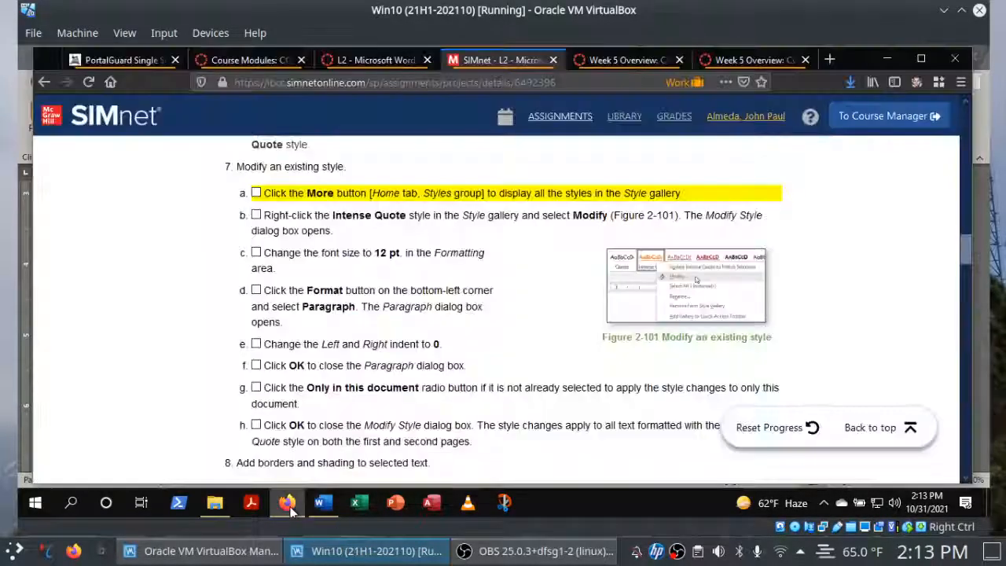
left_click(255, 194)
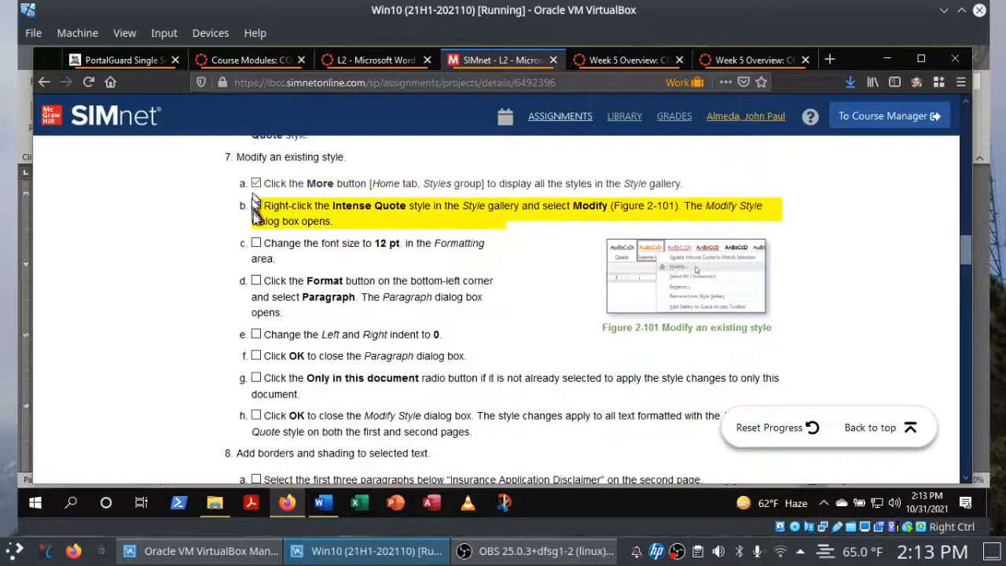
left_click(255, 206)
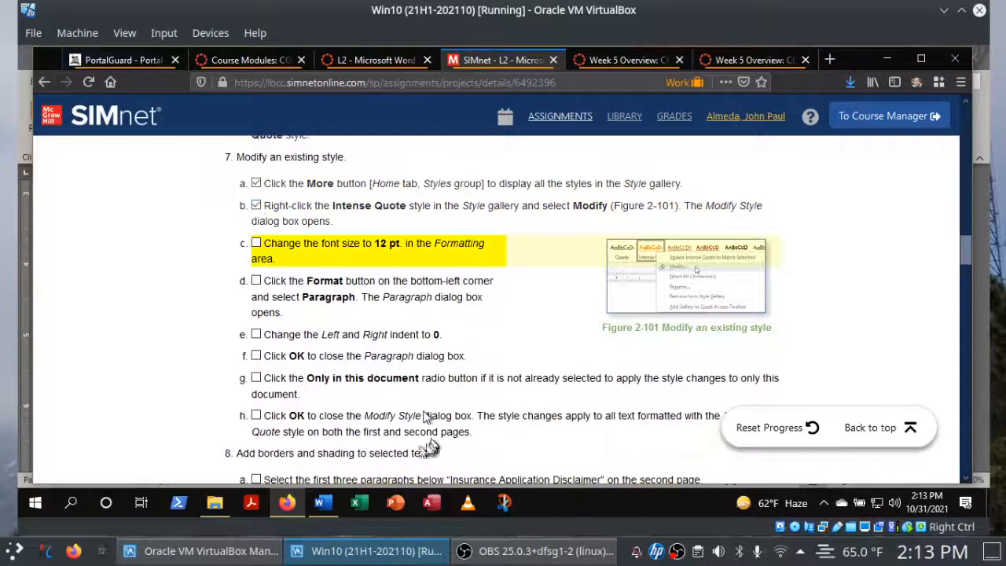
Switch to Word and set the Intense Quote style's font size to 12 pt, and check off instruction 7d in Firefox.
left_click(320, 508)
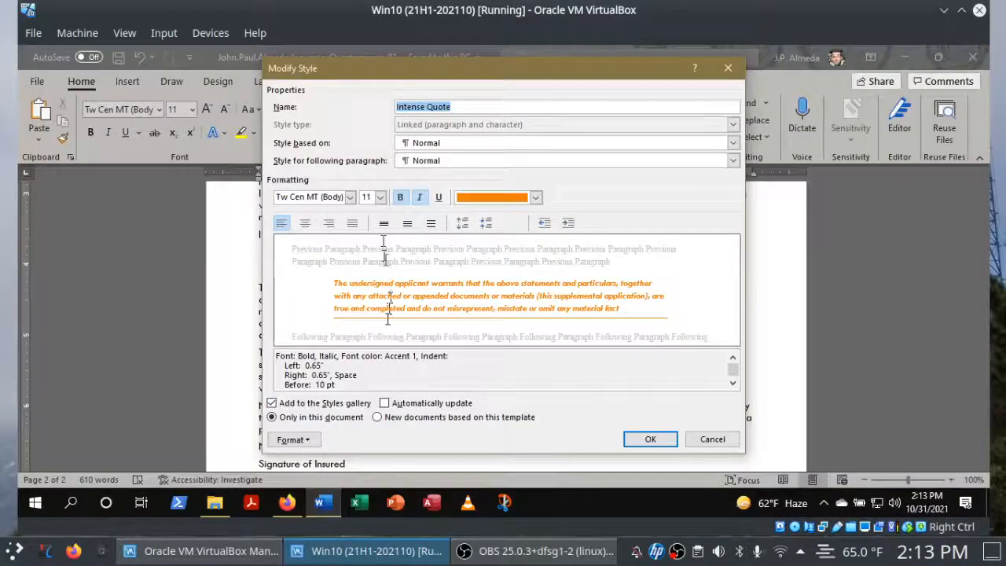
left_click(379, 197)
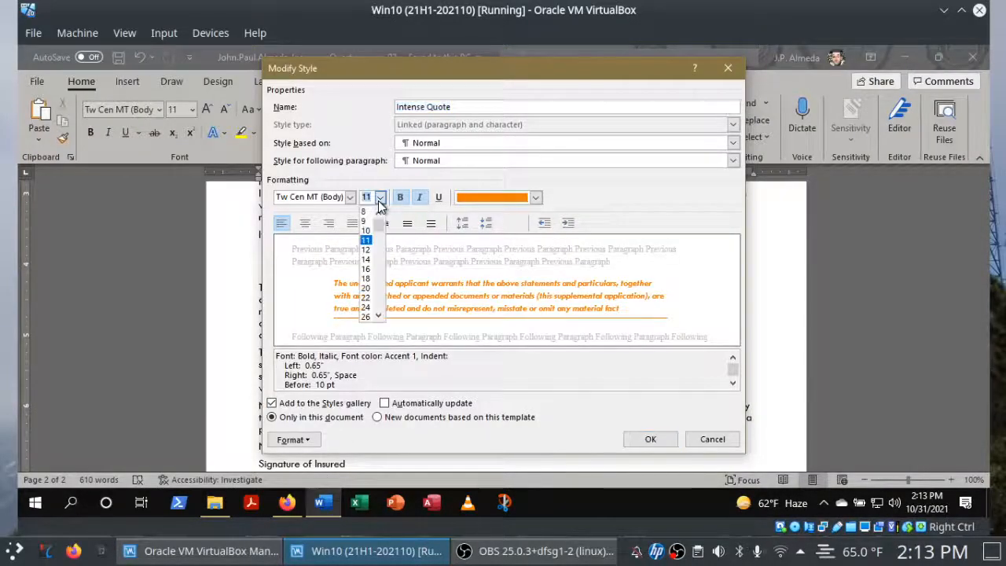
left_click(366, 250)
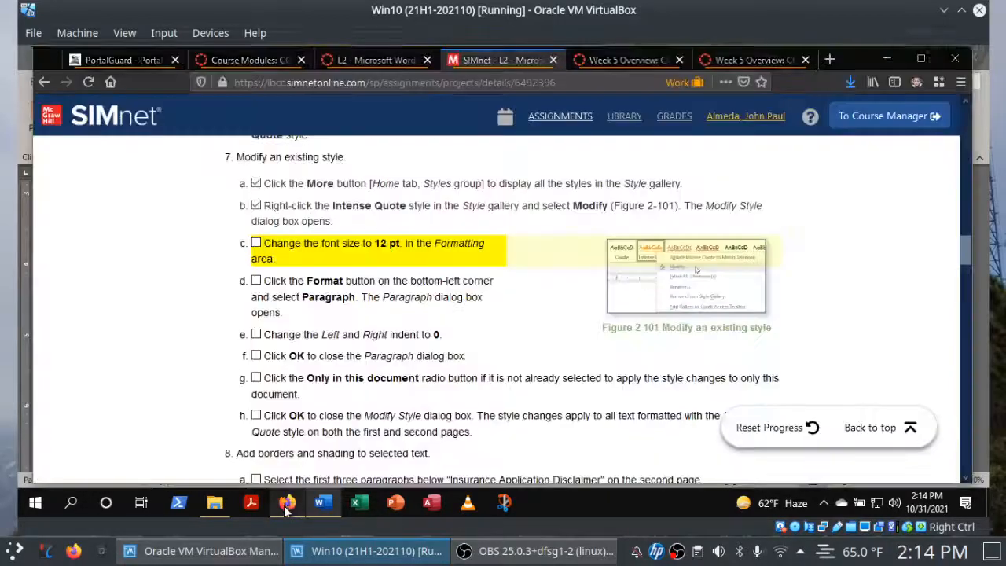
left_click(287, 503)
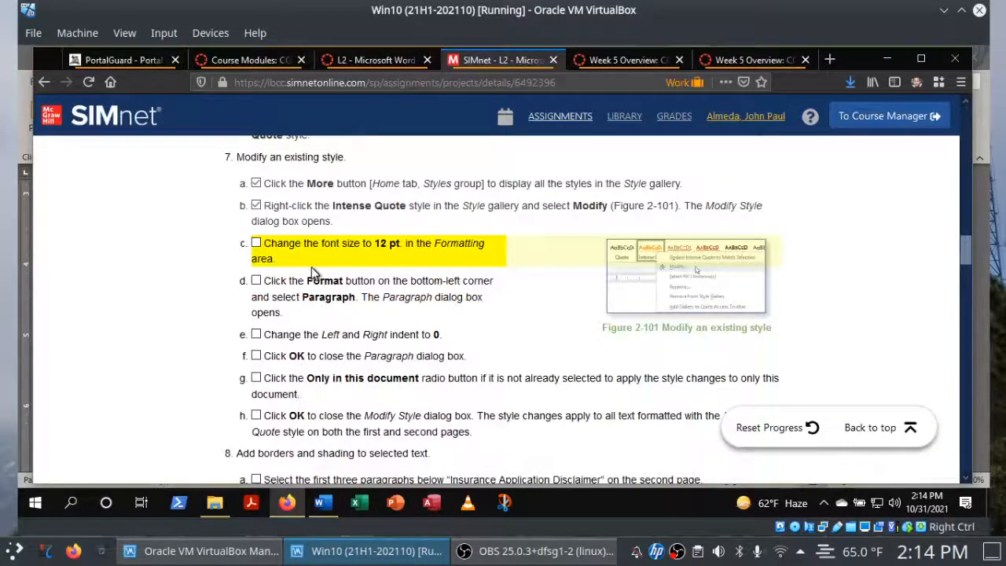
left_click(257, 280)
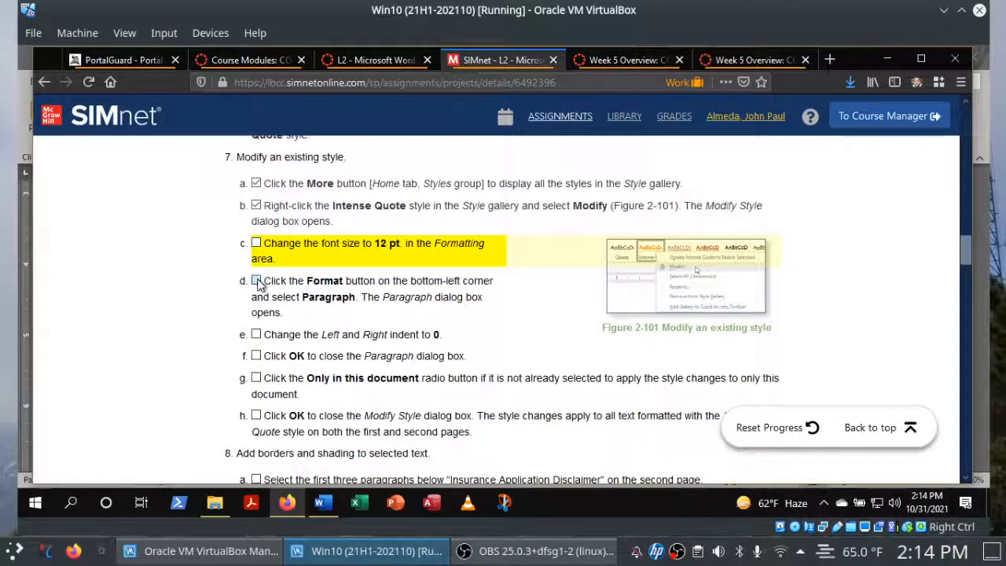
Switch to Word and open the Intense Quote style's paragraph settings, and check off instruction 7e in Firefox.
left_click(323, 503)
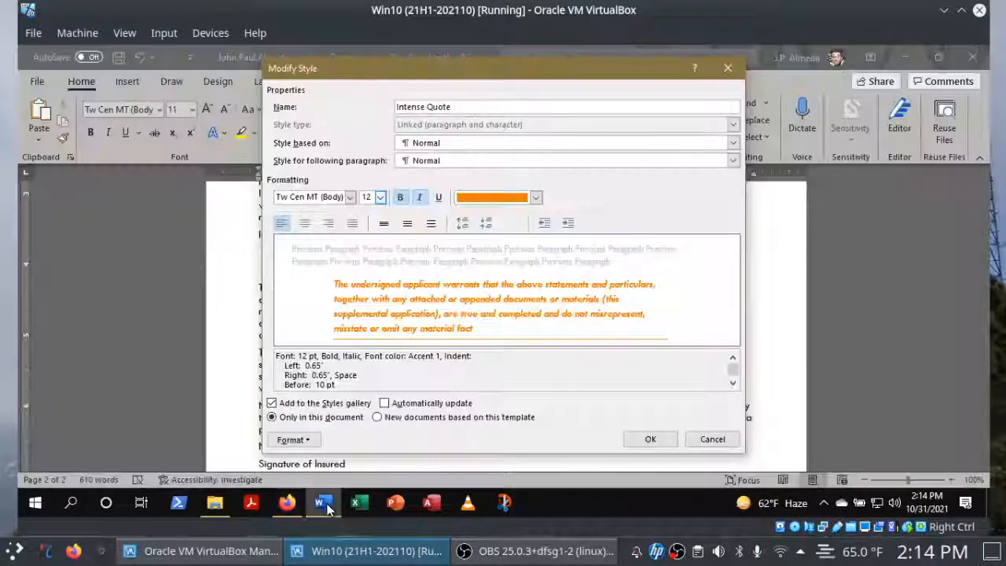
left_click(306, 445)
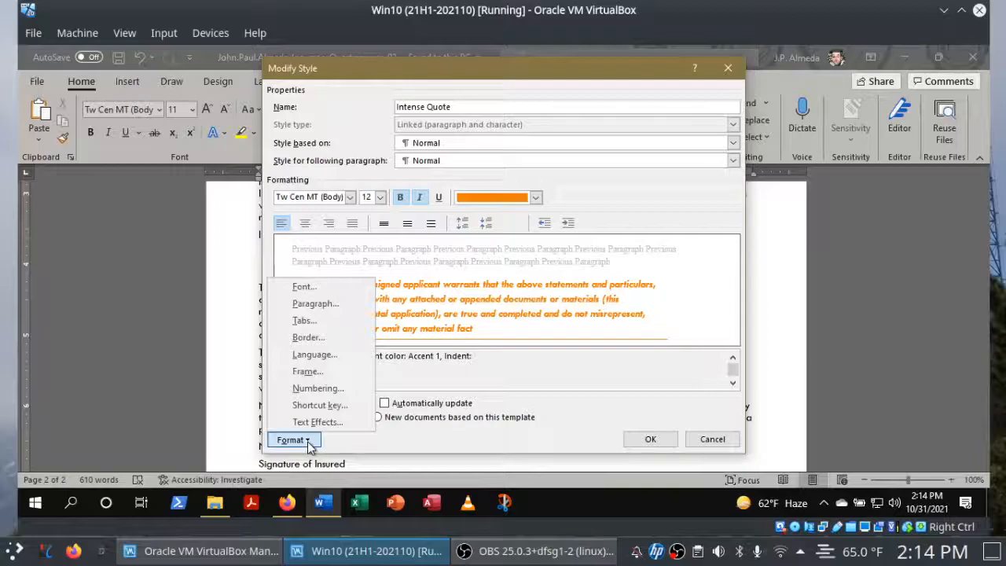
left_click(328, 306)
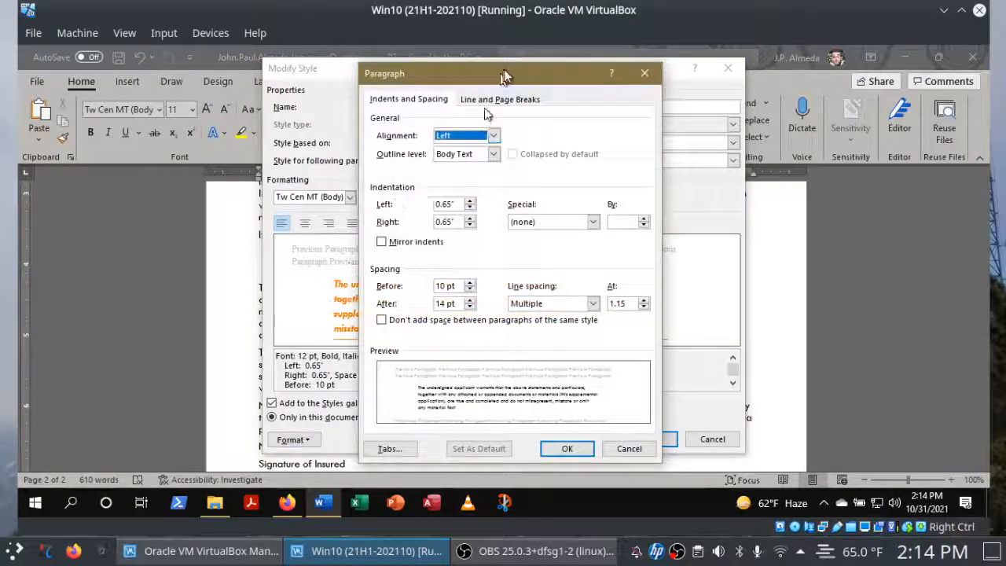
mouse_move(506, 76)
left_mouse_down()
mouse_move(493, 78)
mouse_move(508, 75)
left_mouse_up()
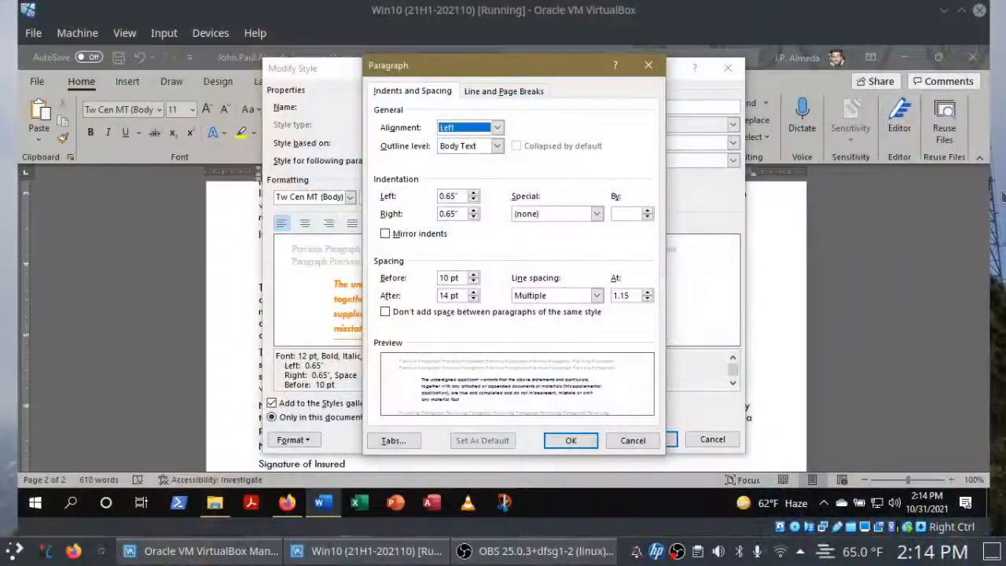
left_click(289, 505)
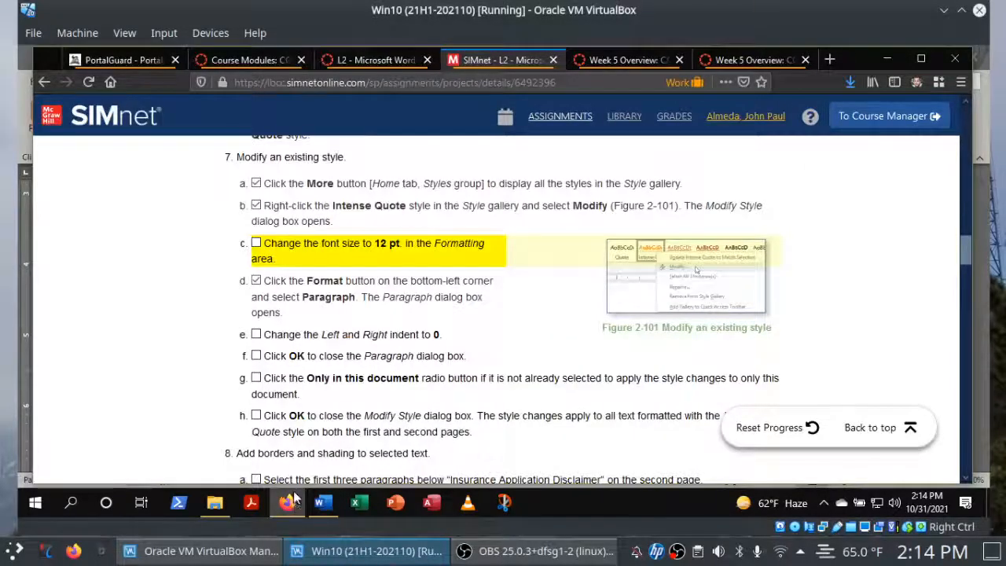
left_click(255, 336)
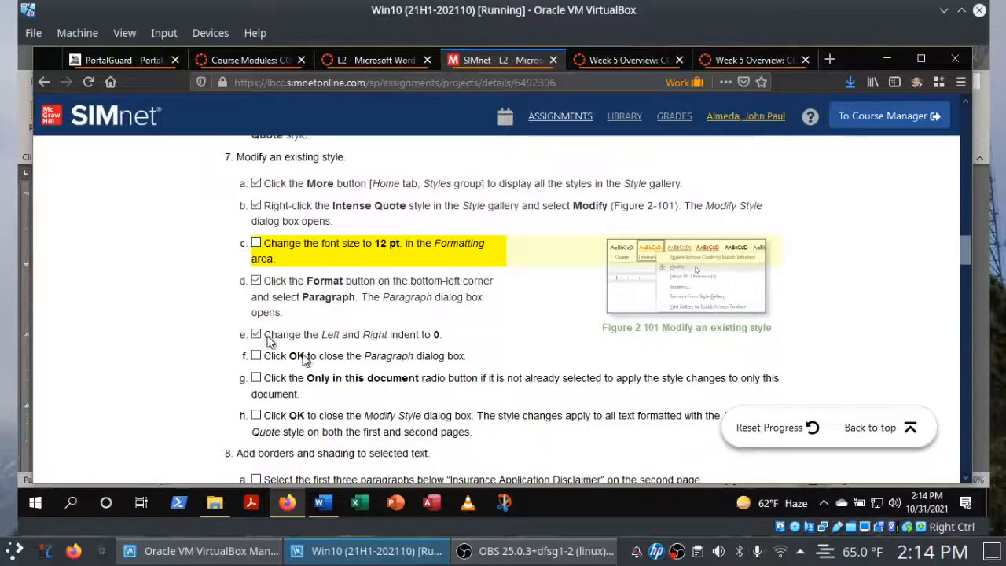
Switch to Word, set the Intense Quote style's left and right indents to 0, and reopen the paragraph settings to verify them.
left_click(326, 506)
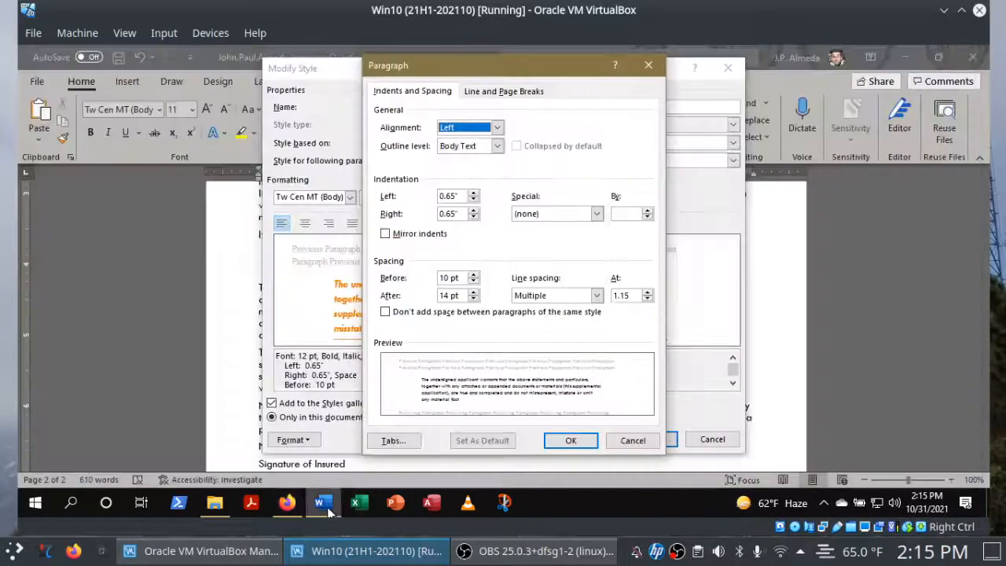
left_click_drag(459, 197, 425, 203)
type("0")
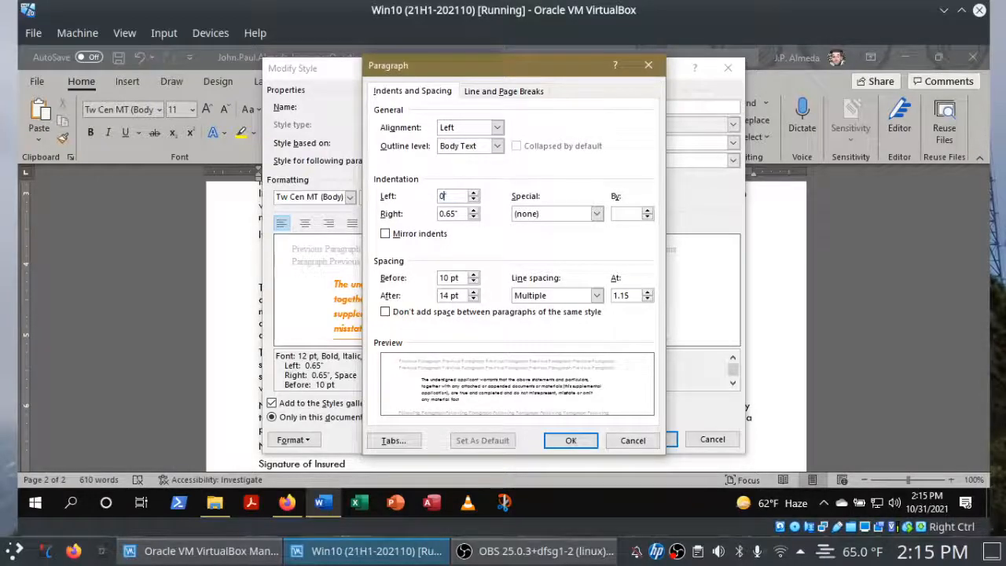
key("Tab")
type("0")
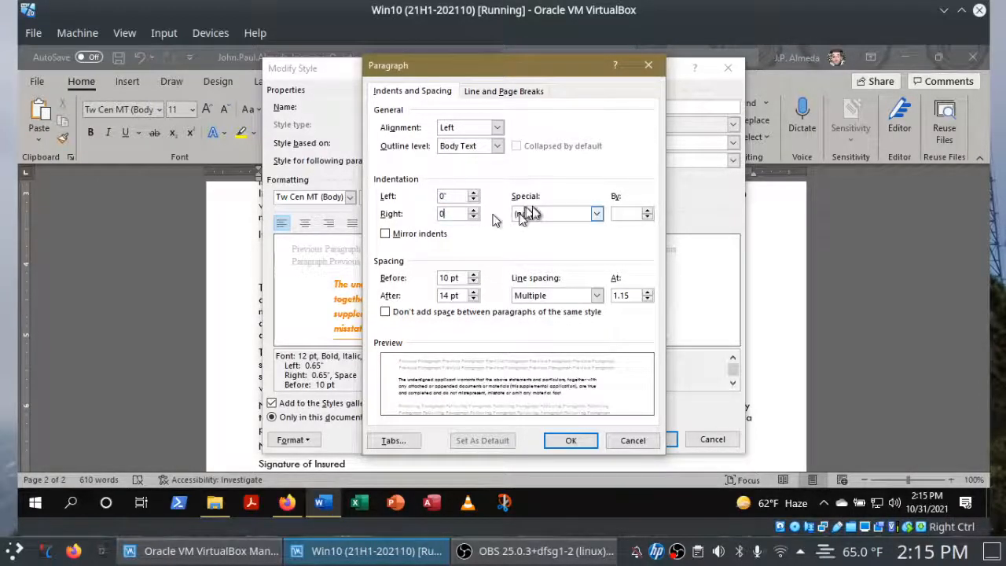
left_click(463, 196)
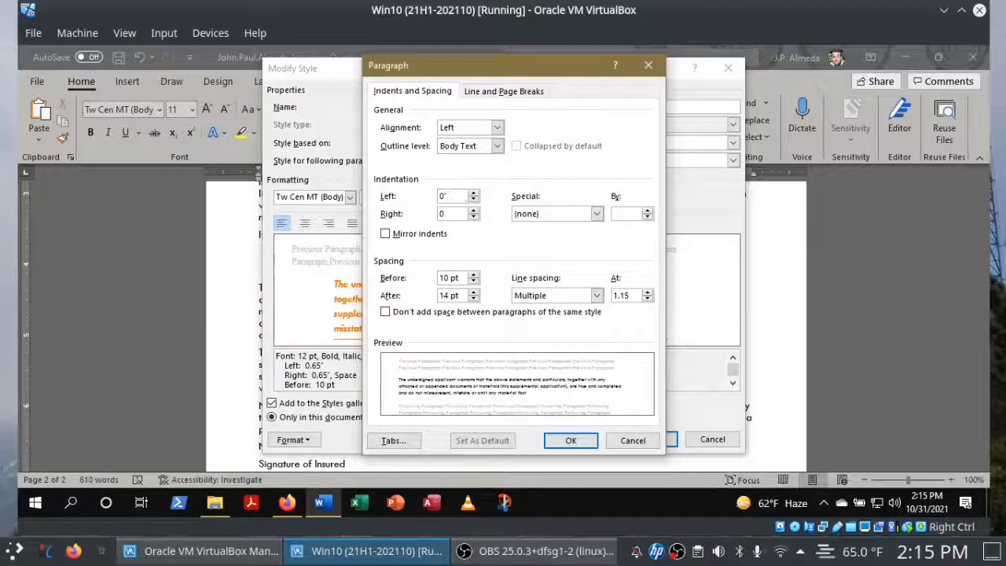
double_click(455, 213)
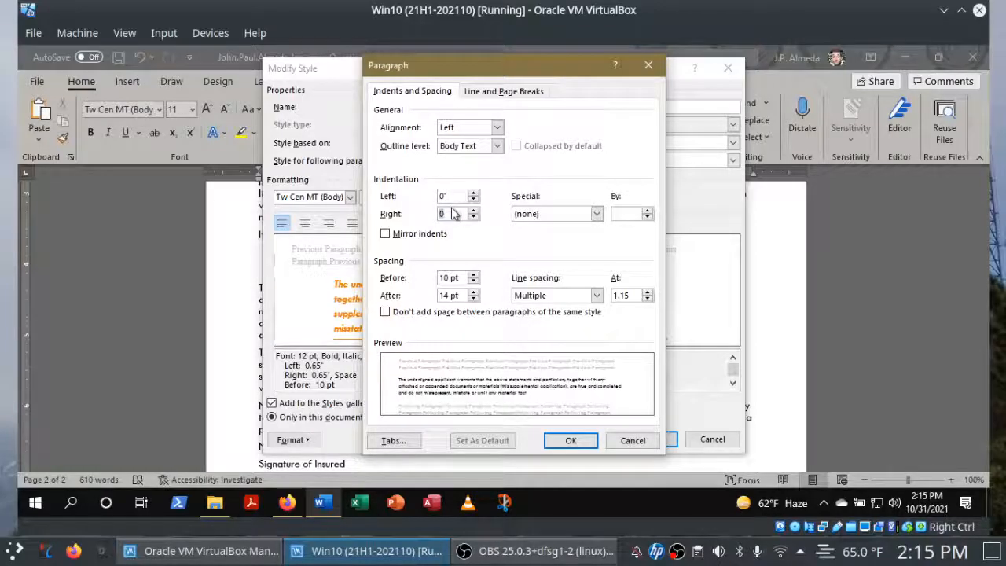
left_click(576, 440)
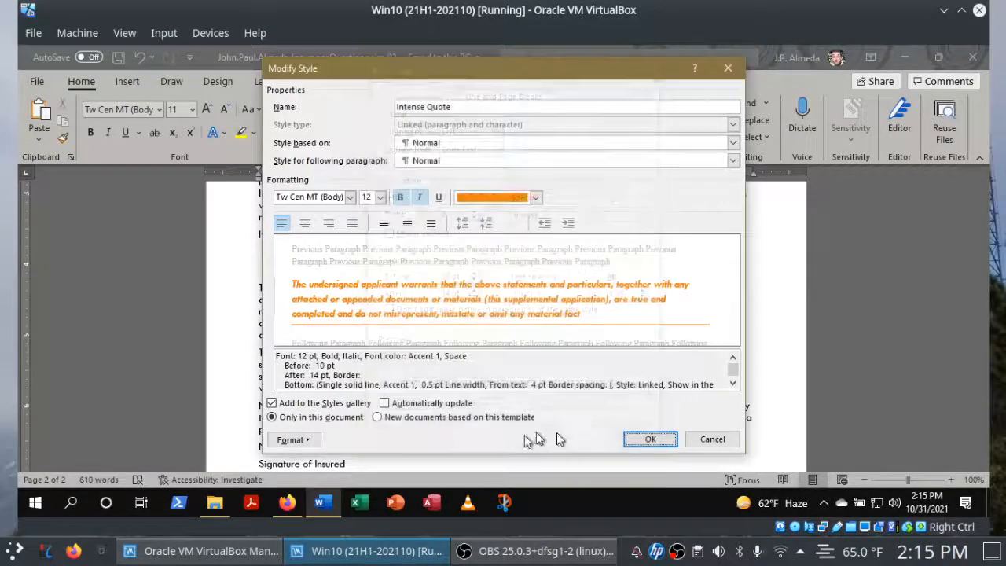
left_click(313, 441)
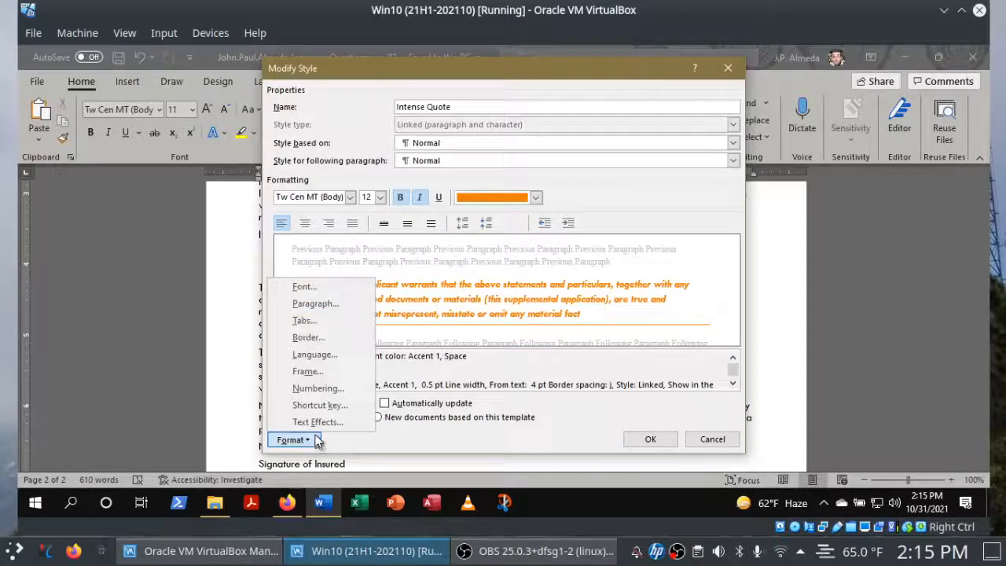
left_click(331, 311)
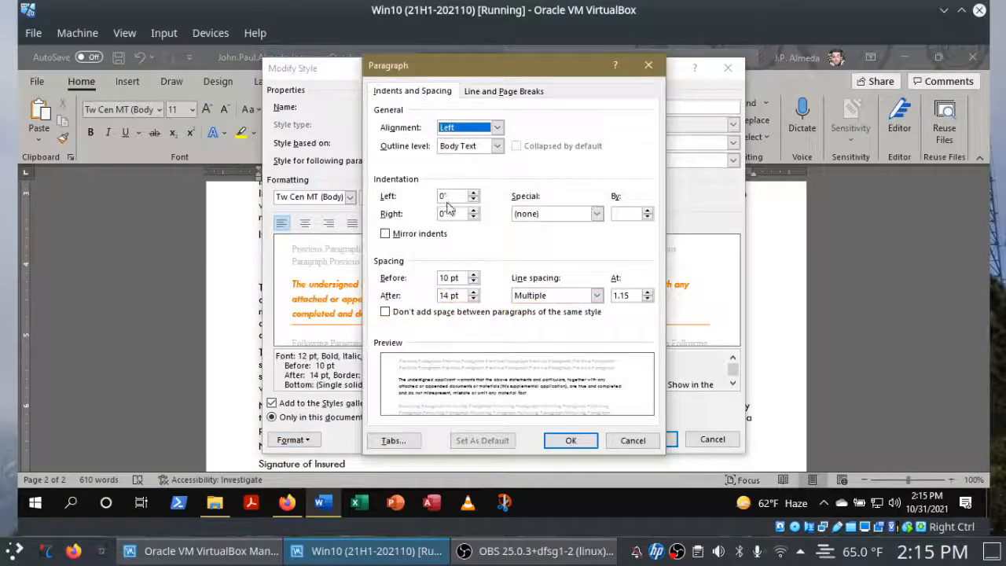
left_click(584, 440)
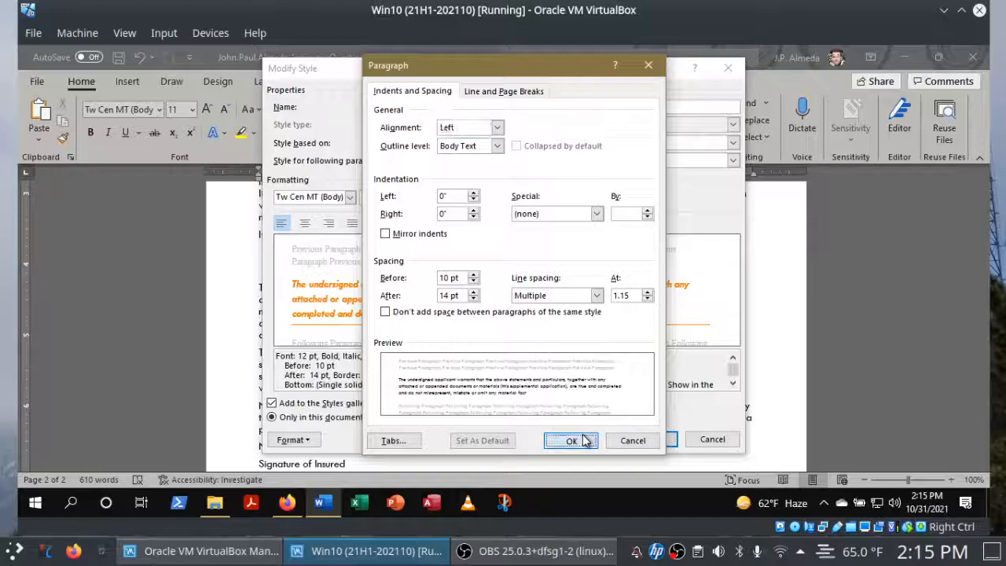
Switch to Firefox and check off instructions 7f and 7g, reviewing the style's "Only in this document" option in Word before marking 7g.
left_click(296, 509)
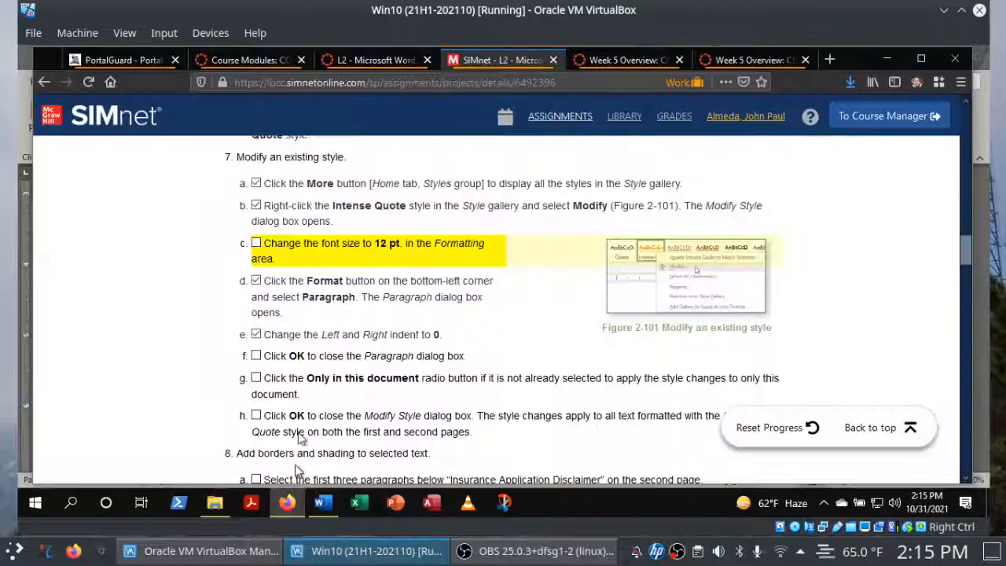
left_click(256, 357)
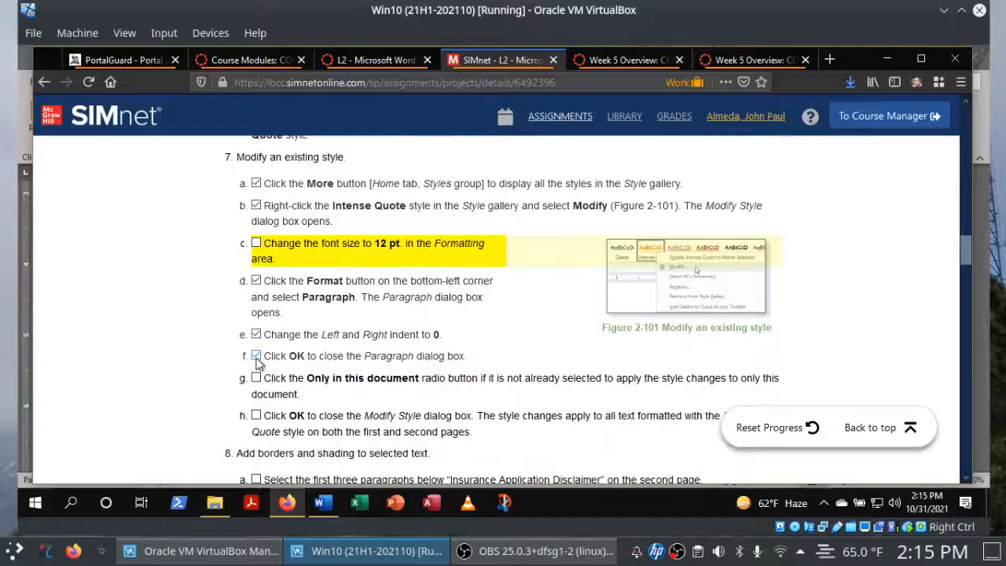
left_click(320, 503)
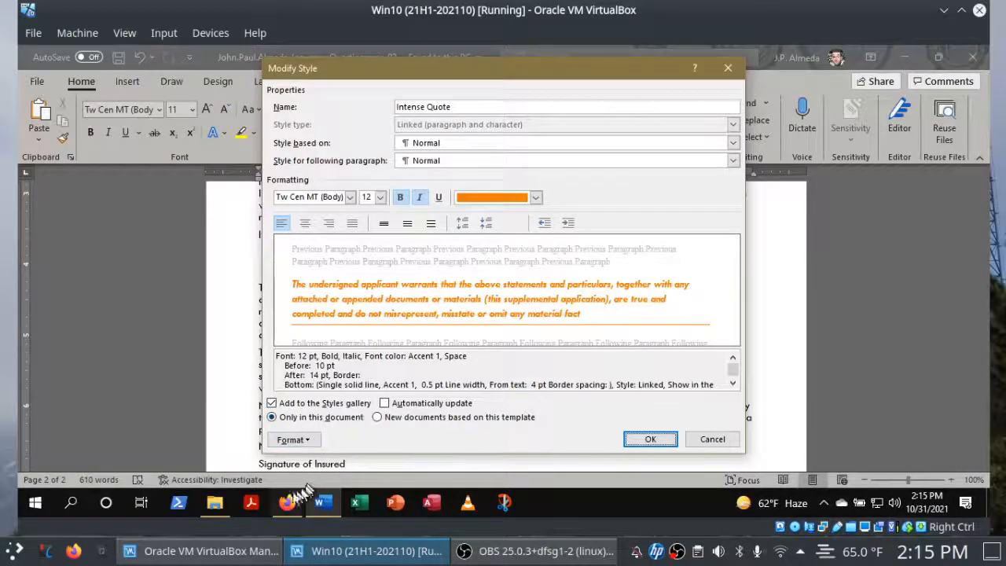
left_click(288, 503)
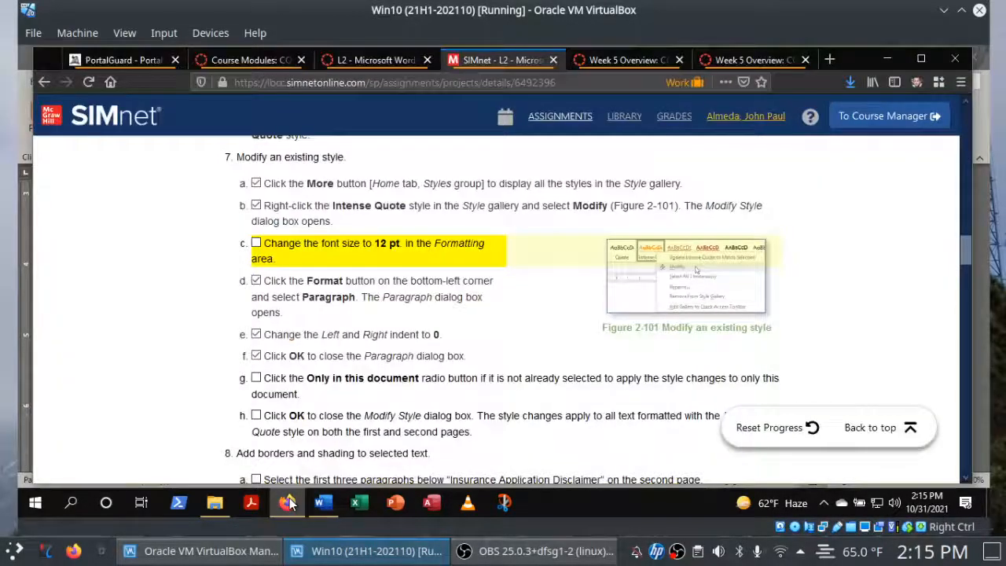
left_click(257, 379)
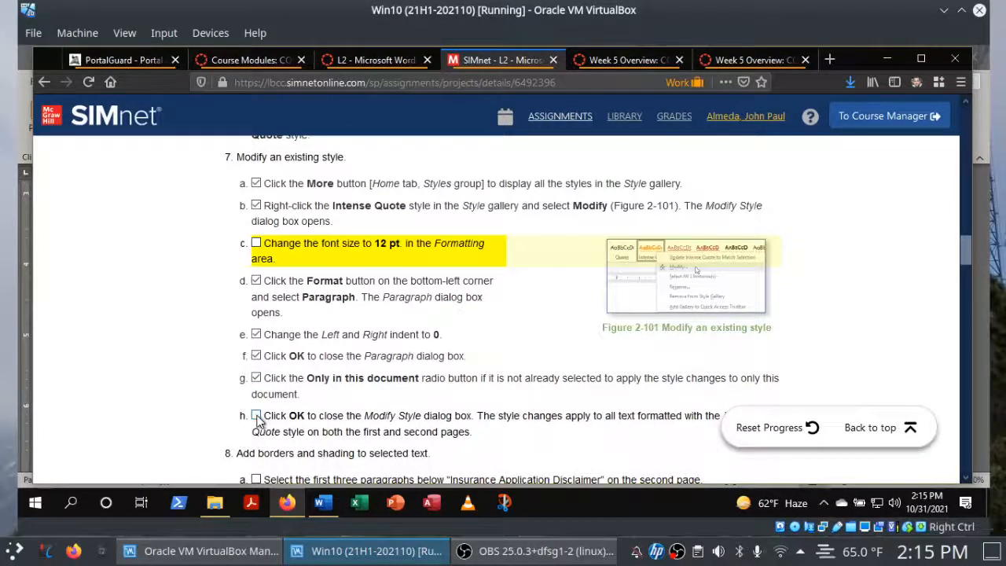
Check off instruction 7h in Firefox, then switch to Word, accept the Intense Quote style changes, and save the document.
left_click(257, 417)
left_click(329, 504)
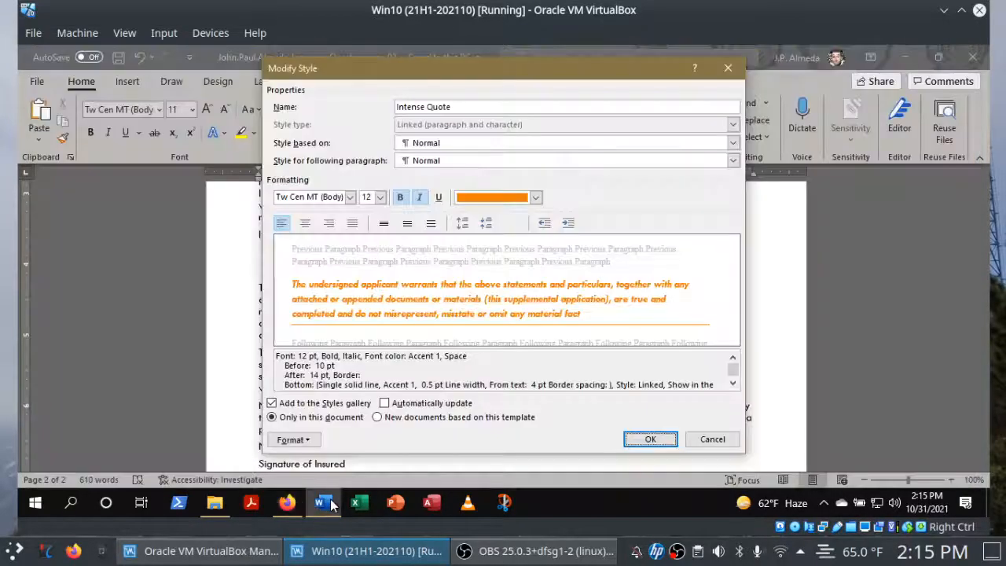
left_click(641, 441)
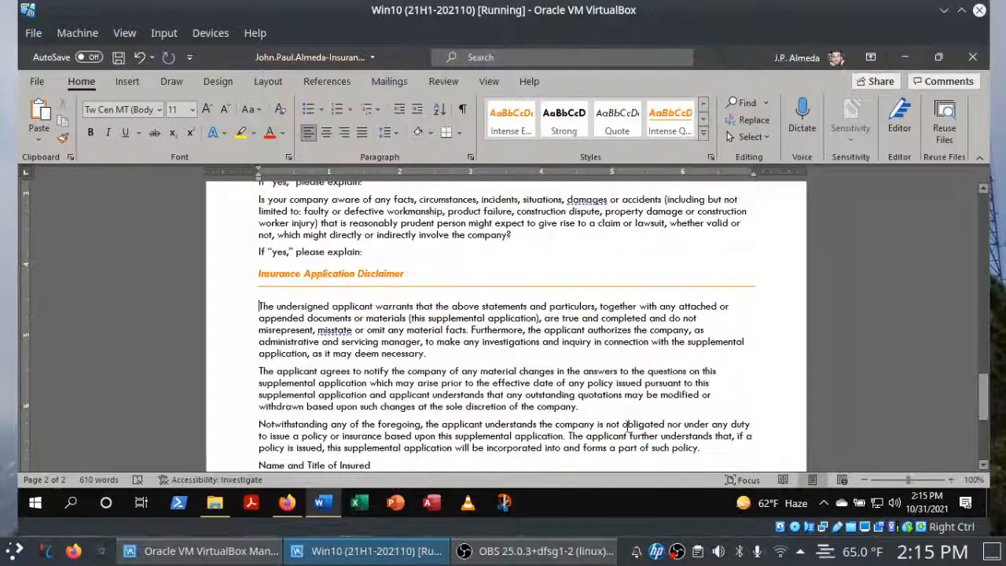
left_click(119, 59)
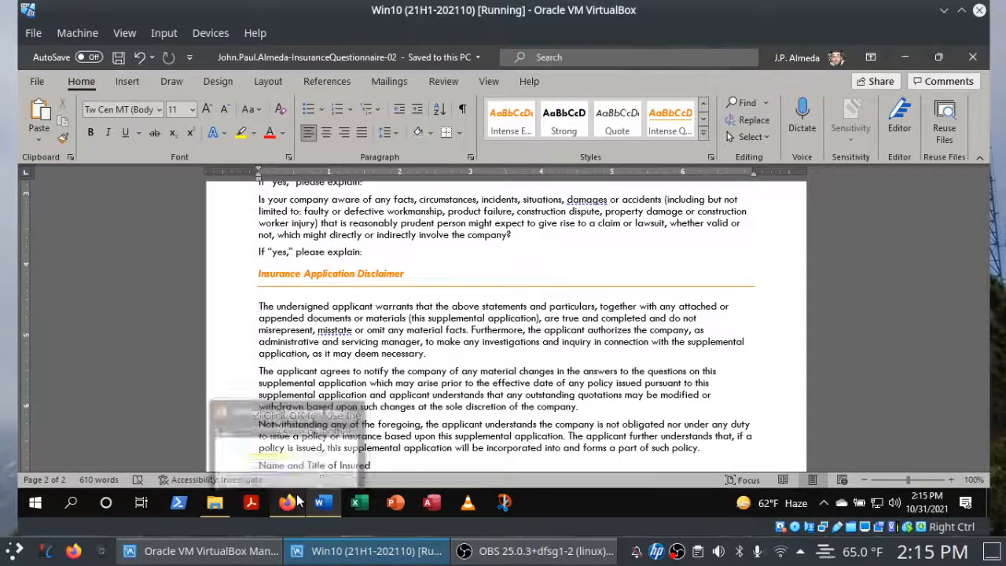
Check off instruction 8a in Firefox, and in Word select the first three paragraphs below "Insurance Application Disclaimer".
left_click(364, 485)
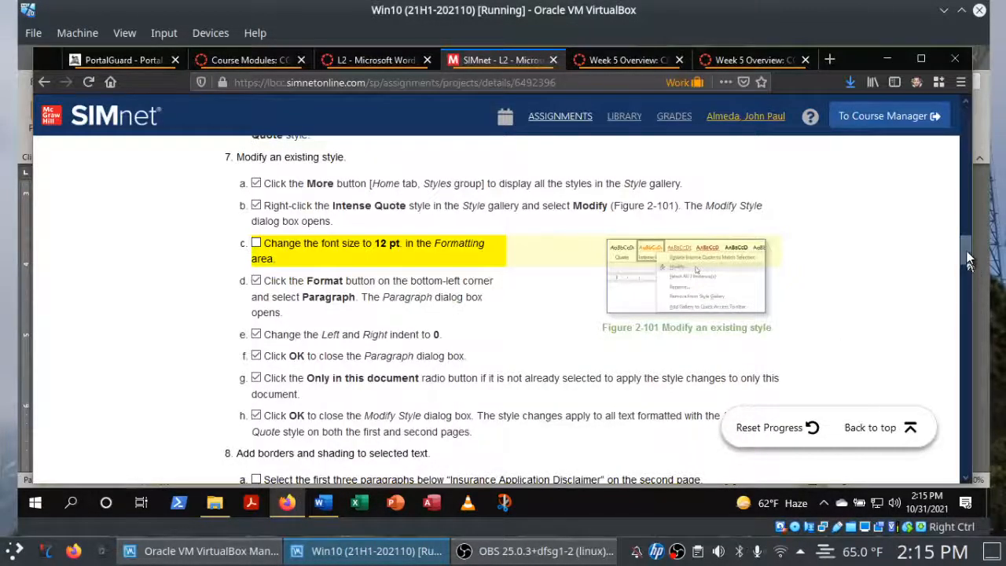
left_click_drag(967, 253, 964, 278)
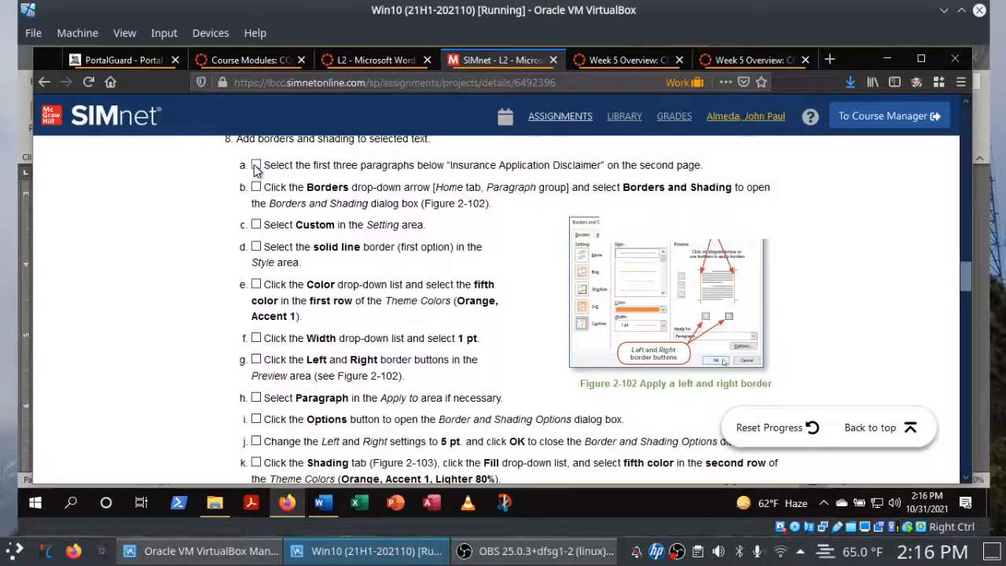
left_click(324, 507)
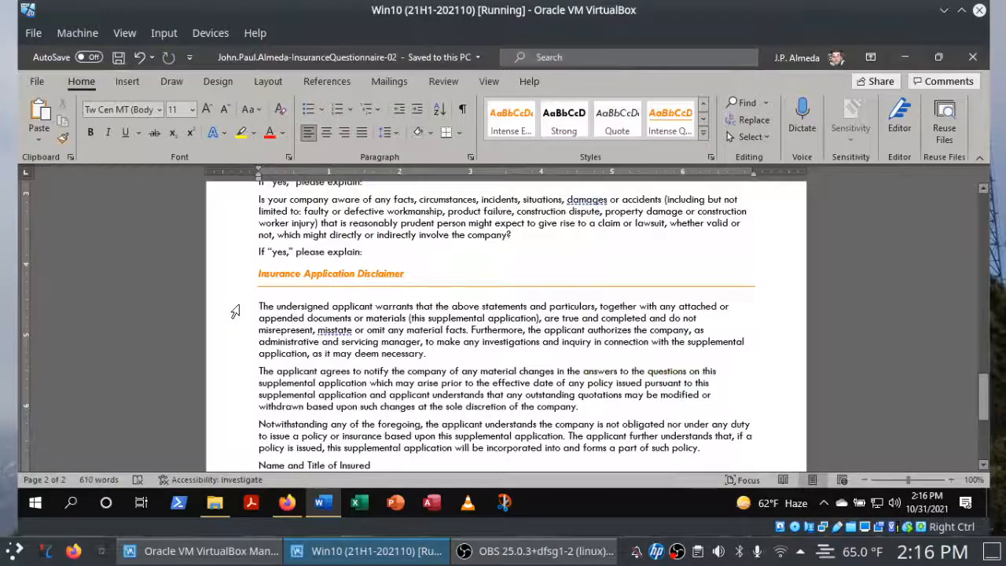
left_click_drag(235, 312, 231, 449)
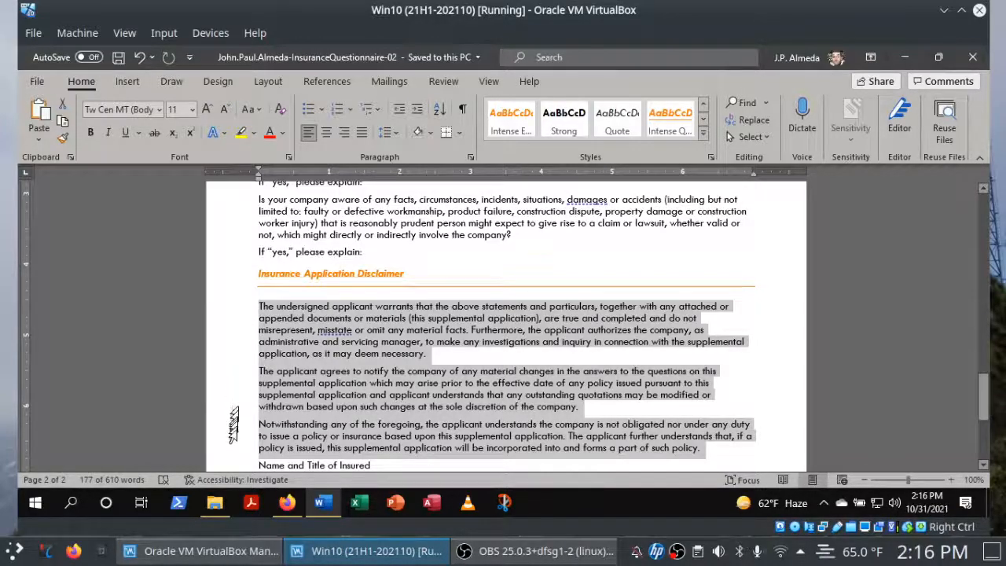
Review instruction 8b in Firefox, open Borders and Shading for the selected paragraphs in Word, and check off 8b in Firefox.
left_click(287, 504)
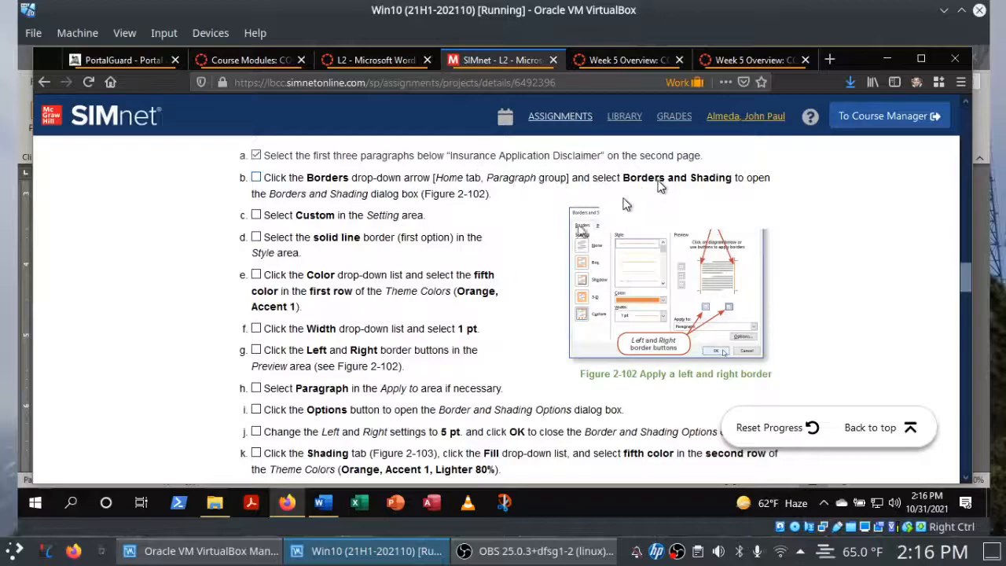
left_click(323, 504)
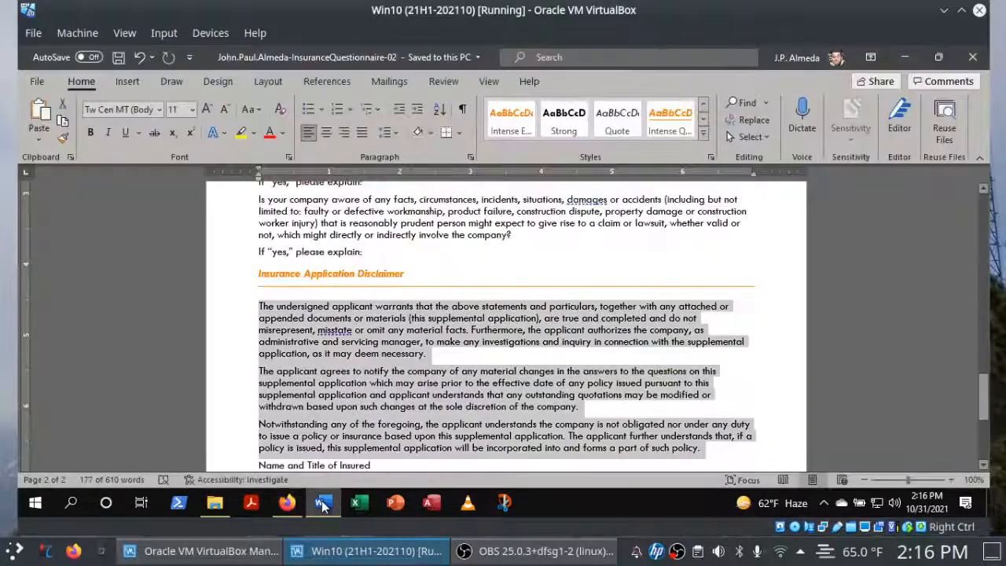
left_click(432, 131)
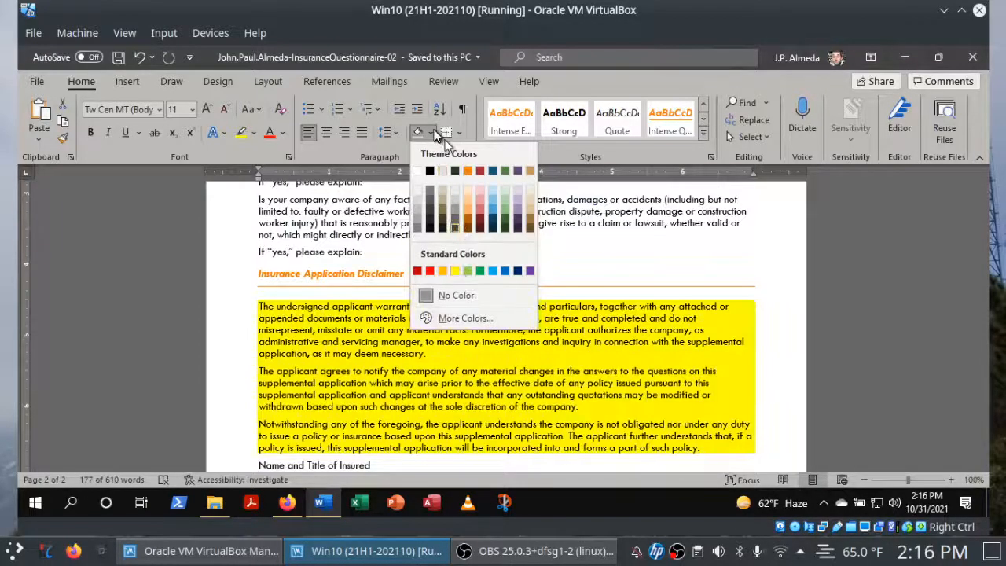
left_click(458, 133)
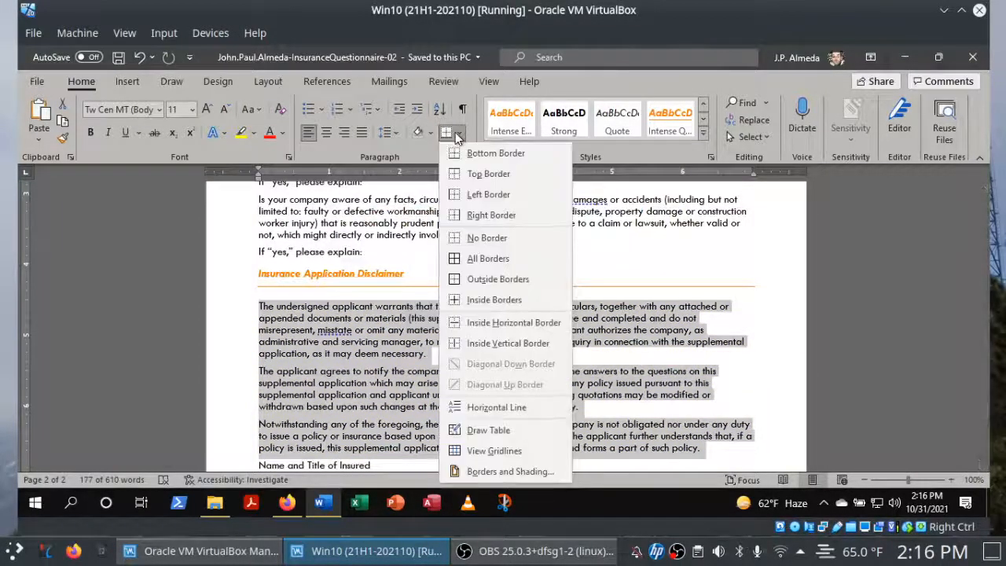
left_click(484, 470)
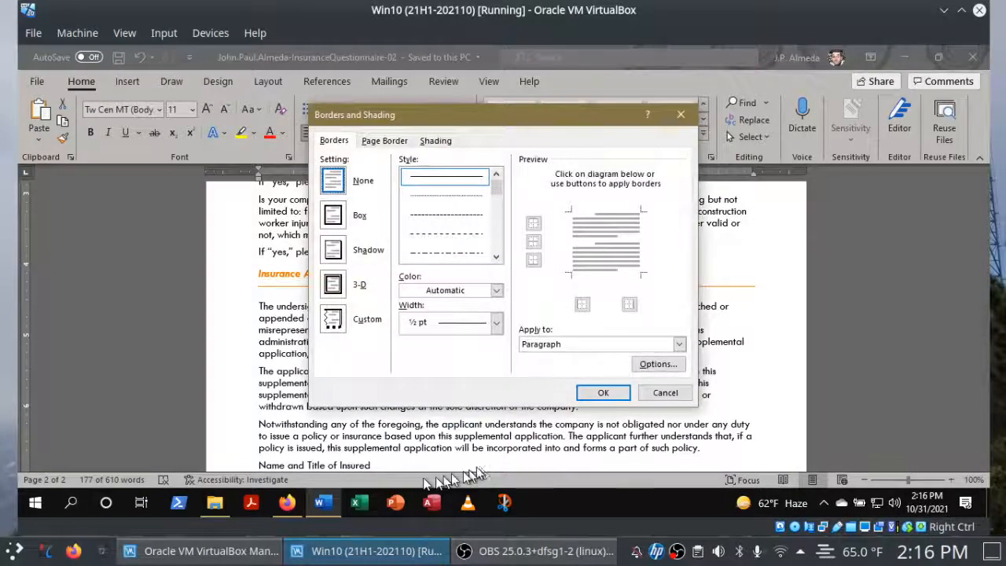
left_click(288, 503)
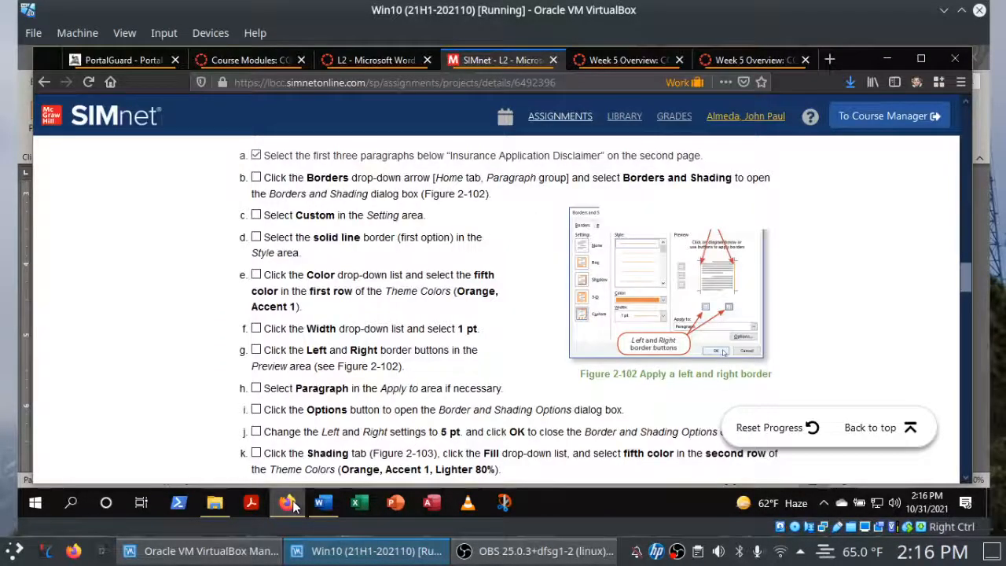
left_click(255, 179)
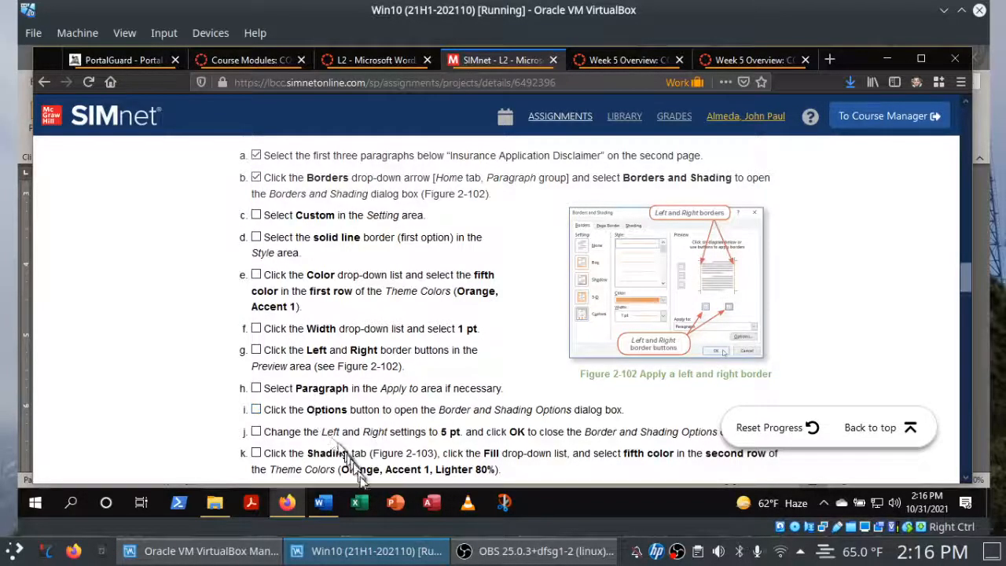
Switch to Word and choose the Custom border setting, and check off instructions 8c and 8d in Firefox.
left_click(337, 504)
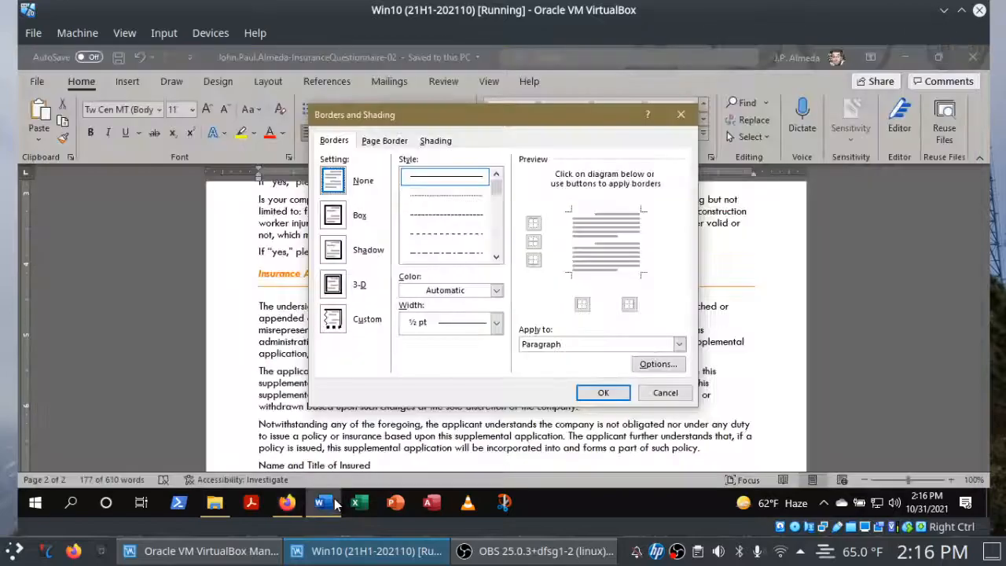
left_click(348, 329)
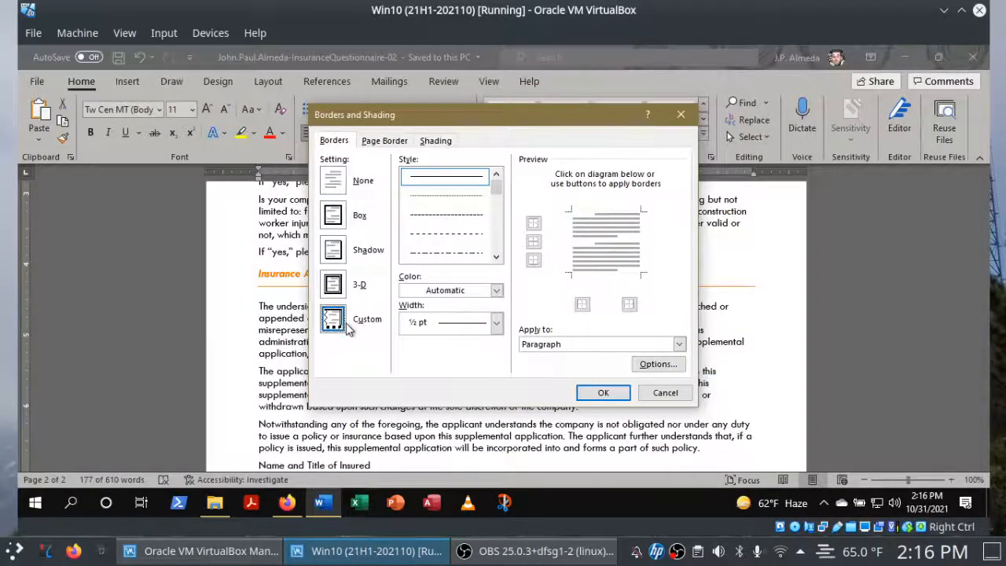
left_click(288, 504)
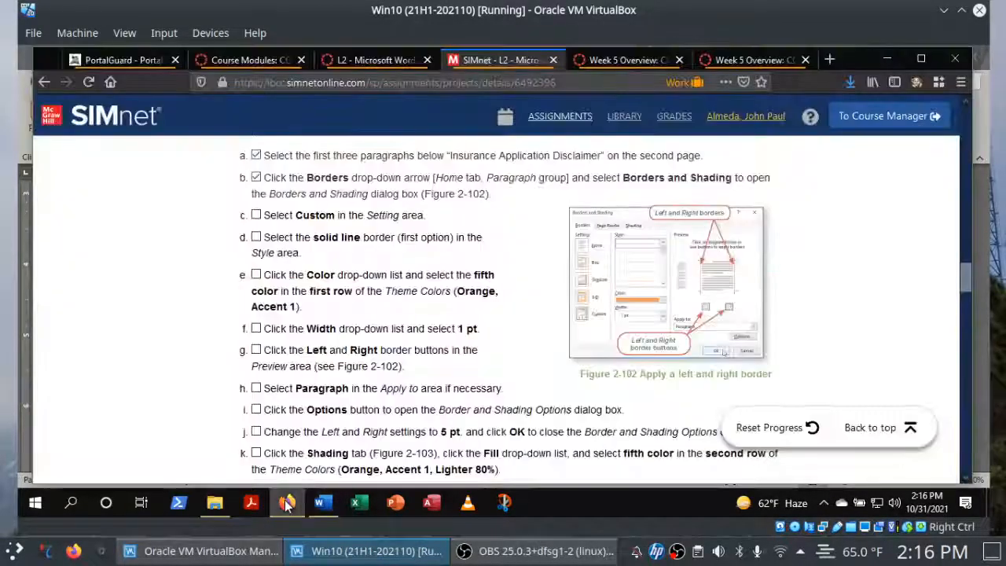
left_click(257, 216)
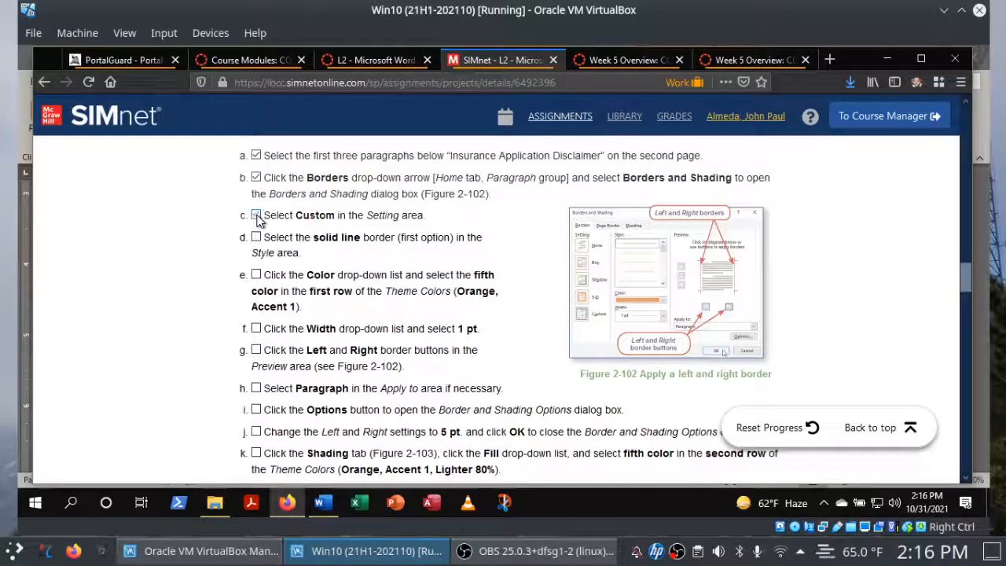
left_click(256, 236)
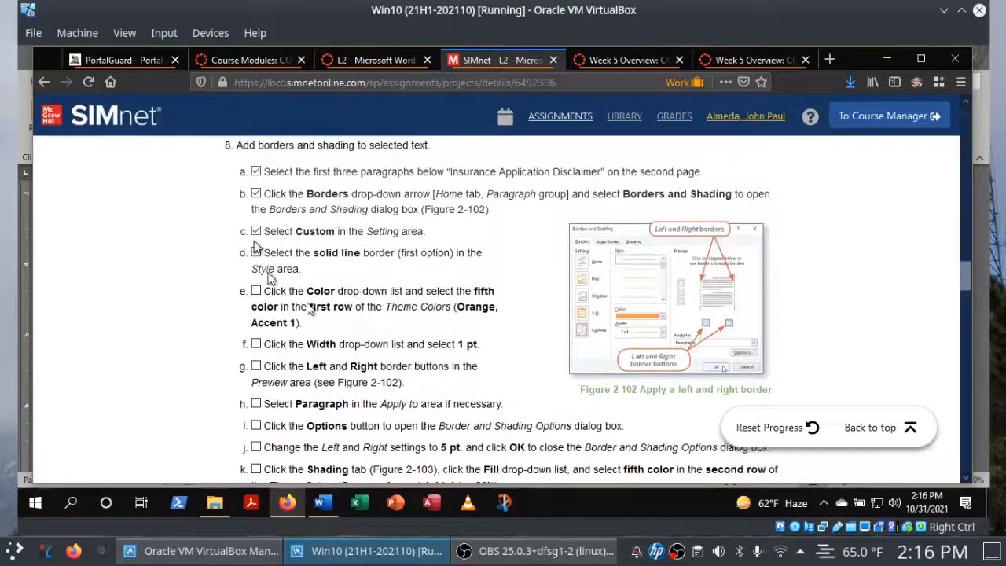
Check off instruction 8e in Firefox, and set the border color to the theme's Orange, Accent 1 in Word.
left_click(324, 504)
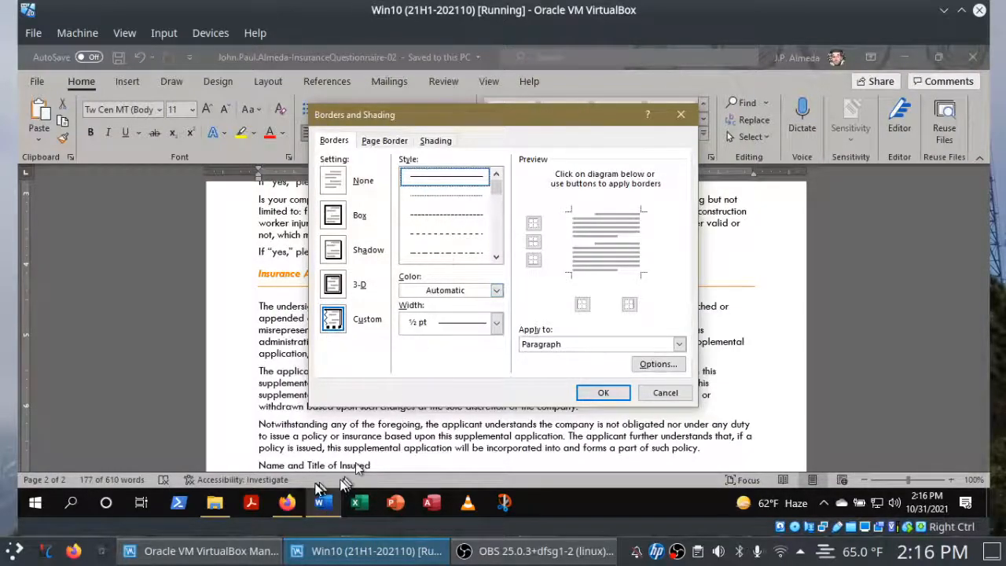
left_click(290, 497)
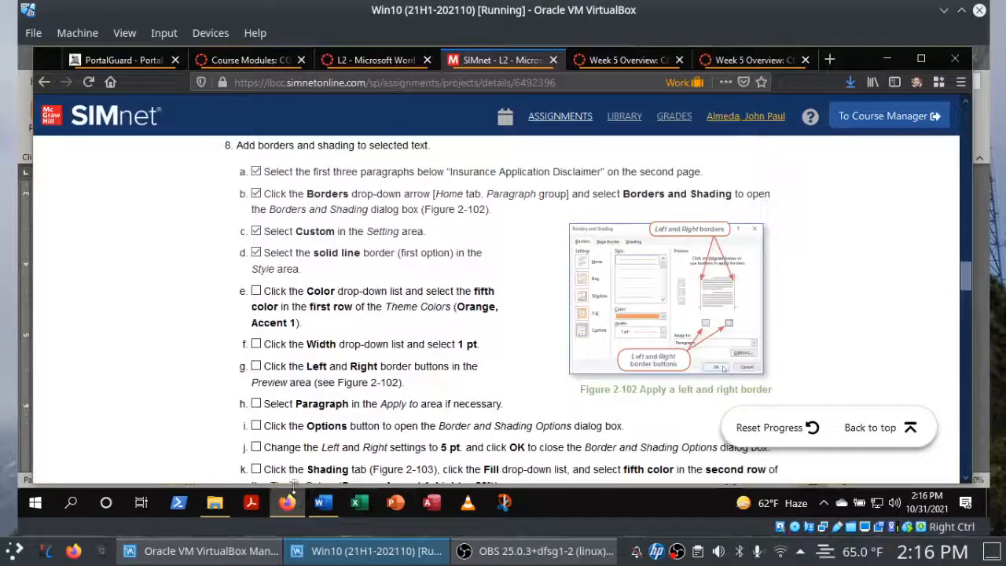
left_click(257, 292)
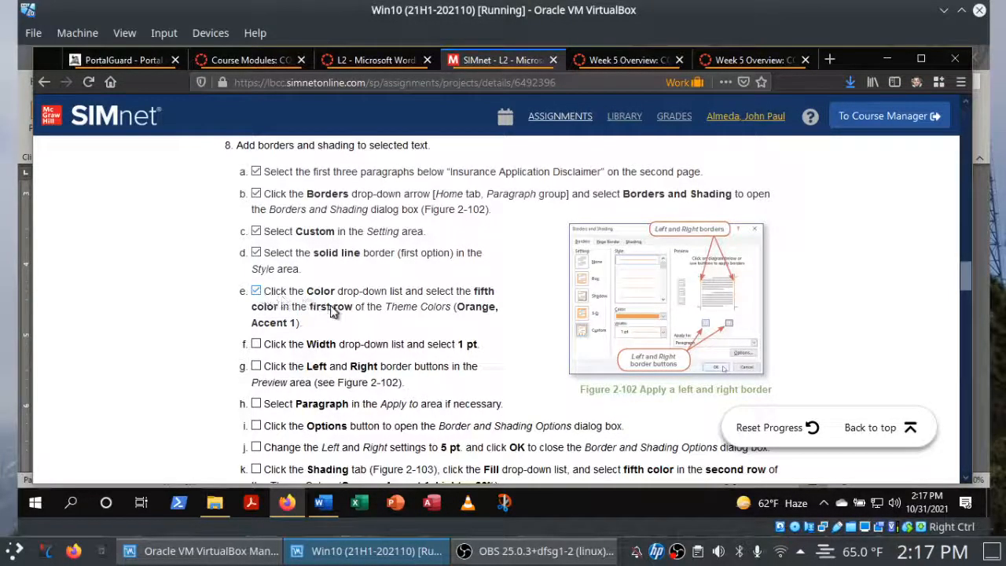
left_click(322, 503)
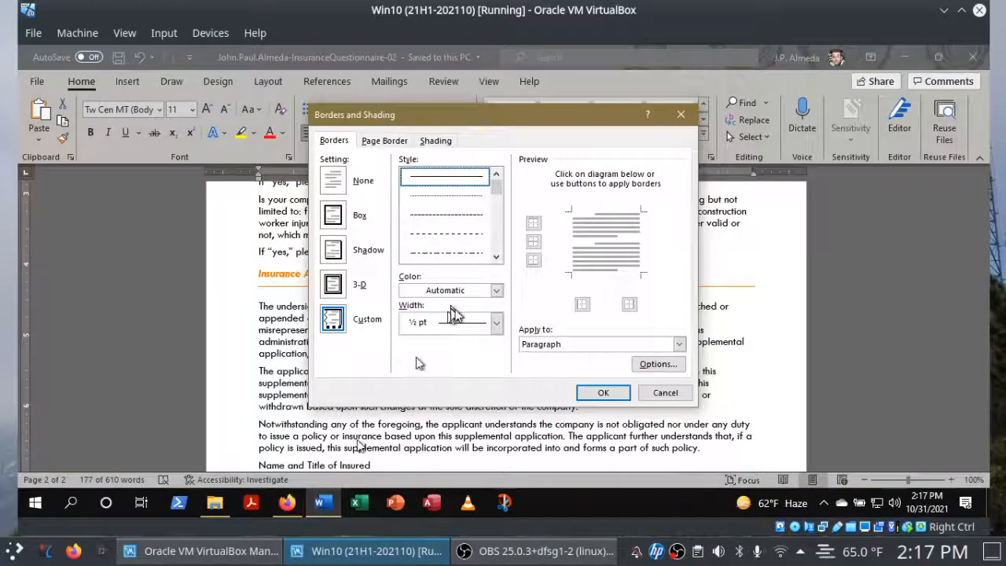
left_click(496, 290)
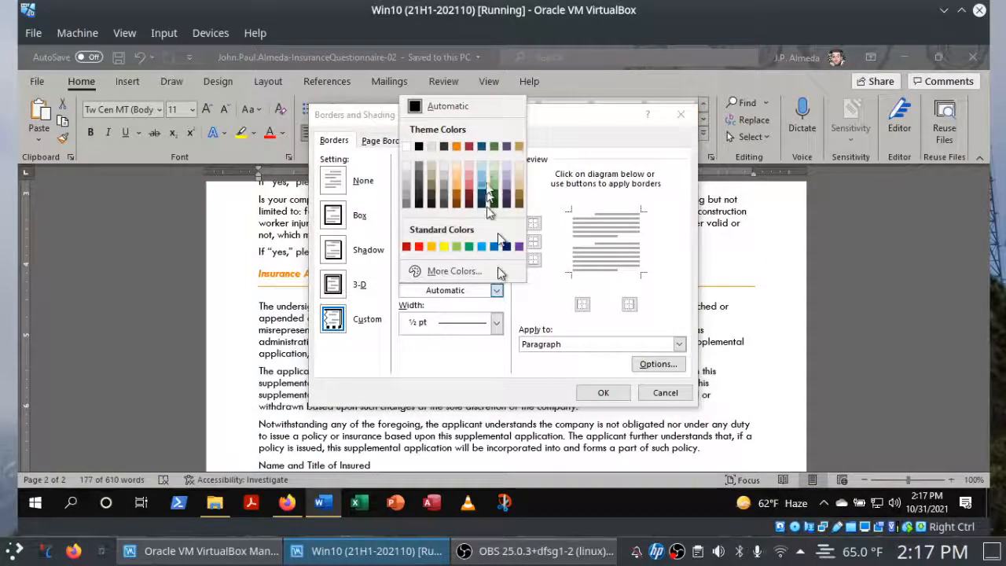
left_click(456, 147)
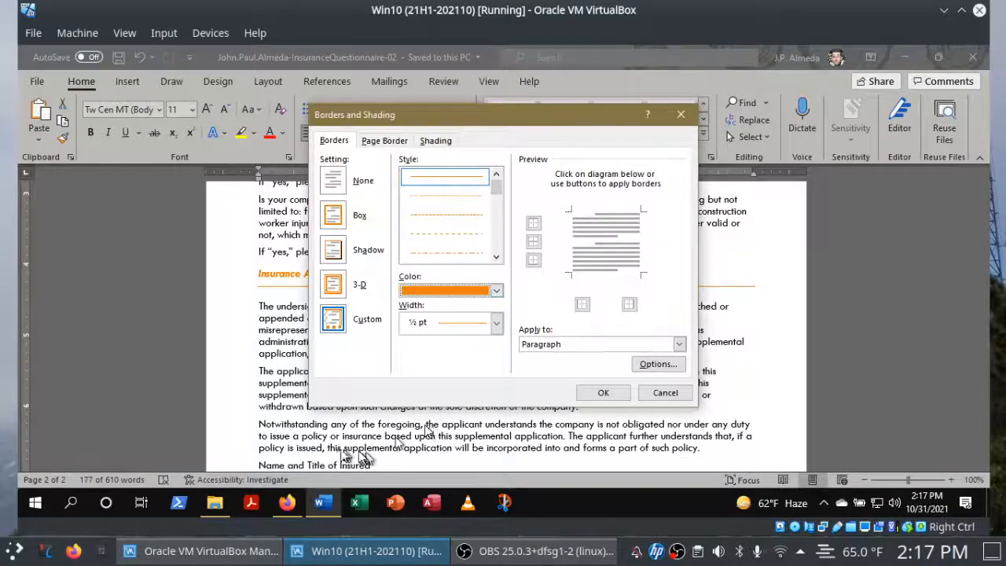
Check off instruction 8f in Firefox, and set the border width to 1 pt in Word.
left_click(290, 503)
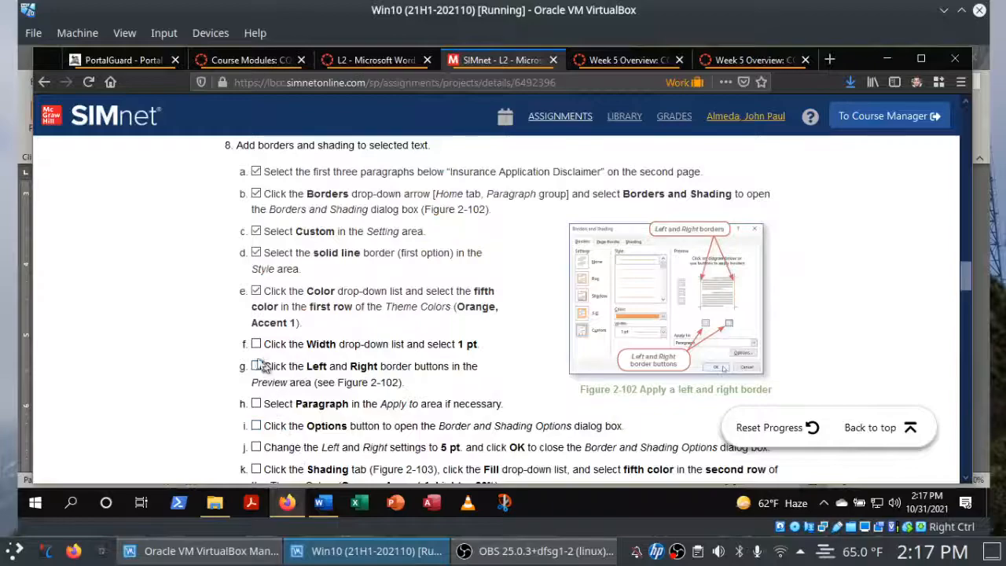
left_click(253, 346)
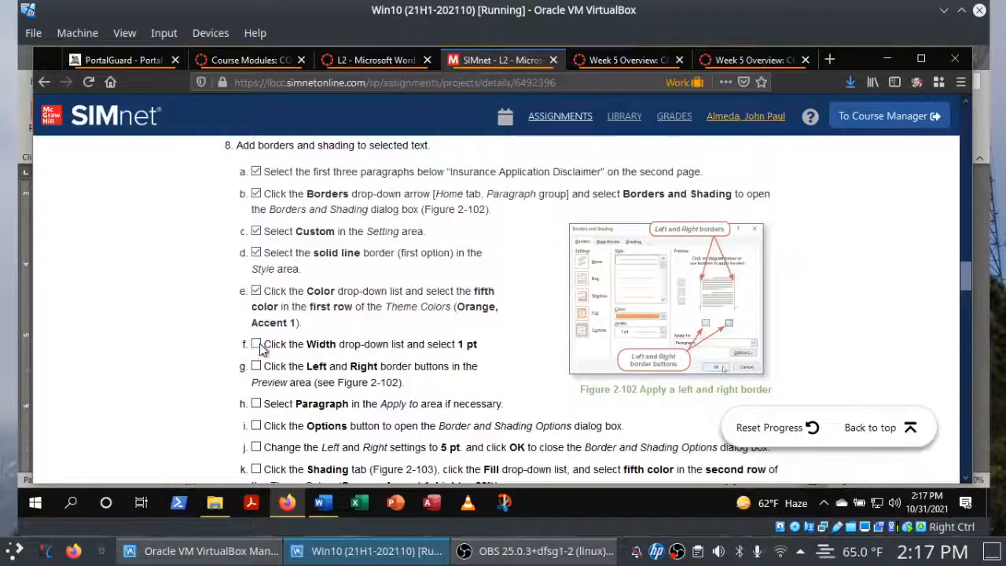
left_click(322, 503)
left_click(497, 329)
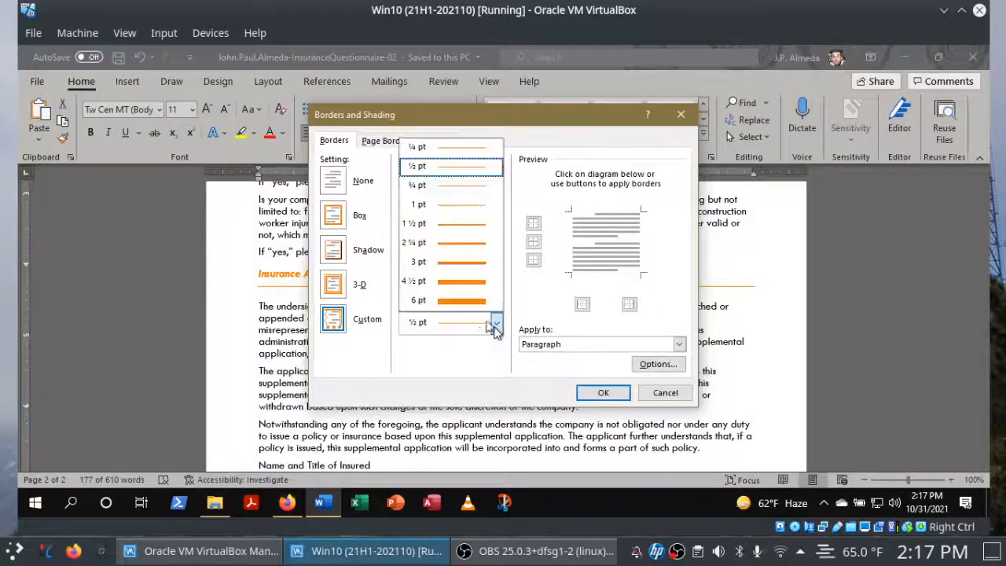
left_click(447, 216)
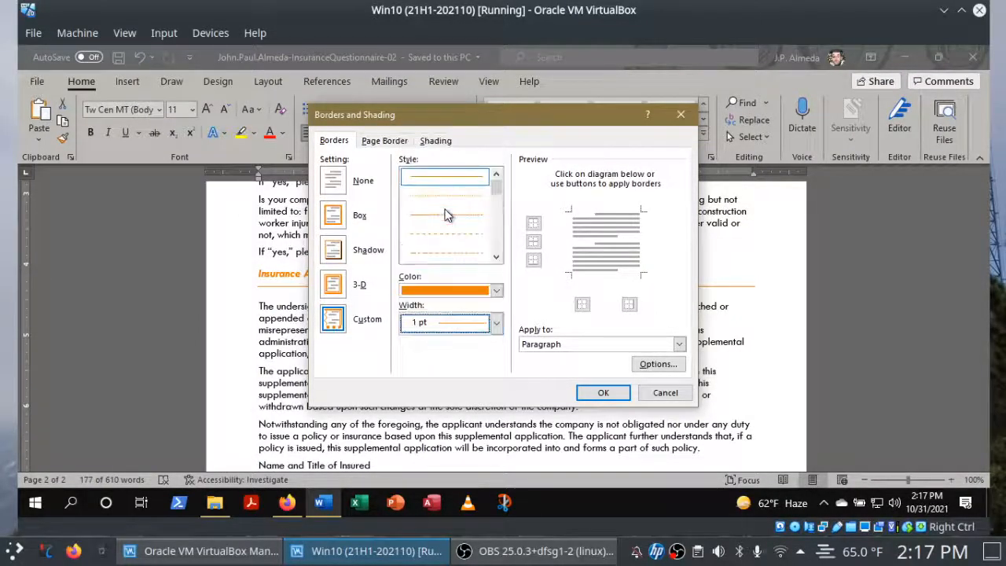
Add left and right borders to the selected paragraphs, and check off instructions 8g and 8h in Firefox.
left_click(583, 305)
left_click(628, 306)
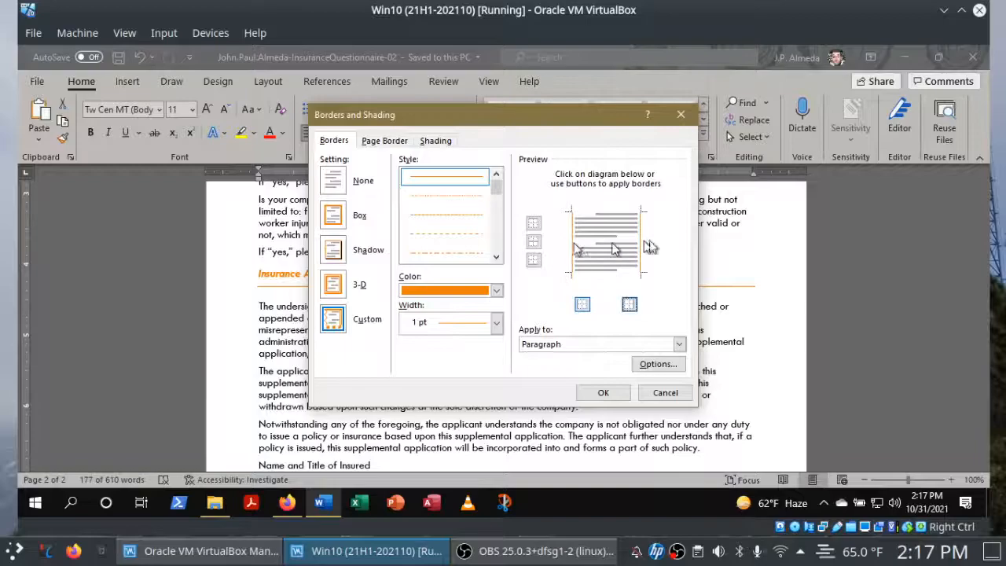
left_click(288, 501)
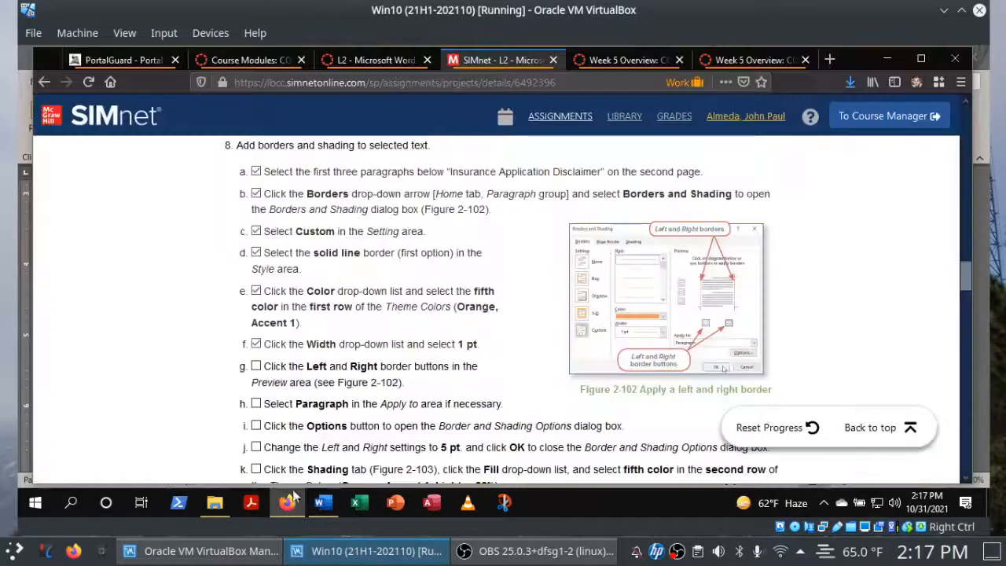
left_click(255, 367)
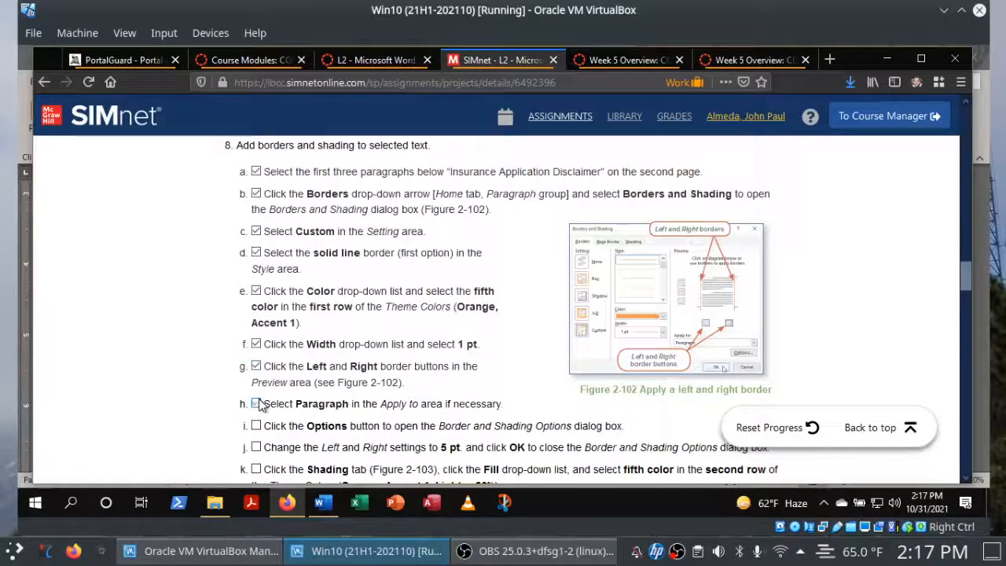
Check off instruction 8i in Firefox, and set the left and right border spacing from text to 5 pt in Word.
left_click(323, 501)
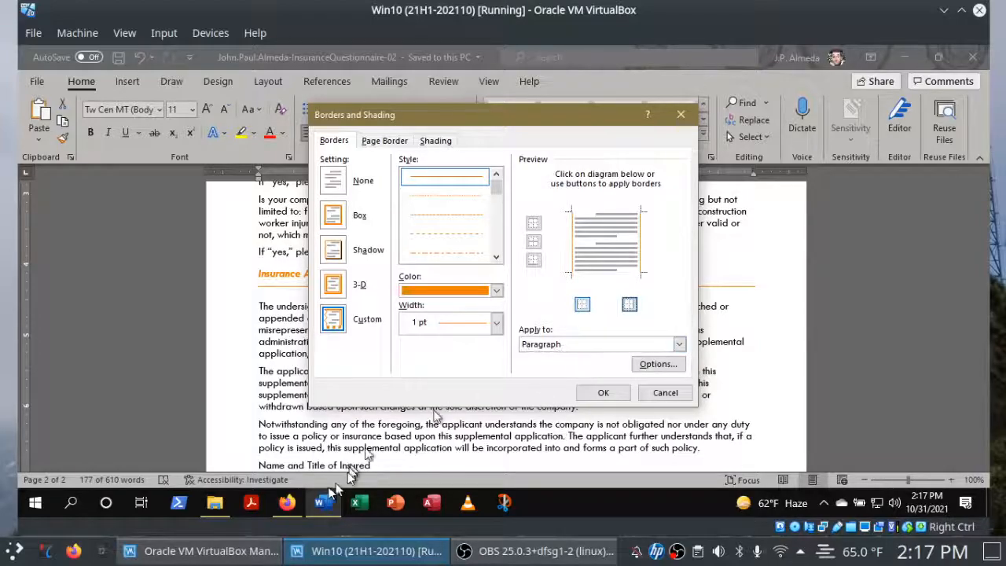
left_click(280, 509)
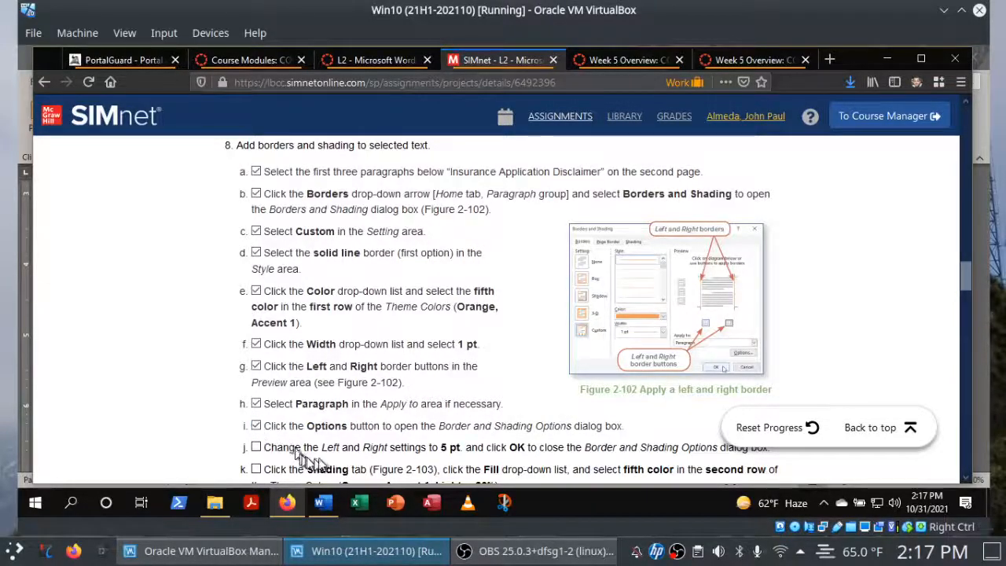
left_click(323, 504)
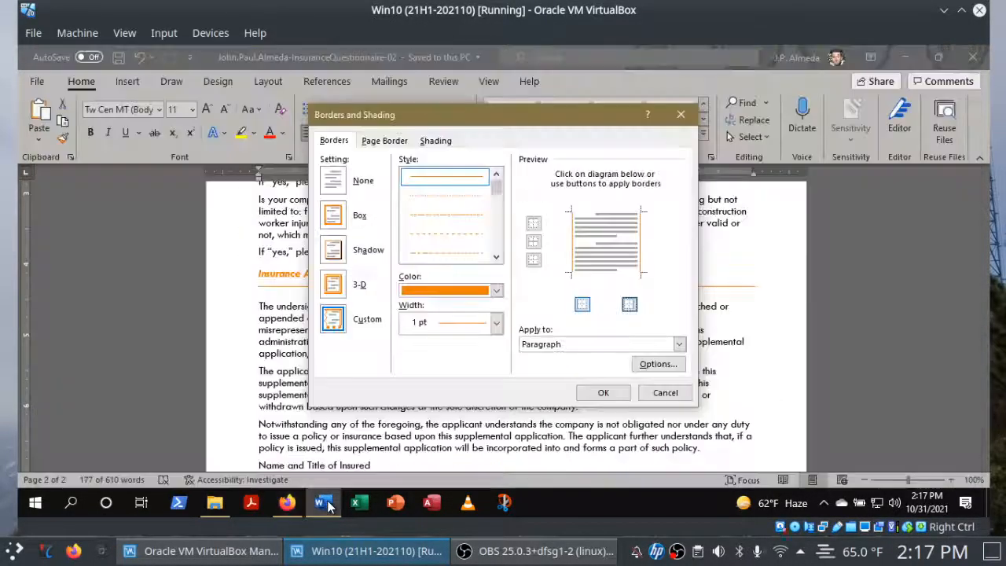
left_click(651, 363)
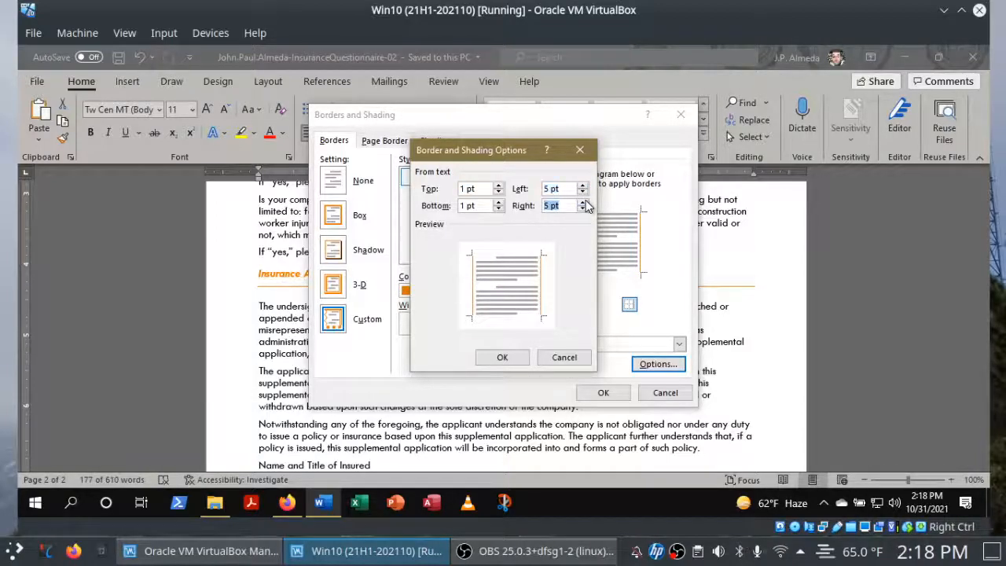
left_click(506, 355)
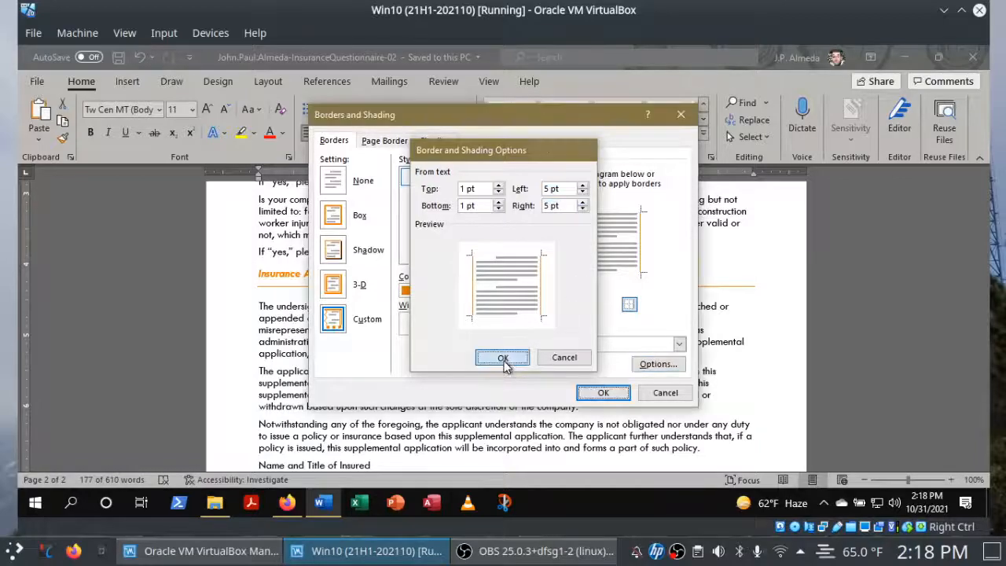
Switch to Firefox and check off instruction 8j about the left and right spacing settings.
left_click(287, 503)
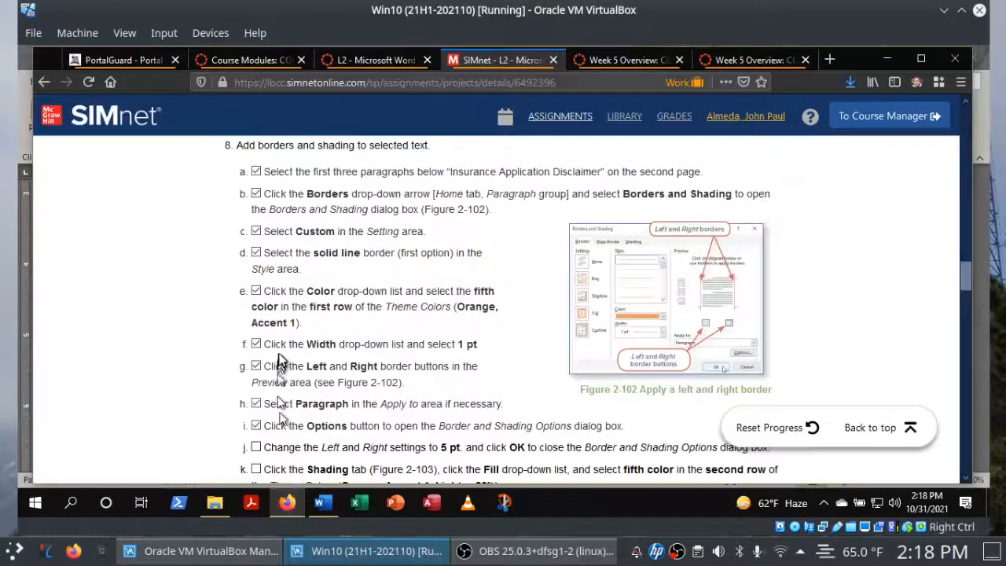
left_click(255, 403)
left_click(255, 426)
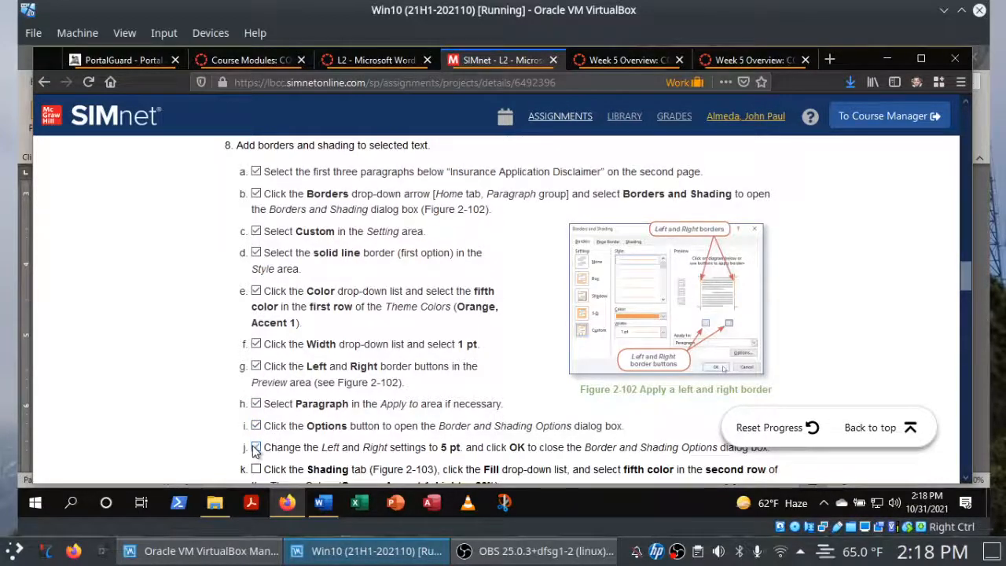
left_click(254, 448)
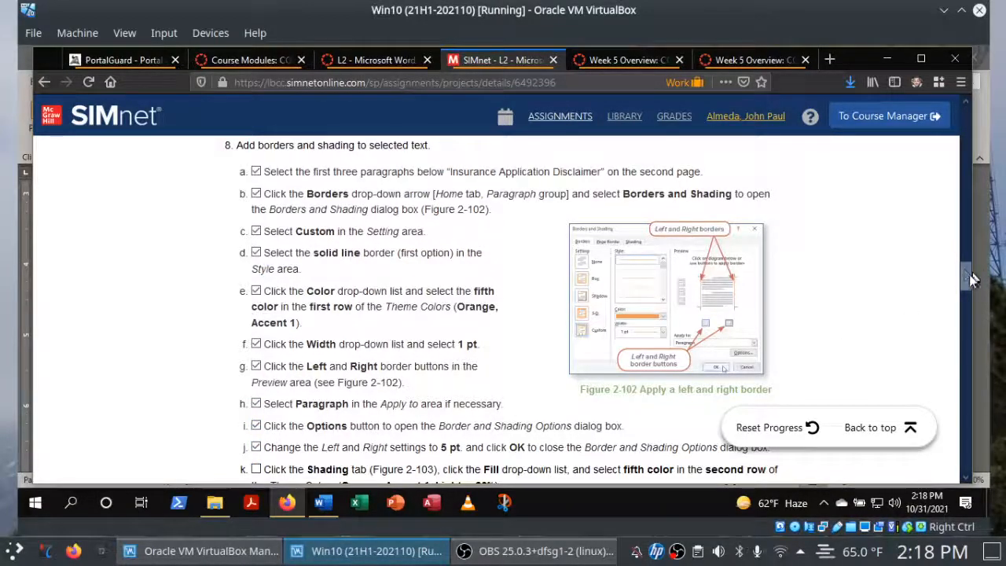
Switch to Word and set the shading fill for the selected paragraphs to Orange, Accent 1, Lighter 80%.
scroll(967, 298, "down", 3)
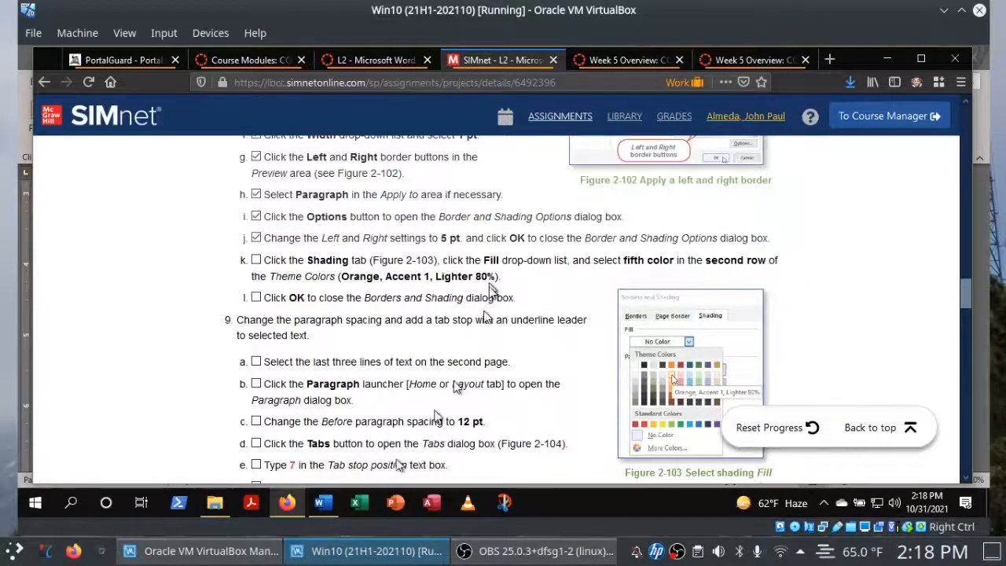
left_click(329, 507)
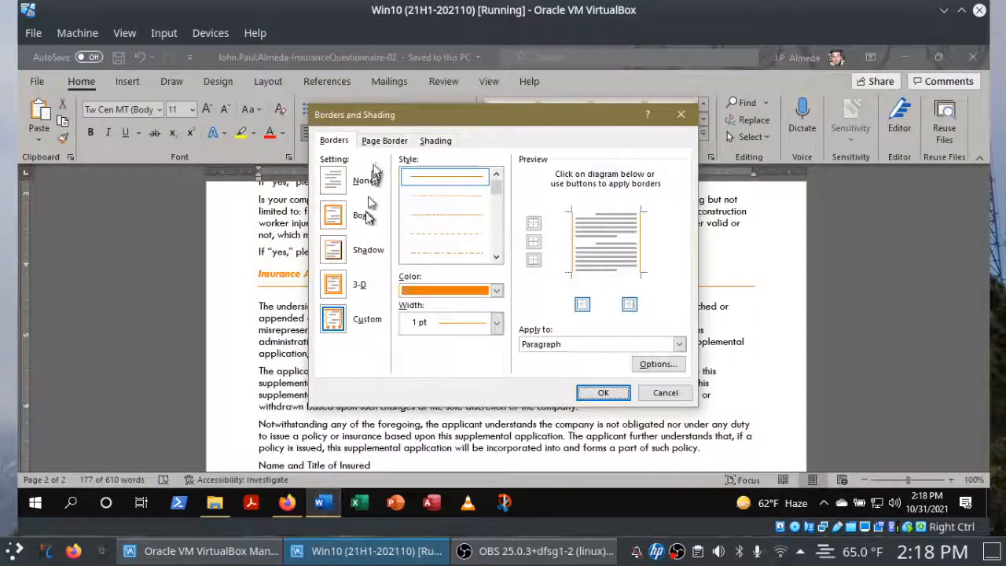
left_click(442, 142)
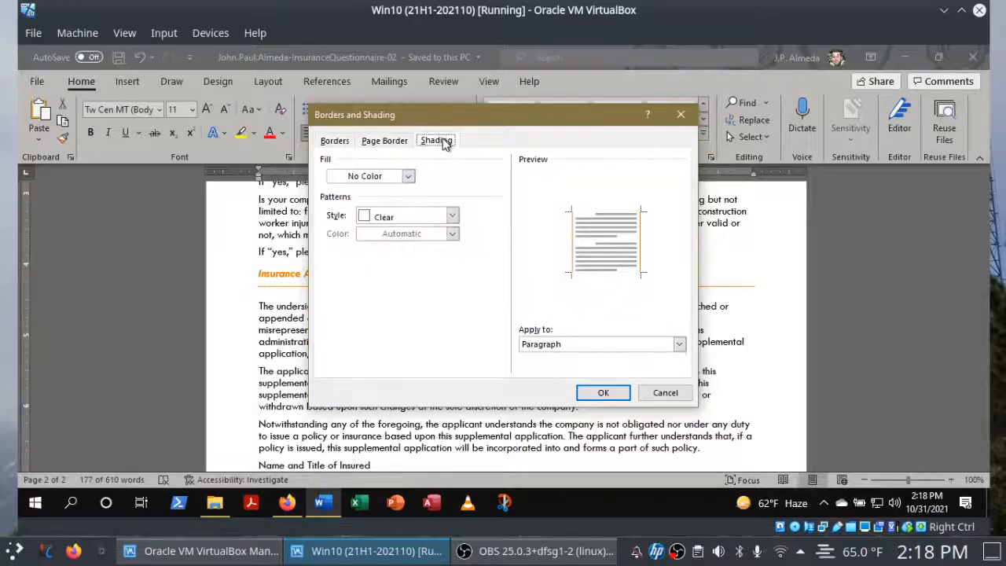
left_click(409, 178)
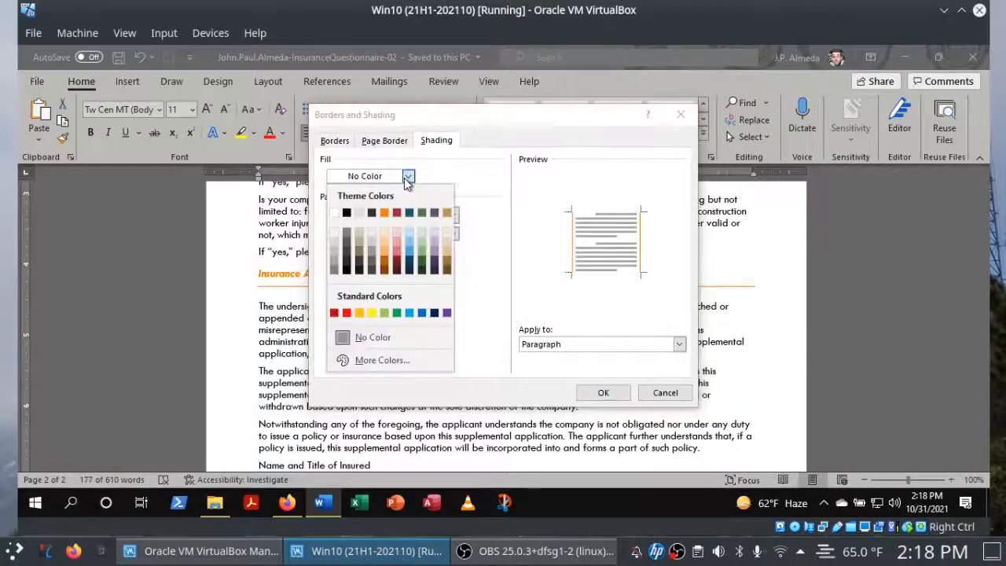
left_click(385, 233)
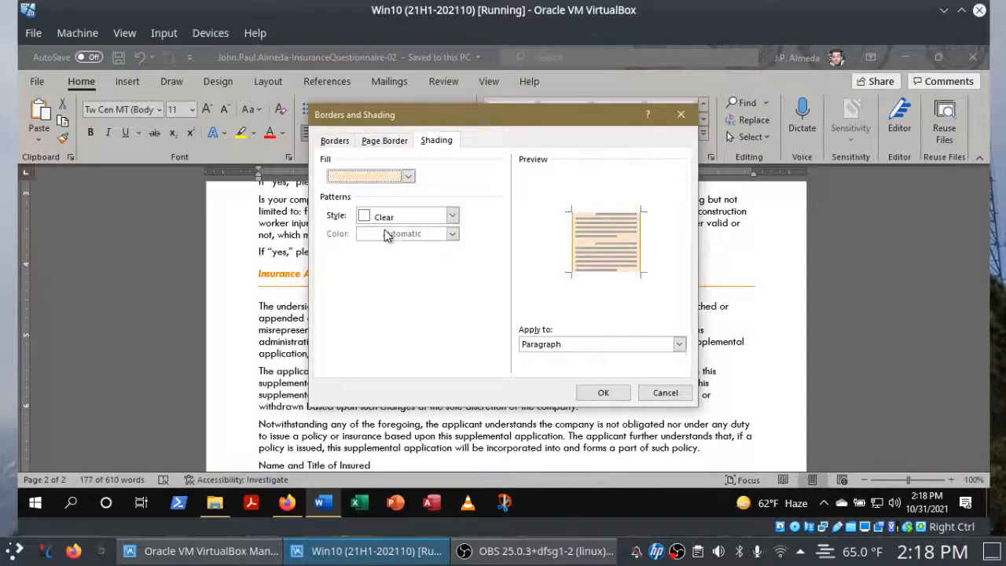
Switch to Firefox and check off instructions 8k and 8l.
left_click(287, 504)
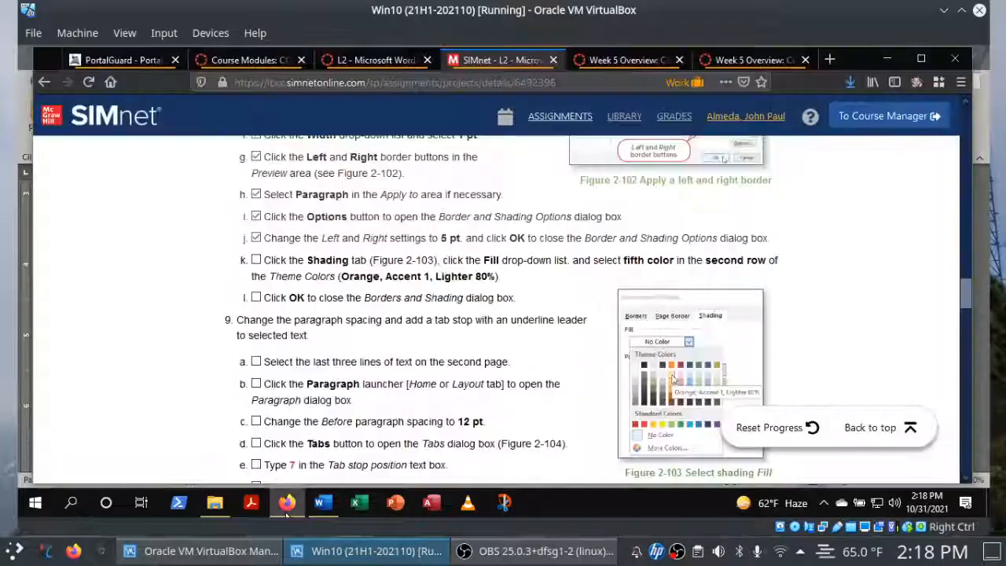
left_click(256, 260)
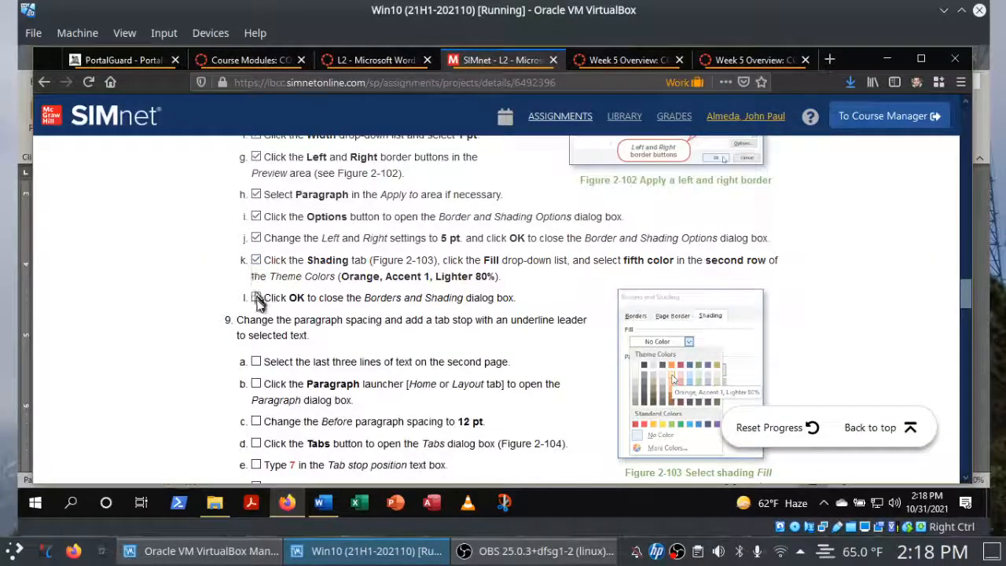
left_click(257, 297)
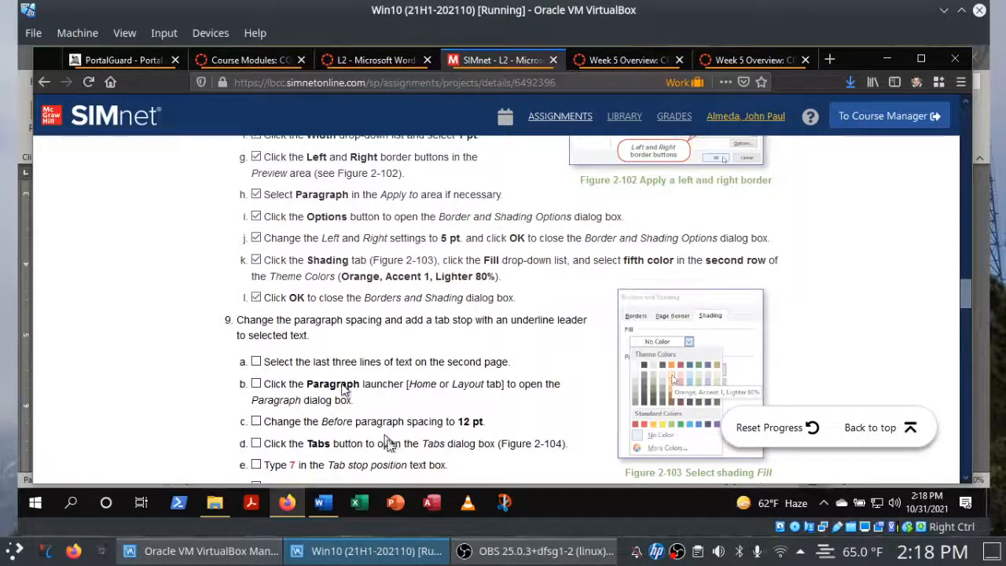
Switch to Word, apply the border and shading settings to the disclaimer paragraphs, and save the document.
left_click(322, 504)
left_click(603, 393)
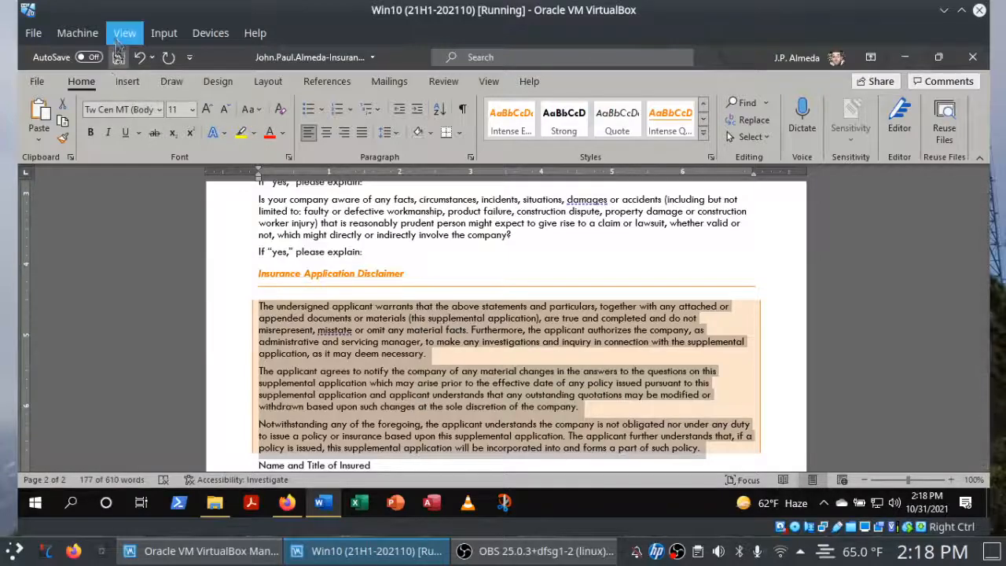
left_click(118, 58)
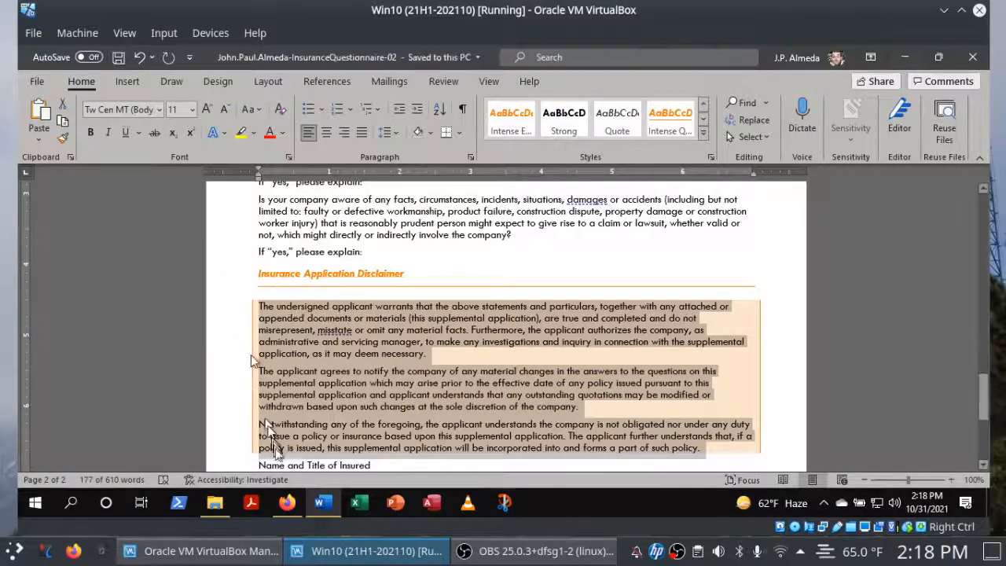
Select the last three lines of text on the second page in Word, and check off instruction 9a in Firefox.
left_click(287, 506)
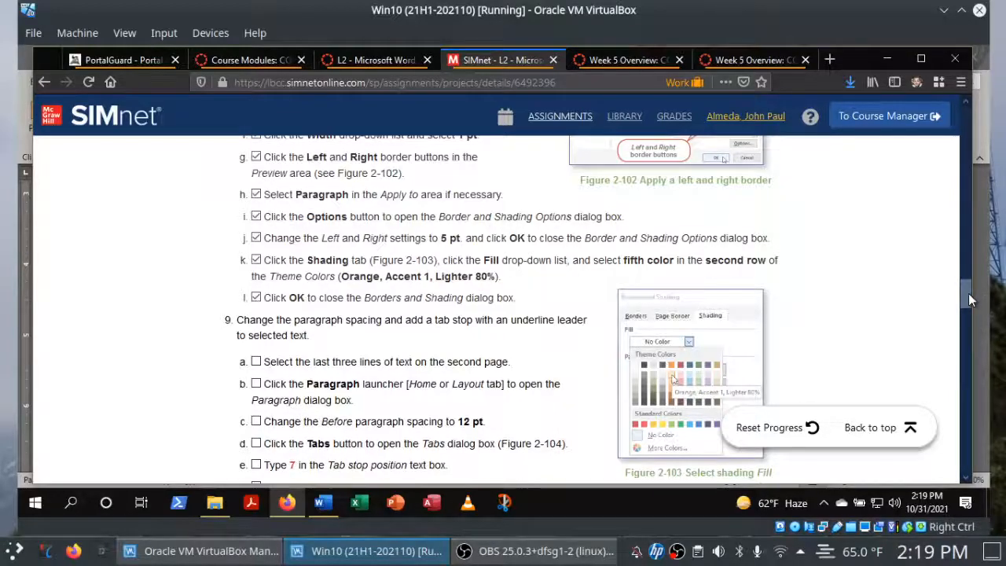
left_click_drag(970, 294, 964, 308)
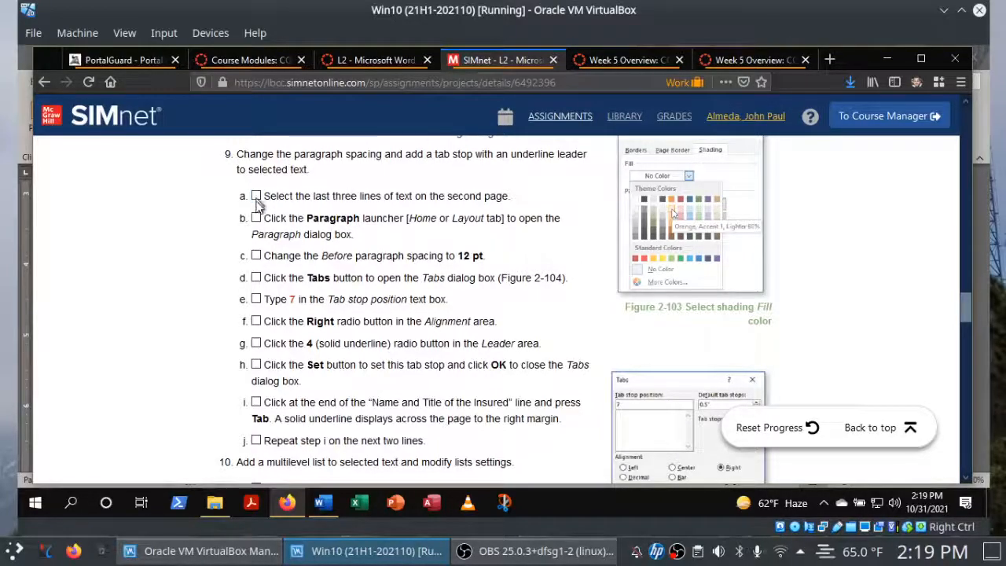
left_click(477, 449)
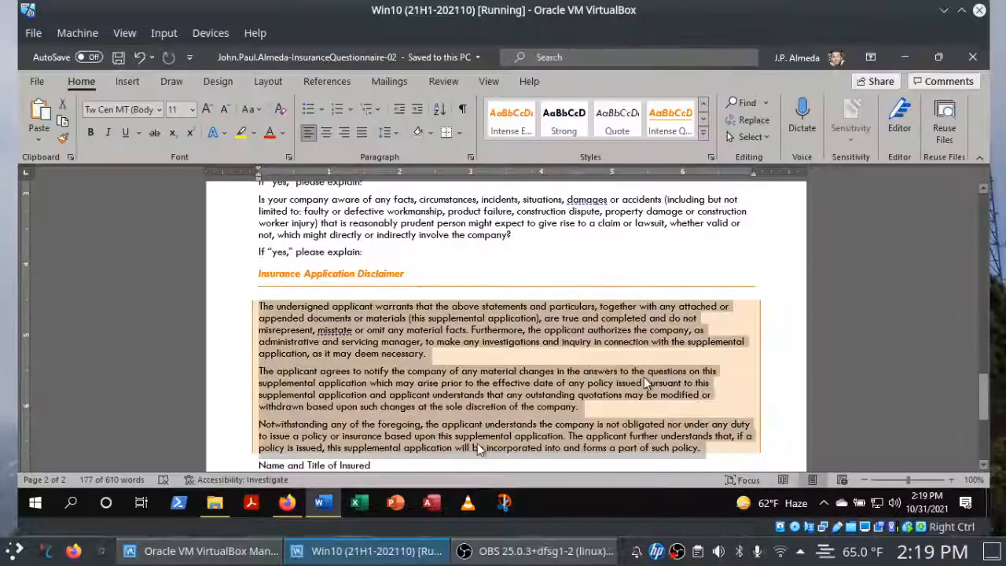
left_click(796, 337)
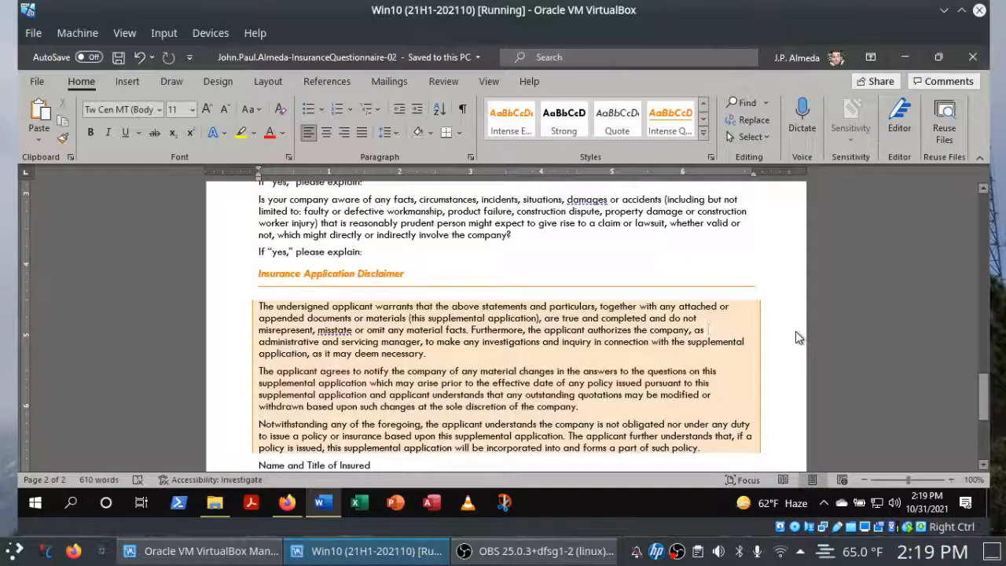
key("ctrl+End")
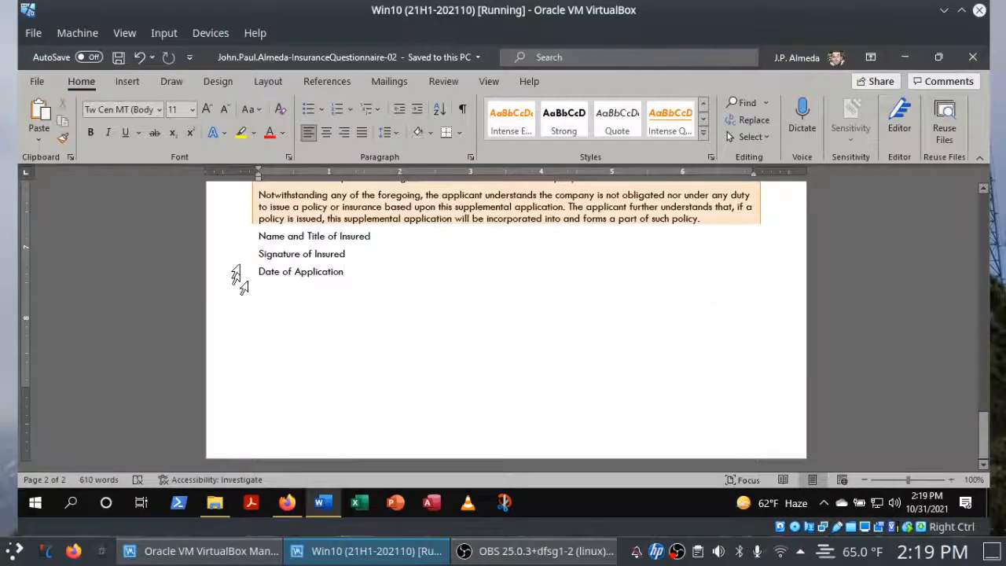
left_click_drag(226, 240, 218, 278)
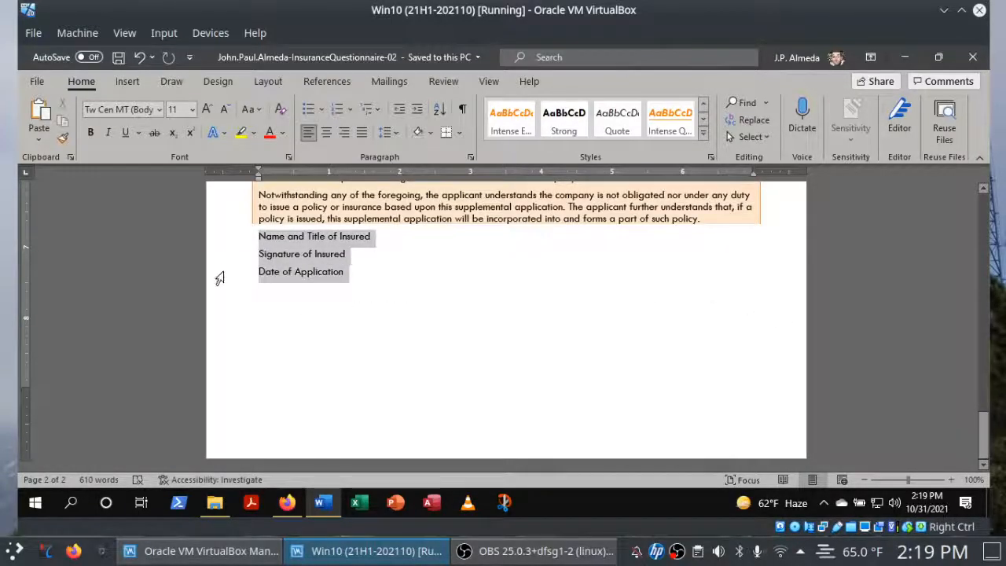
left_click(286, 504)
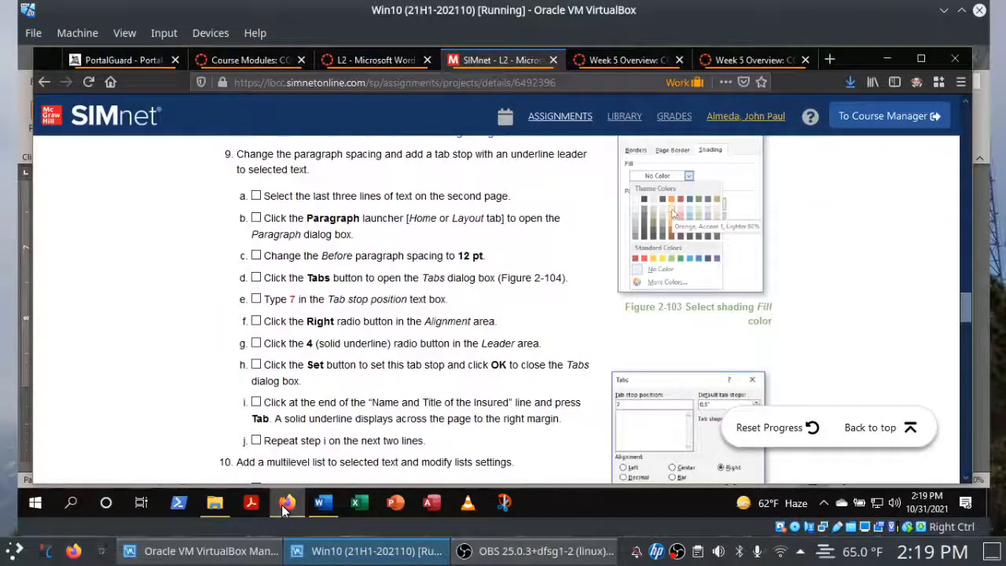
left_click(257, 197)
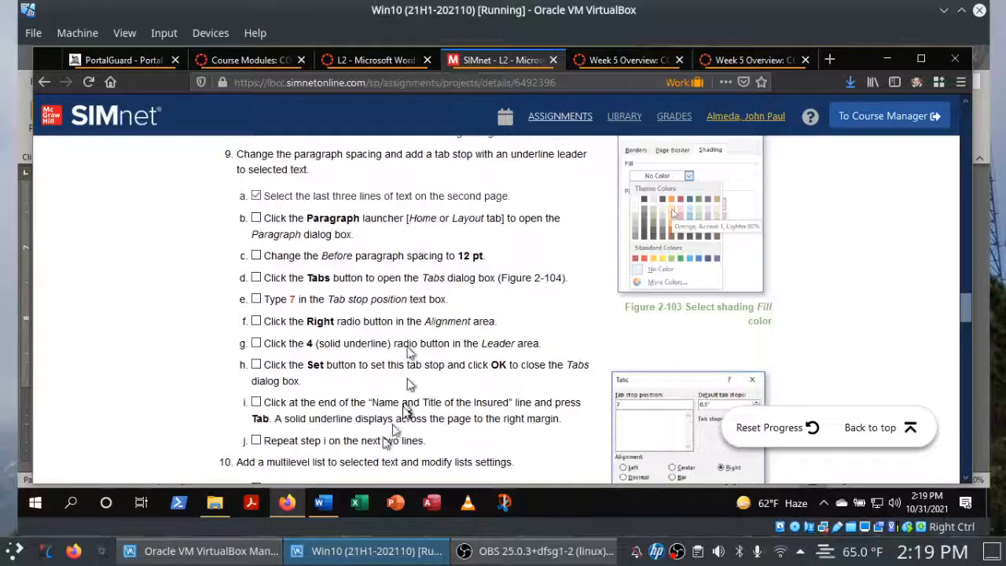
Open the Paragraph dialog for the three selected lines in Word, and check off instruction 9b in Firefox.
left_click(329, 500)
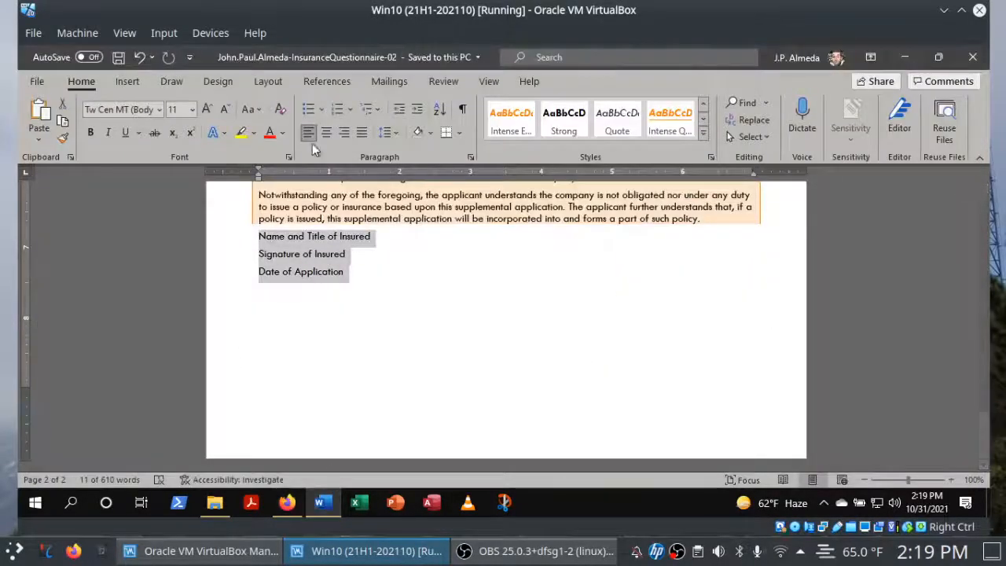
left_click(260, 81)
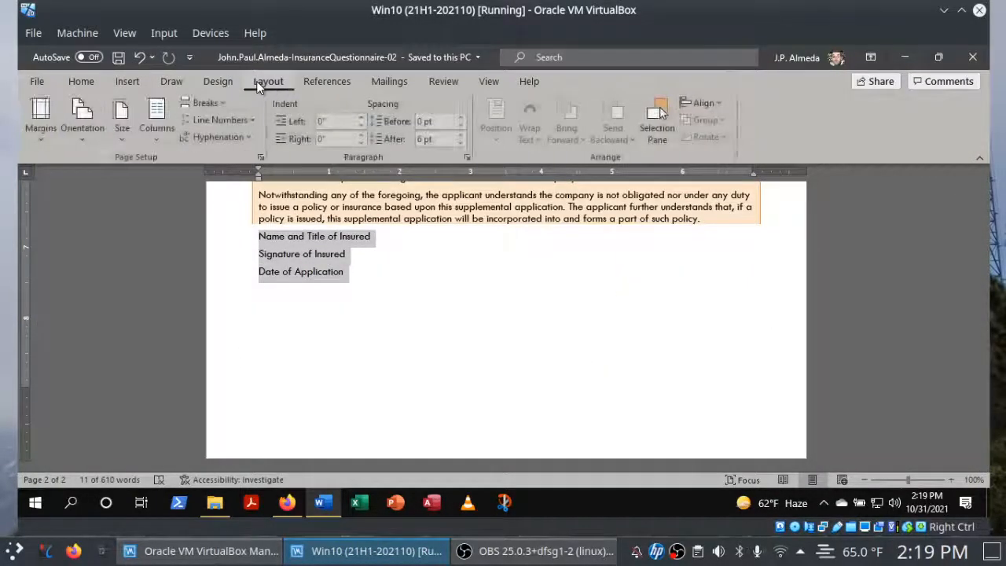
left_click(466, 159)
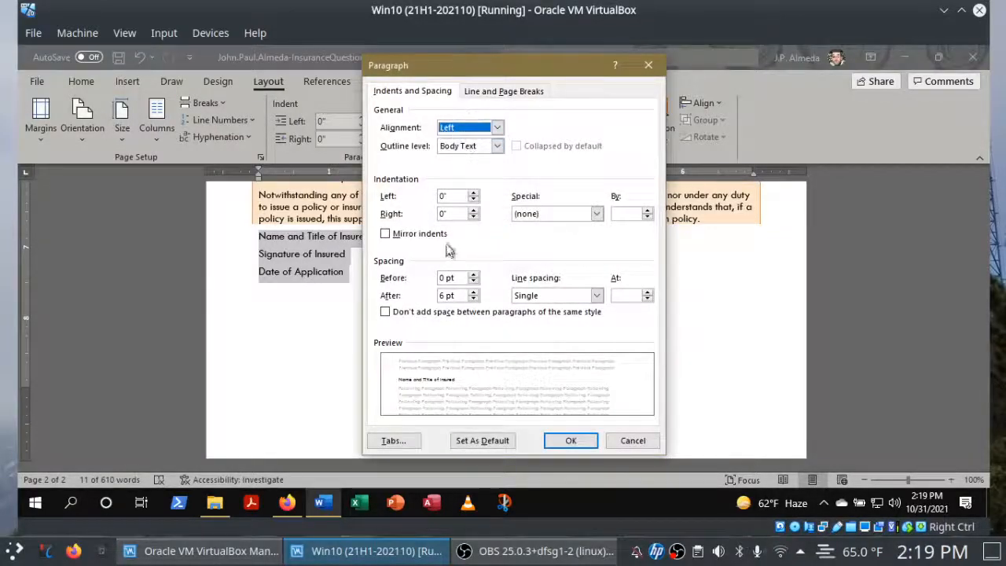
left_click(288, 503)
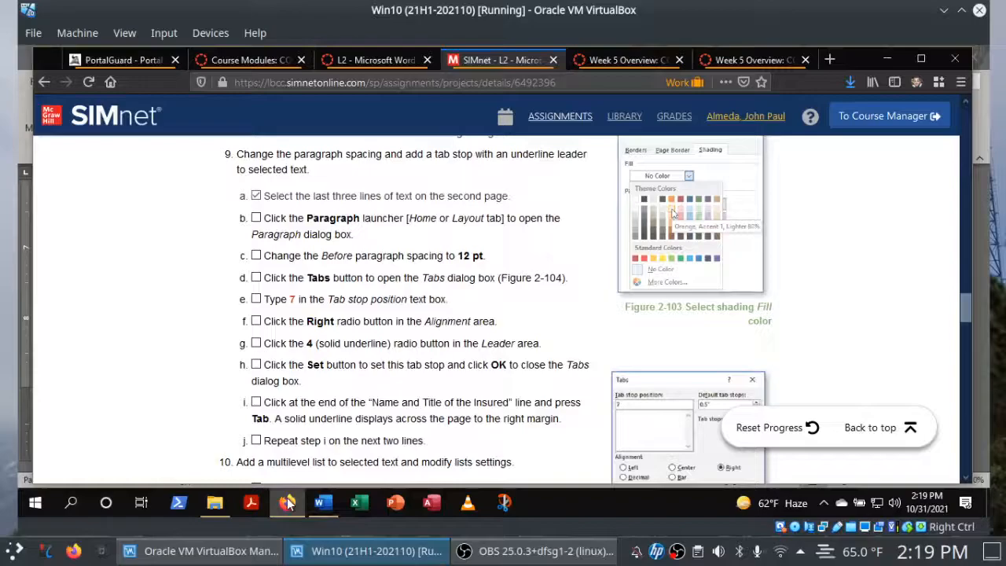
left_click(256, 219)
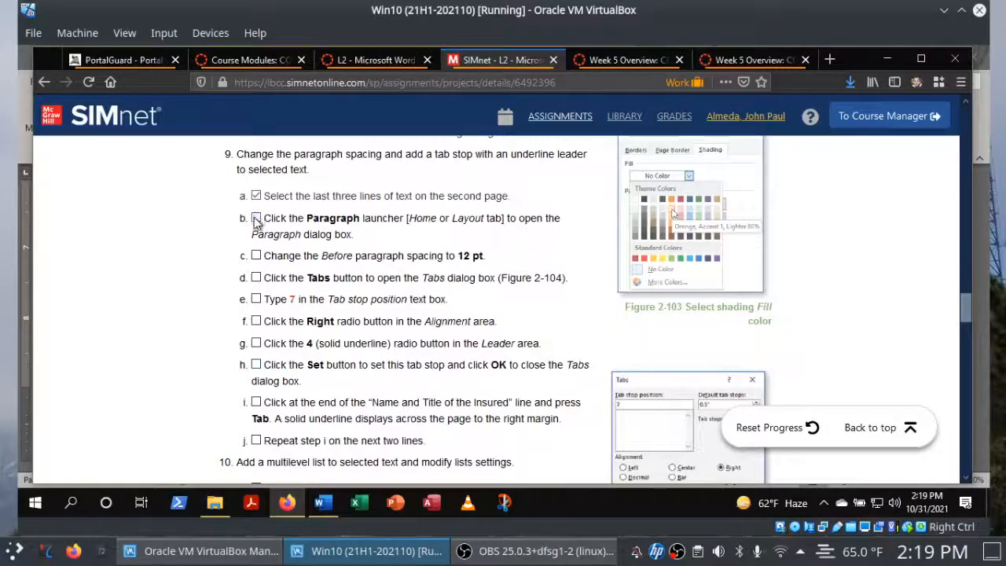
Set the Before paragraph spacing to 12 pt in Word, and check off instruction 9c in Firefox.
left_click(323, 504)
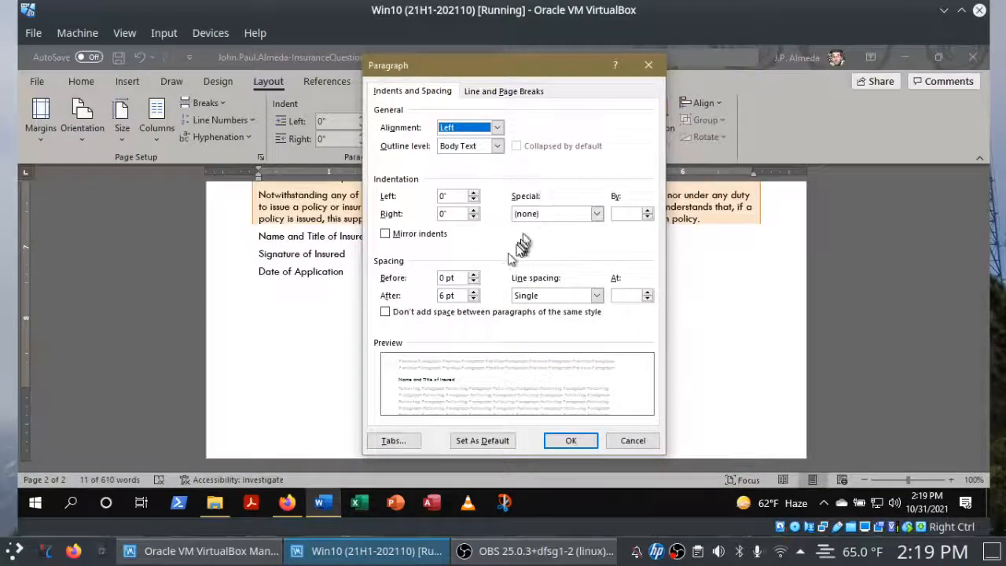
left_click(475, 275)
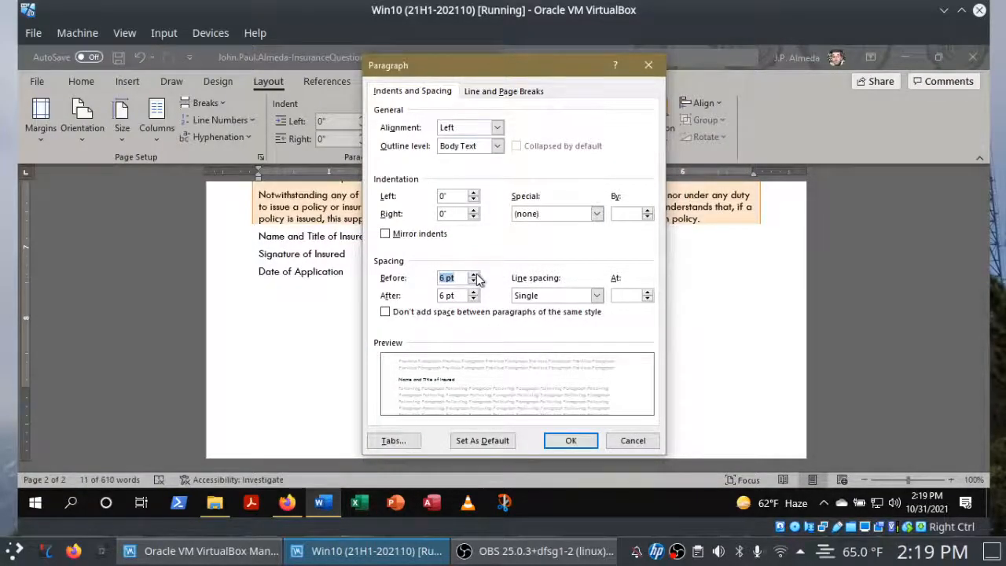
left_click(474, 275)
left_click(286, 502)
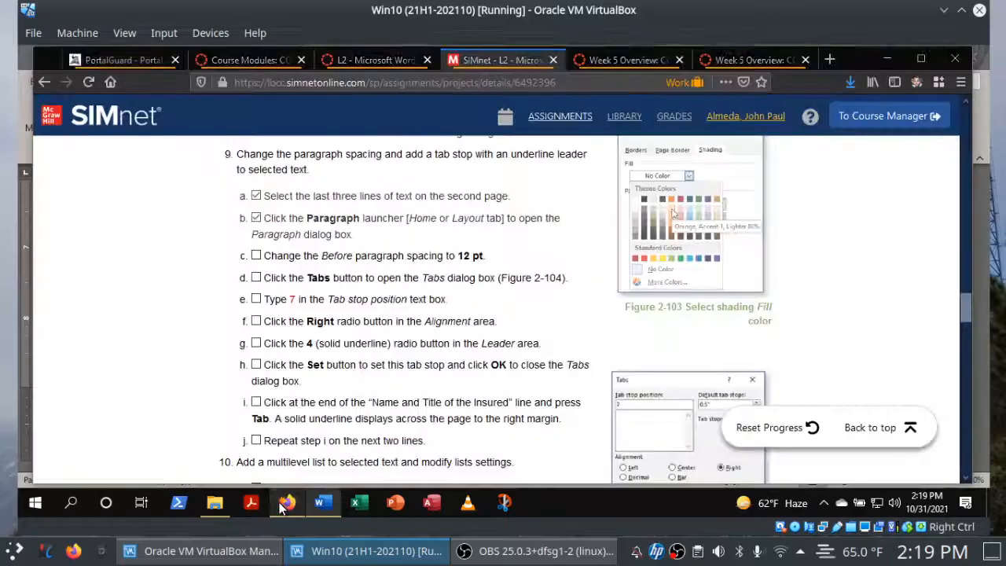
left_click(256, 256)
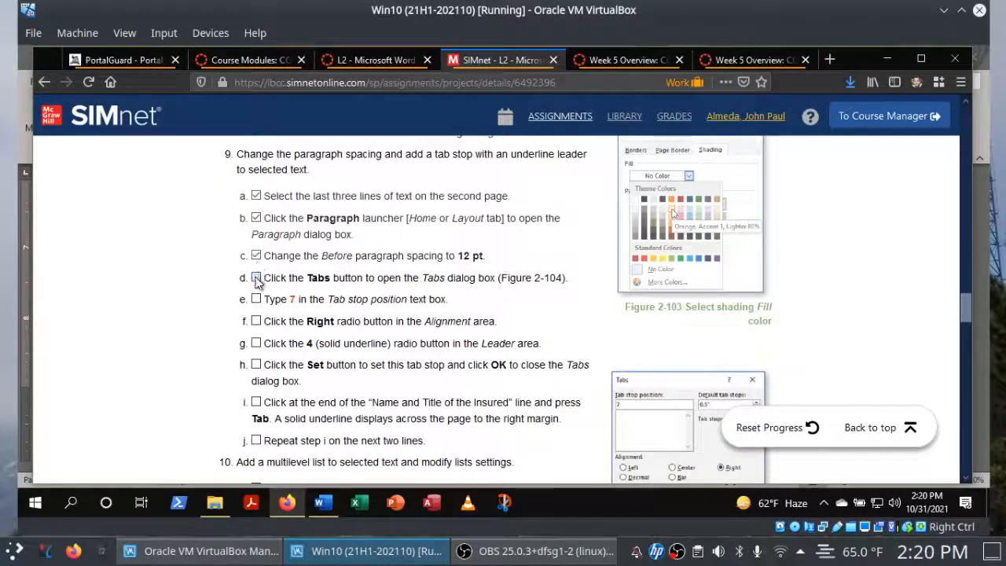
Open the Tabs dialog from the paragraph settings in Word, and check off instruction 9e in Firefox.
left_click(323, 506)
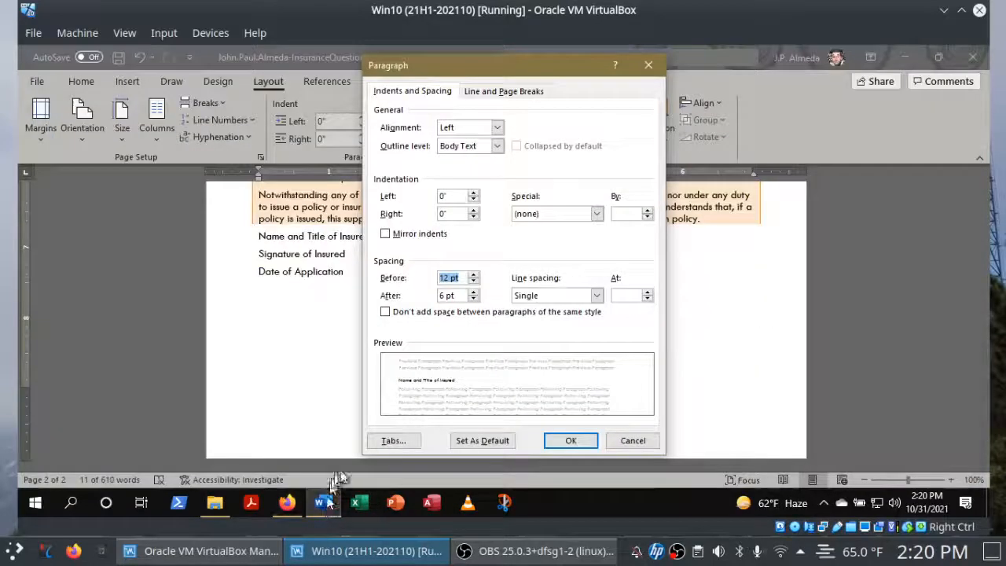
left_click(376, 443)
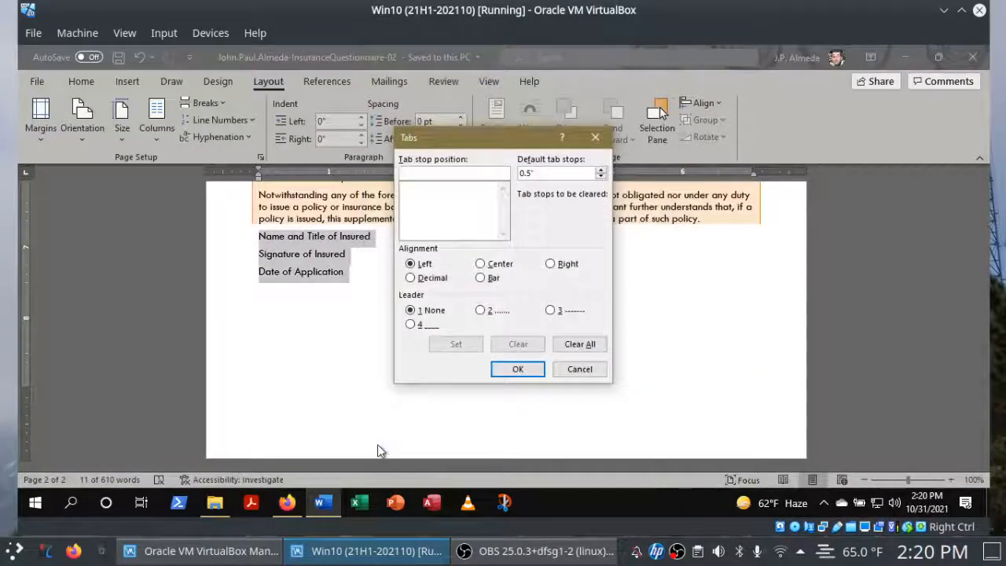
left_click(291, 505)
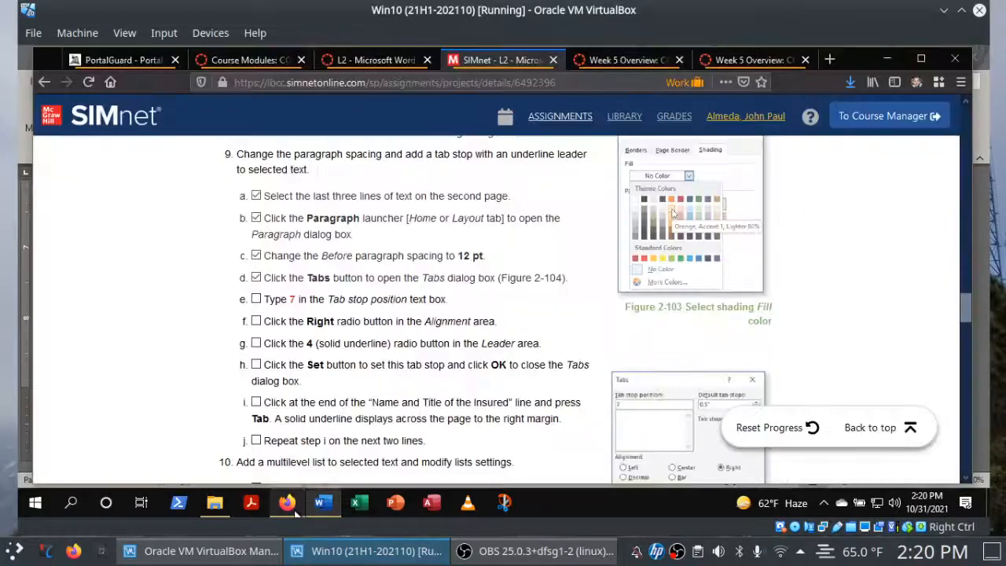
left_click(257, 300)
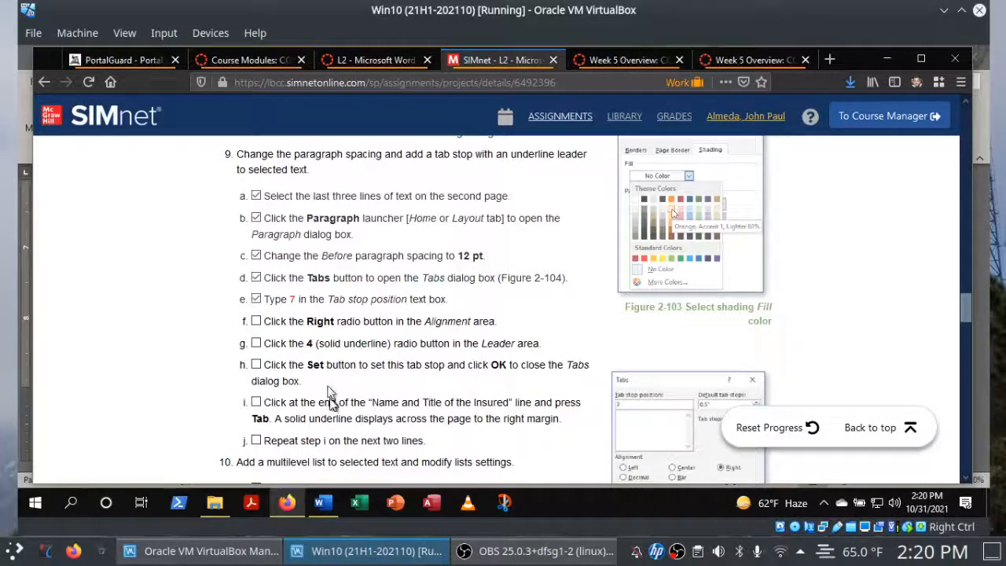
Enter a tab stop position of 7 with Right alignment in Word, and check off instructions 9f and 9g in Firefox.
left_click(320, 501)
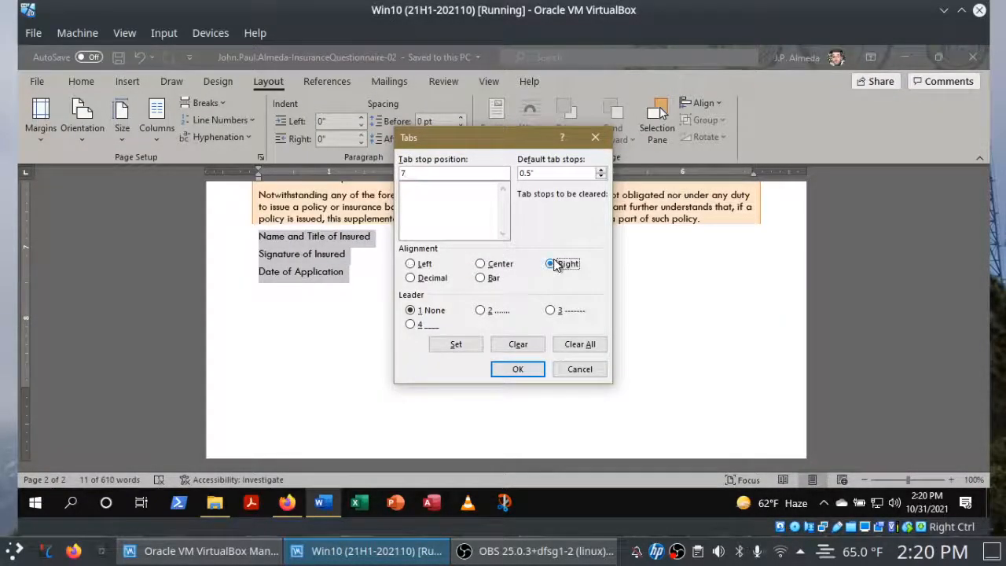
left_click(287, 502)
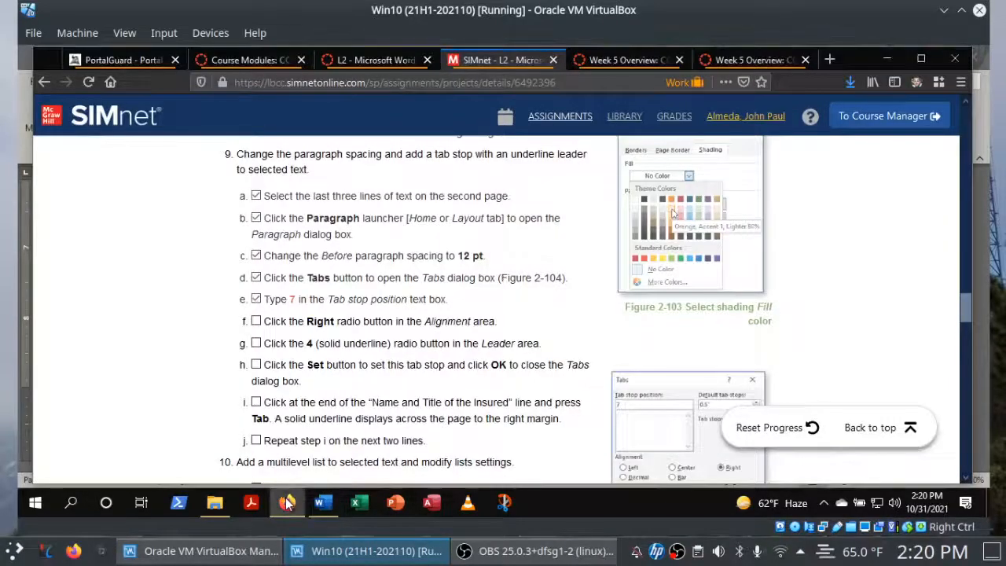
left_click(256, 321)
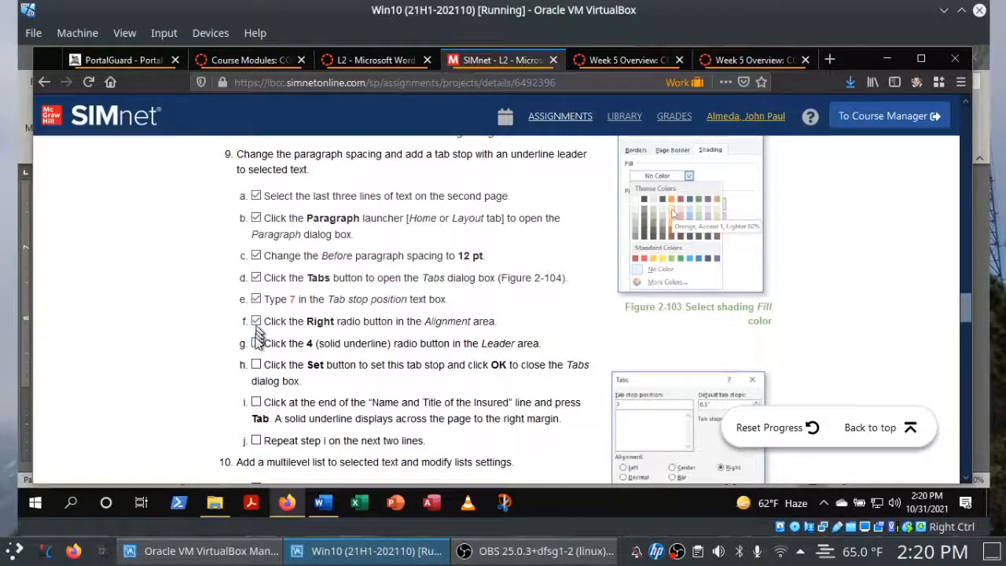
Choose leader 4 (solid underline) for the tab stop in Word, and check off instruction 9h in Firefox.
left_click(315, 505)
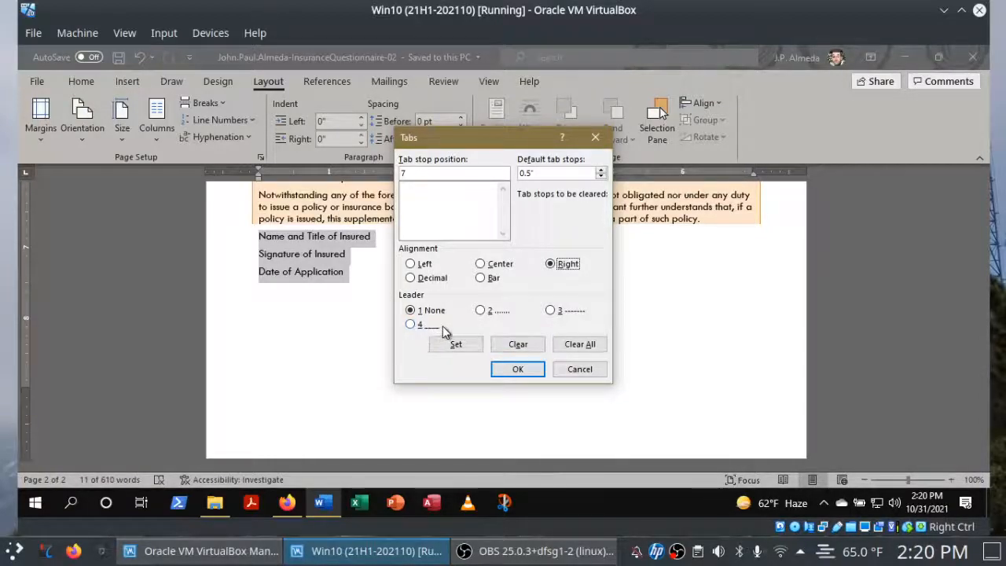
left_click(411, 326)
left_click(287, 503)
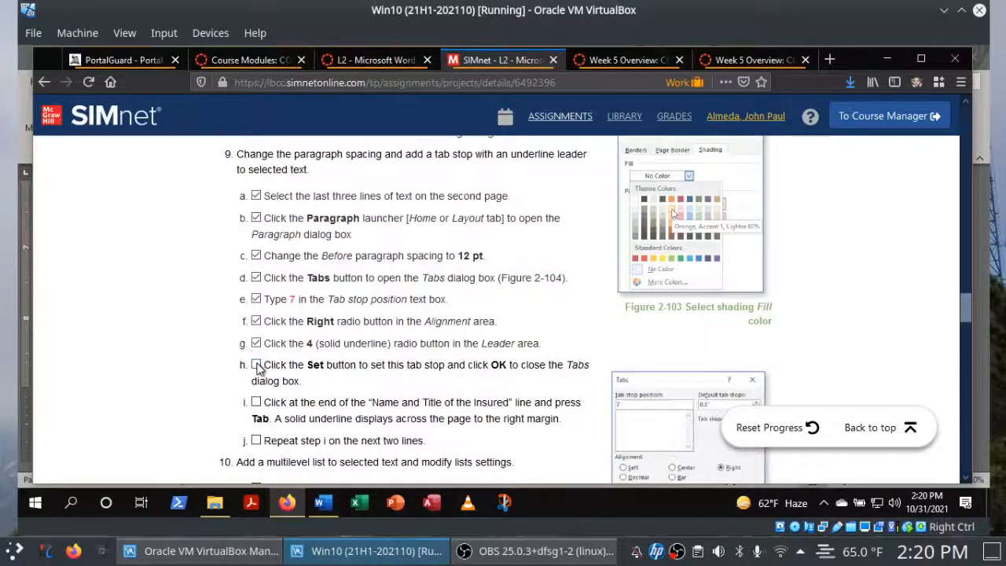
left_click(256, 364)
Set the 7" tab stop in Word, check off instruction 9i in Firefox, and apply the tab settings to the three lines.
left_click(323, 506)
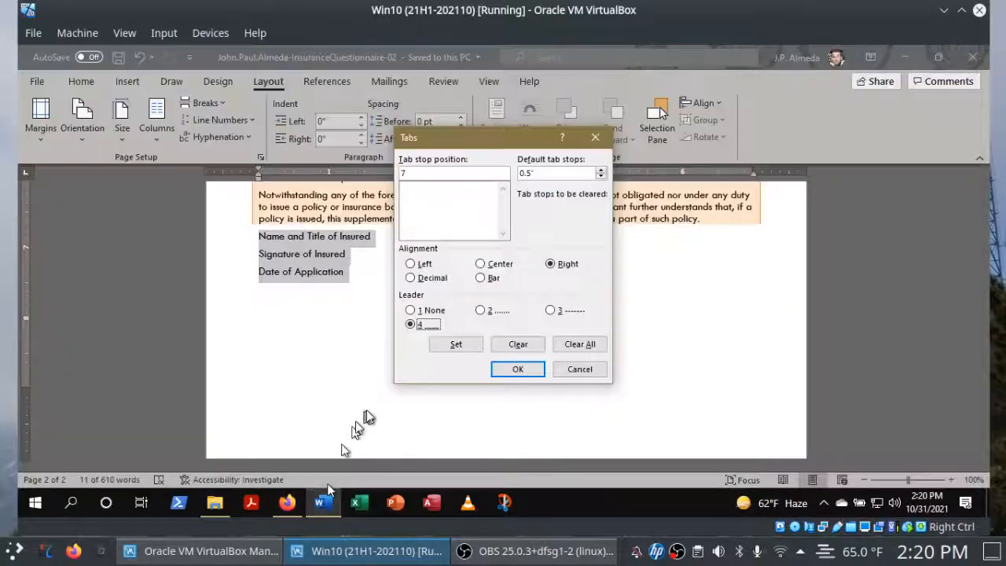
left_click(455, 346)
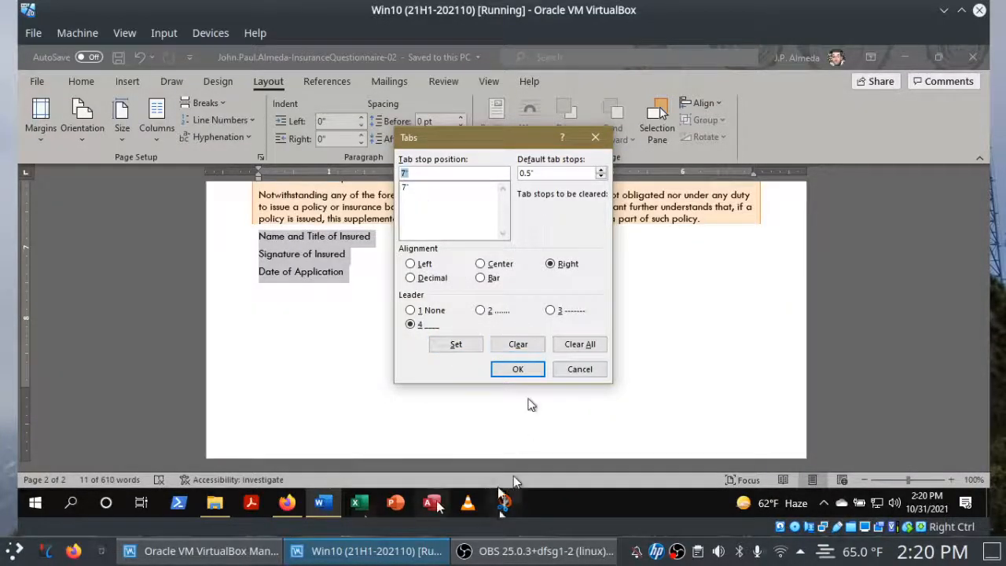
left_click(290, 505)
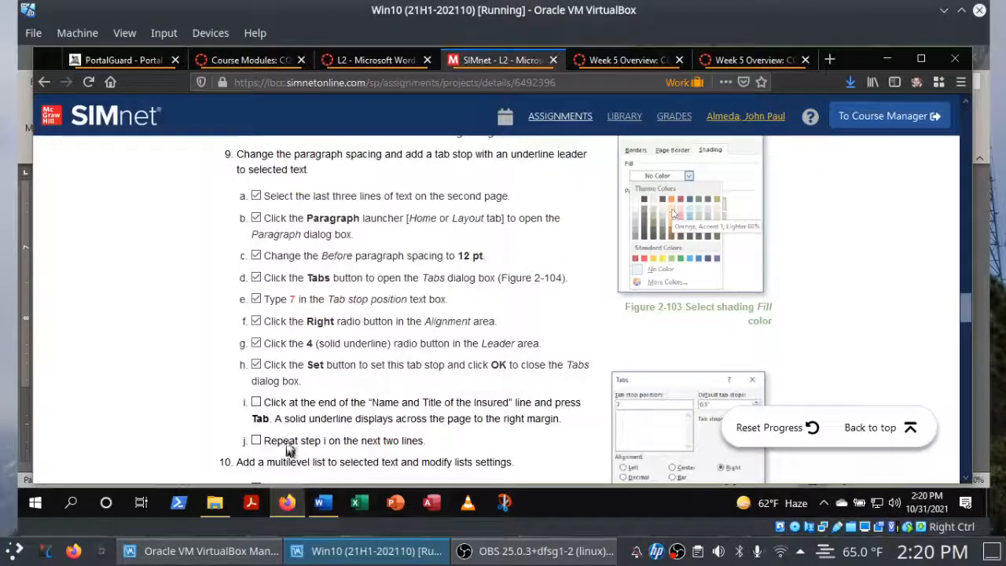
left_click(256, 403)
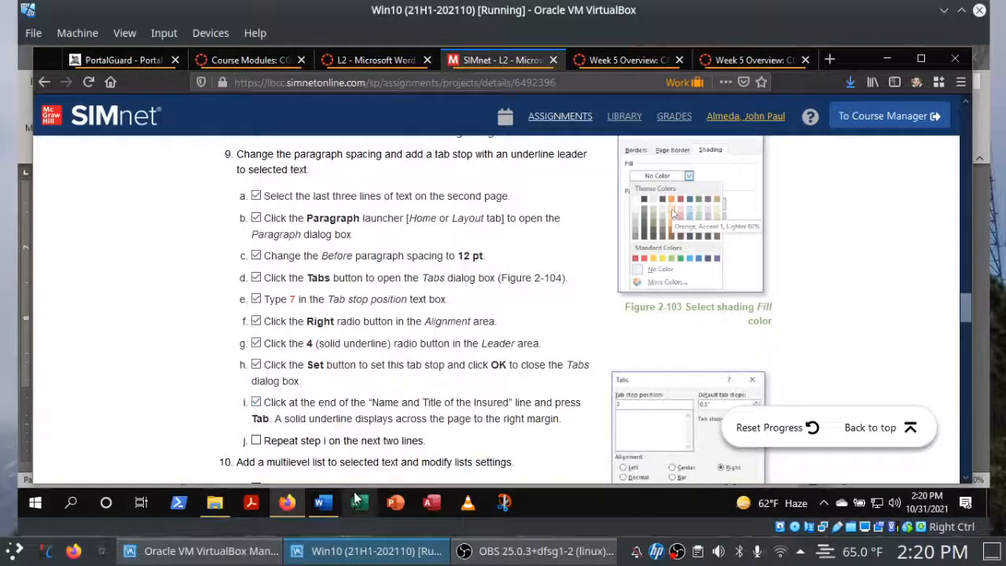
left_click(323, 503)
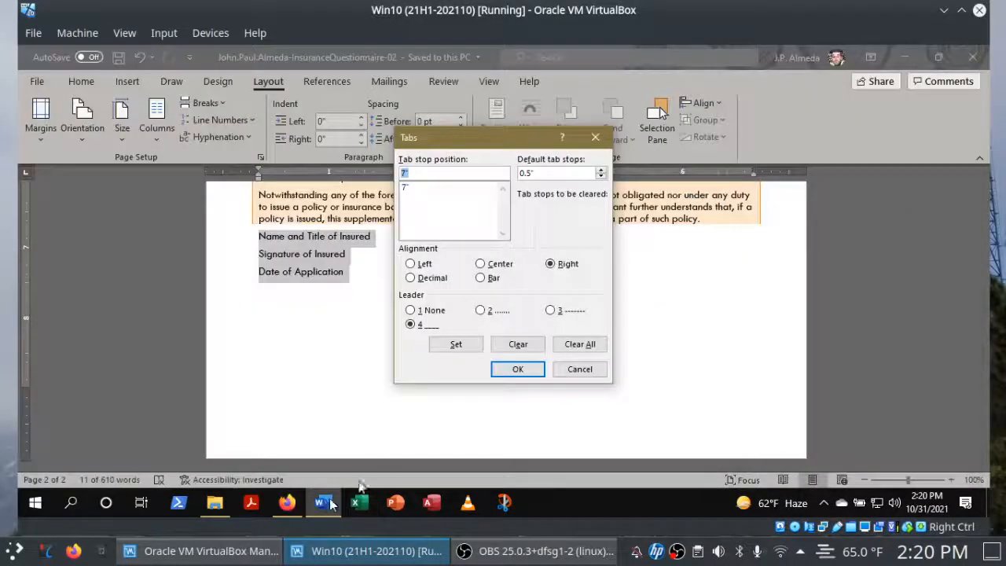
left_click(534, 373)
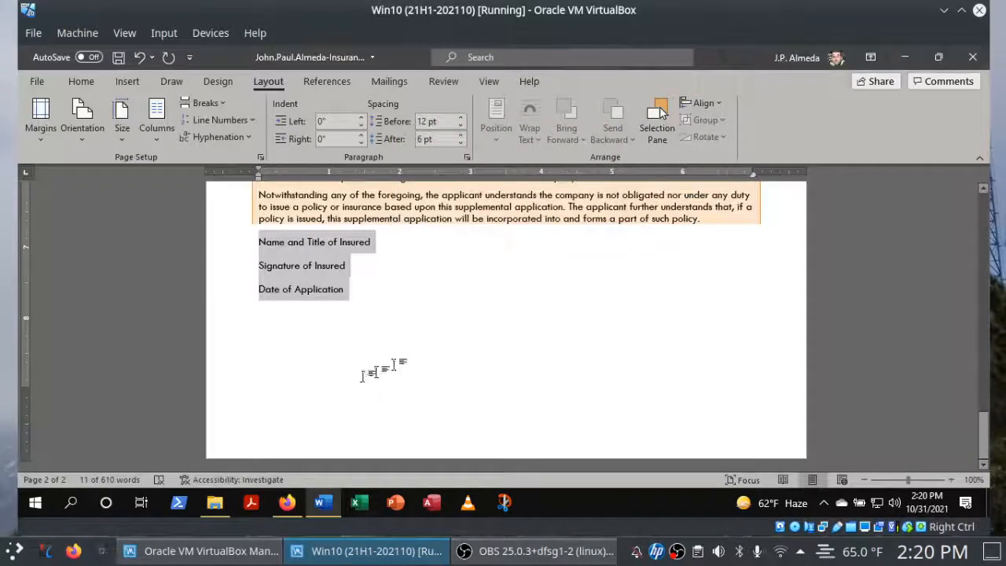
Insert a tab after "Name and Title of Insured" in Word, and check off instruction 9j in Firefox.
left_click(289, 508)
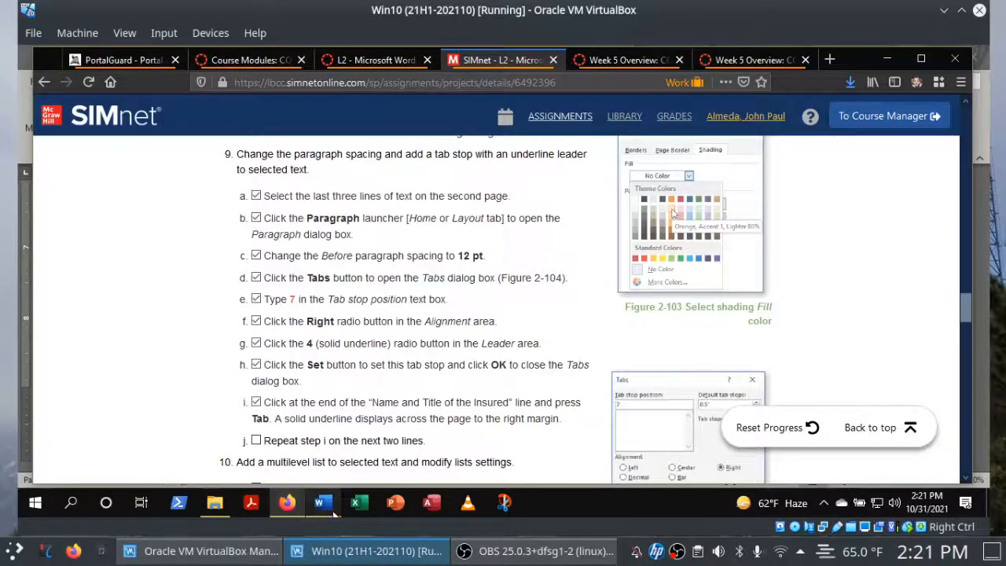
left_click(322, 508)
left_click(389, 237)
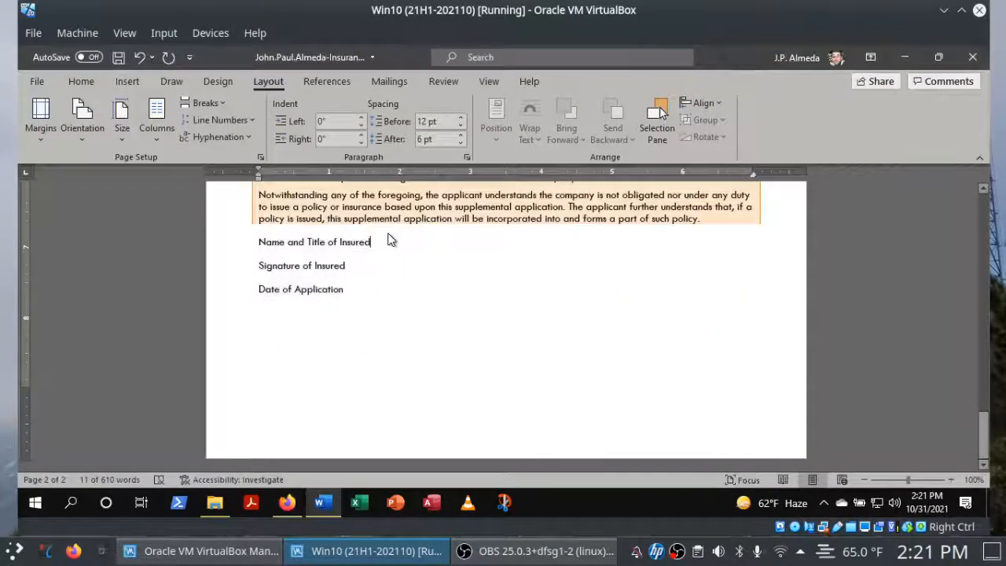
key("Tab")
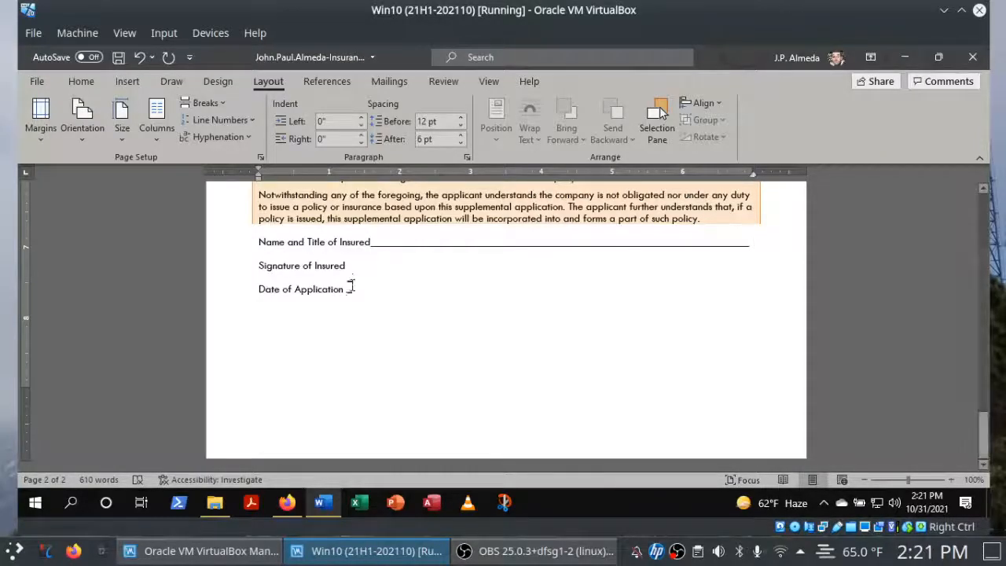
left_click(288, 503)
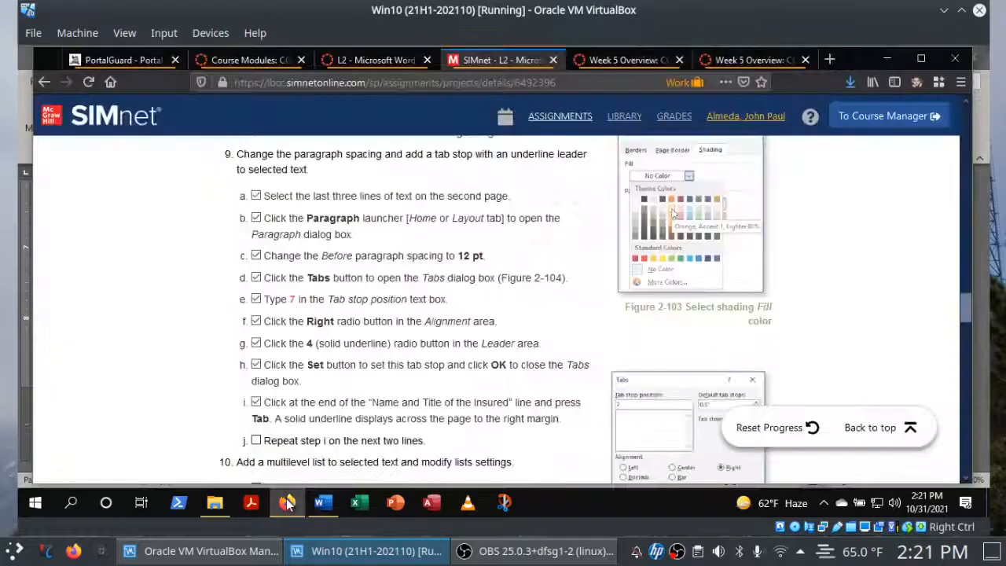
left_click(257, 441)
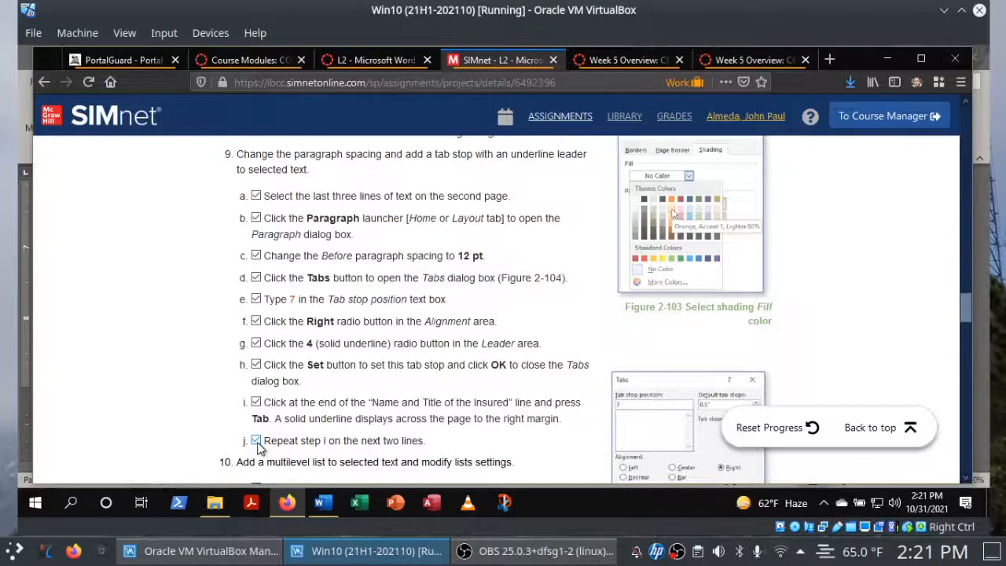
Switch to Word, insert a tab after "Signature of Insured" and after "Date of Application", and save the document.
left_click(324, 503)
left_click(358, 269)
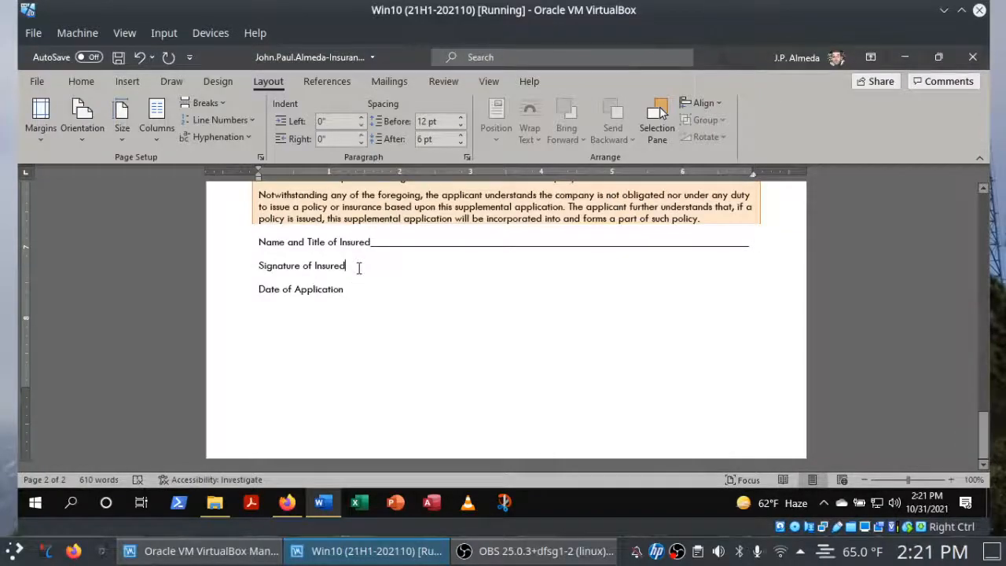
key("Tab")
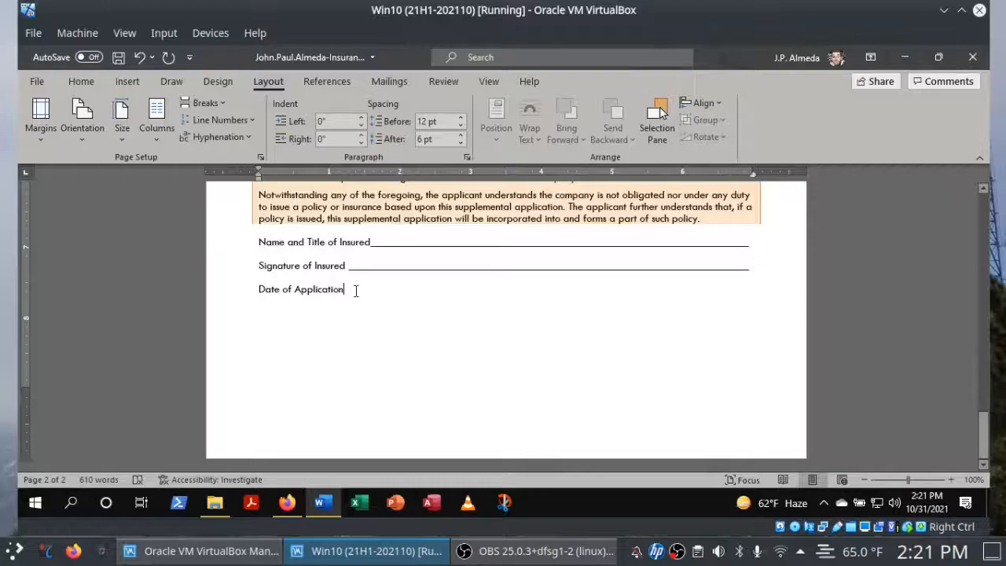
left_click(357, 291)
key("Tab")
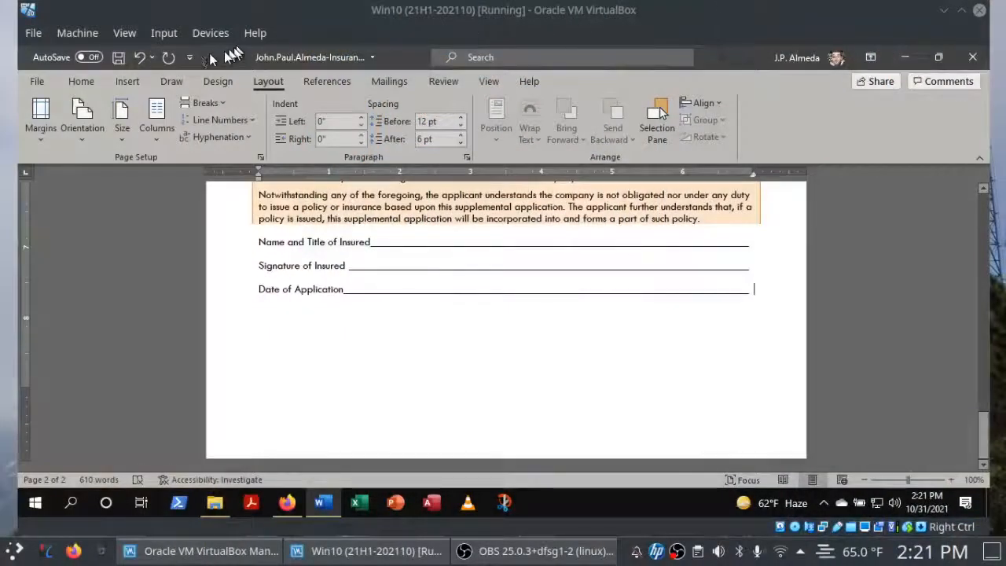
left_click(111, 58)
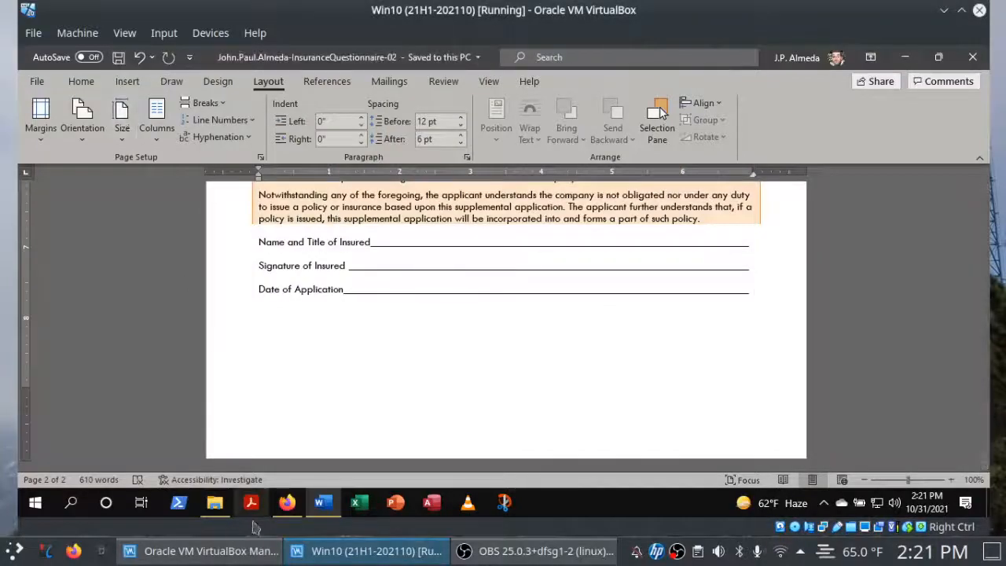
Review instruction 10 in Firefox, locate the "Applicant" line on the first page in Word, and check off instruction 10a.
left_click(284, 504)
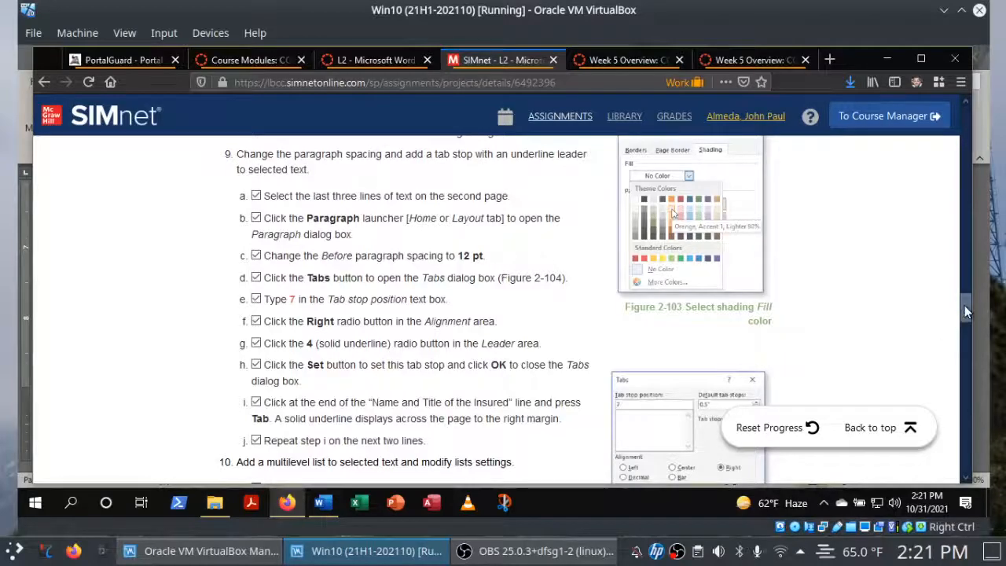
left_click_drag(965, 305, 960, 333)
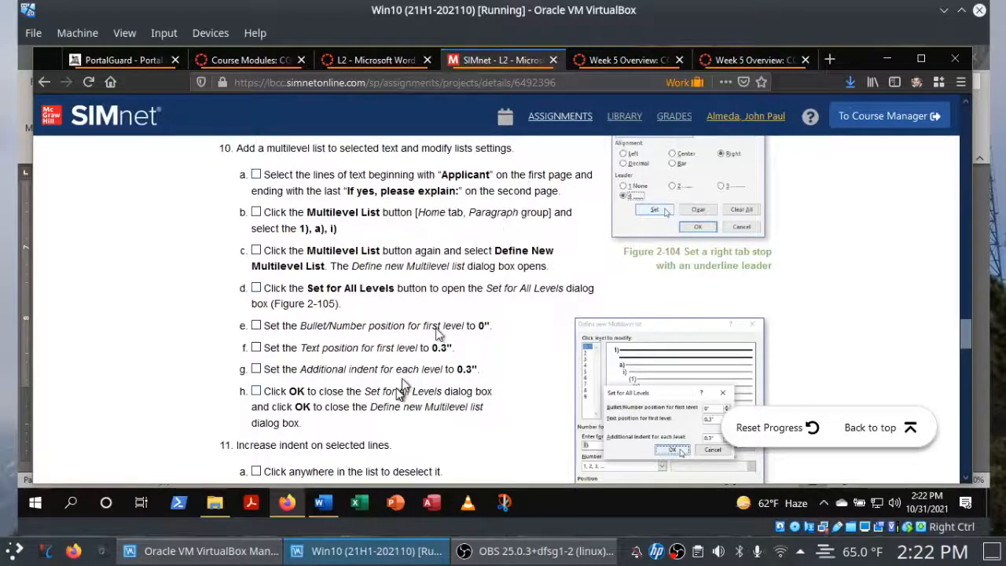
left_click(323, 502)
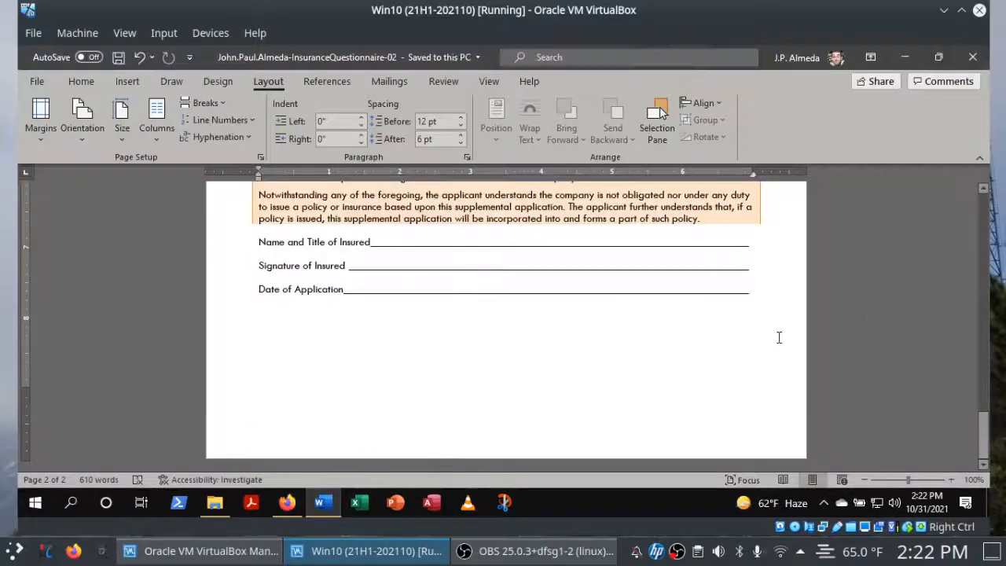
scroll(987, 226, "up", 15)
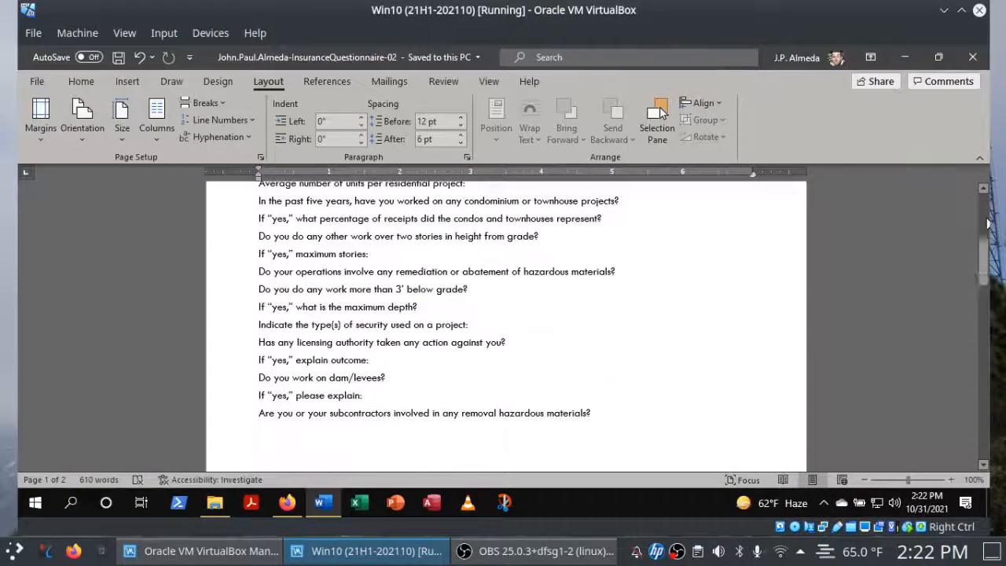
scroll(988, 224, "up", 5)
left_click_drag(988, 245, 987, 246)
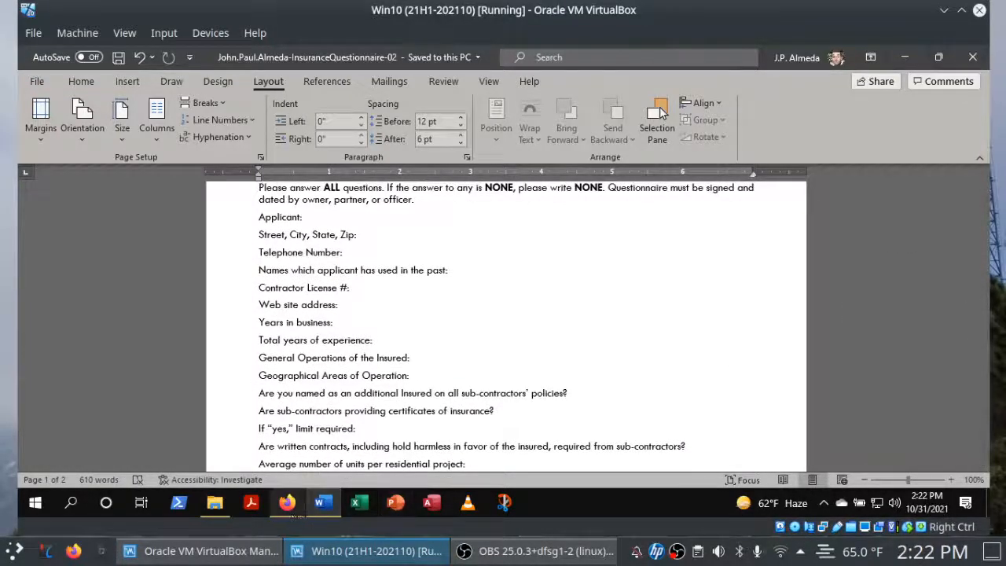
left_click(288, 507)
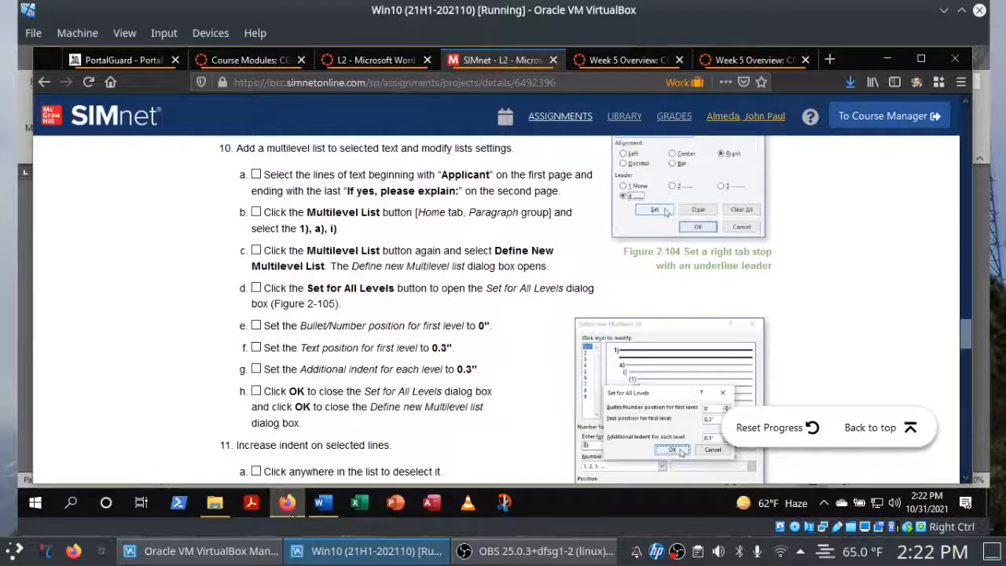
left_click(257, 175)
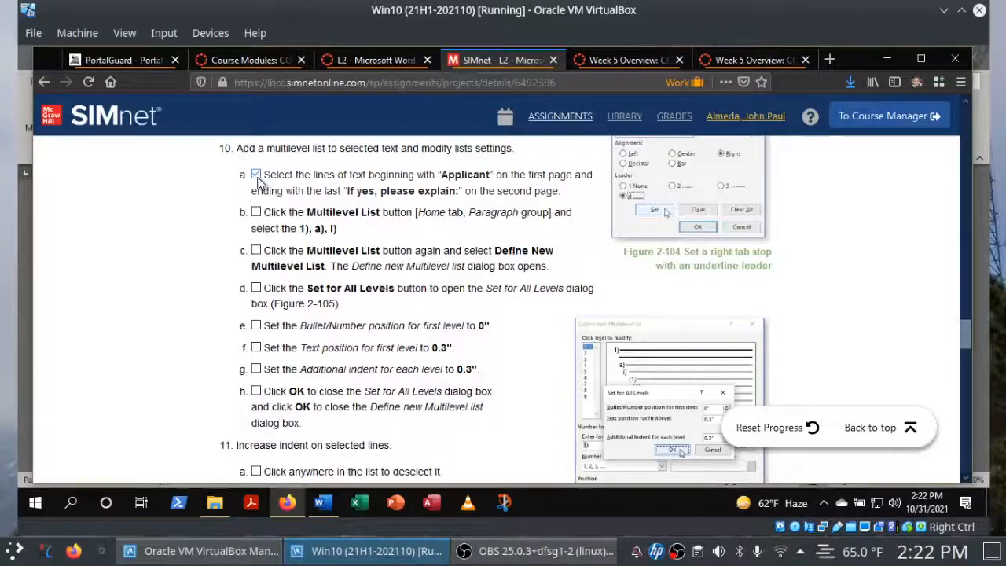
Select the lines from "Applicant" through the last "If yes, please explain:" in Word, and check off instruction 10b in Firefox.
left_click(323, 502)
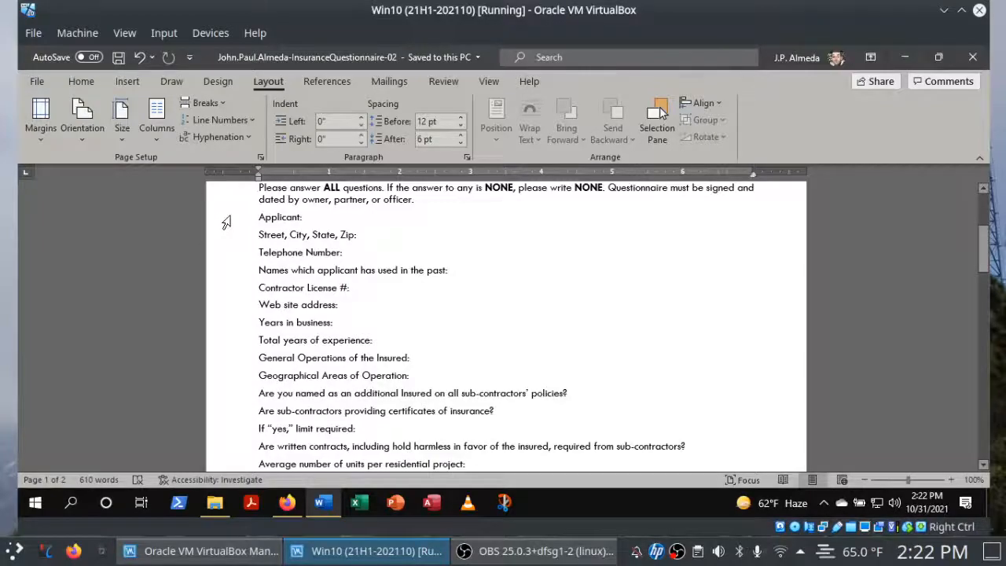
mouse_move(226, 222)
left_mouse_down()
mouse_move(229, 414)
mouse_move(218, 508)
mouse_move(245, 213)
mouse_move(244, 223)
left_mouse_up()
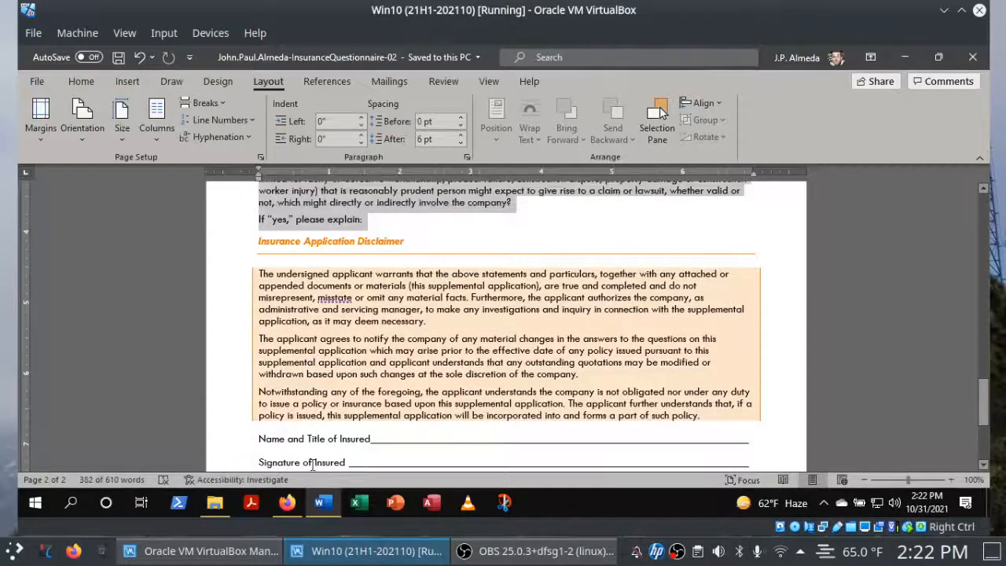
left_click(292, 508)
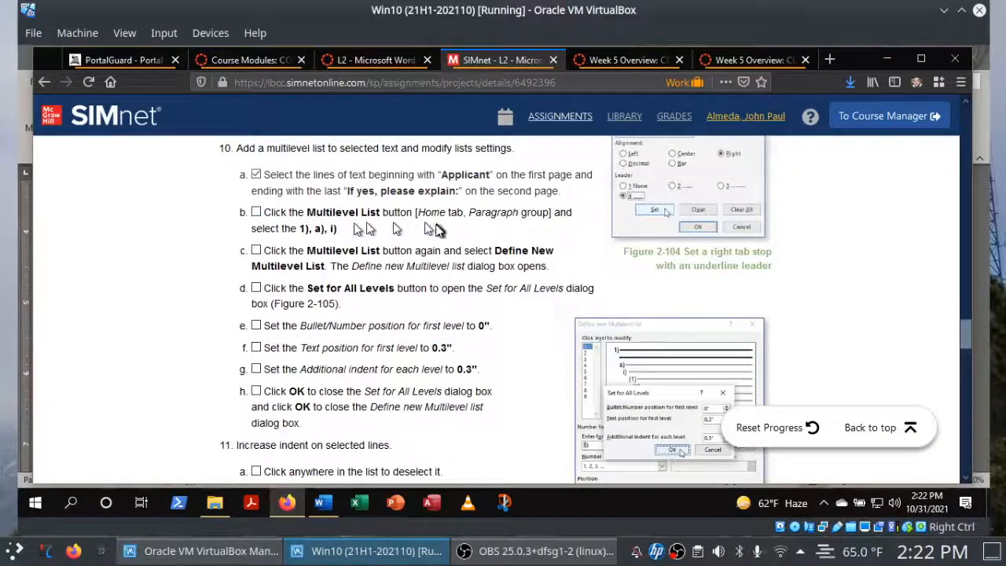
left_click(257, 212)
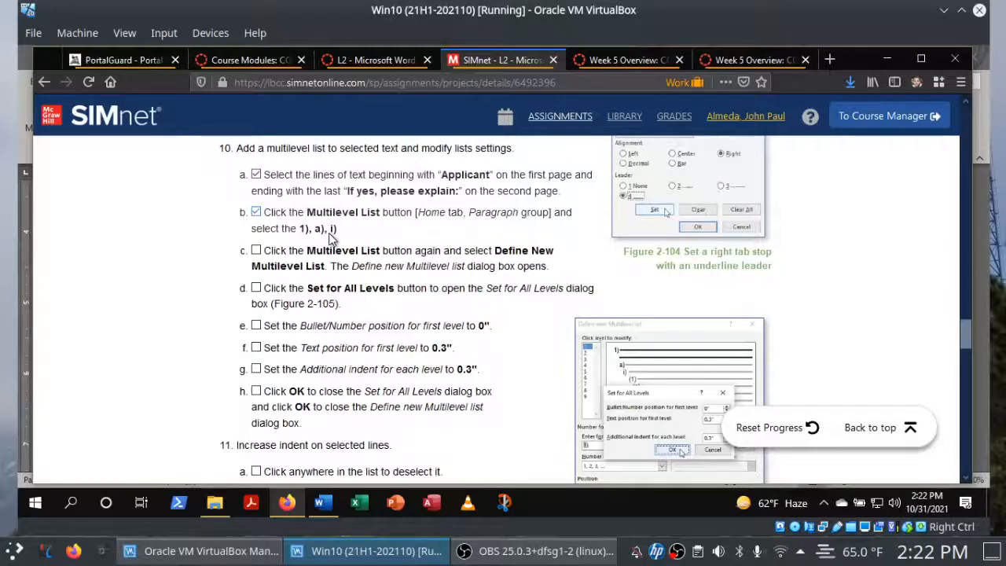
Switch to Word and apply the 1), a), i) multilevel list to the selected questionnaire lines.
left_click(320, 503)
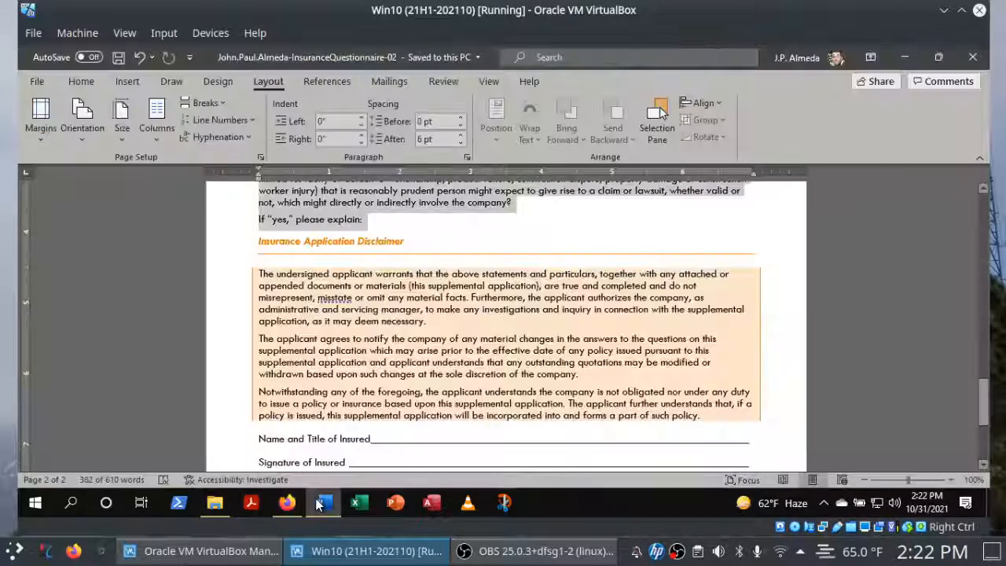
left_click(68, 79)
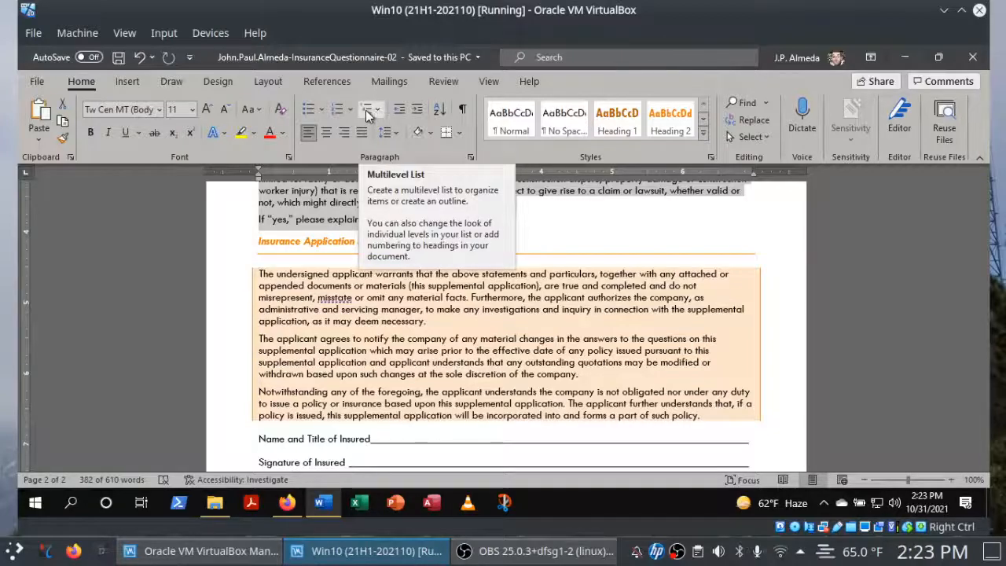
left_click(366, 110)
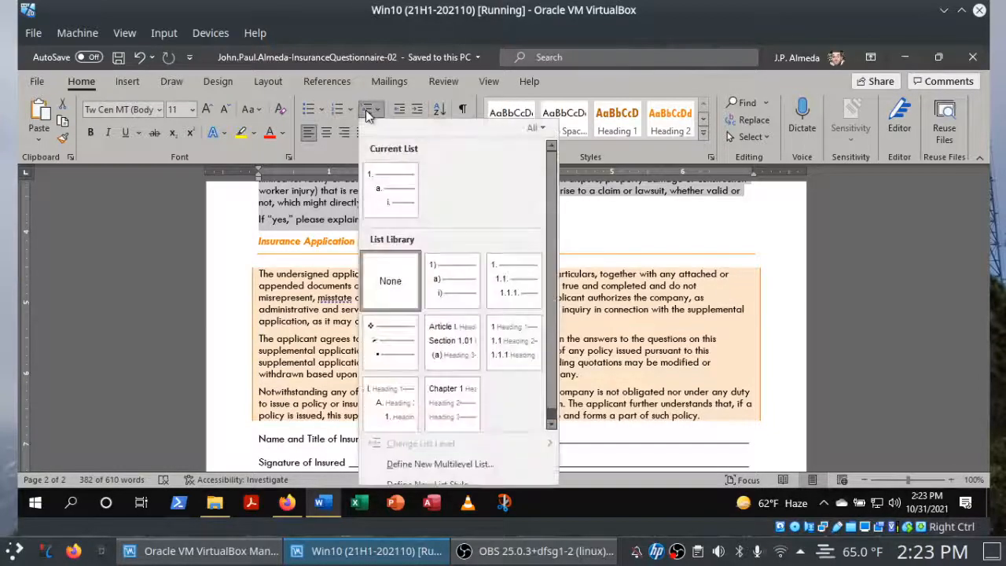
mouse_move(401, 202)
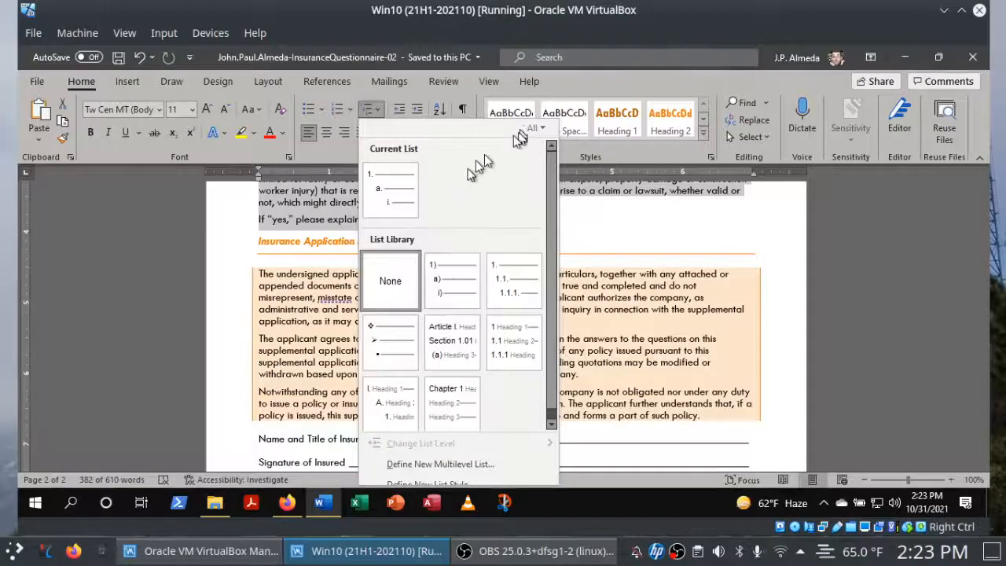
left_click(287, 505)
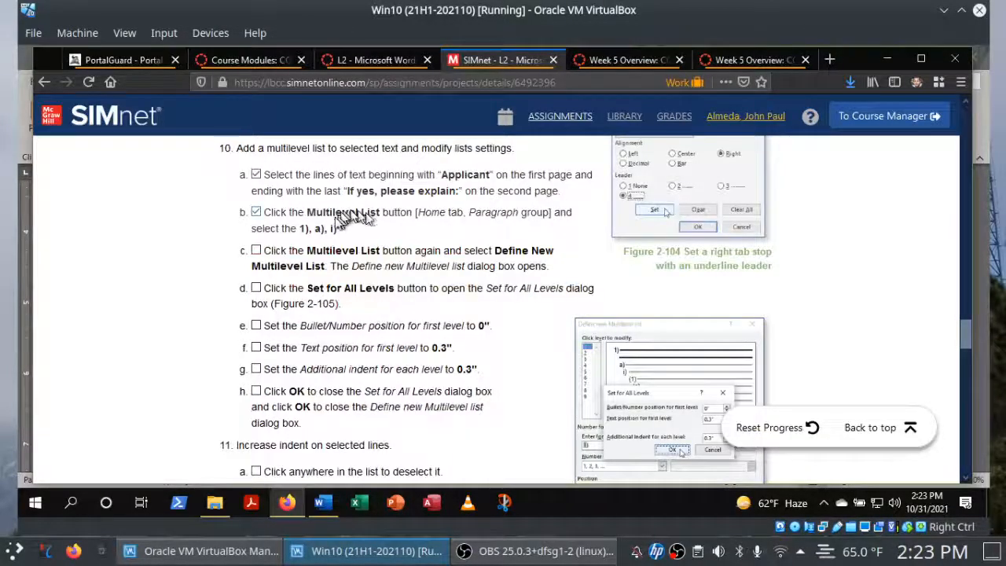
left_click(322, 503)
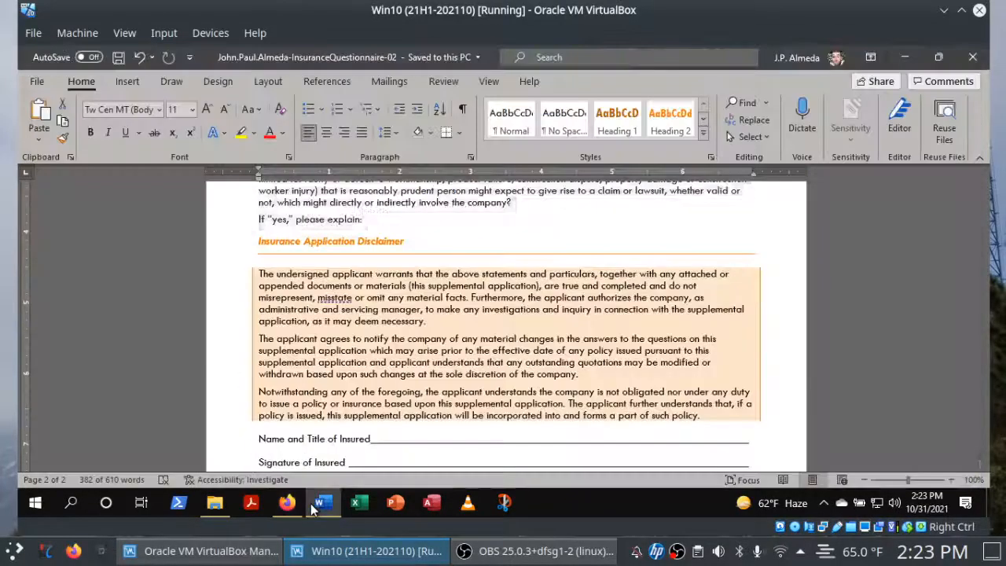
left_click(379, 111)
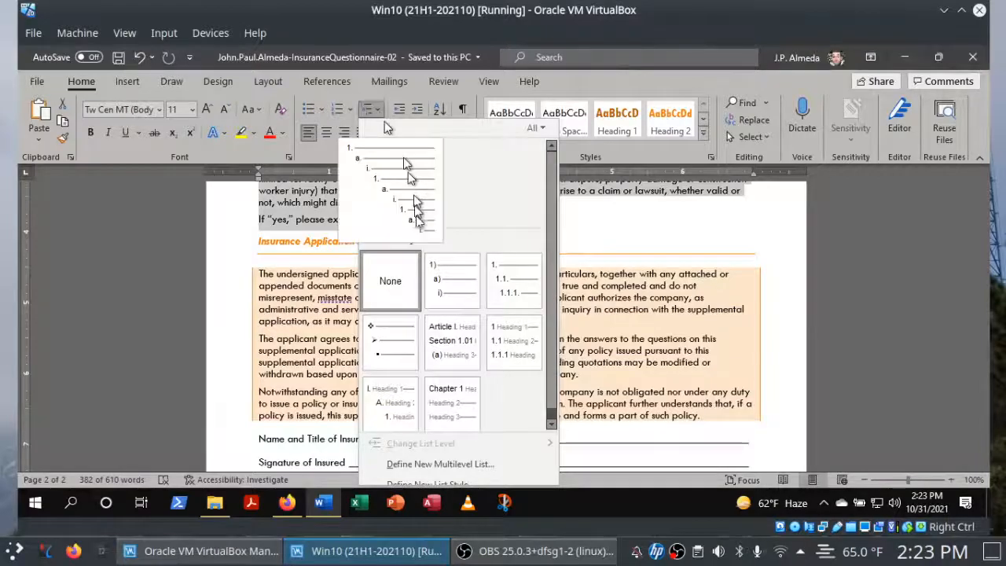
left_click(446, 275)
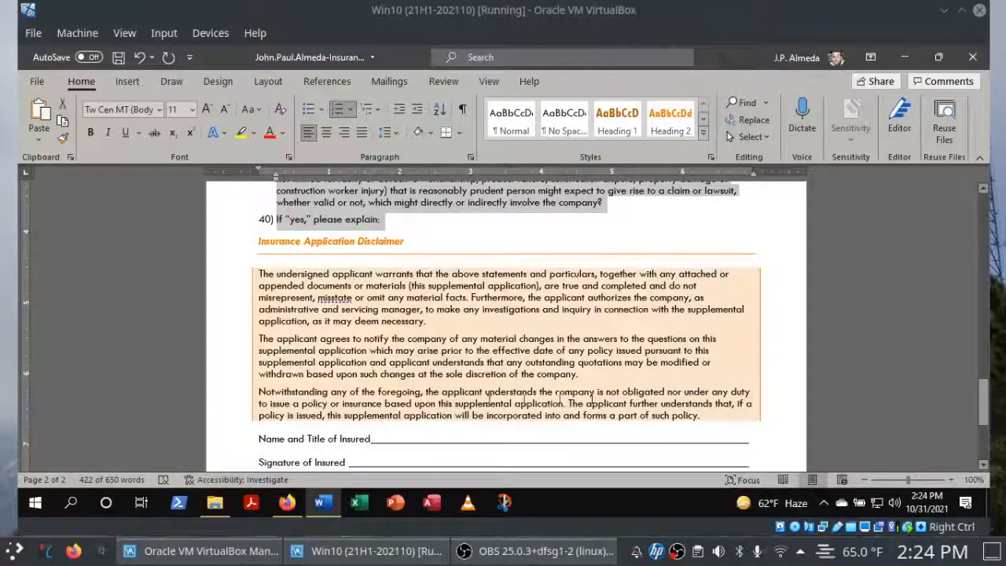
Check off instruction 10c in Firefox, and start defining a new multilevel list for the selected lines in Word.
left_click(288, 504)
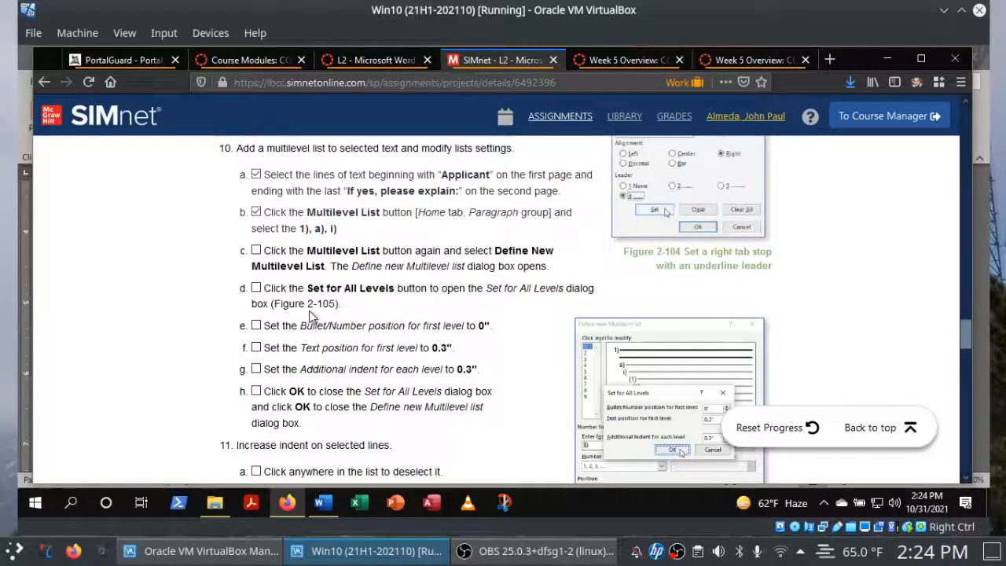
left_click(256, 251)
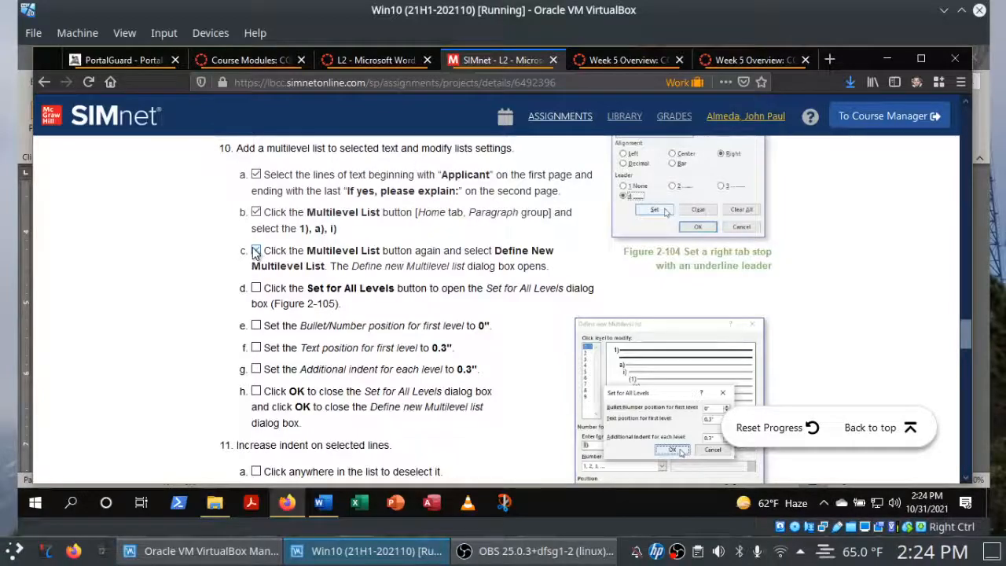
left_click(334, 509)
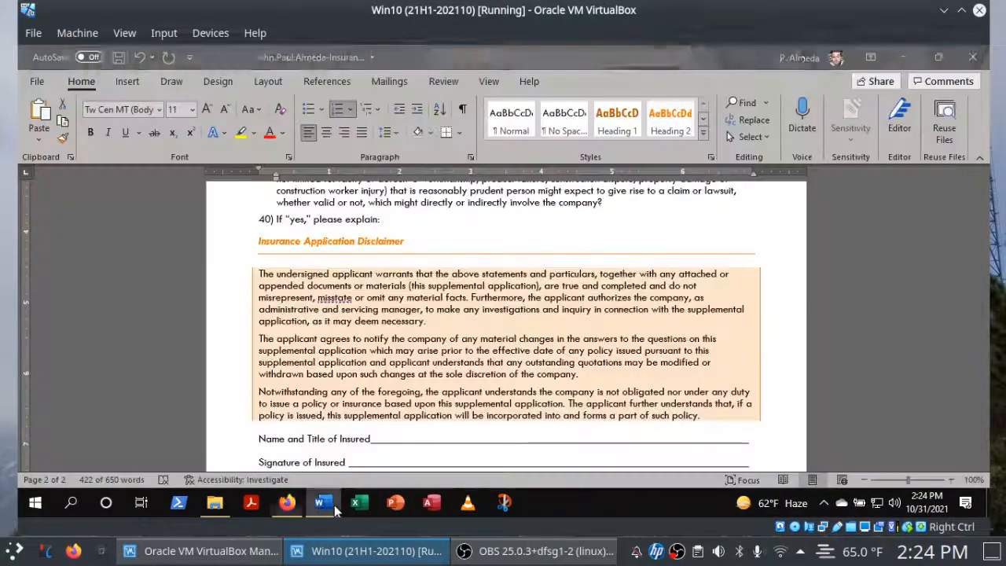
left_click(380, 110)
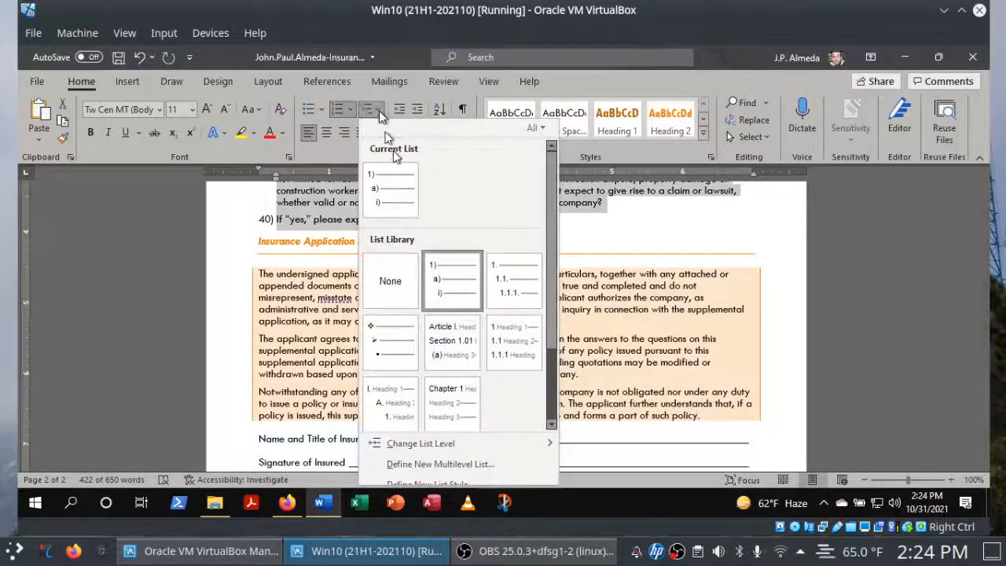
left_click(433, 464)
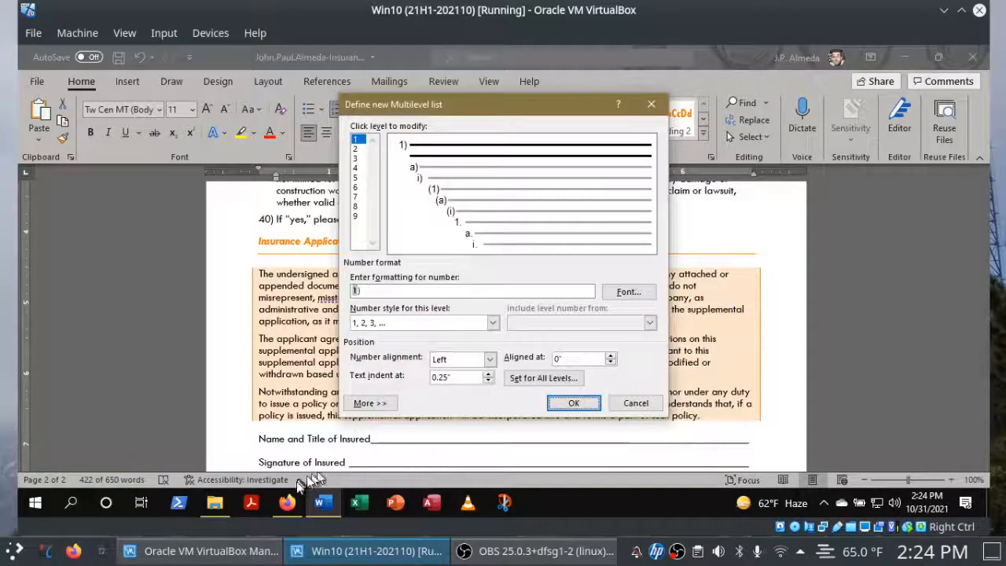
Open the Set for All Levels settings of the multilevel list in Word, and check off instruction 10d in Firefox.
left_click(288, 503)
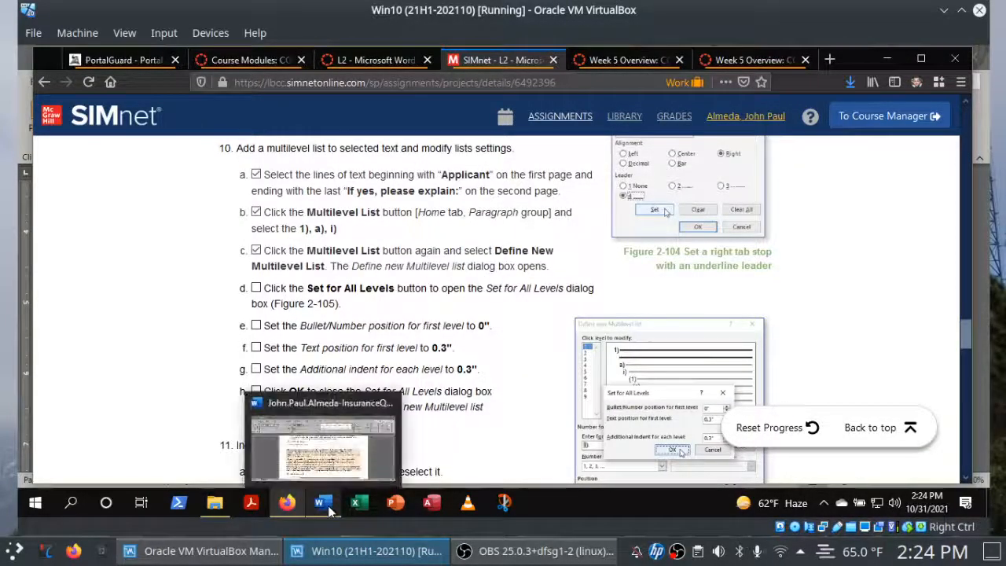
left_click(324, 504)
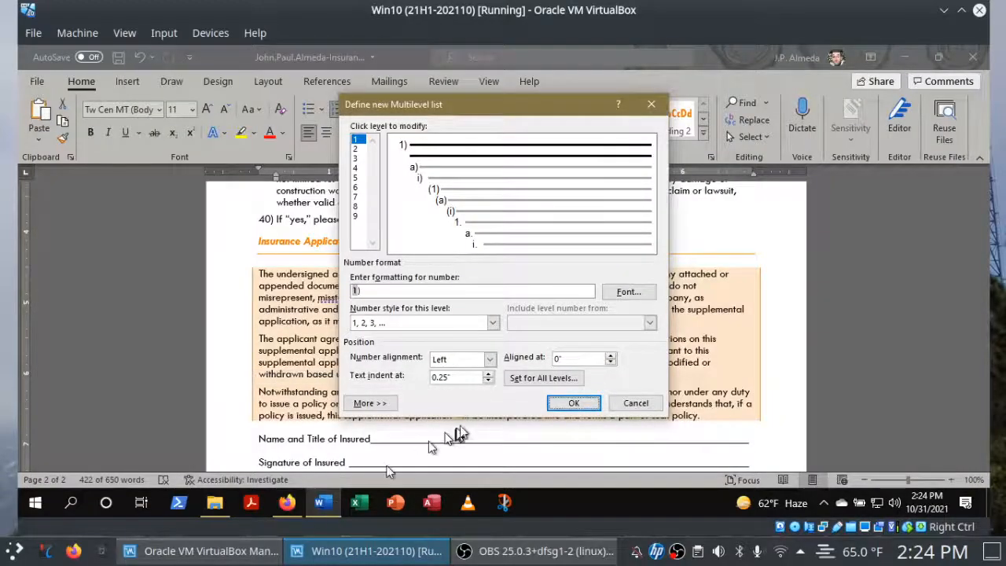
left_click(520, 381)
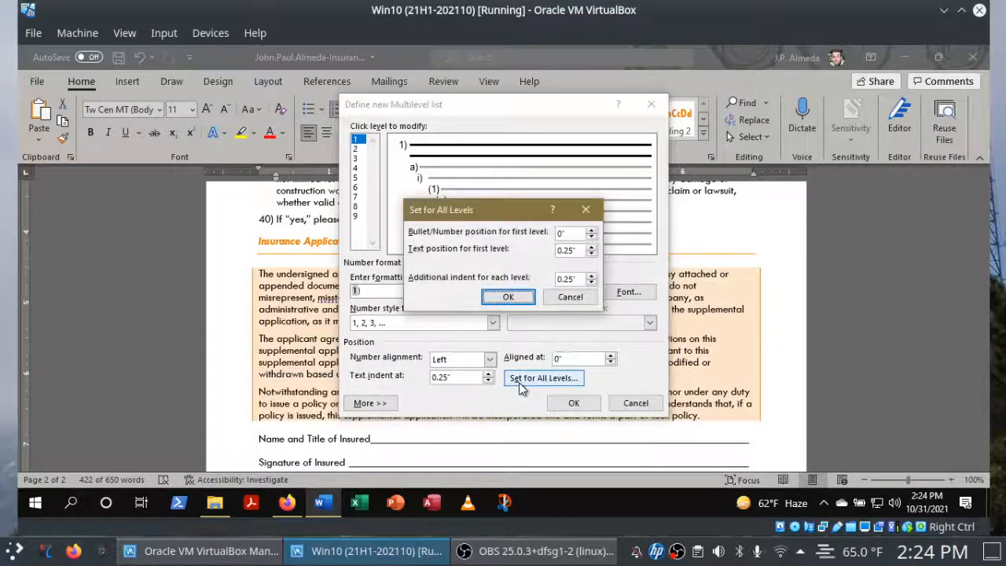
left_click(287, 504)
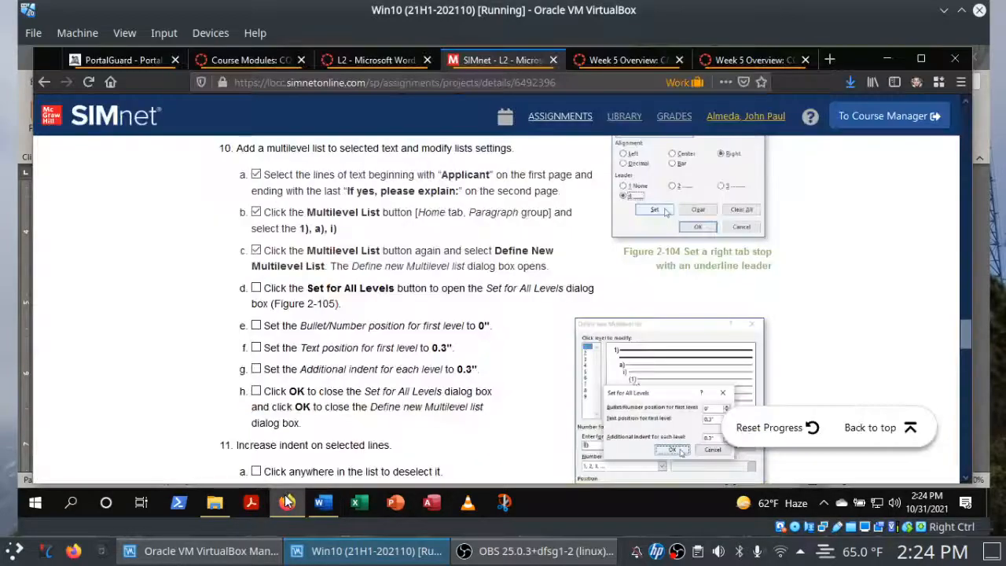
left_click(256, 288)
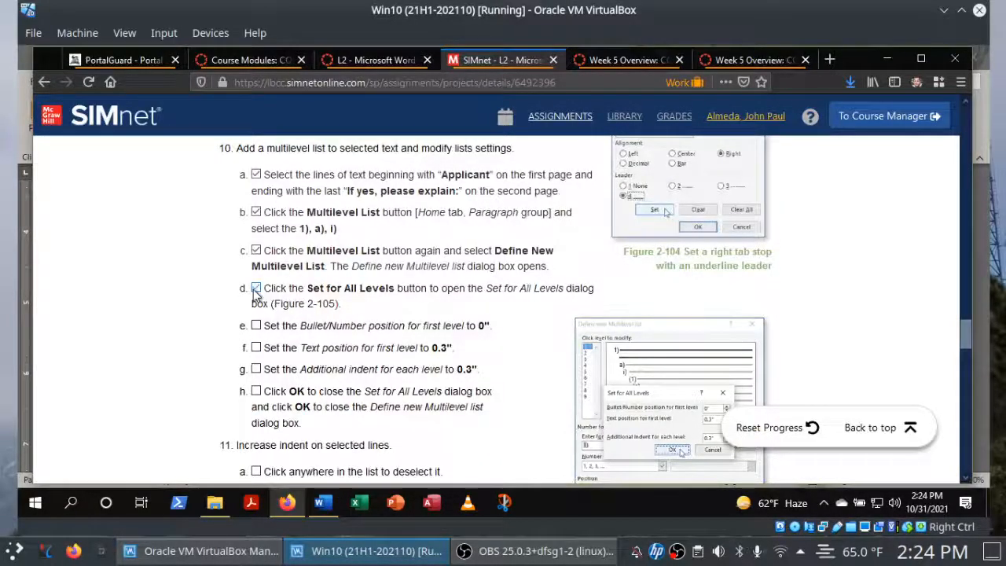
Check off instructions 10e and 10f in Firefox, and set the text position for first level to 0.3" in Word.
left_click(322, 505)
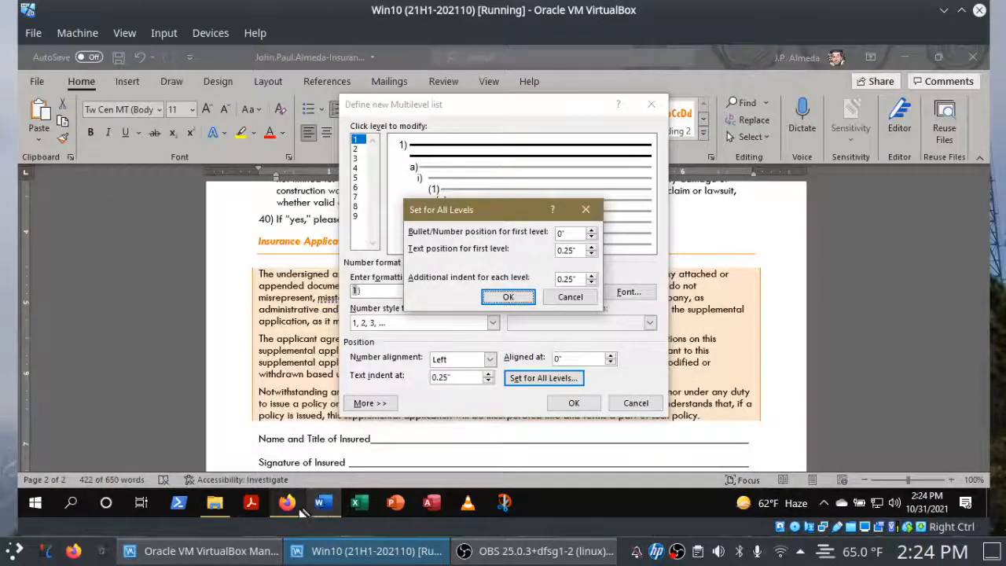
left_click(288, 504)
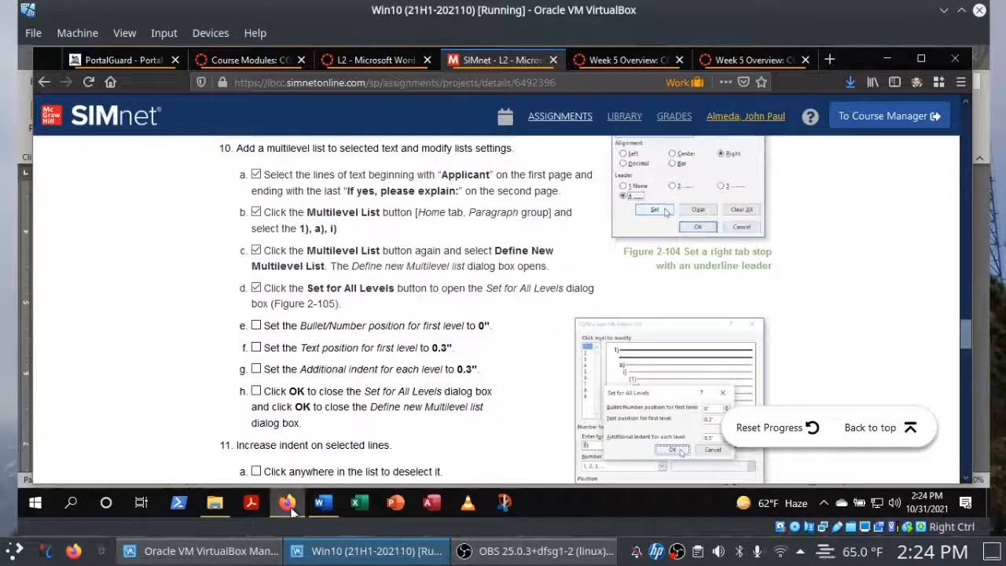
left_click(255, 329)
left_click(257, 350)
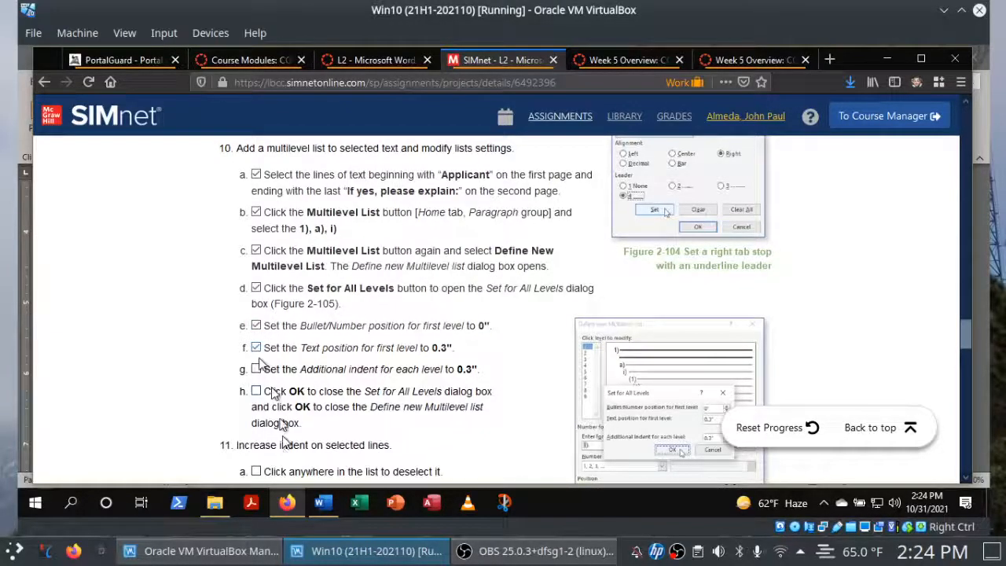
left_click(323, 502)
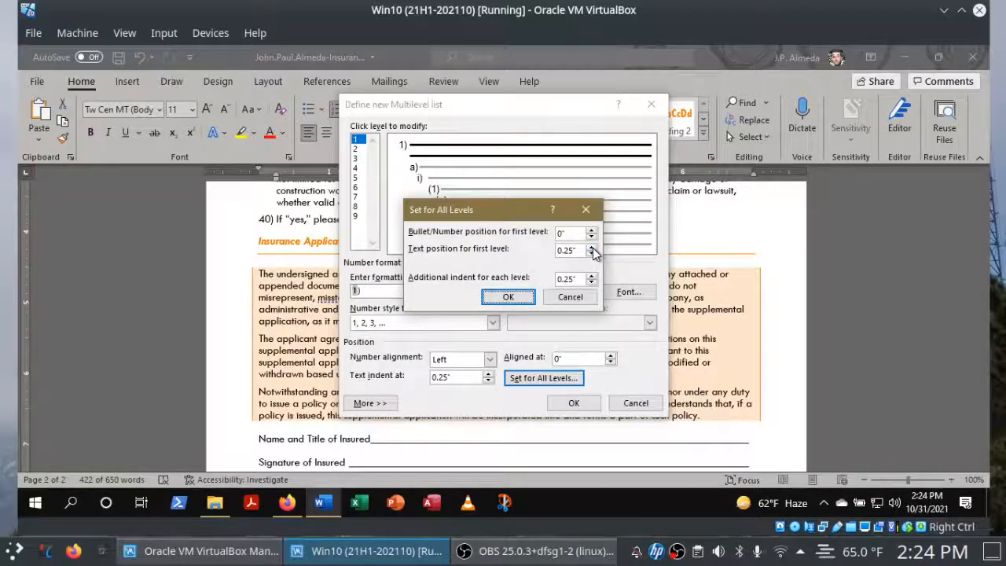
Check off instruction 10g in Firefox, then set the additional indent for each level to 0.3" in Word and accept the level settings.
left_click(287, 501)
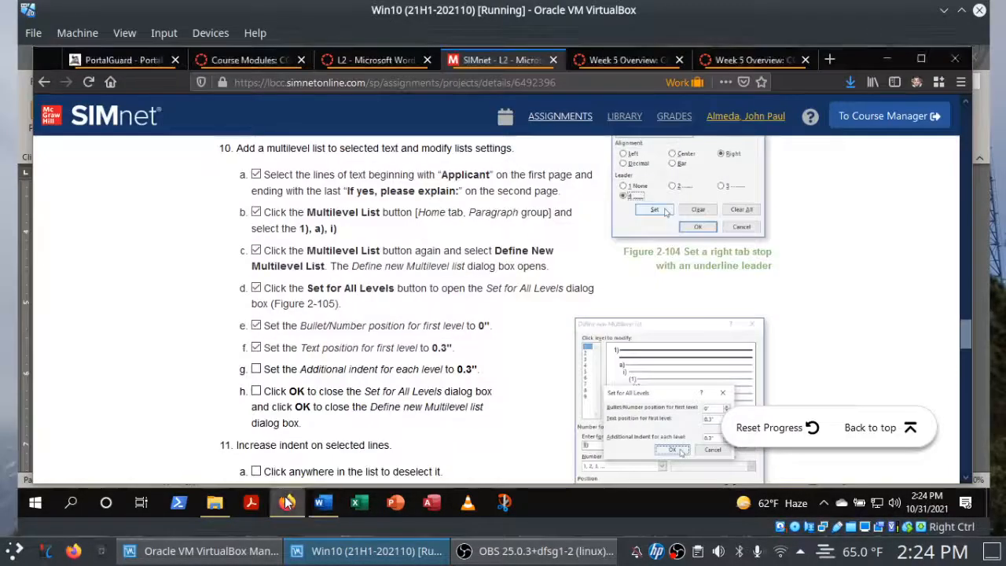
left_click(255, 372)
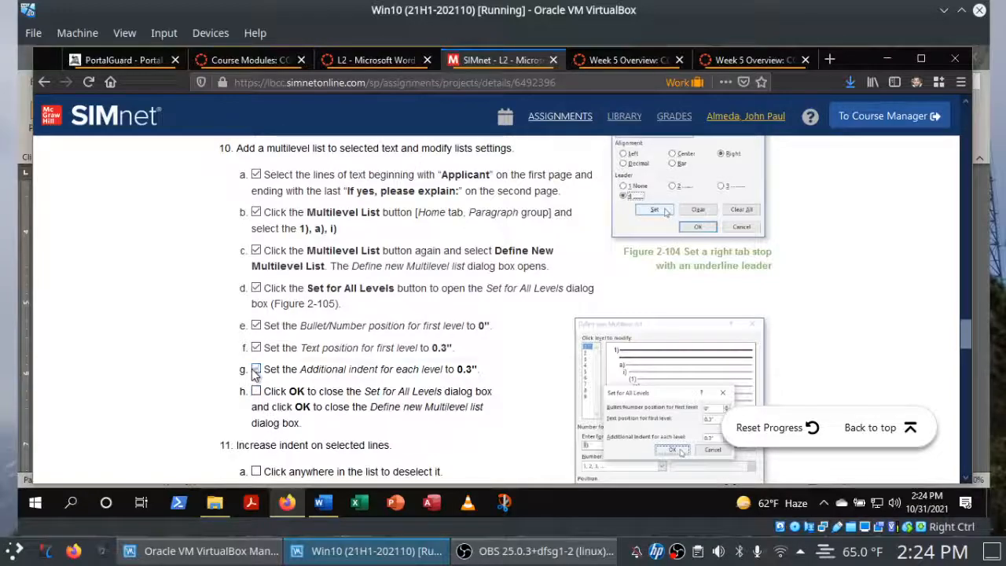
left_click(333, 511)
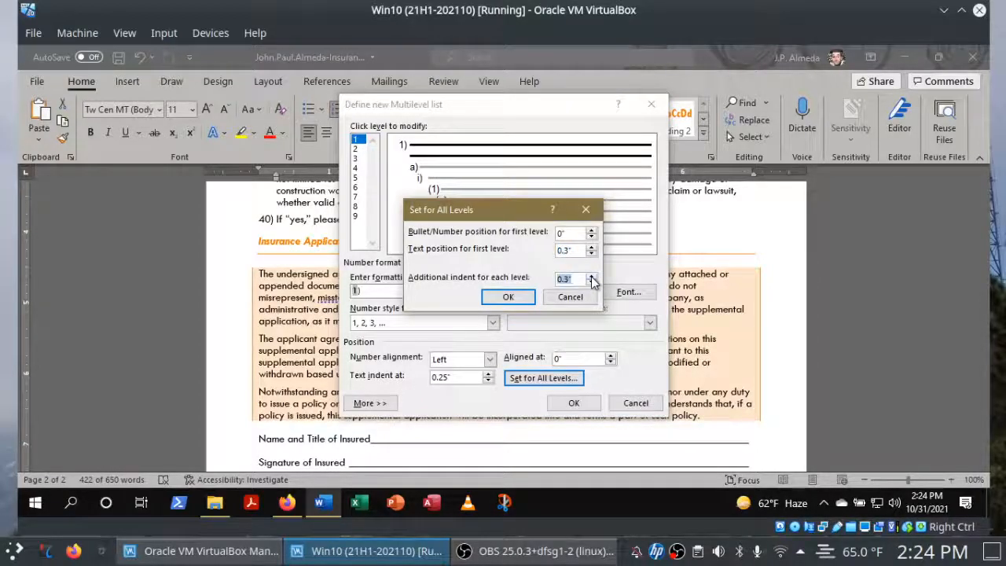
left_click(508, 299)
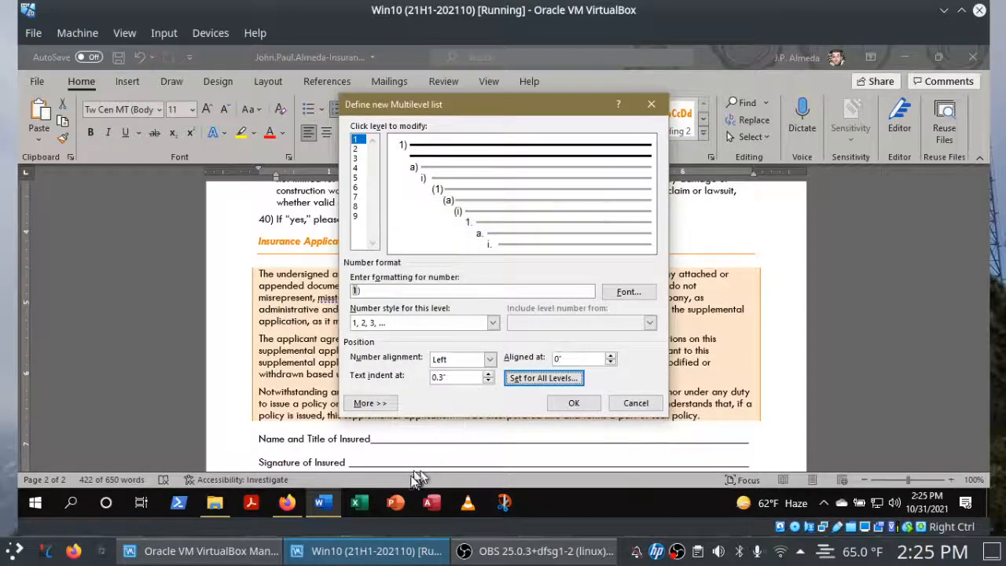
Apply the new multilevel list definition to the selected lines in Word, and check off instruction 10h in Firefox.
left_click(296, 506)
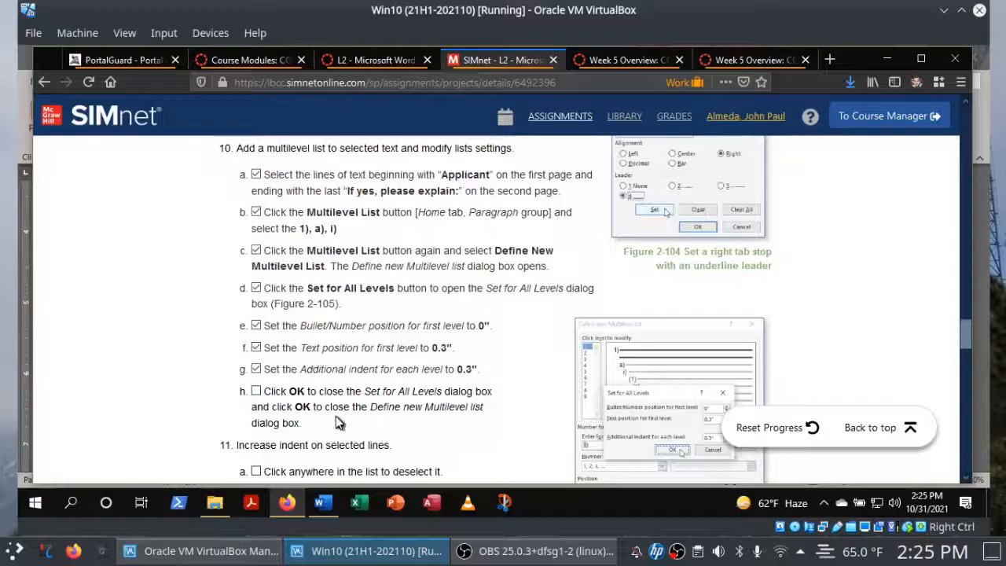
mouse_move(309, 501)
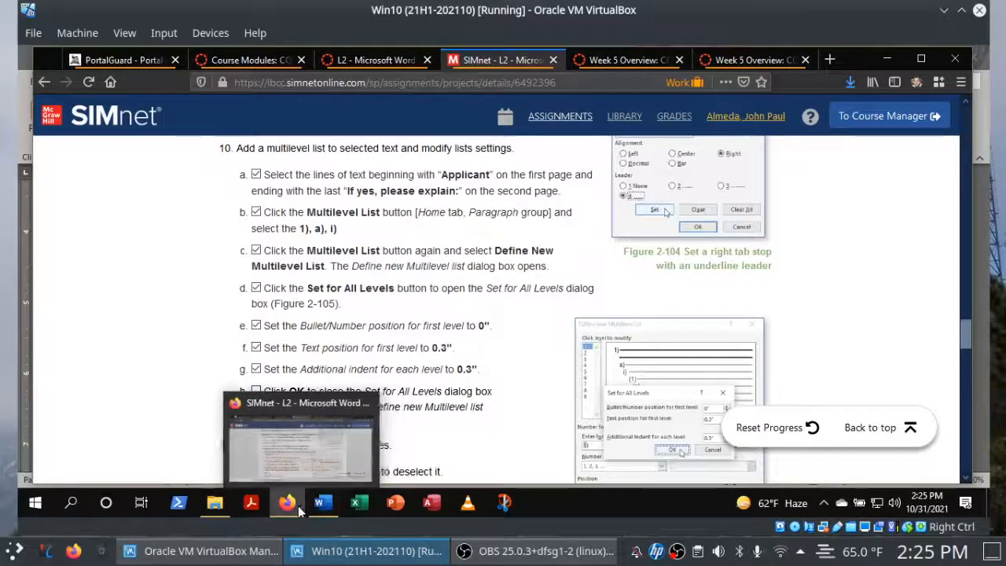
left_click(323, 504)
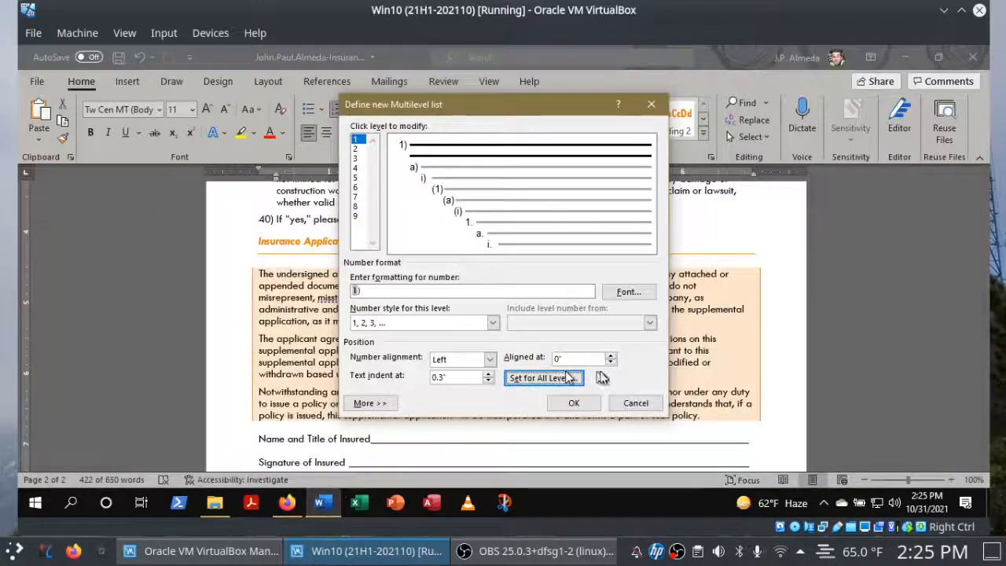
left_click(576, 402)
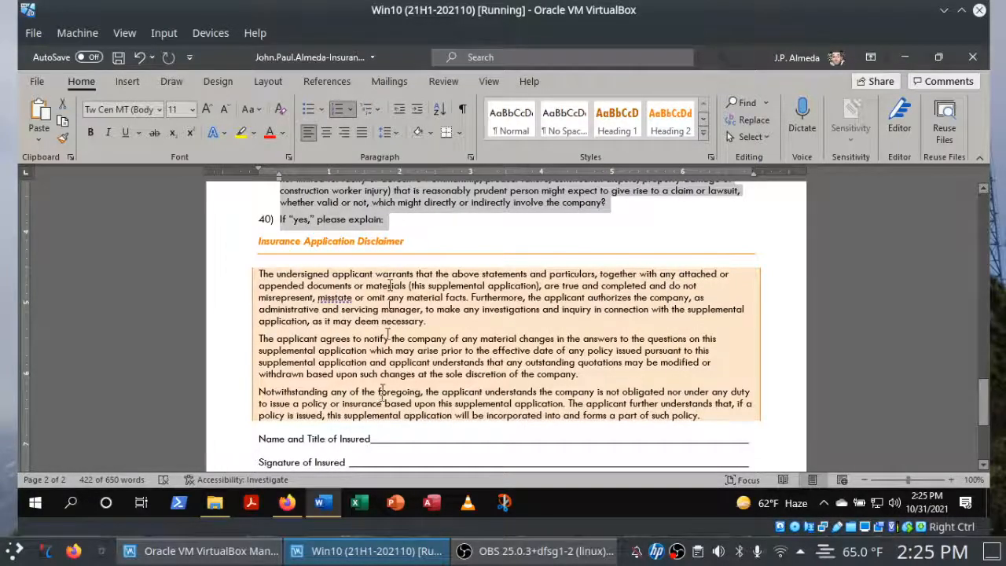
left_click(287, 503)
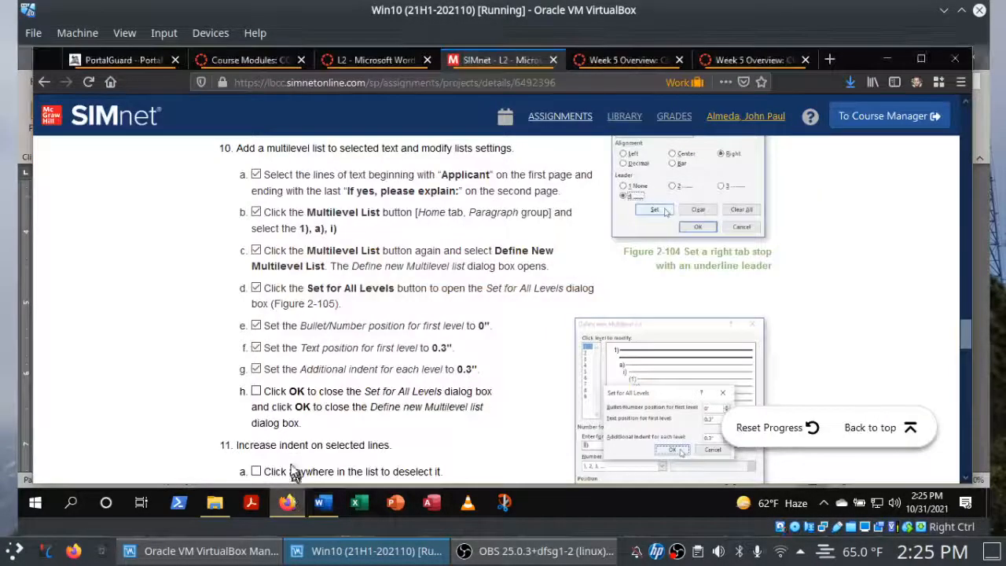
left_click(257, 392)
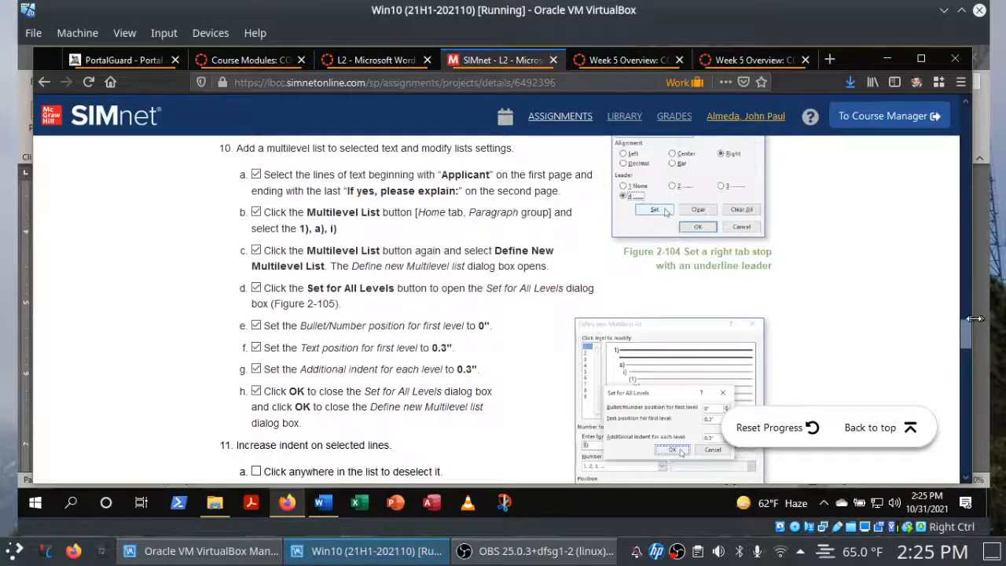
Review instruction 11 in Firefox, and deselect the multilevel list in Word with the insertion point in its last line.
left_click_drag(963, 326, 961, 347)
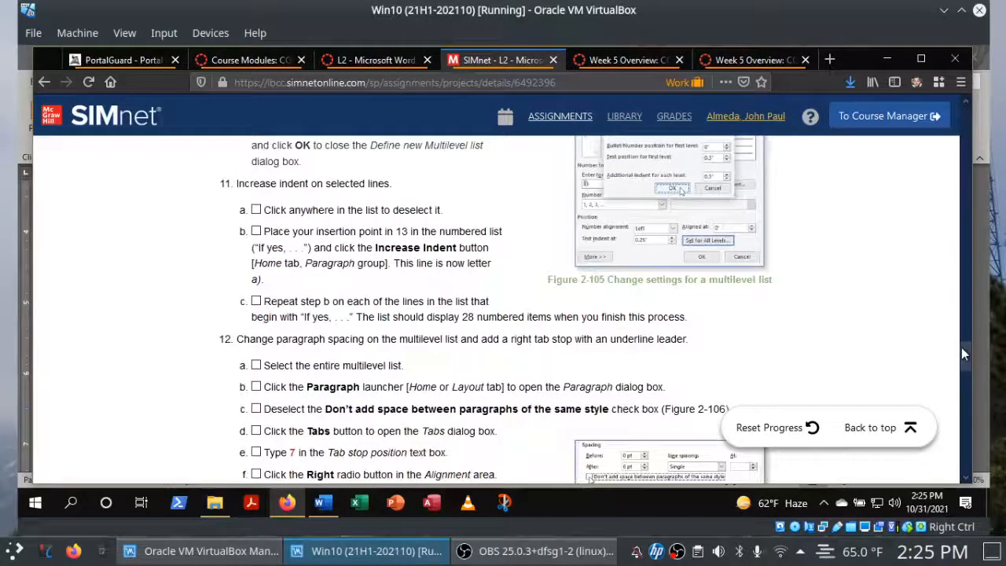
left_click(322, 509)
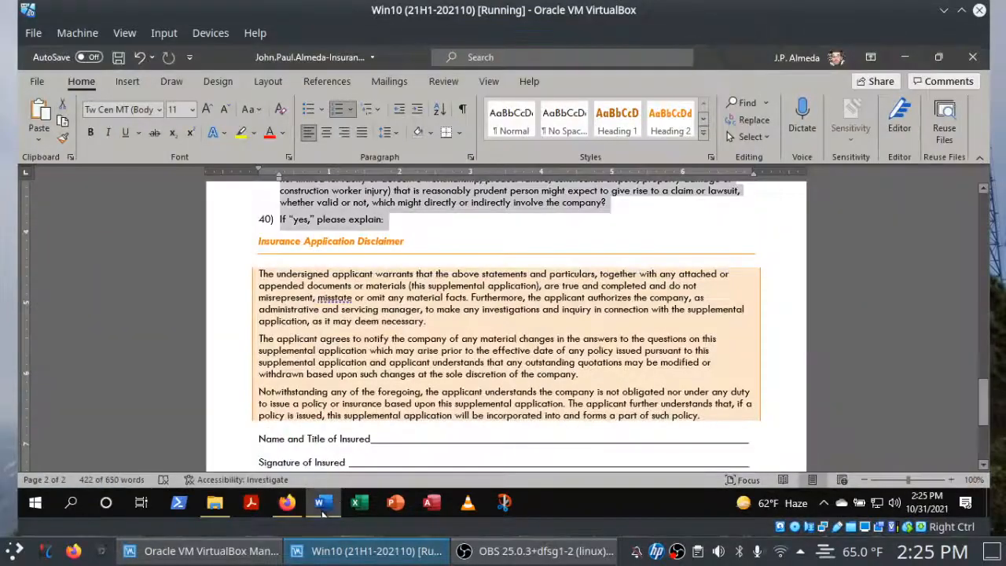
left_click(714, 229)
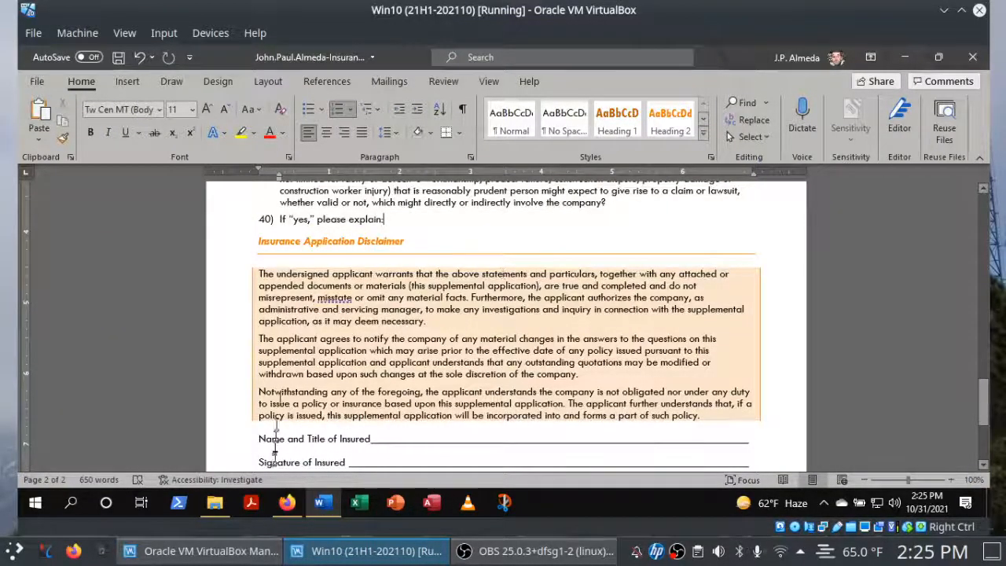
Check off instruction 11a in Firefox, and go back to item 13 of the multilevel list in Word.
left_click(287, 503)
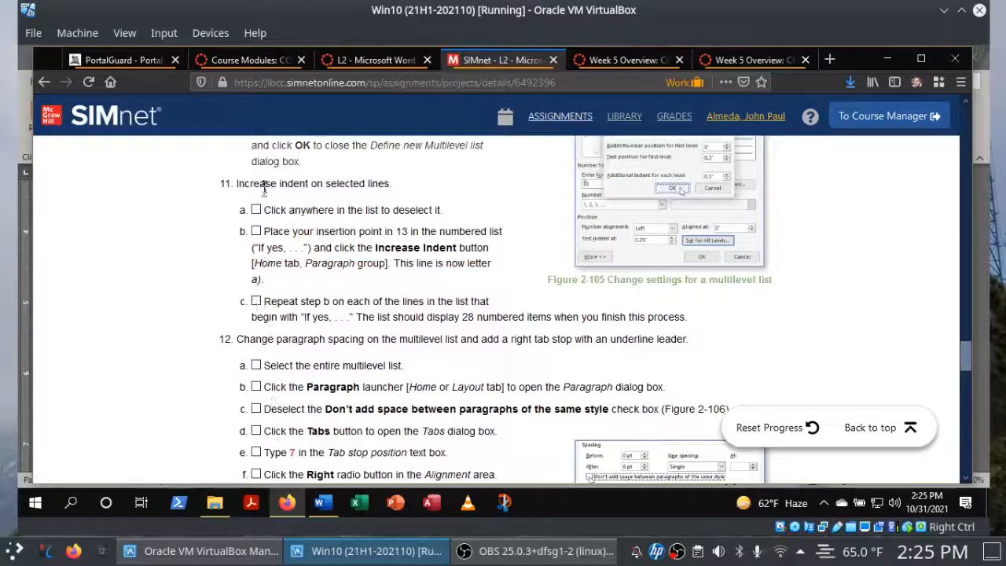
left_click(257, 211)
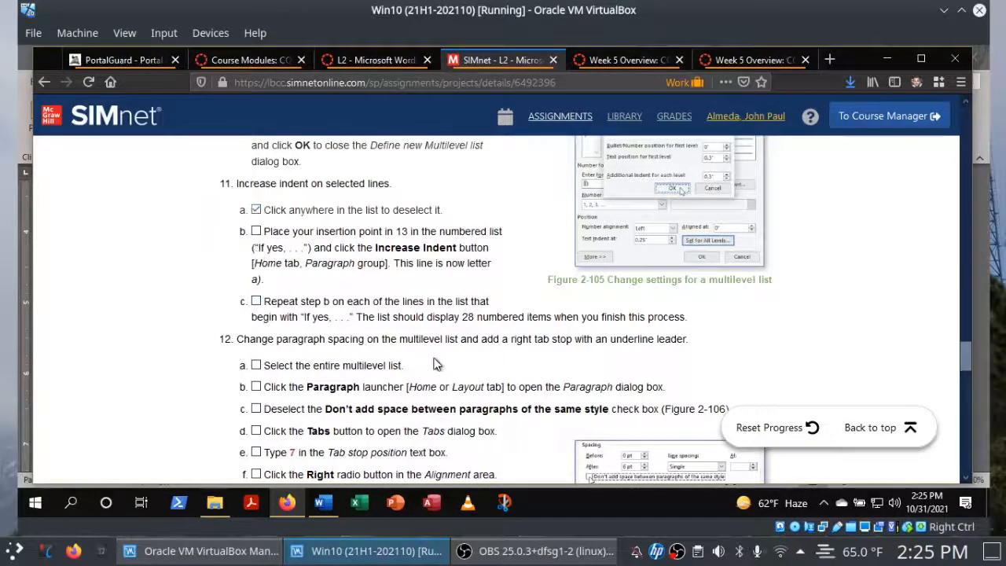
left_click(323, 503)
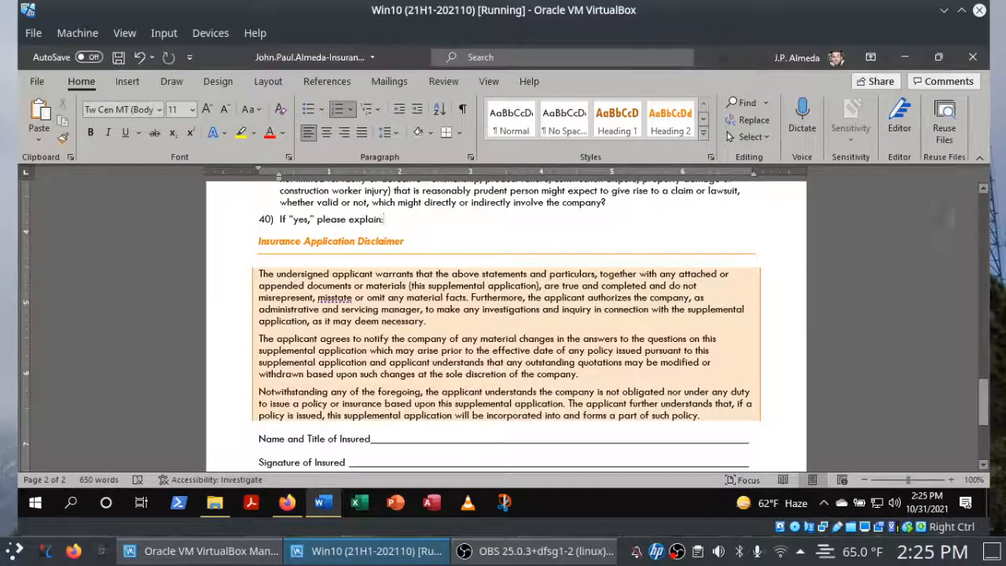
scroll(987, 219, "up", 15)
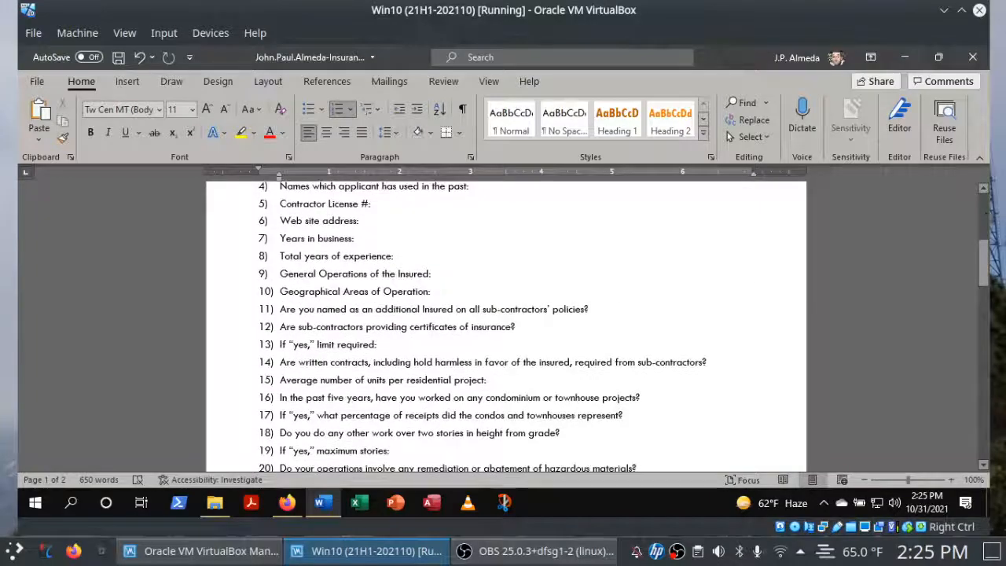
Increase the indent of list item 13 ("If 'yes,' limit required:") in Word, and check off instruction 11b in Firefox.
left_click(286, 503)
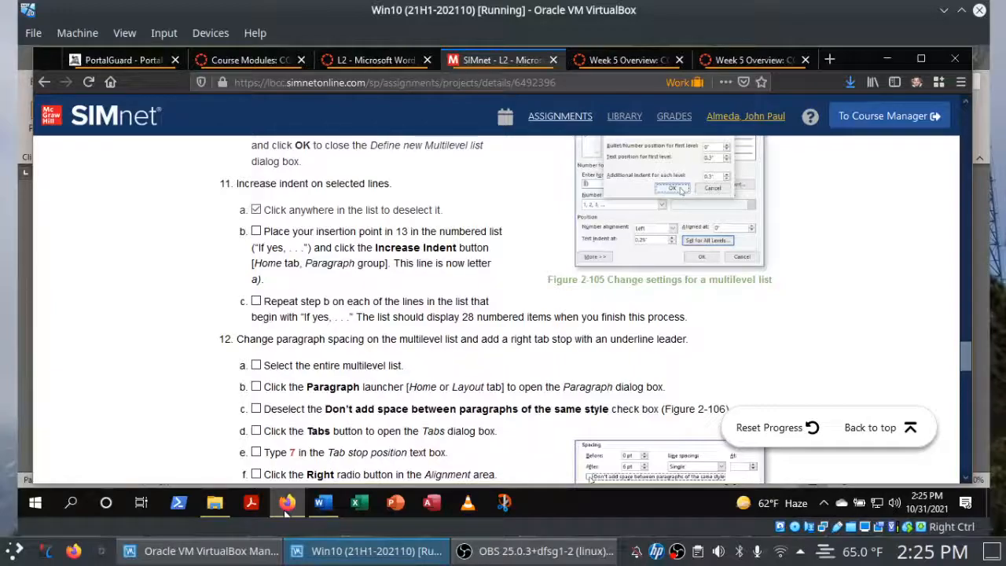
left_click(322, 503)
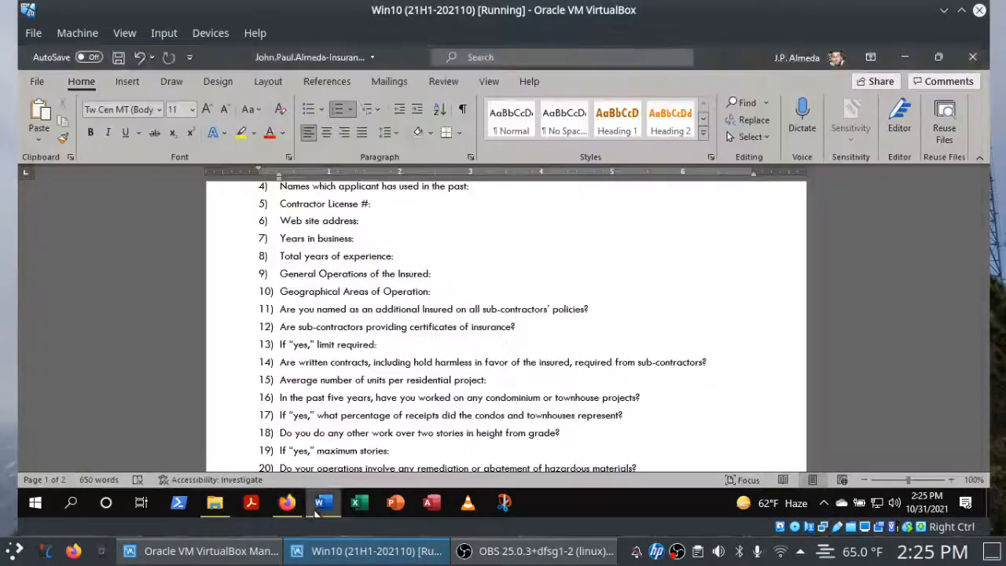
left_click(266, 344)
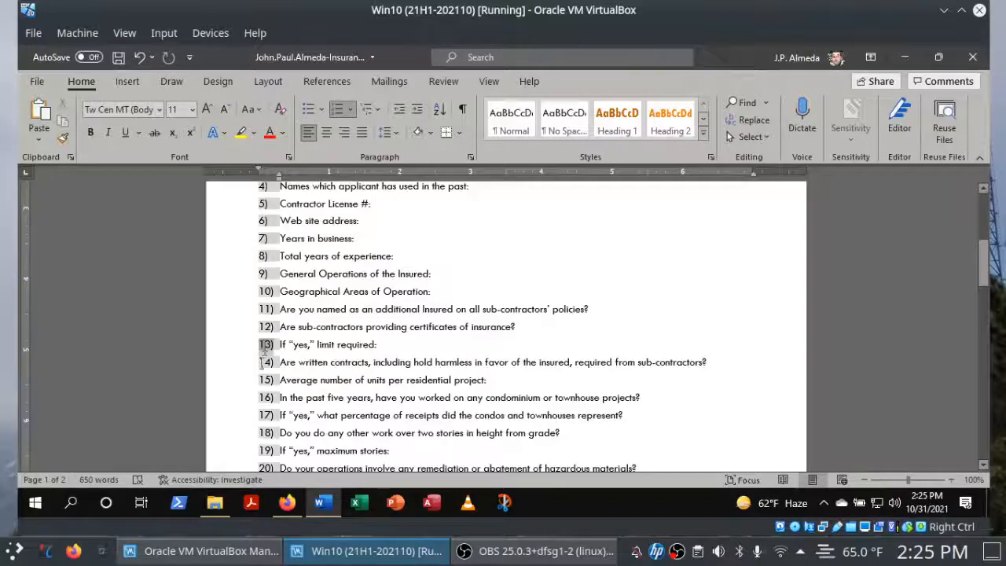
left_click(289, 507)
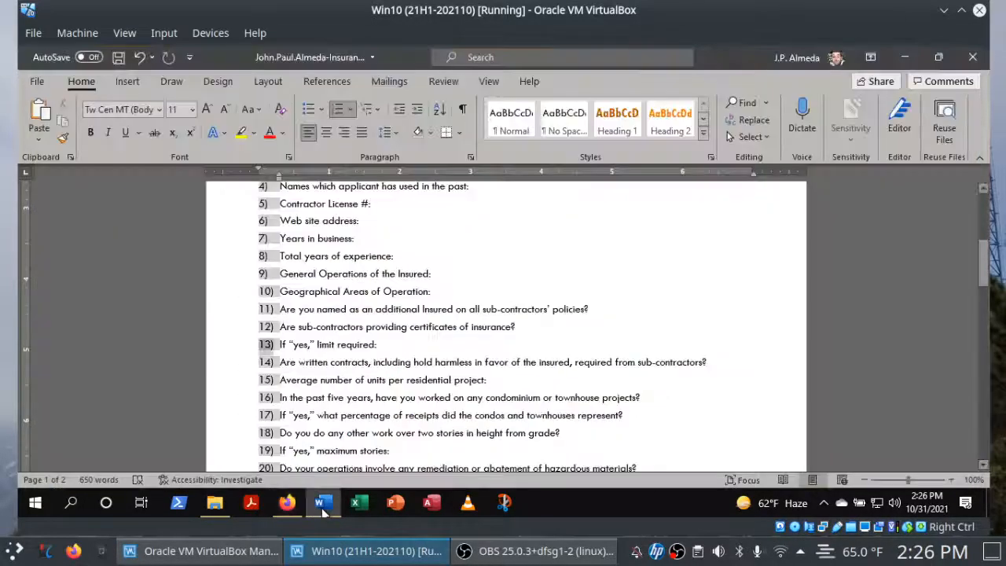
left_click(322, 505)
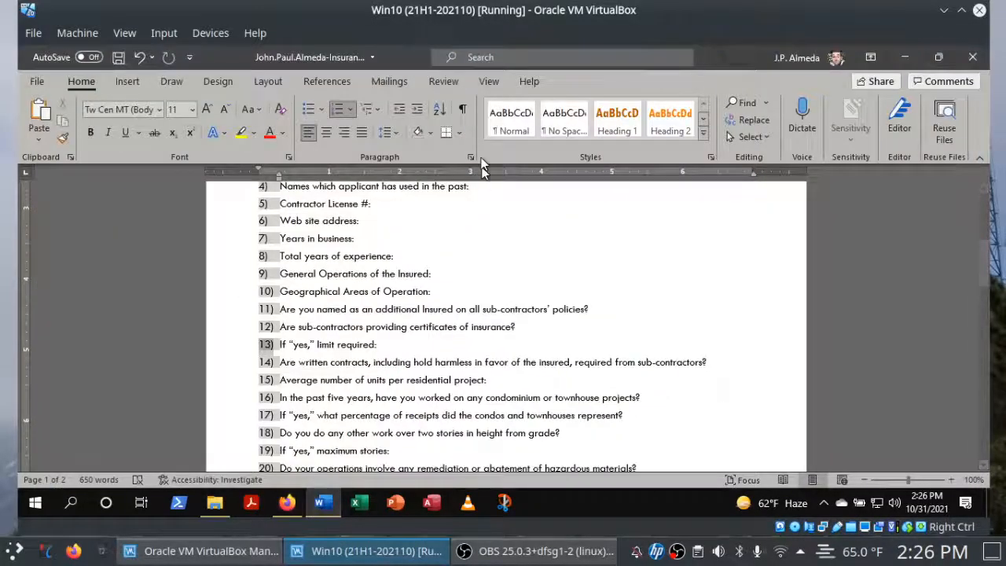
left_click(417, 113)
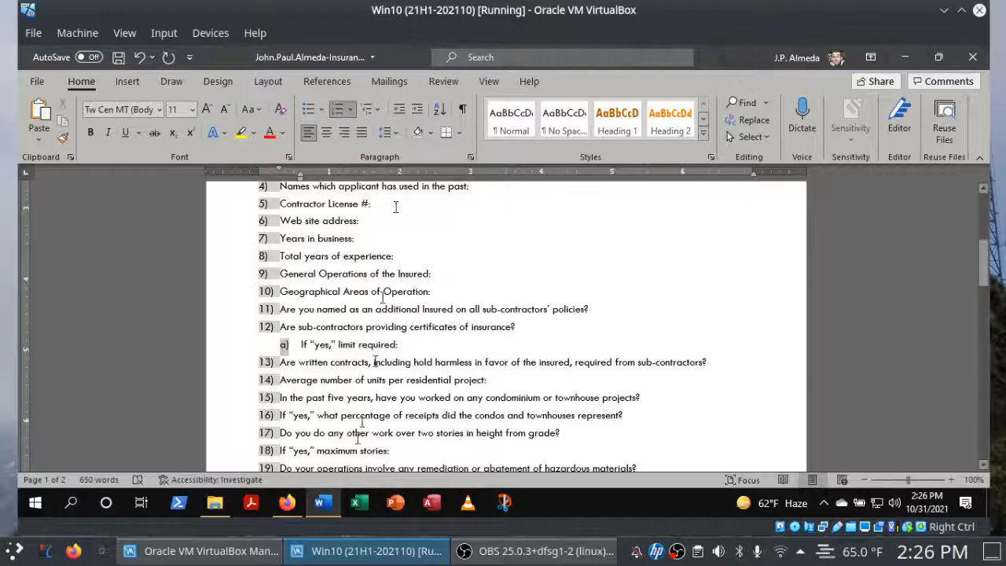
left_click(288, 504)
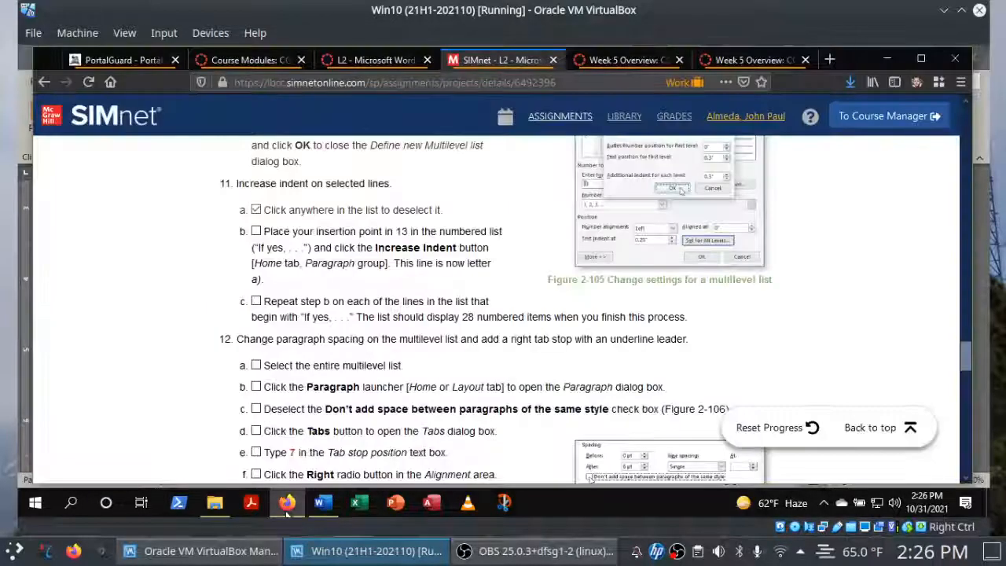
left_click(257, 232)
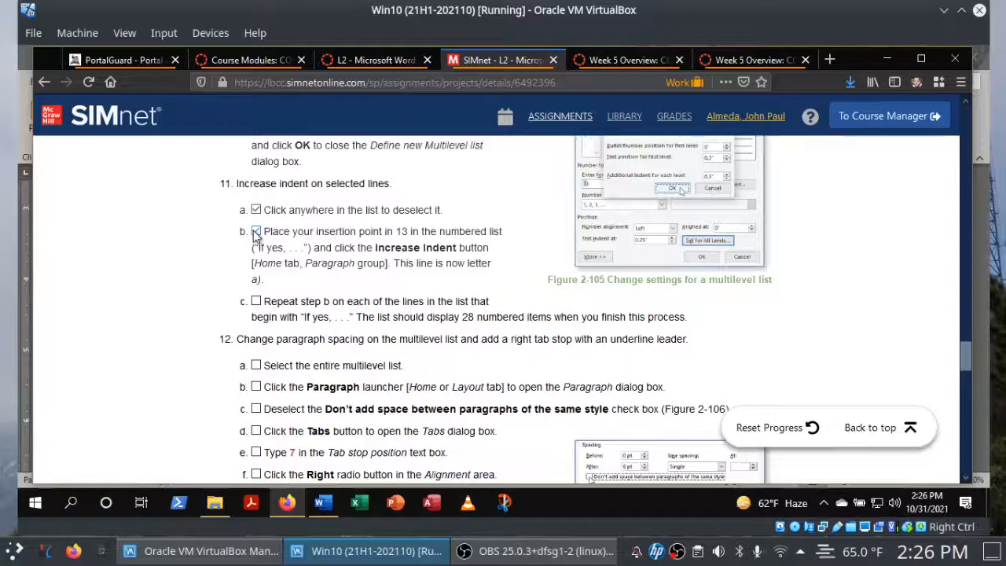
Increase the indent of each remaining list line beginning with "If 'yes,'" in Word, making them lettered sub-items.
left_click(322, 506)
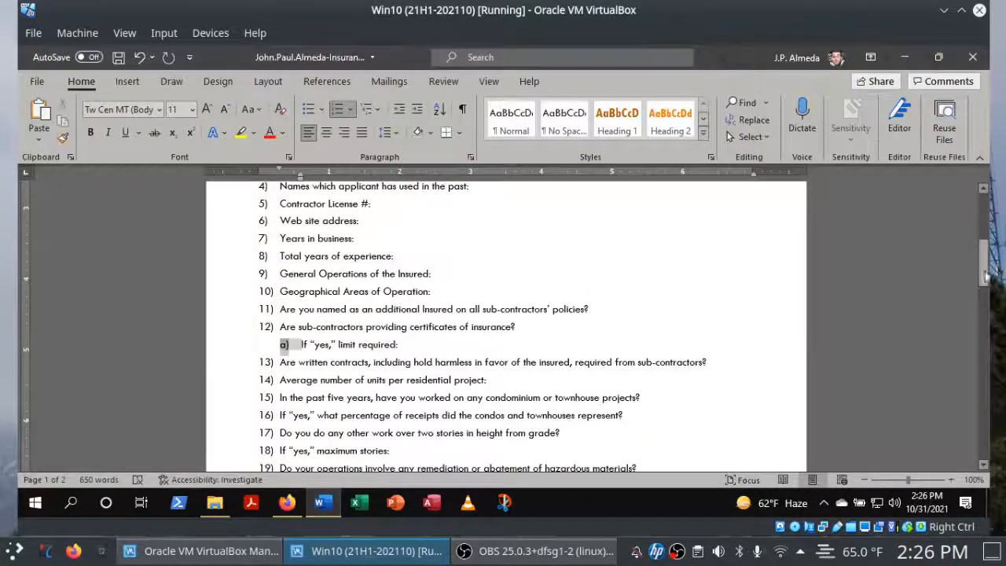
mouse_move(989, 273)
left_mouse_down()
mouse_move(989, 265)
mouse_move(987, 287)
left_mouse_up()
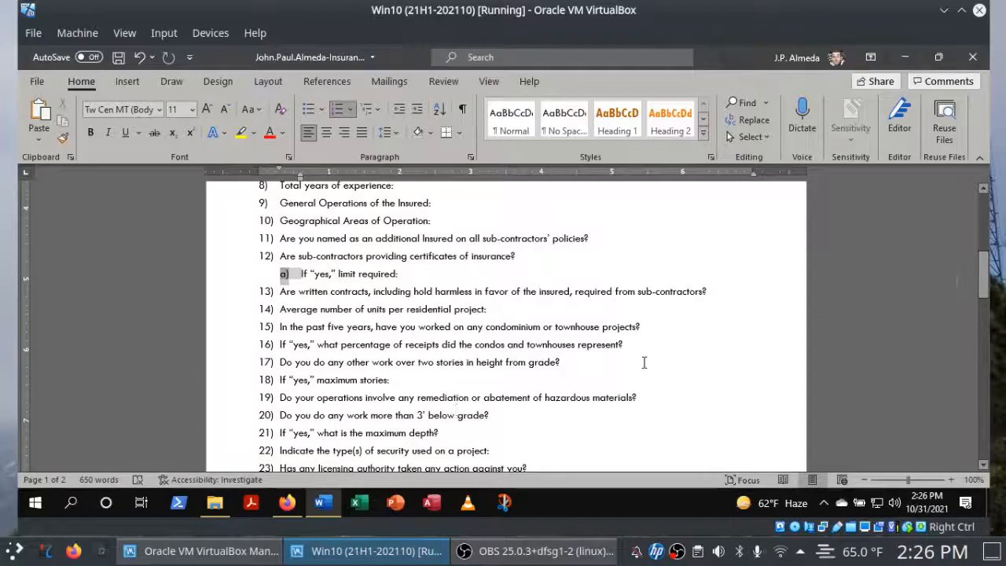
left_click(286, 505)
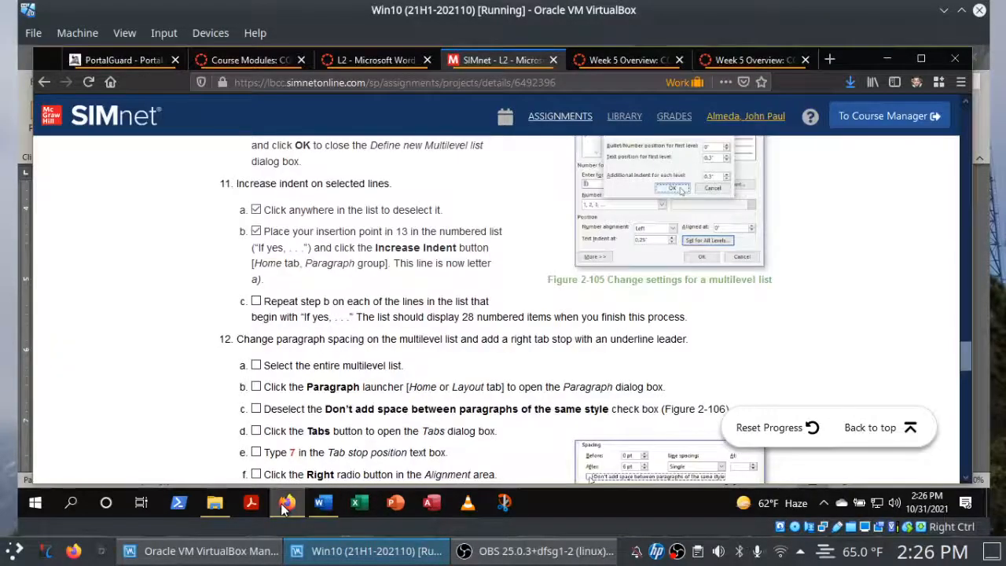
left_click(323, 504)
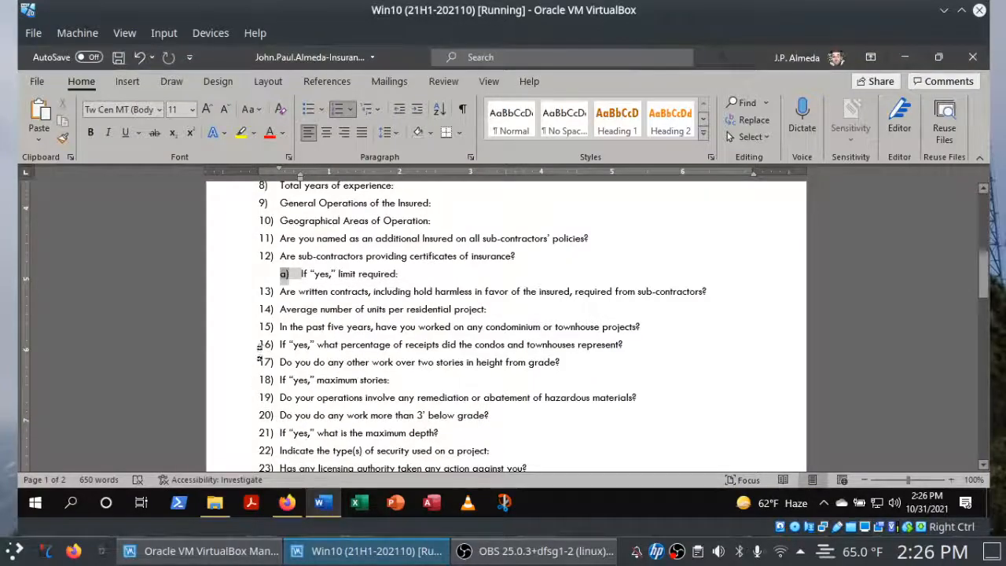
left_click(267, 346)
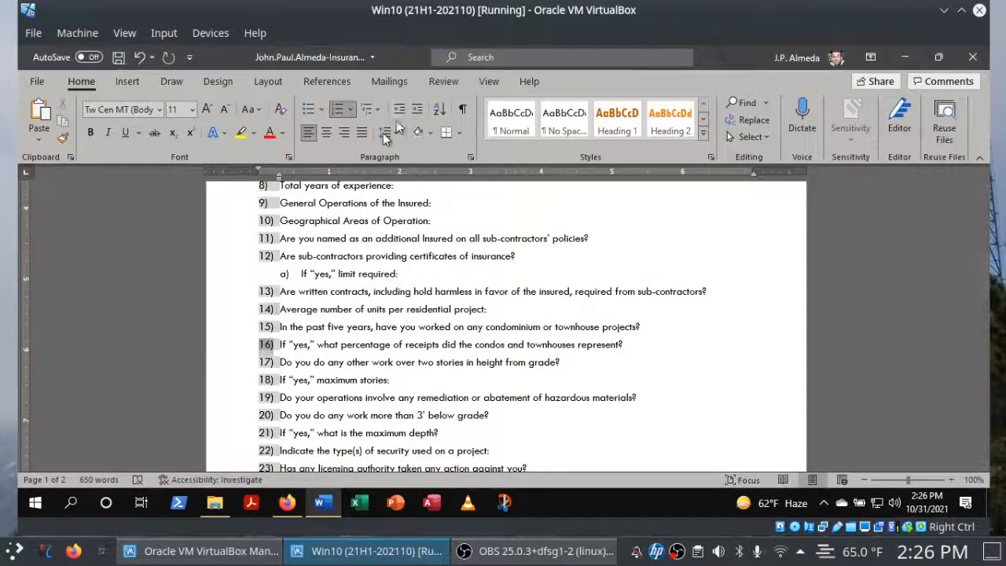
left_click(417, 111)
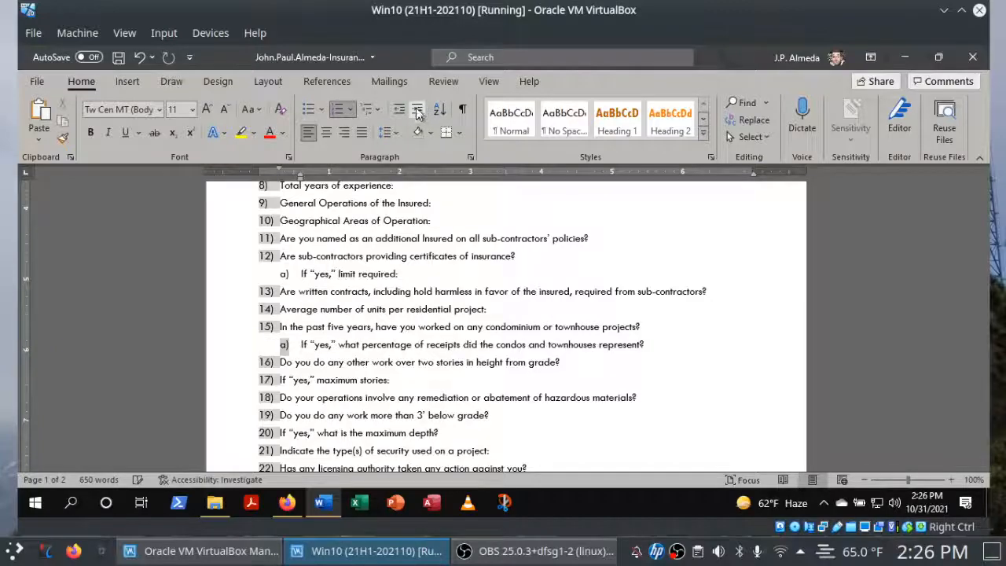
left_click(266, 380)
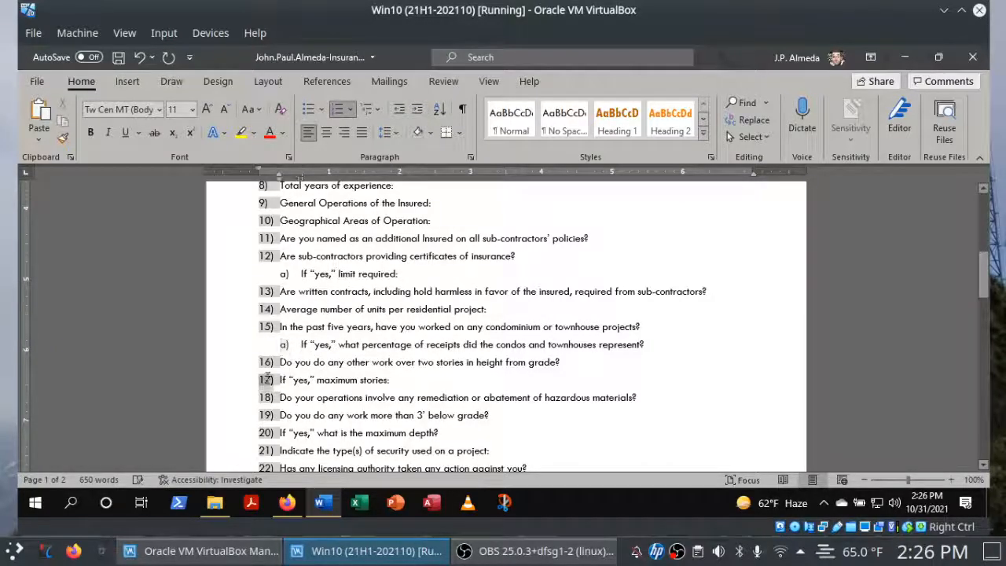
left_click(419, 110)
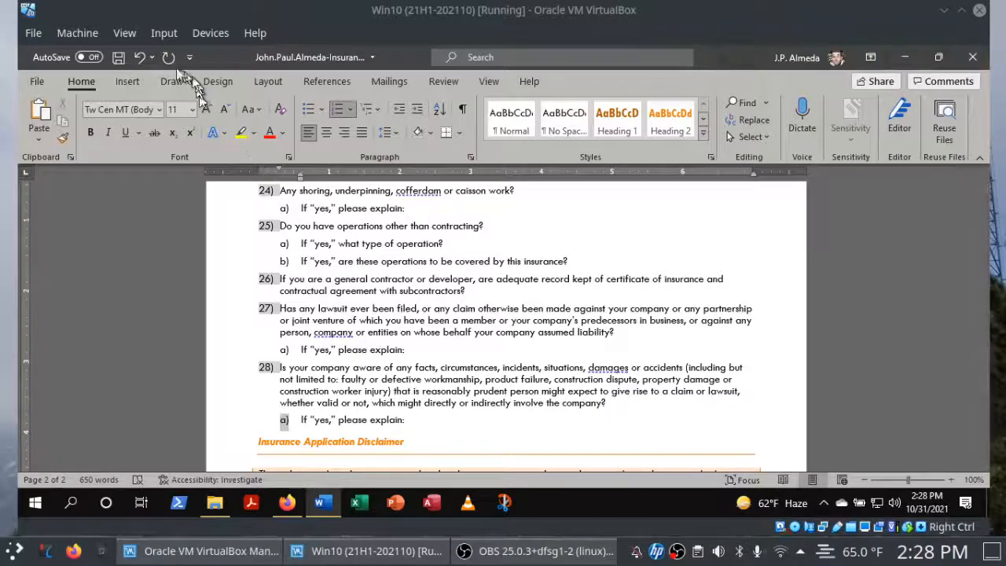
Save the questionnaire in Word, and check off instruction 11c in Firefox before returning to the document.
left_click(118, 60)
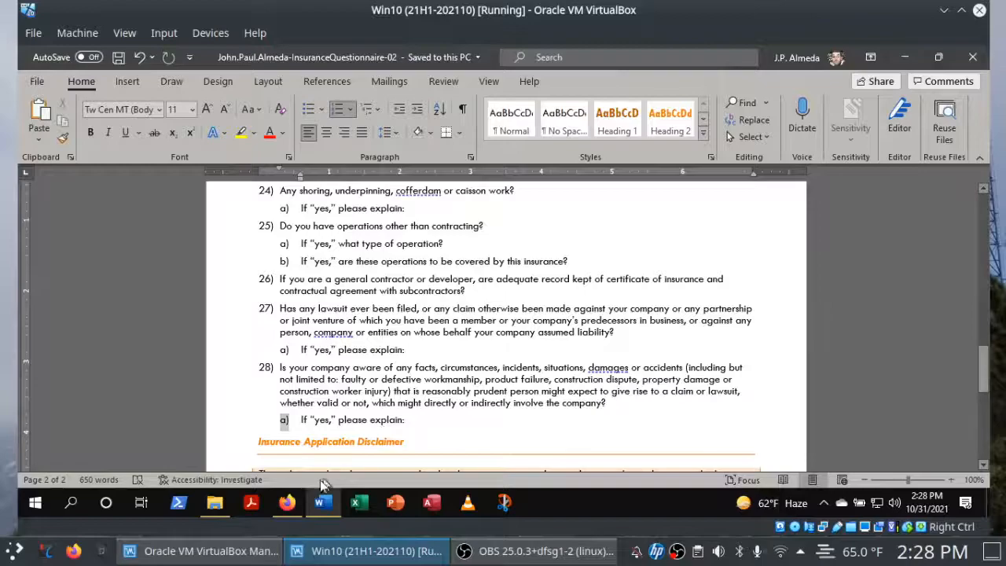
left_click(283, 503)
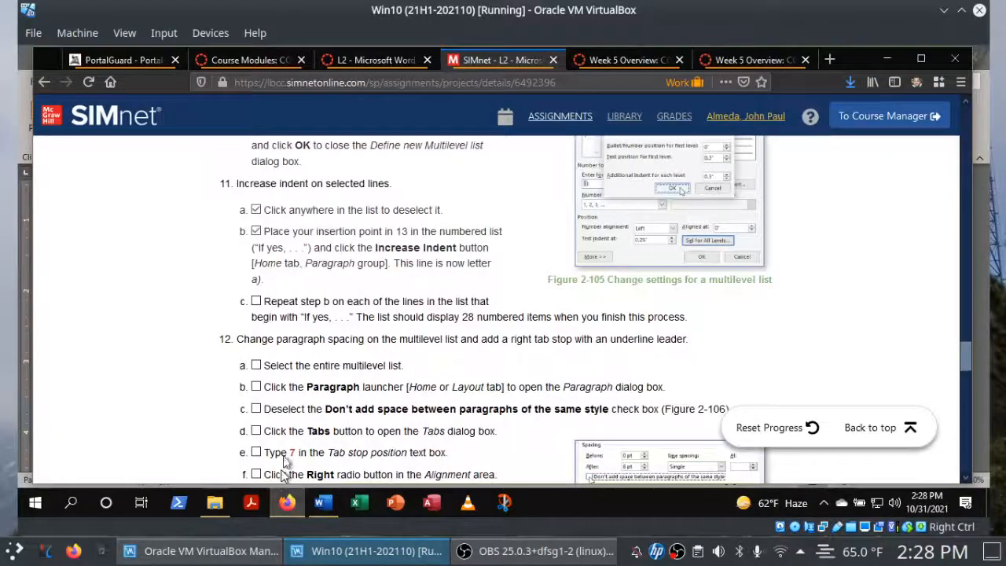
left_click(257, 303)
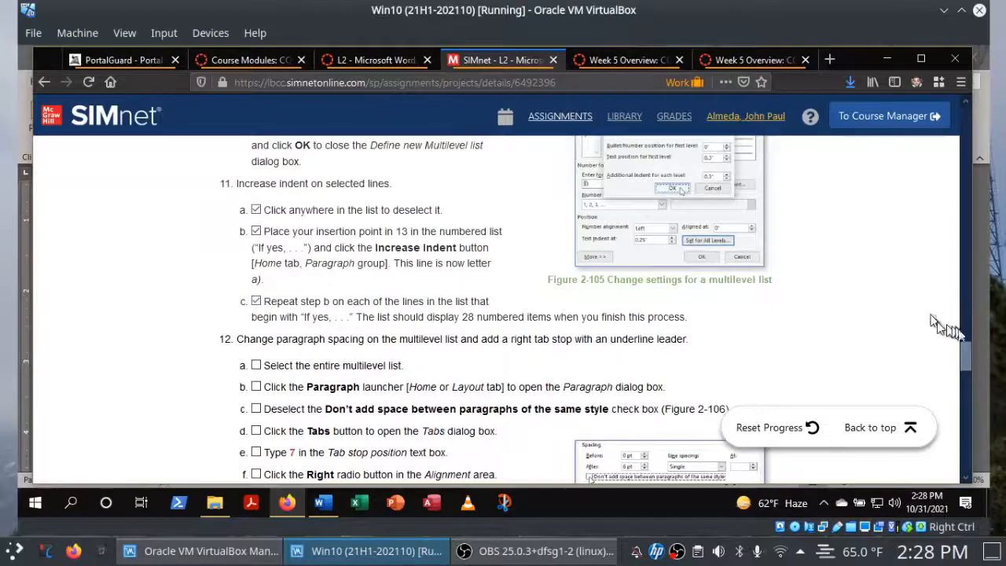
left_click_drag(964, 351, 961, 367)
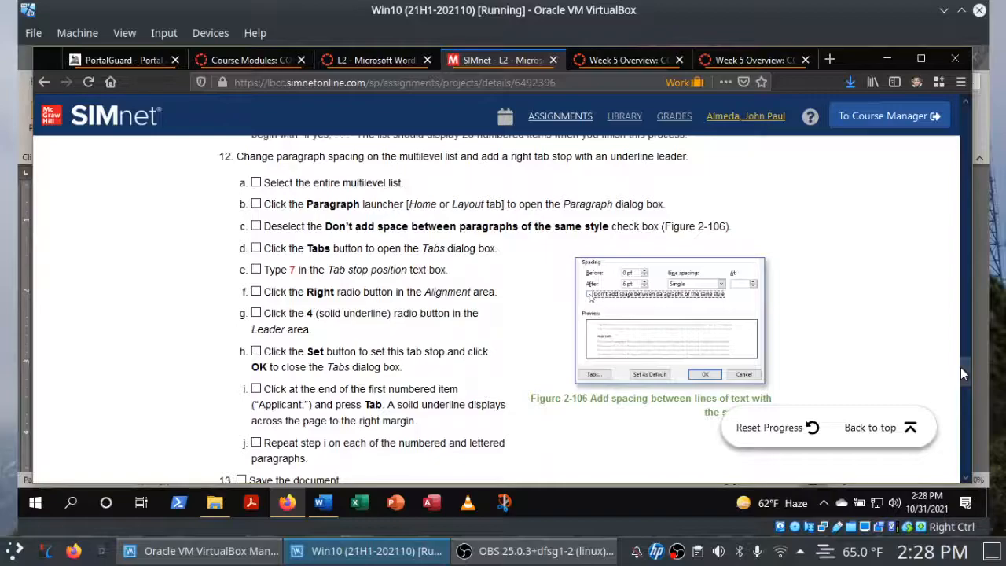
left_click(322, 502)
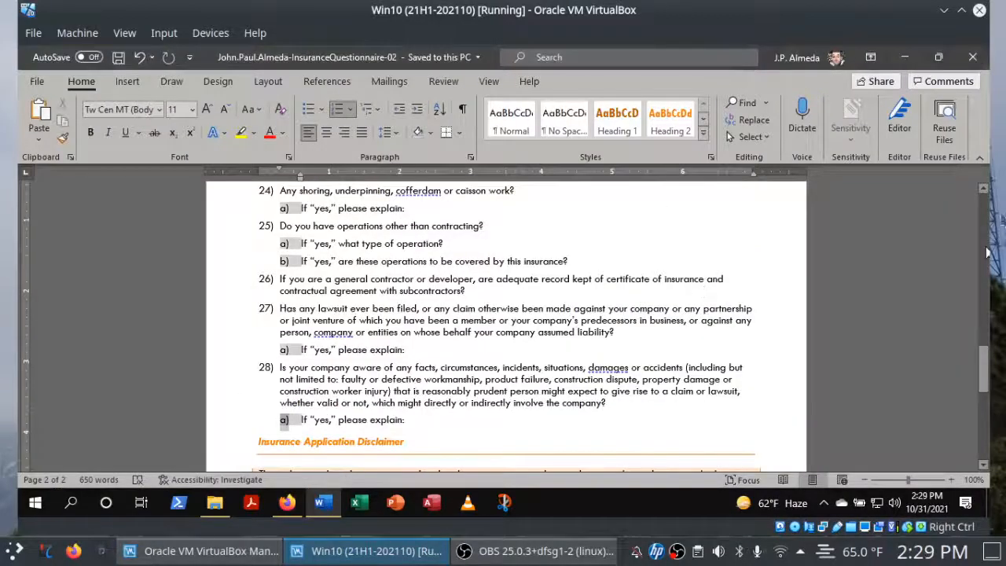
scroll(694, 244, "up", 20)
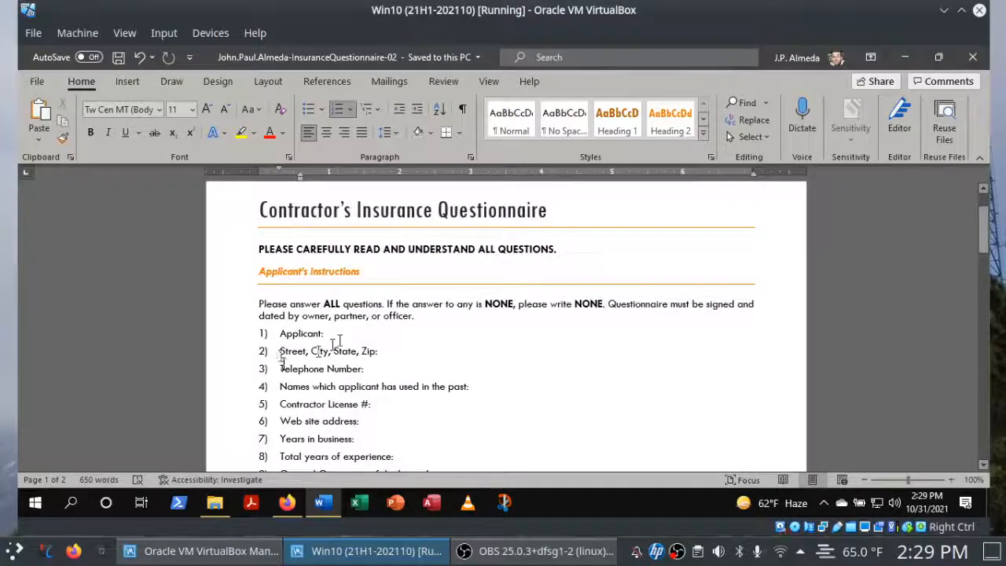
left_click(221, 338)
left_click_drag(222, 370, 249, 465)
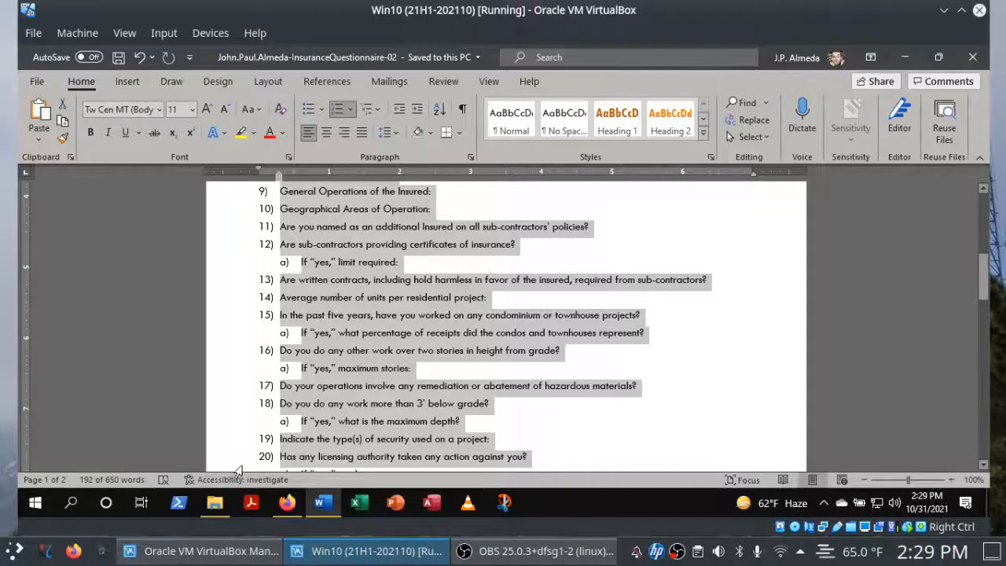
left_click_drag(987, 279, 987, 297)
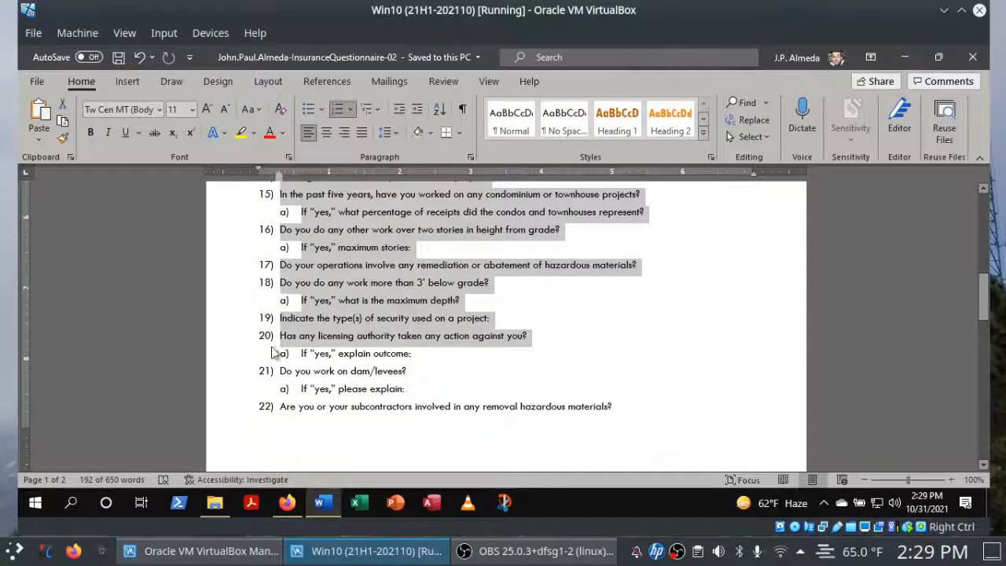
left_click_drag(225, 343, 228, 377)
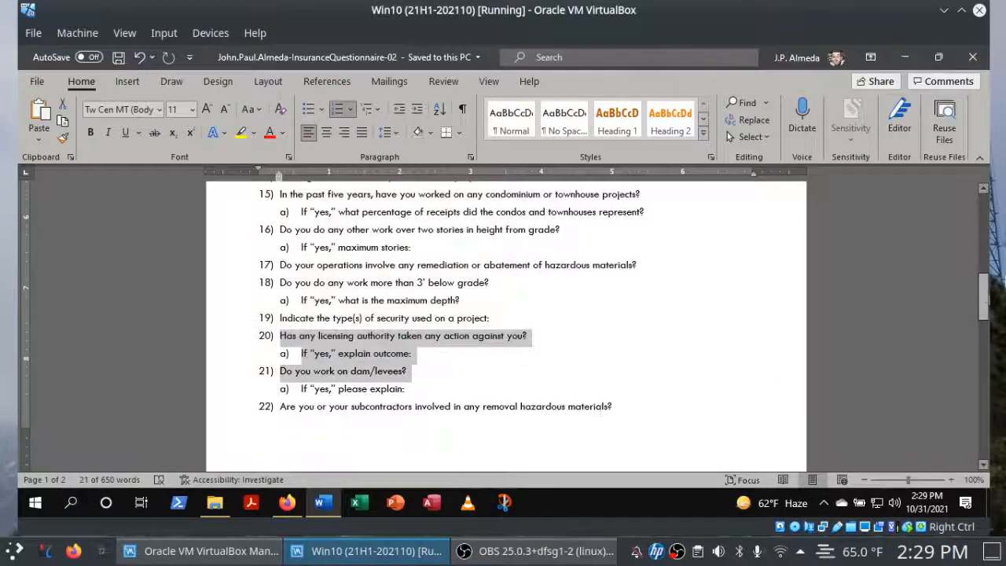
Select the entire multilevel list in Word from its last line up to "Applicant:", and check off instruction 12a in Firefox.
left_click_drag(988, 295, 988, 361)
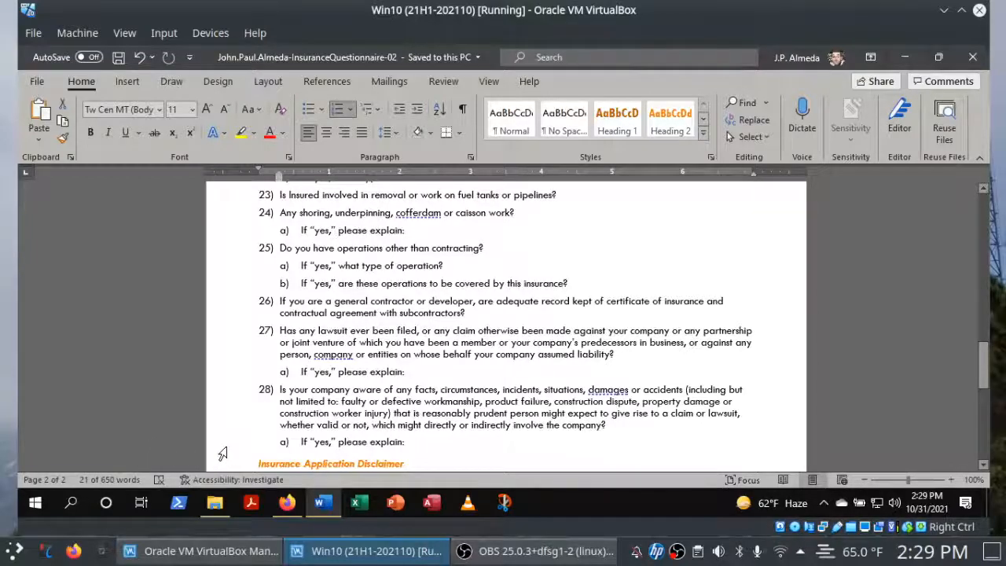
left_click_drag(221, 450, 218, 269)
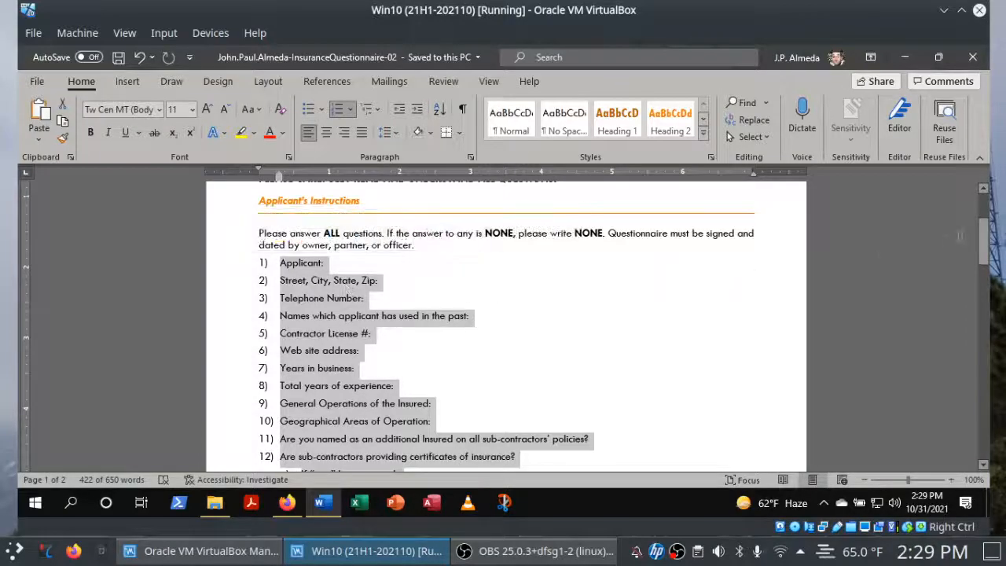
left_click_drag(985, 244, 983, 358)
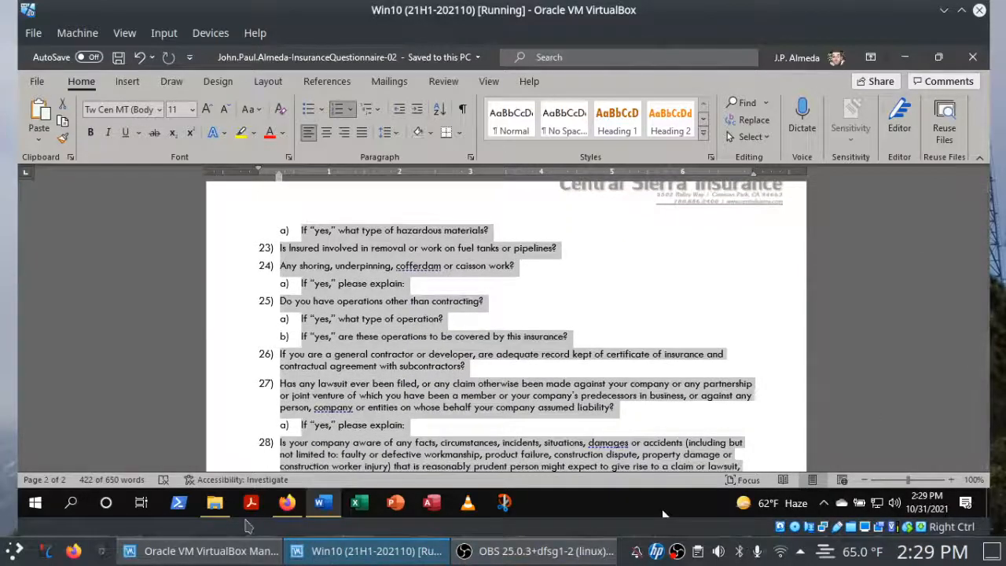
left_click(288, 504)
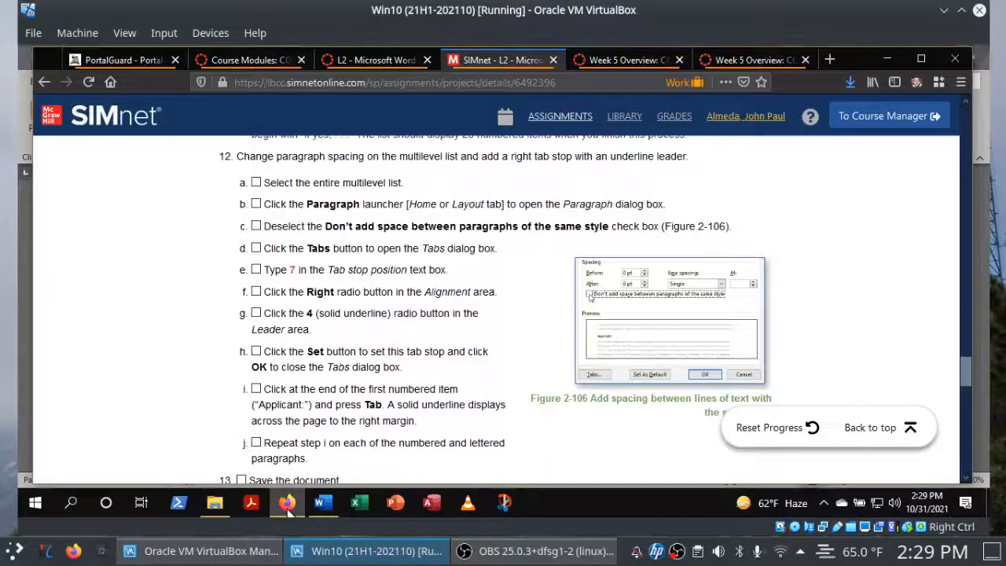
left_click(257, 183)
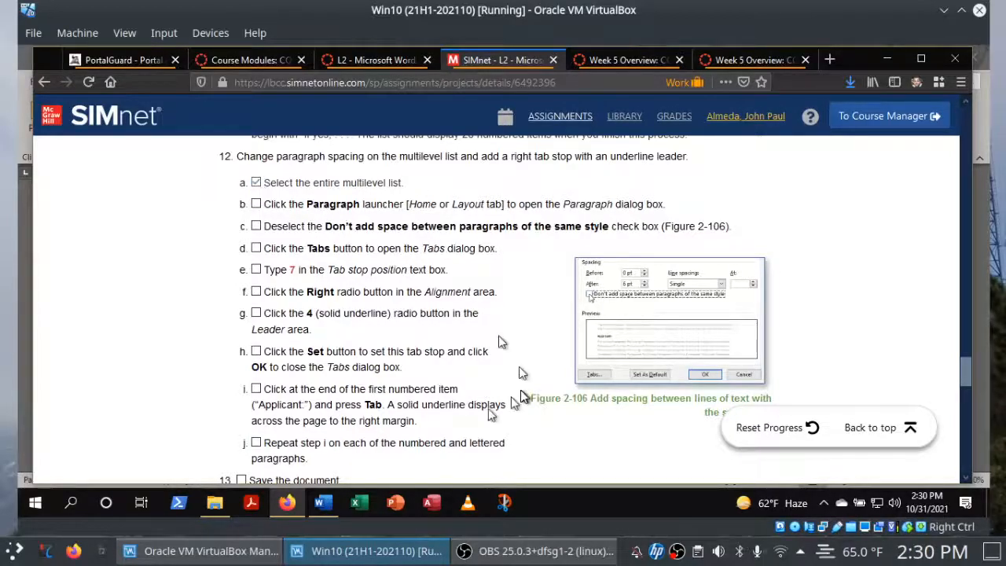
left_click(323, 504)
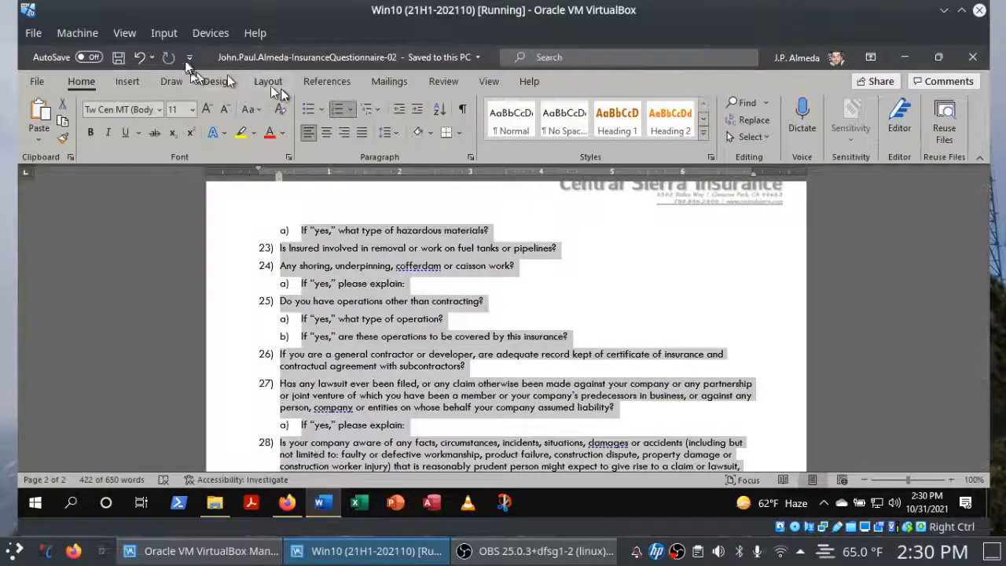
Open the selected list's paragraph settings in Word, and check off instructions 12b and 12c in Firefox before returning to the document.
left_click(471, 158)
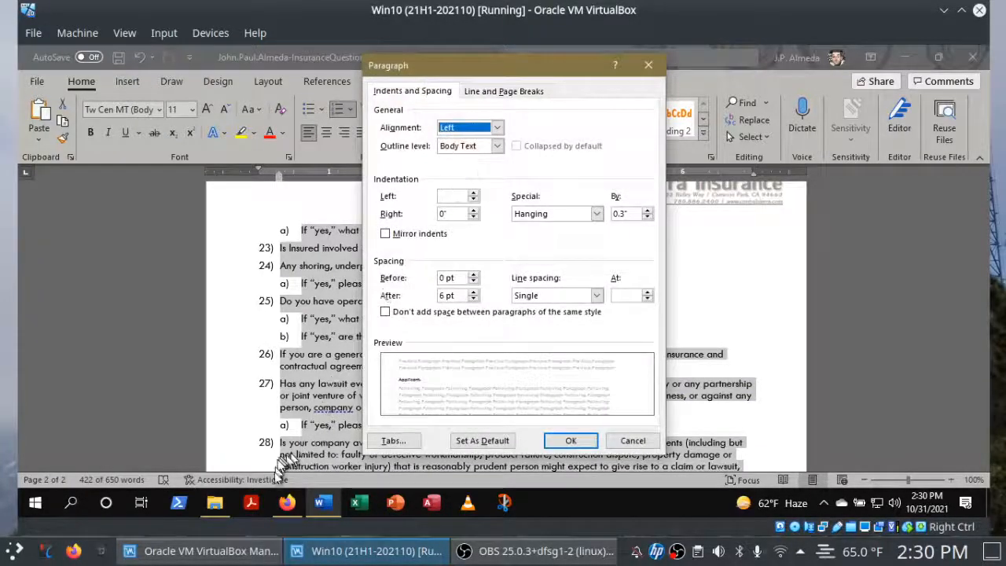
left_click(283, 505)
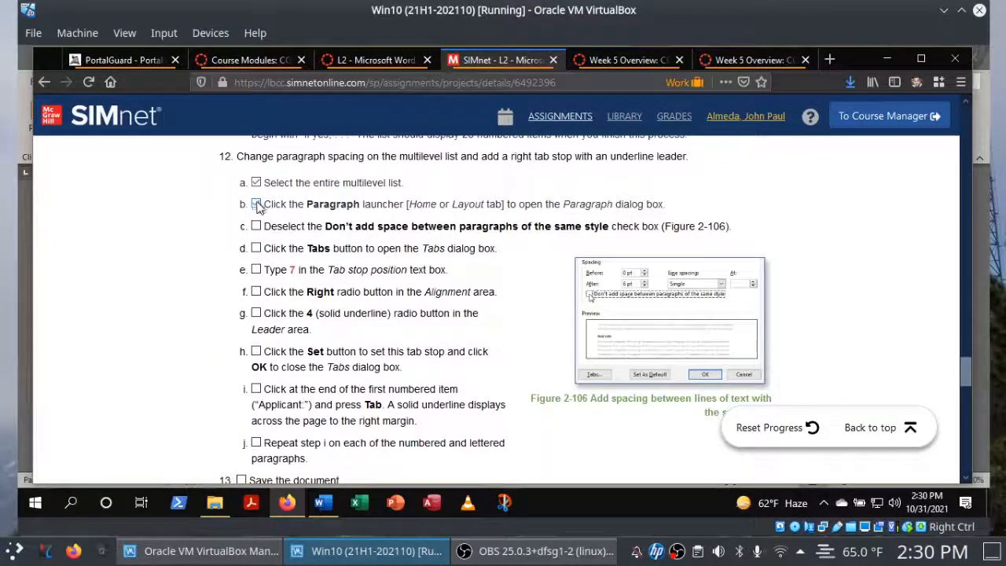
left_click(313, 507)
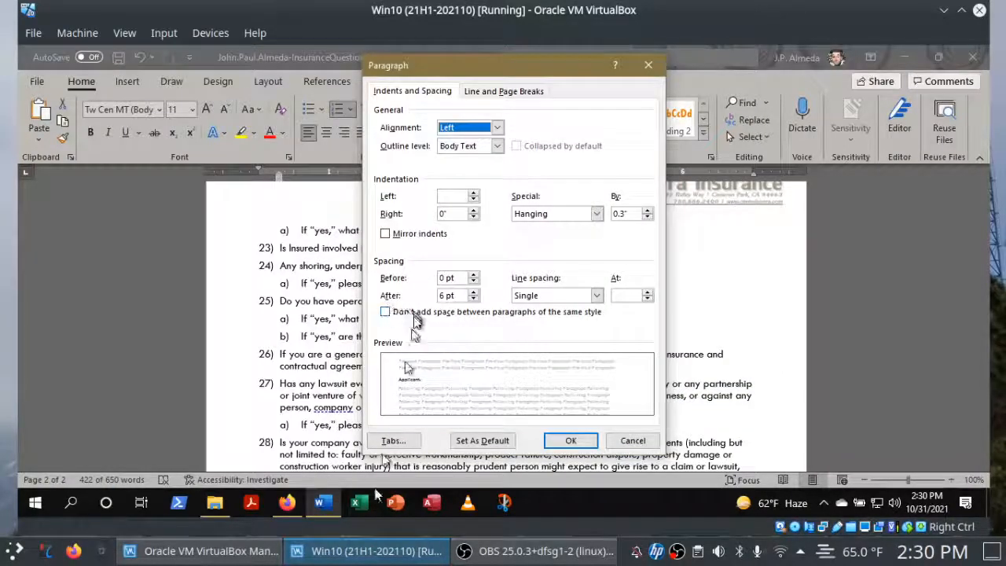
left_click(288, 505)
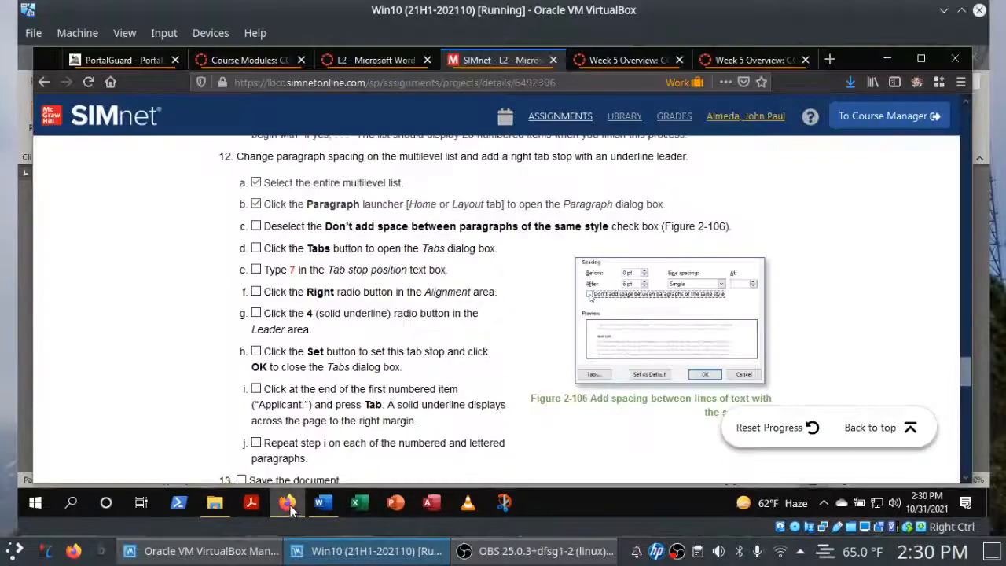
left_click(258, 228)
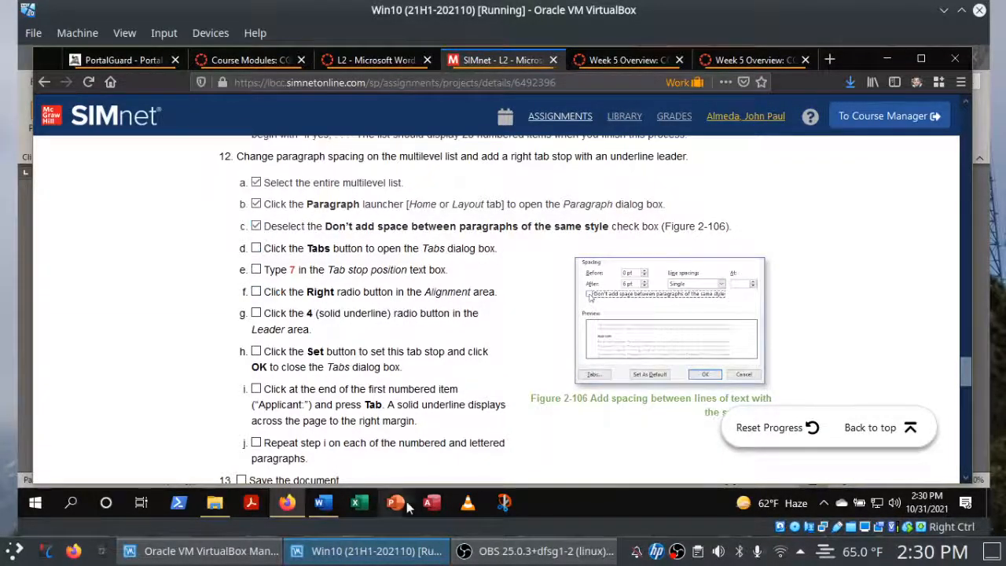
left_click(323, 503)
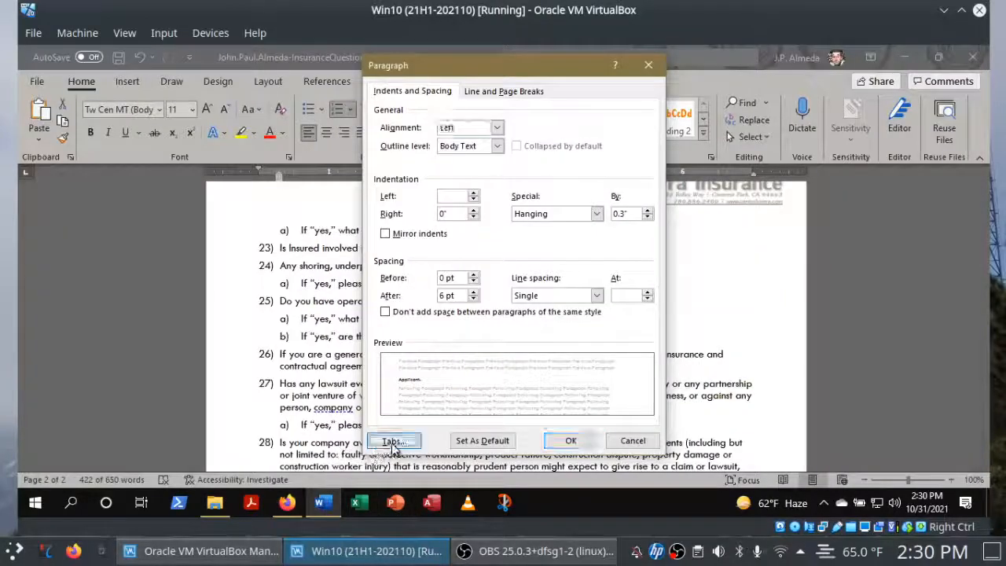
Enter 7 as the tab stop position for the selected list in Word, and check off instructions 12d through 12g in Firefox.
left_click(385, 441)
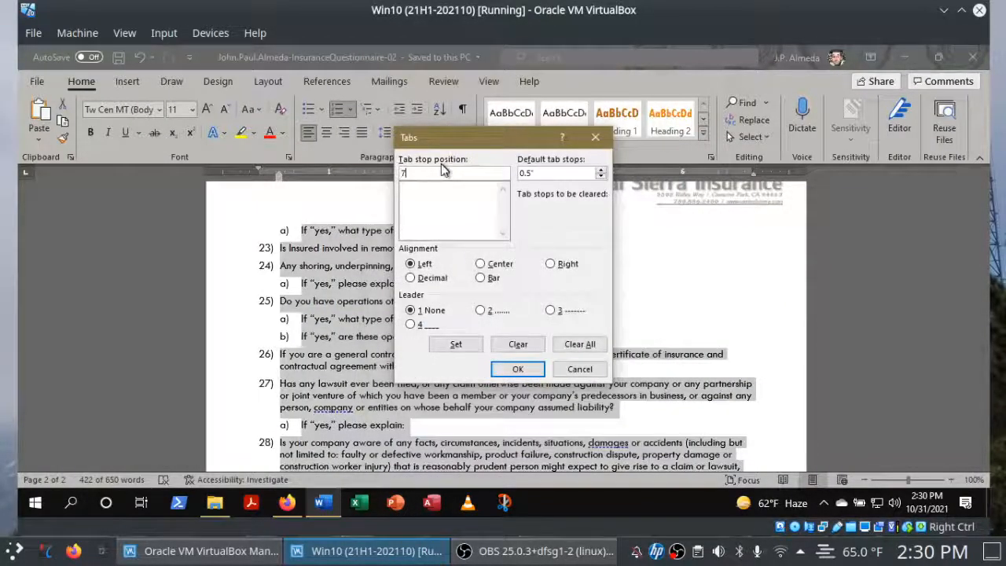
left_click(287, 503)
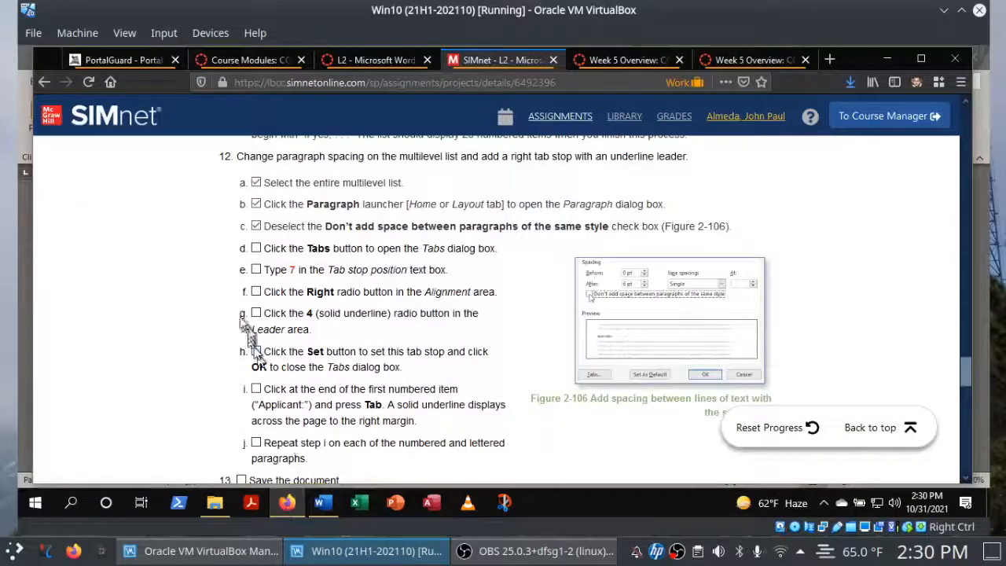
left_click(256, 250)
left_click(256, 271)
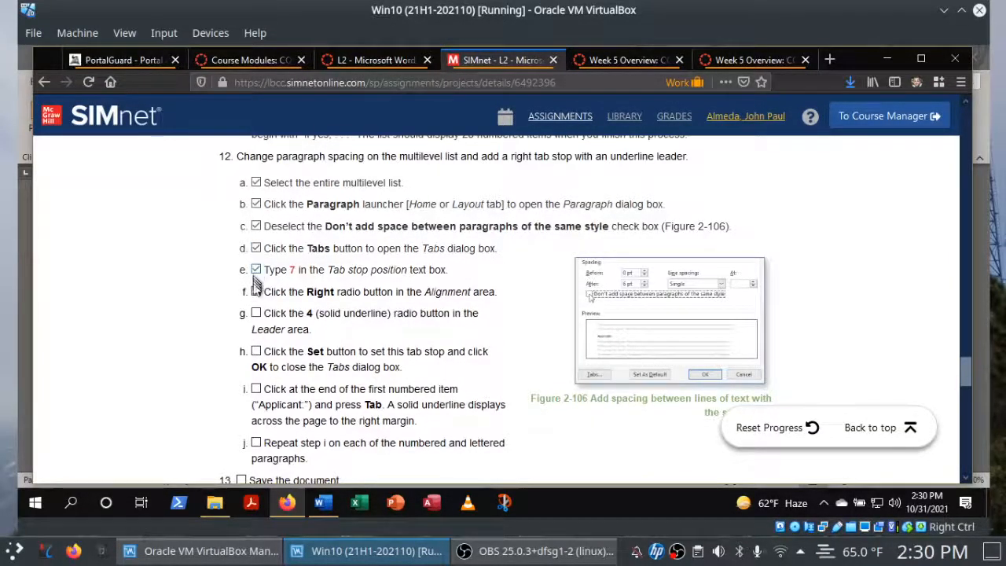
left_click(258, 293)
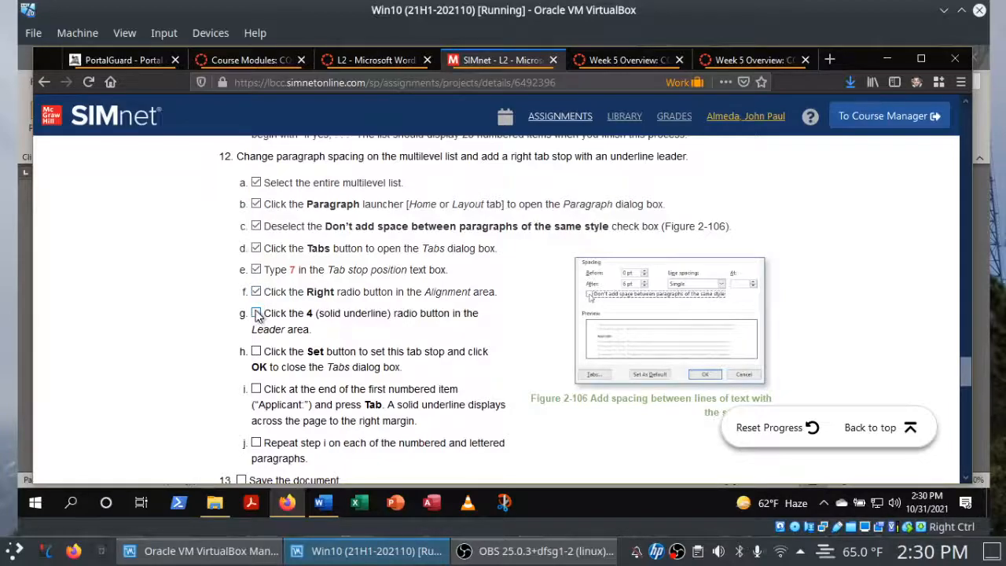
left_click(256, 314)
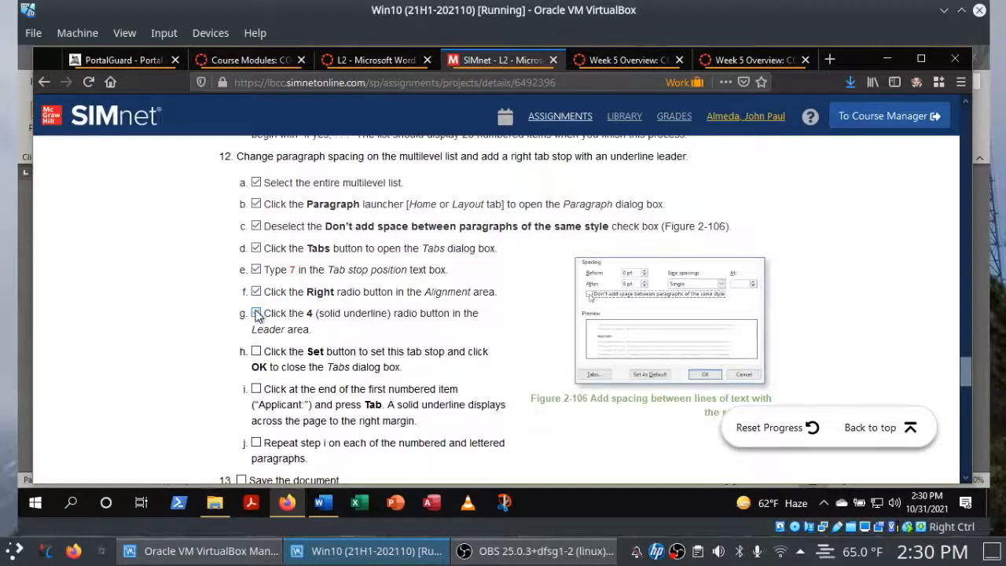
Give the list's 7" tab stop in Word right alignment and the solid underline leader (4), and set it.
left_click(324, 503)
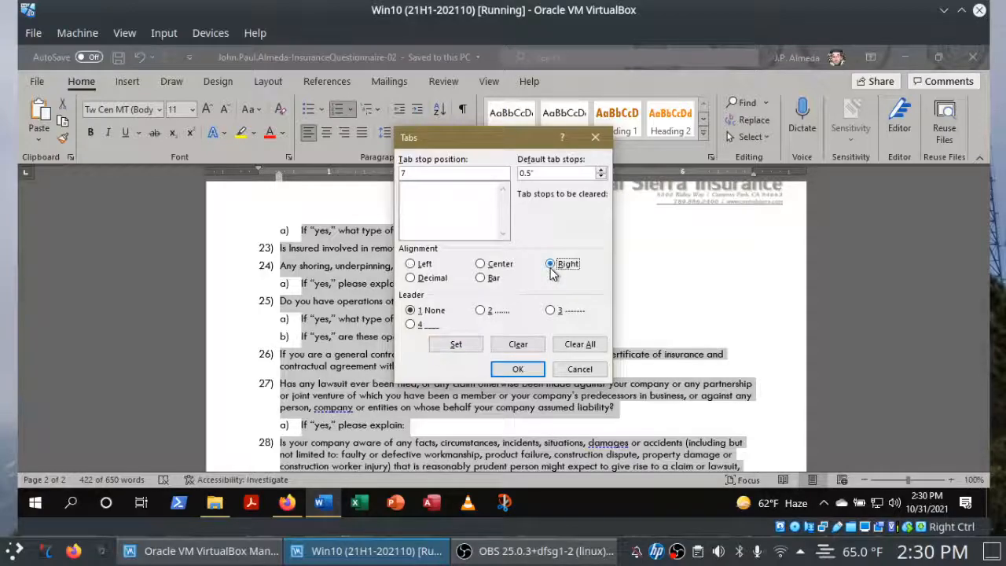
left_click(411, 324)
left_click(455, 346)
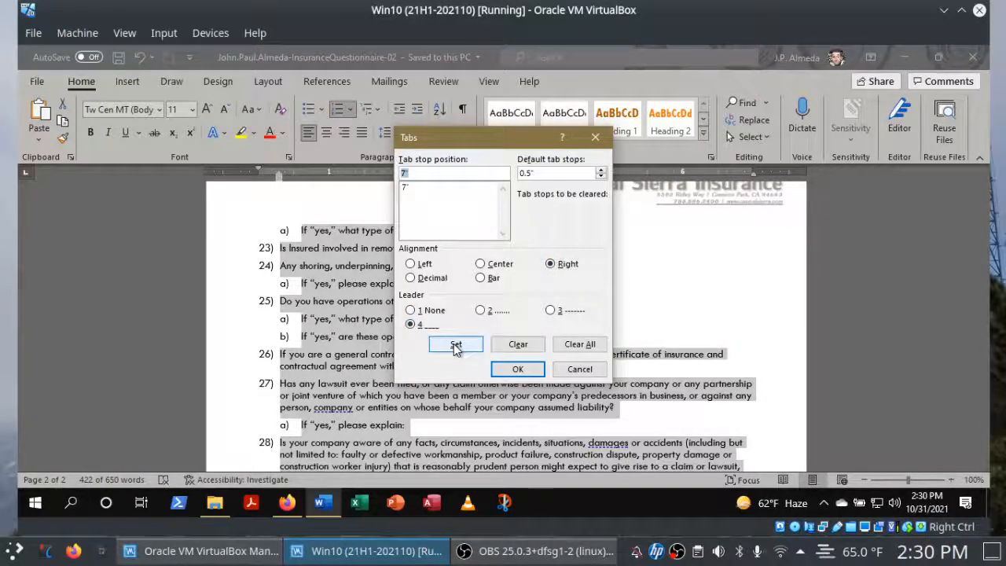
left_click(523, 371)
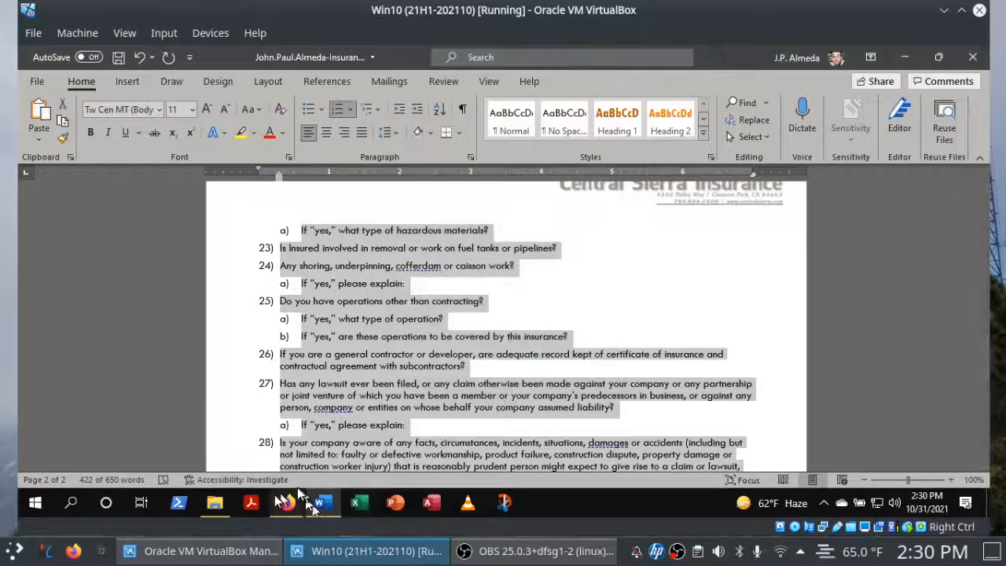
Check off instructions 12h, 12i and 12j in the SIMnet project page in Firefox.
left_click(285, 503)
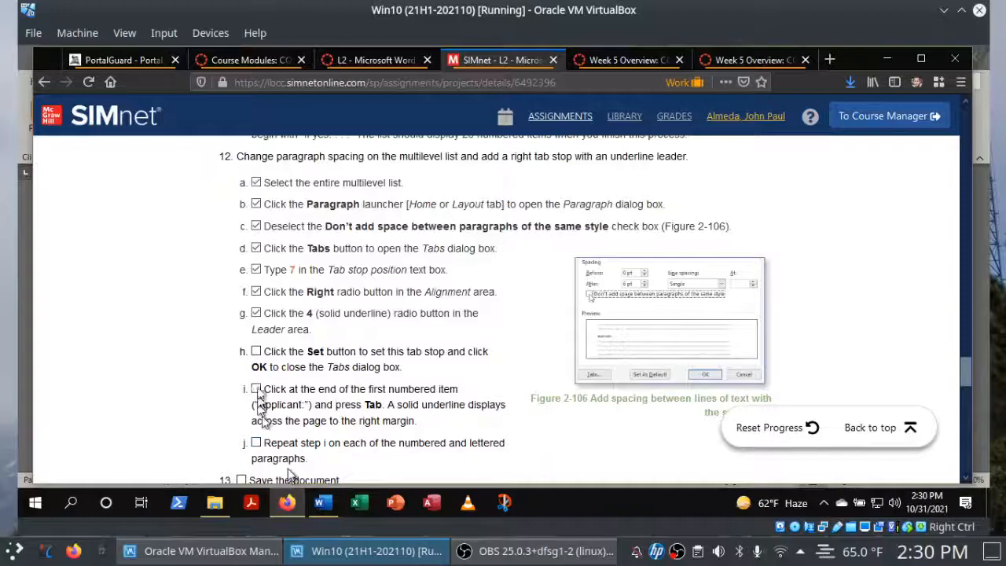
left_click(257, 351)
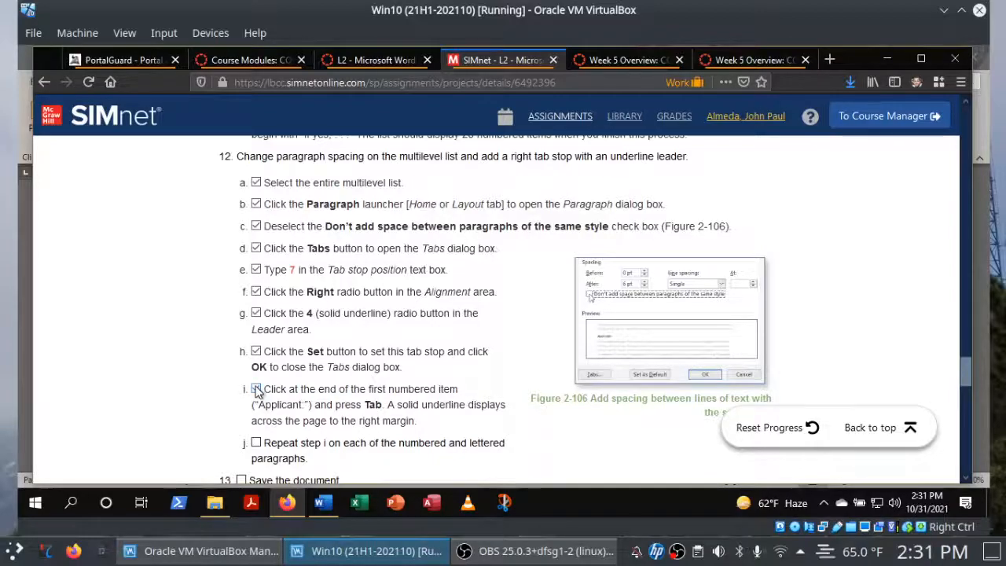
left_click(256, 390)
left_click(257, 444)
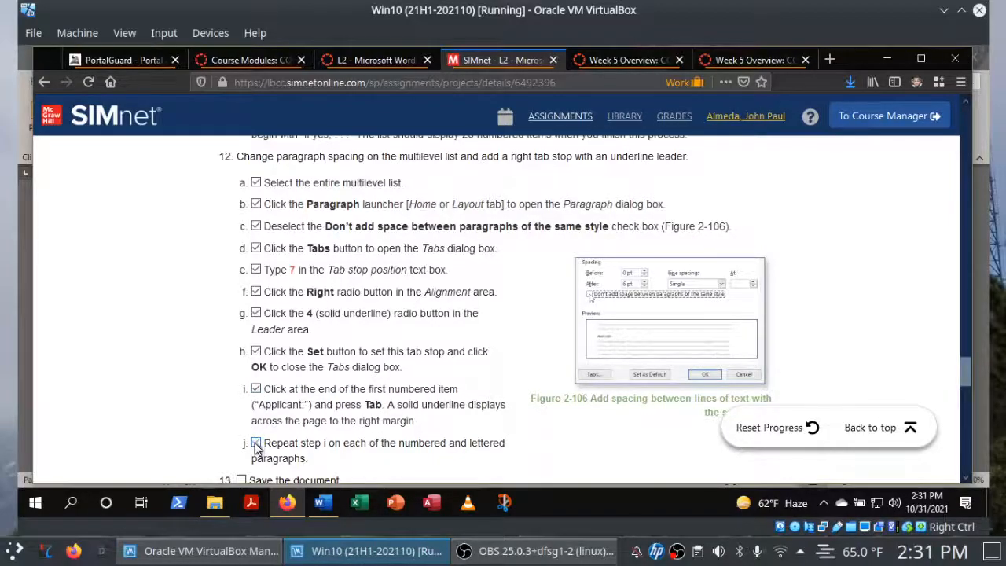
Insert a tab after each of list items 1 to 4 in Word, from "Applicant:" to "Names which applicant has used in the past:".
left_click(326, 504)
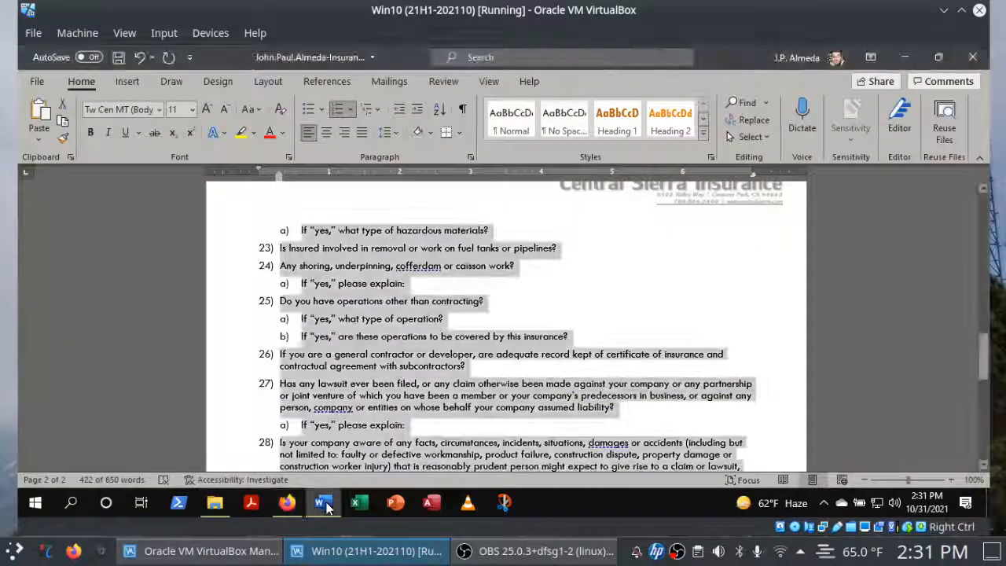
left_click(977, 214)
left_click(985, 215)
scroll(684, 398, "up", 15)
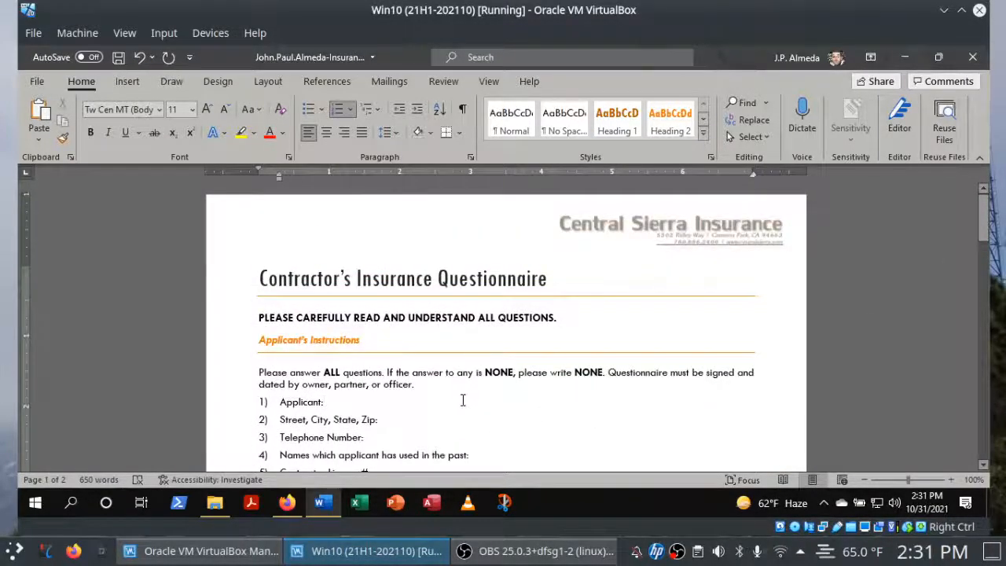
key("Tab")
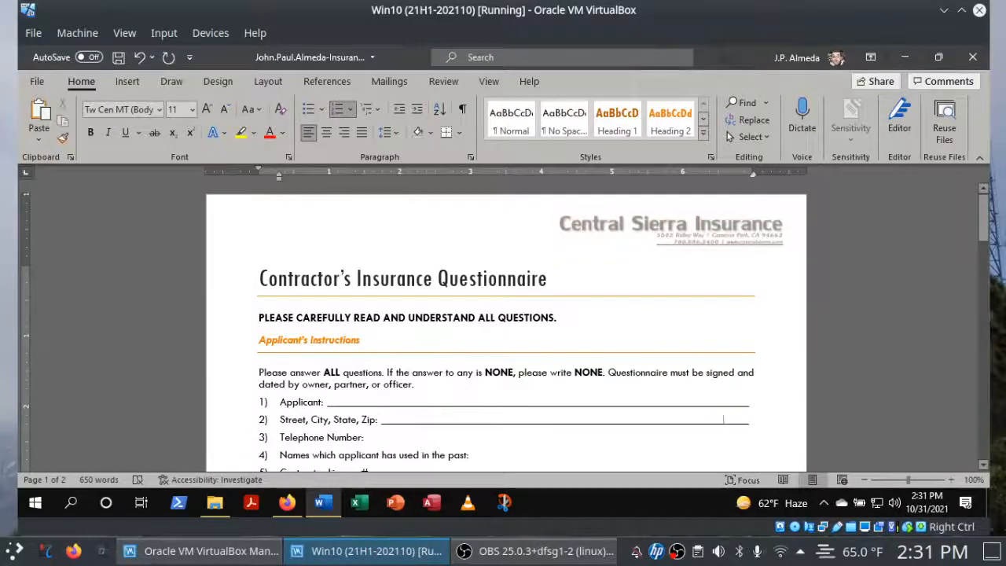
key("Tab")
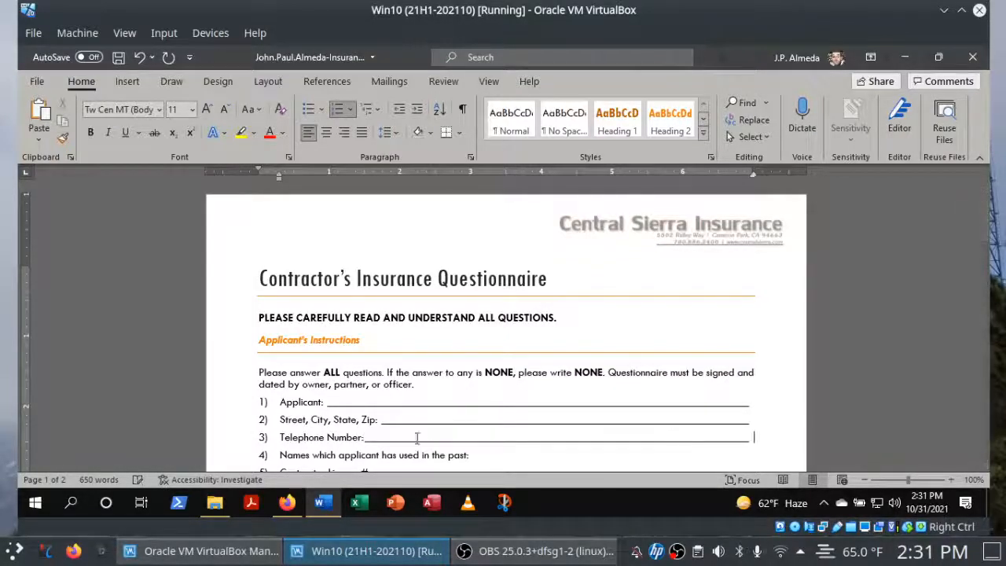
left_click(487, 454)
key("Tab")
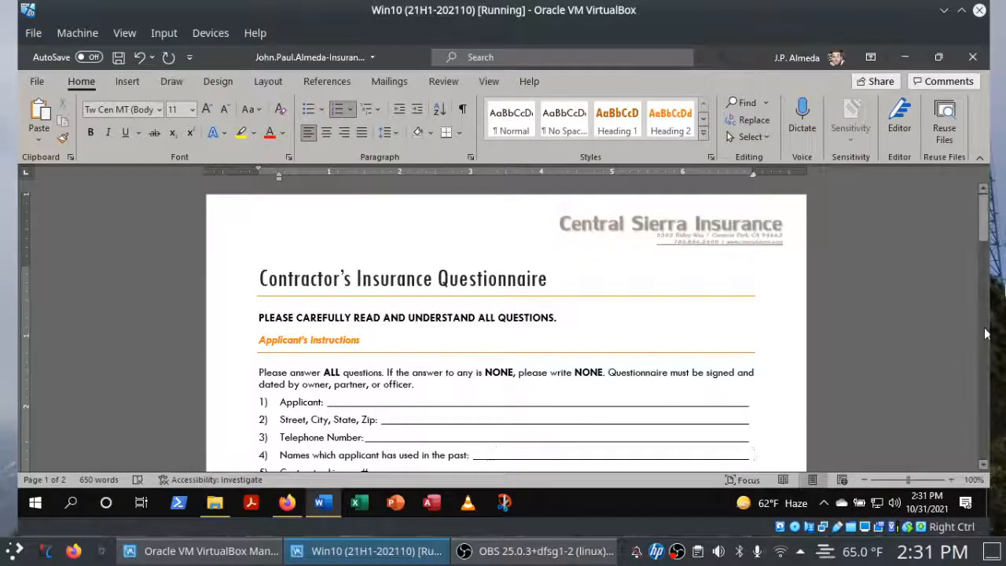
left_click_drag(985, 234, 983, 261)
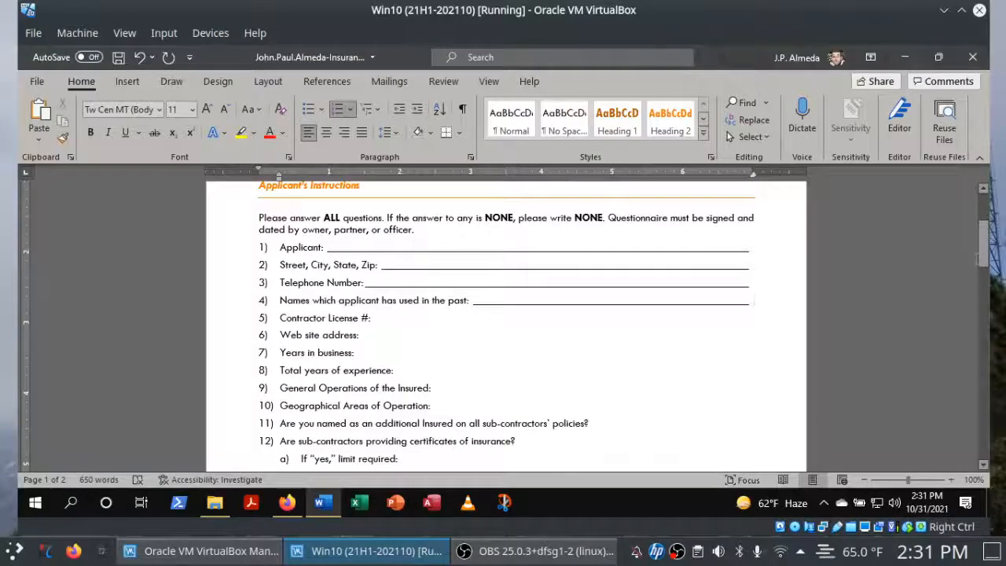
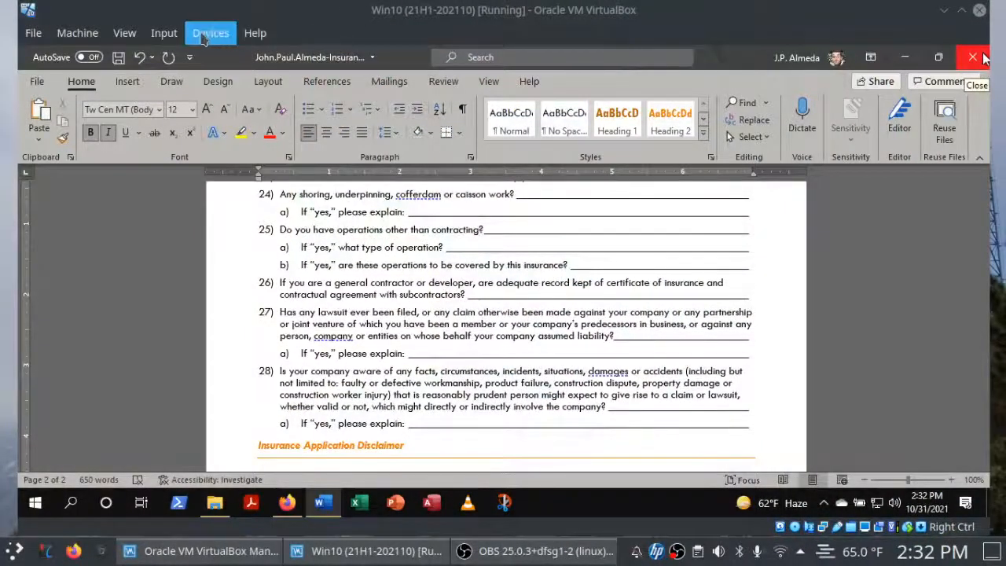
Save the questionnaire in Word, and check off instructions 13 and 14a on the SIMnet project page in Firefox.
left_click(119, 56)
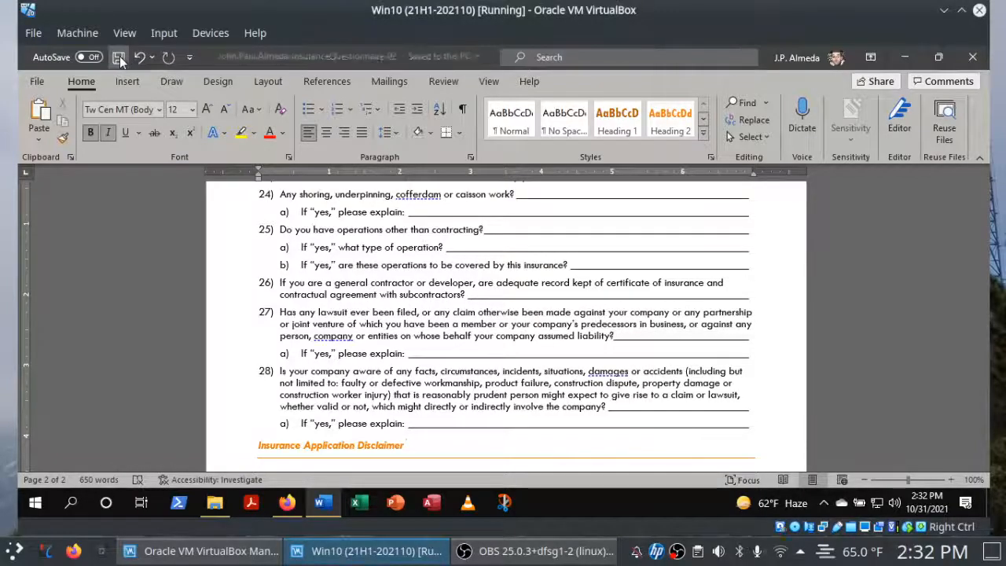
left_click(289, 502)
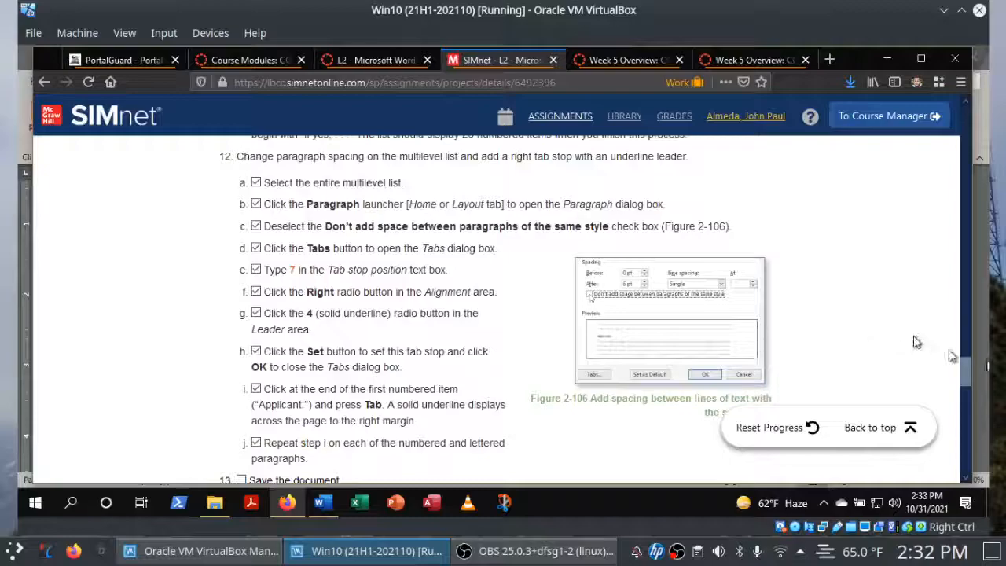
left_click_drag(961, 366, 960, 386)
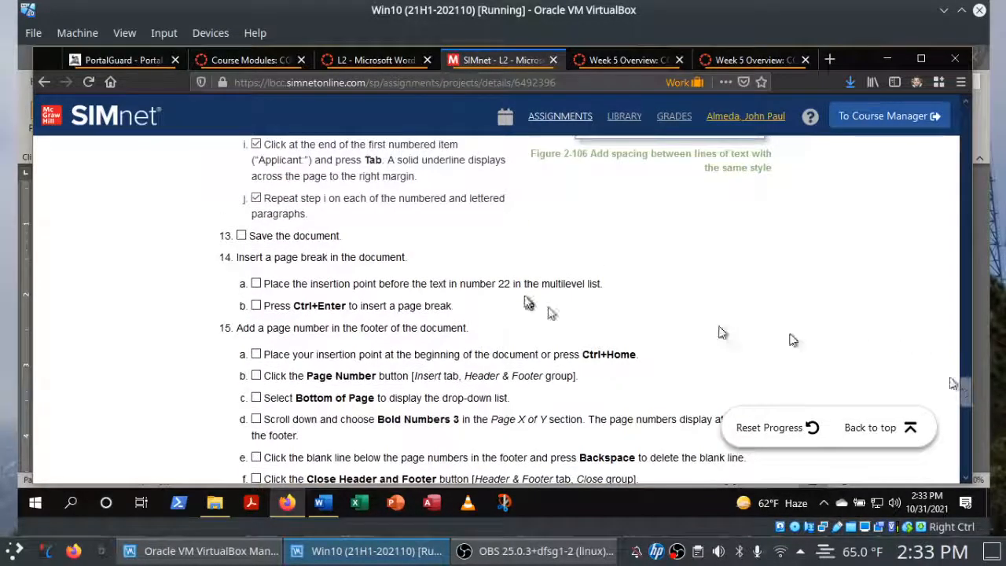
left_click(240, 237)
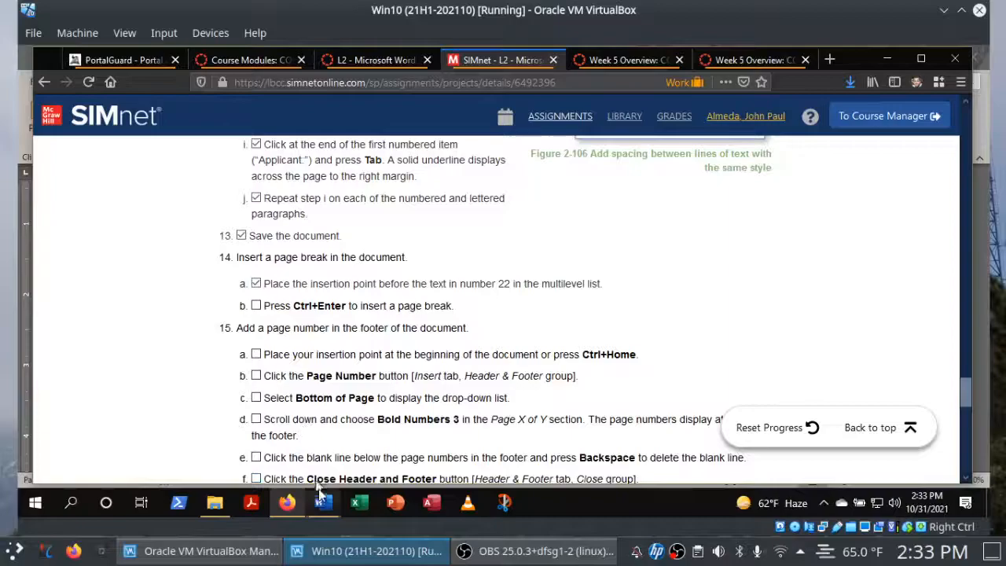
Insert a page break in Word before the text of list item 22, "Are you or your subcontractors involved in any removal hazardous materials?".
mouse_move(320, 509)
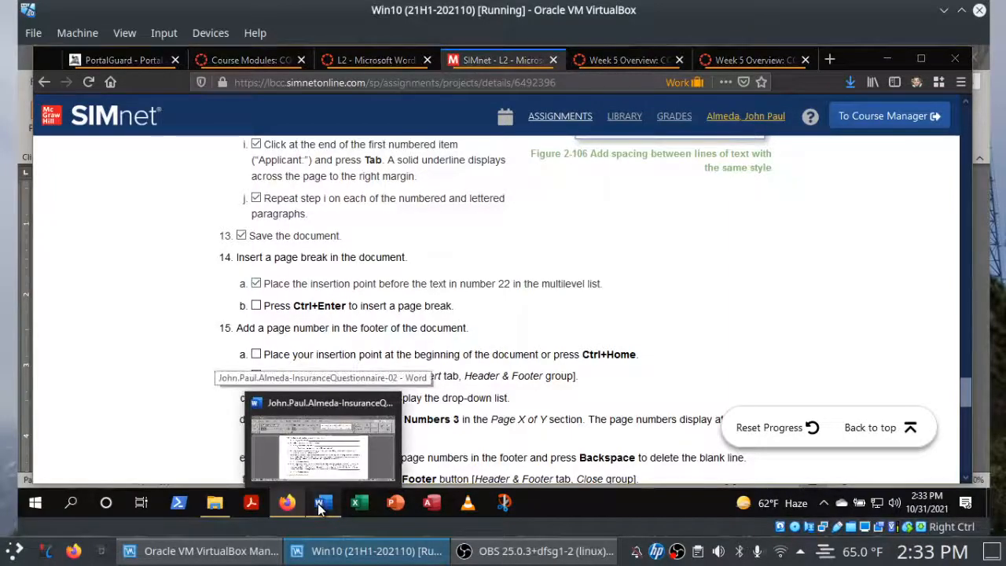
left_click(320, 509)
left_click_drag(988, 356, 985, 311)
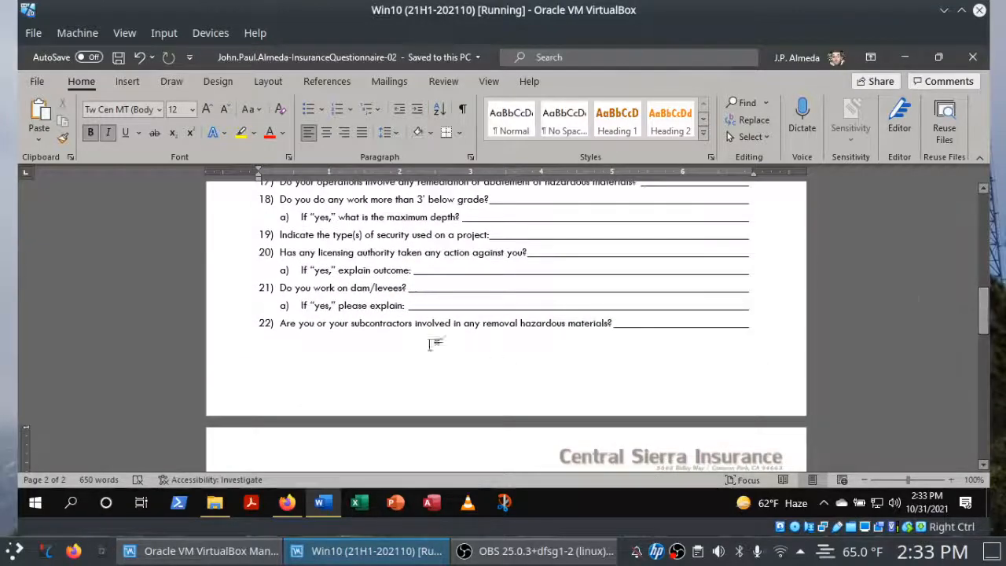
left_click(260, 322)
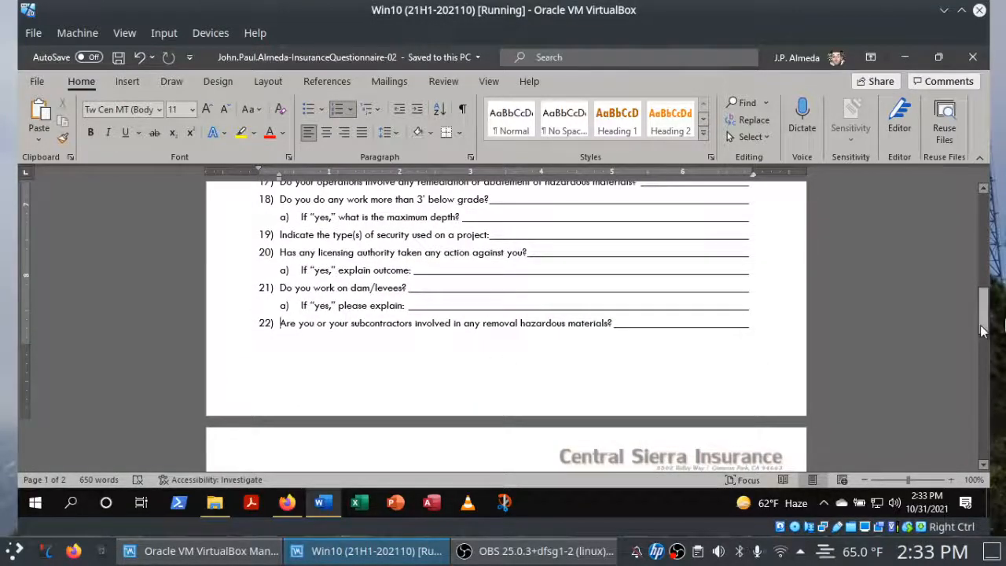
mouse_move(988, 312)
left_mouse_down()
mouse_move(985, 330)
mouse_move(985, 315)
left_mouse_up()
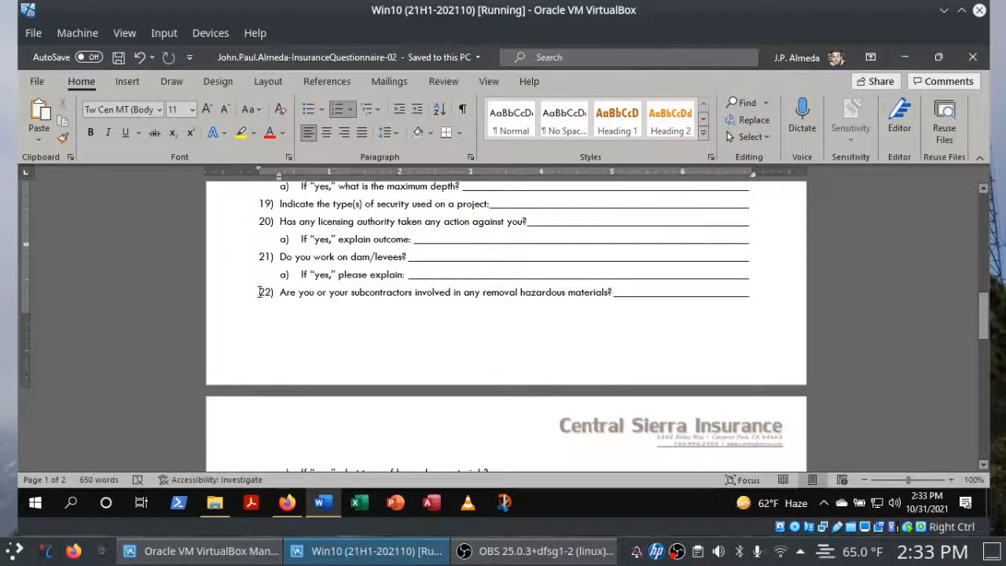
key("ctrl+Return")
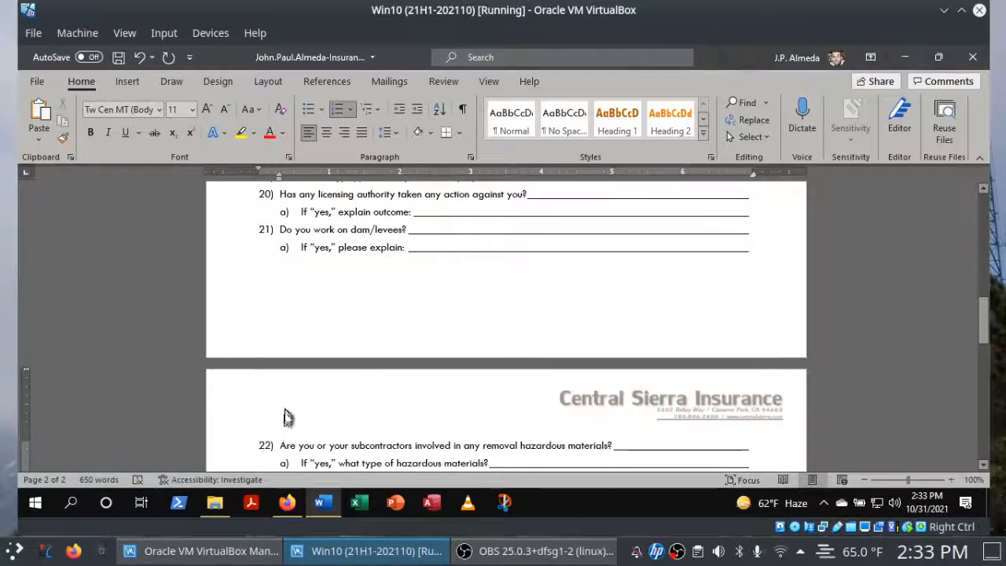
Look at the alternative commands for inserting a page break and the list of available break types.
left_click(125, 82)
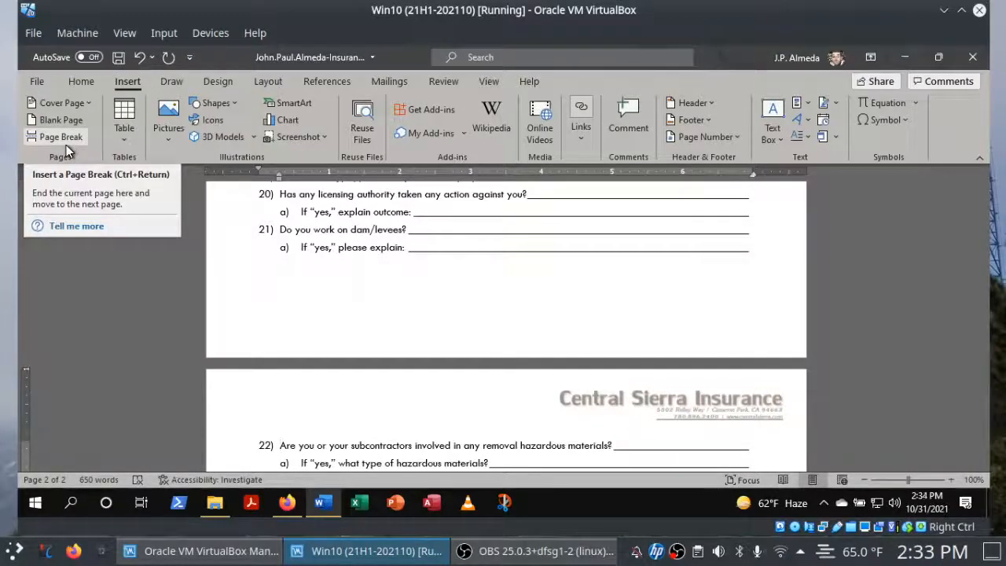
left_click(255, 81)
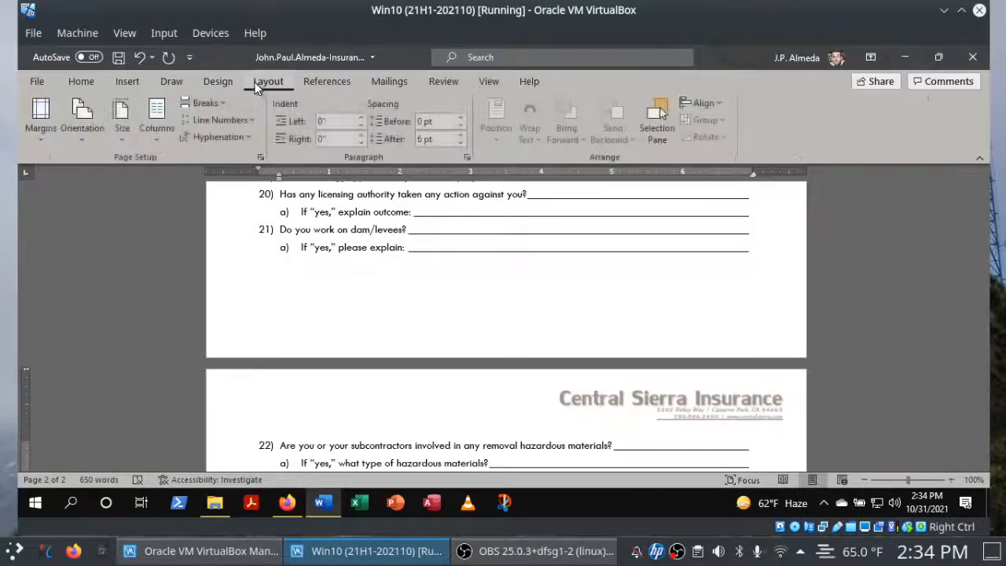
left_click(209, 106)
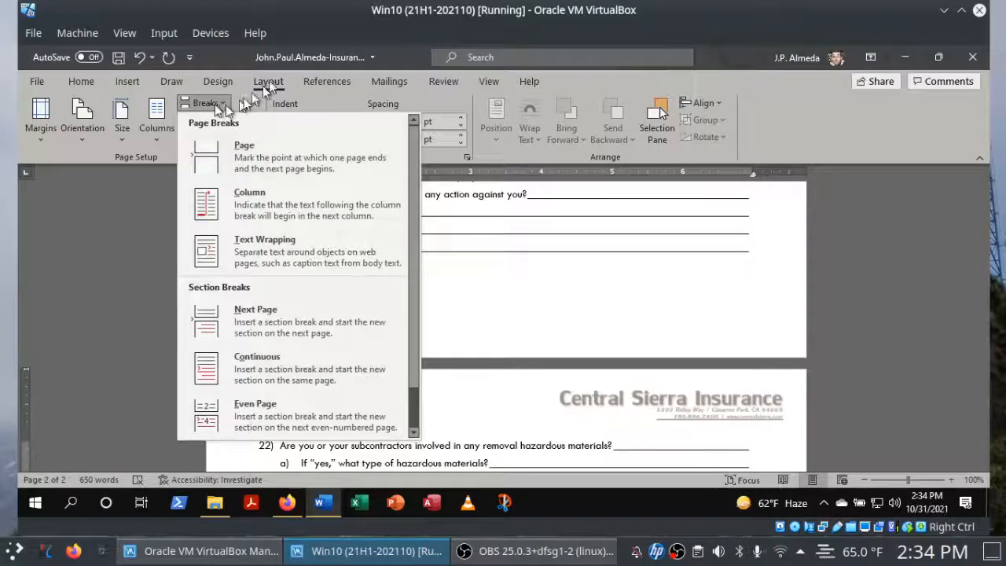
left_click(81, 82)
left_click(81, 82)
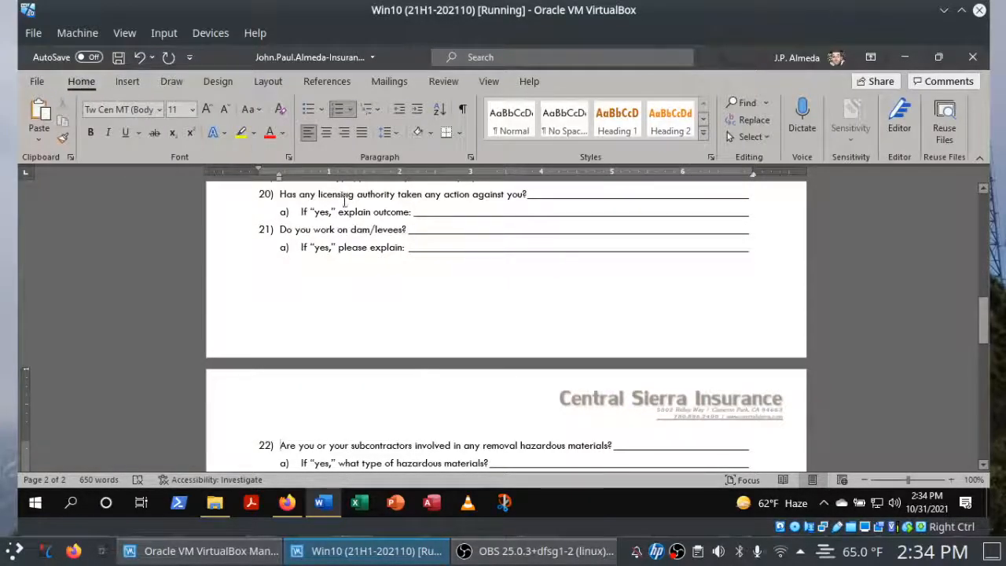
Undo the page break before list item 22, insert it again at the same place and save the document.
left_click(138, 58)
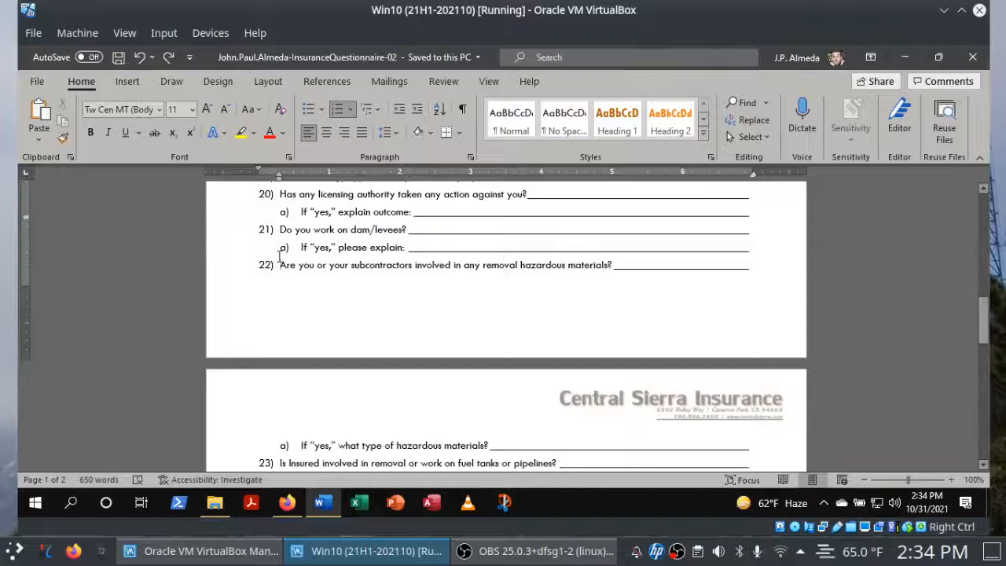
key("ctrl+Return")
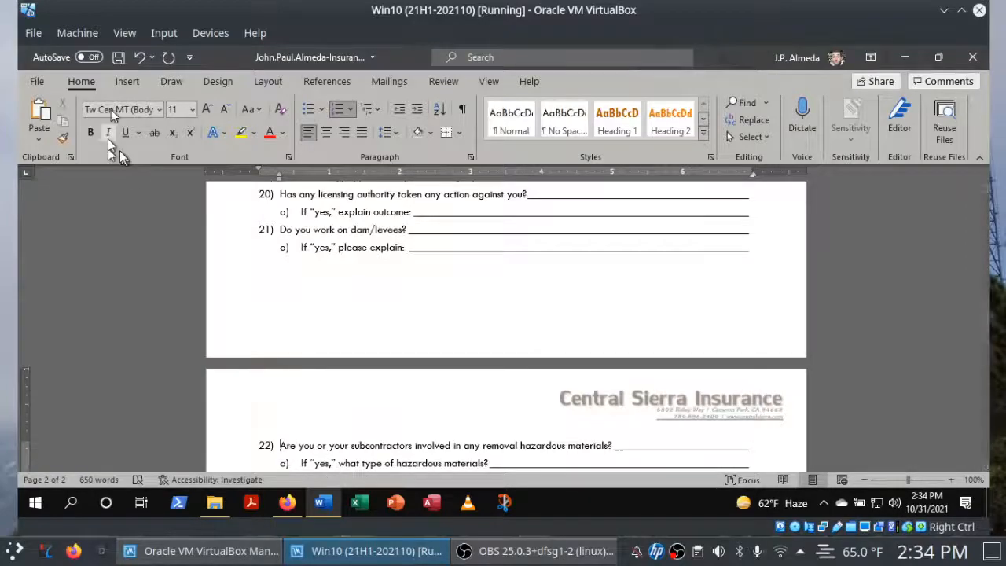
left_click(119, 56)
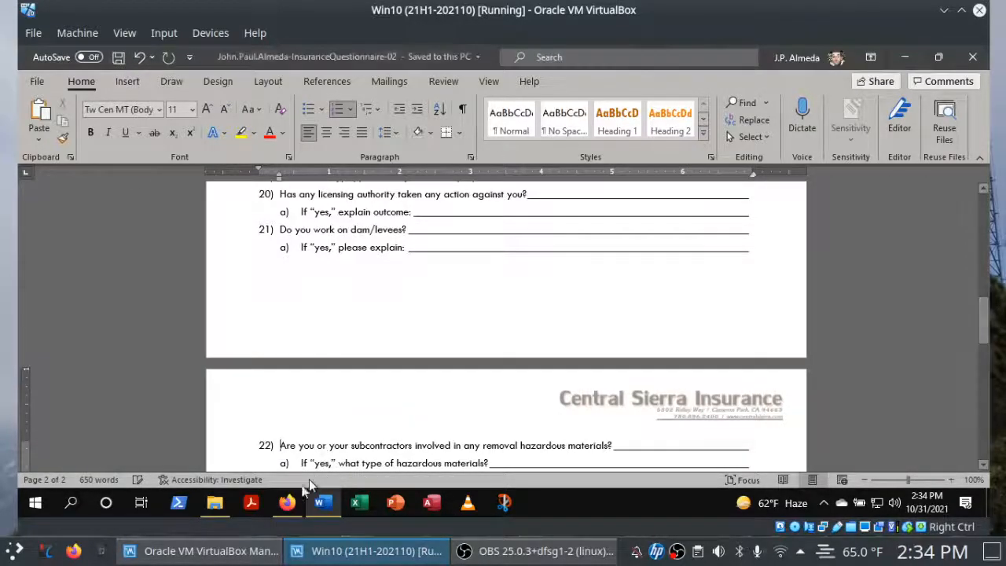
Check off instructions 14b and 15a on the SIMnet project page in Firefox.
left_click(286, 503)
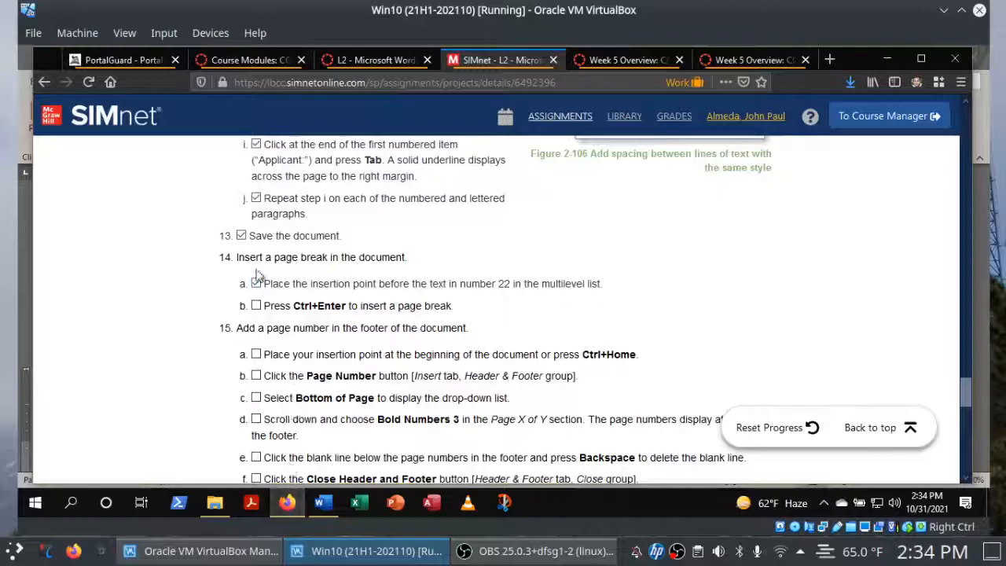
left_click(255, 307)
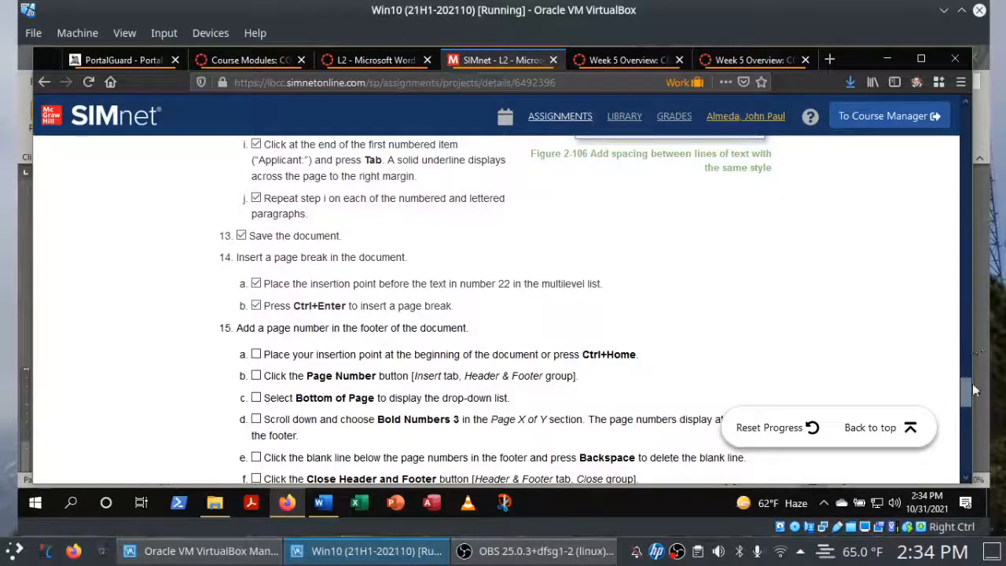
scroll(969, 399, "down", 2)
scroll(967, 399, "down", 3)
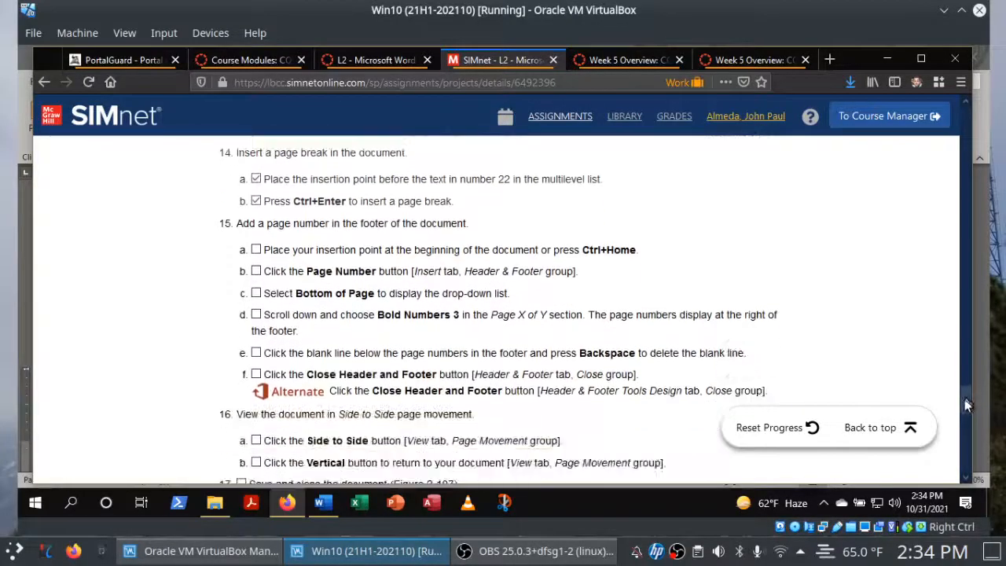
scroll(964, 405, "down", 1)
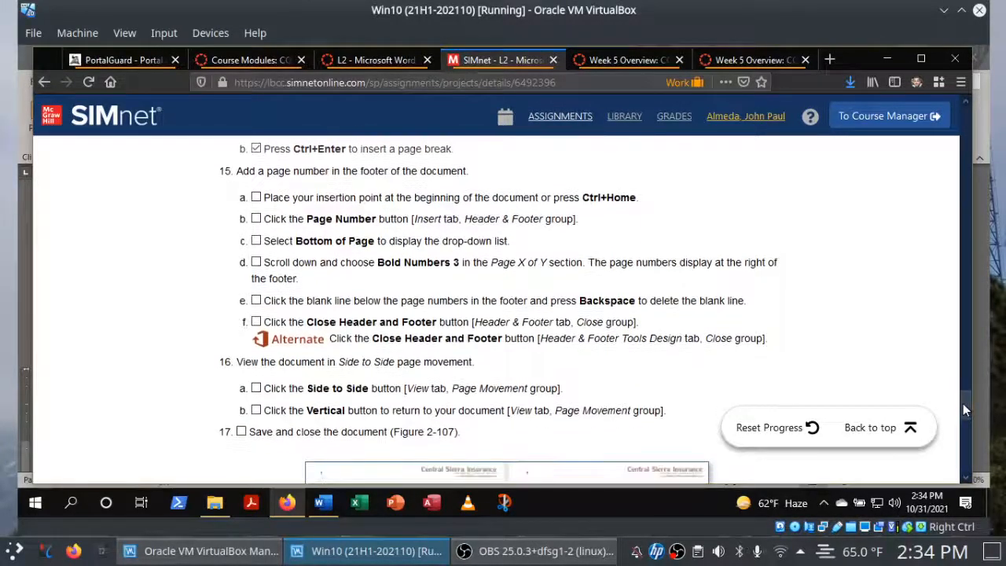
scroll(964, 405, "down", 1)
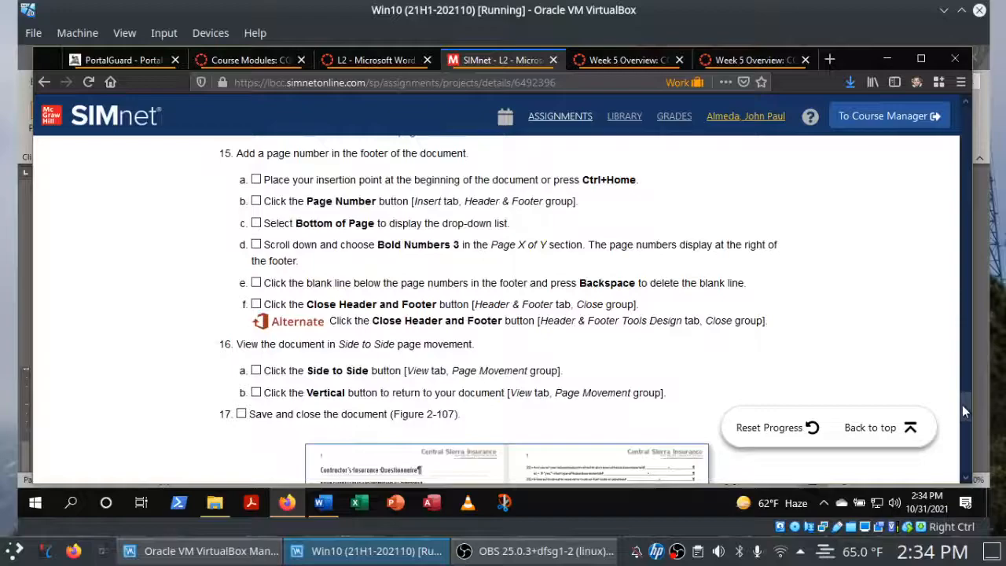
left_click(1005, 316)
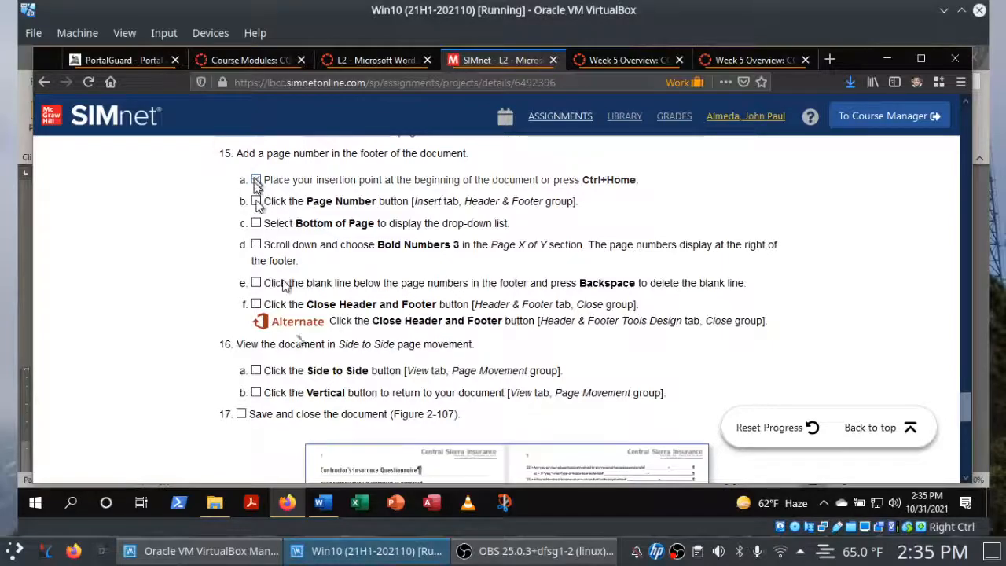
Move the insertion point to the beginning of the questionnaire in Word, before the title.
left_click(322, 504)
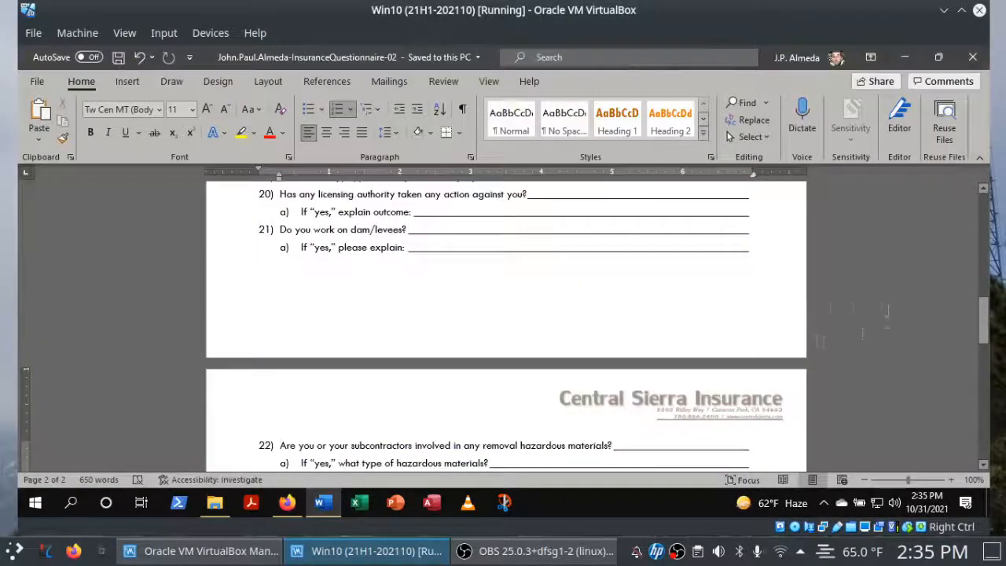
left_click(783, 256)
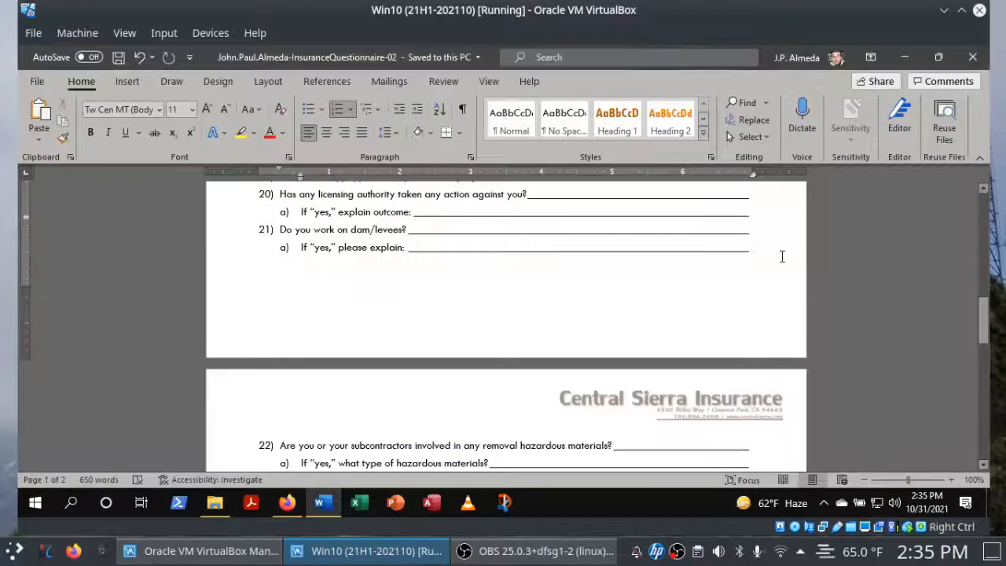
key("ctrl+Home")
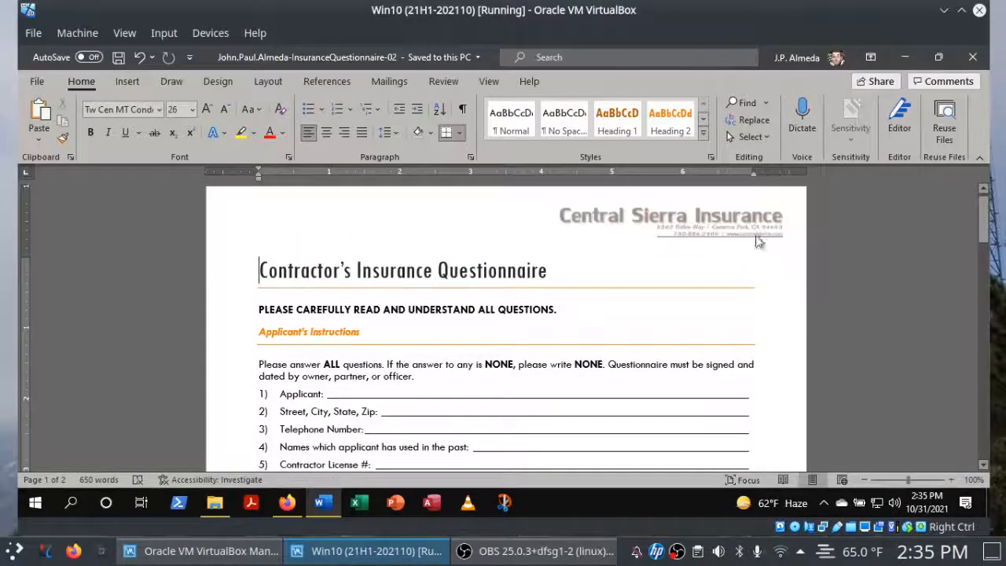
Review the page number instructions in Firefox, locate the matching insert command in Word, and check off instruction 15b.
left_click(288, 505)
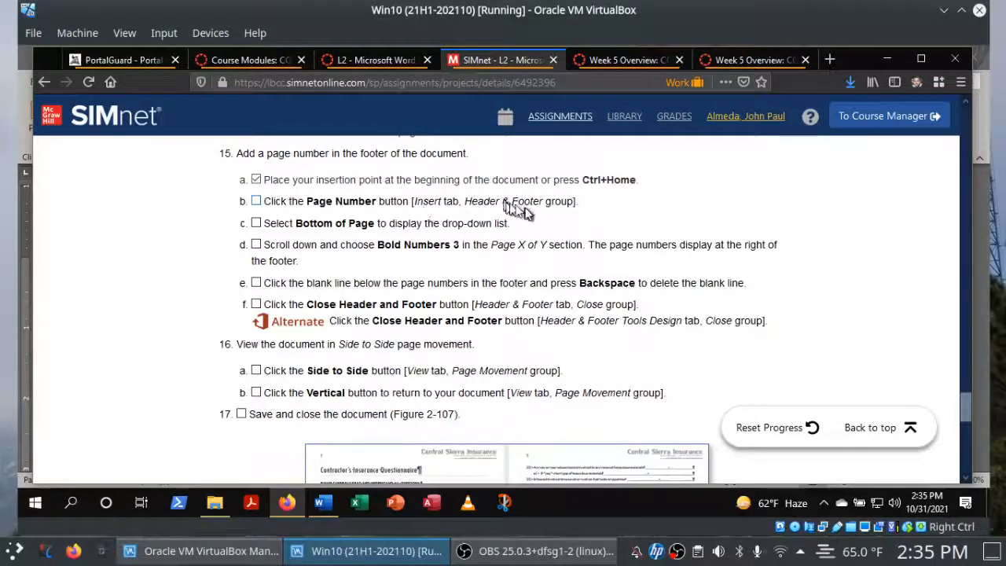
left_click(323, 503)
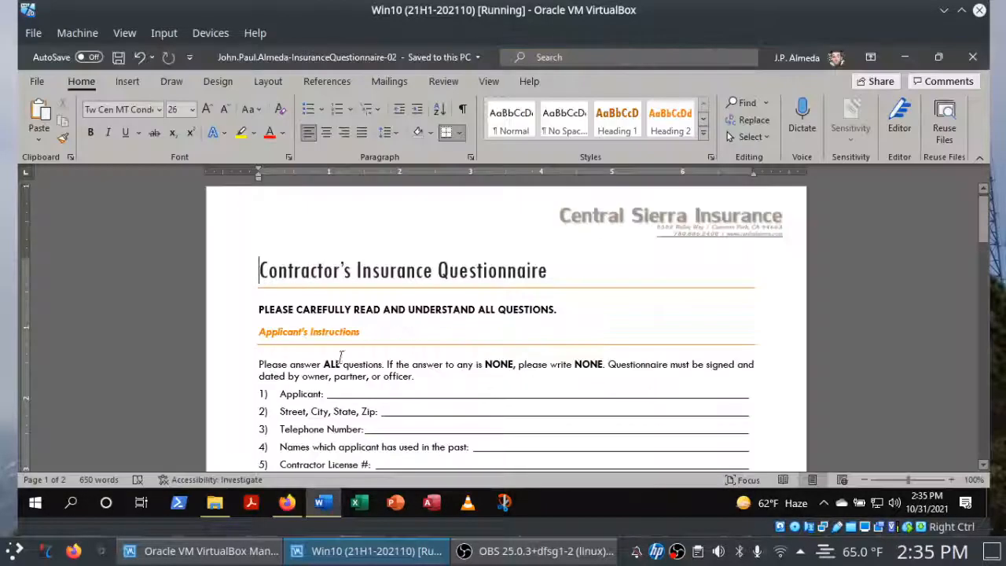
left_click(129, 81)
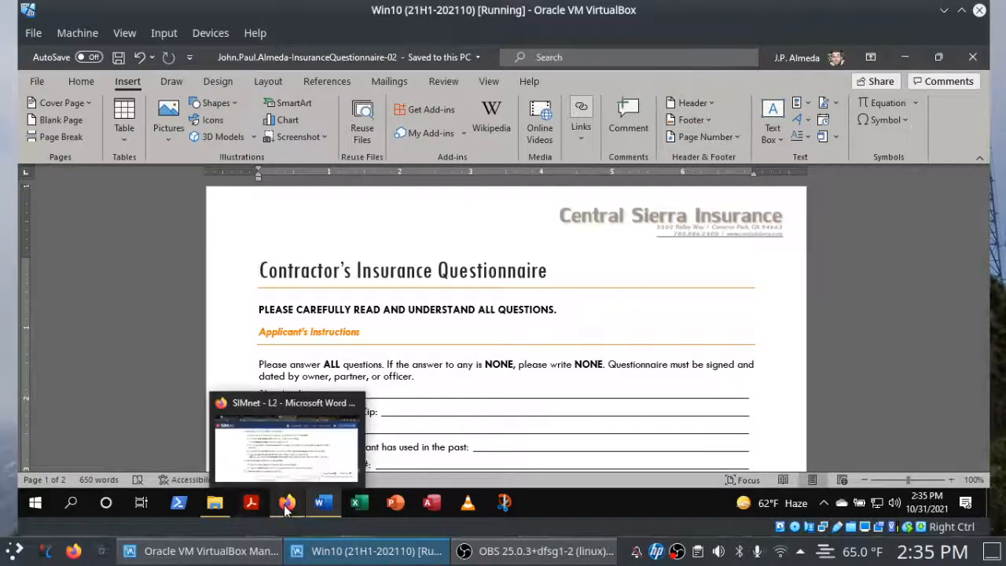
left_click(287, 506)
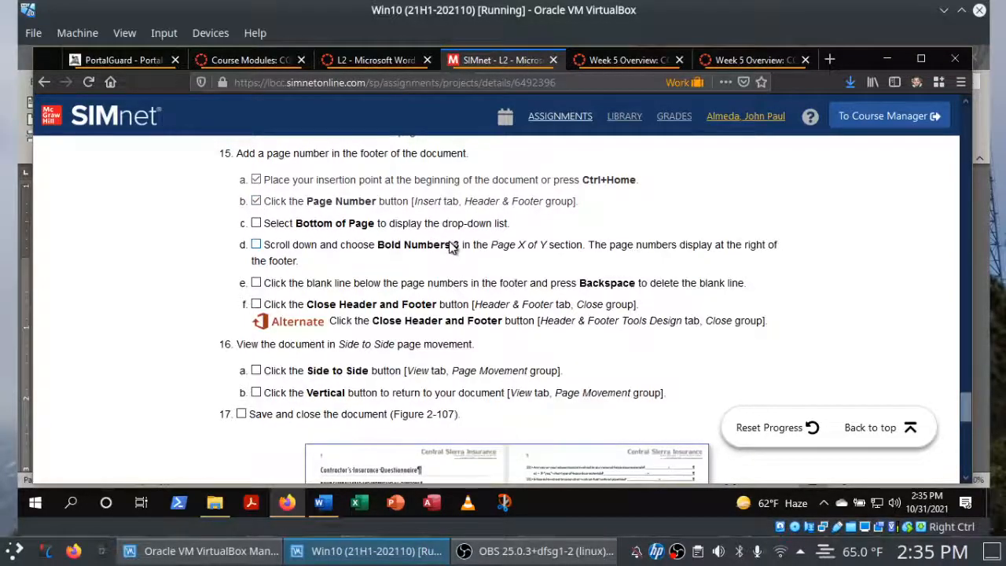
Insert the Bold Numbers 3 page number, in Page X of Y format, at the bottom of the page in Word.
left_click(323, 503)
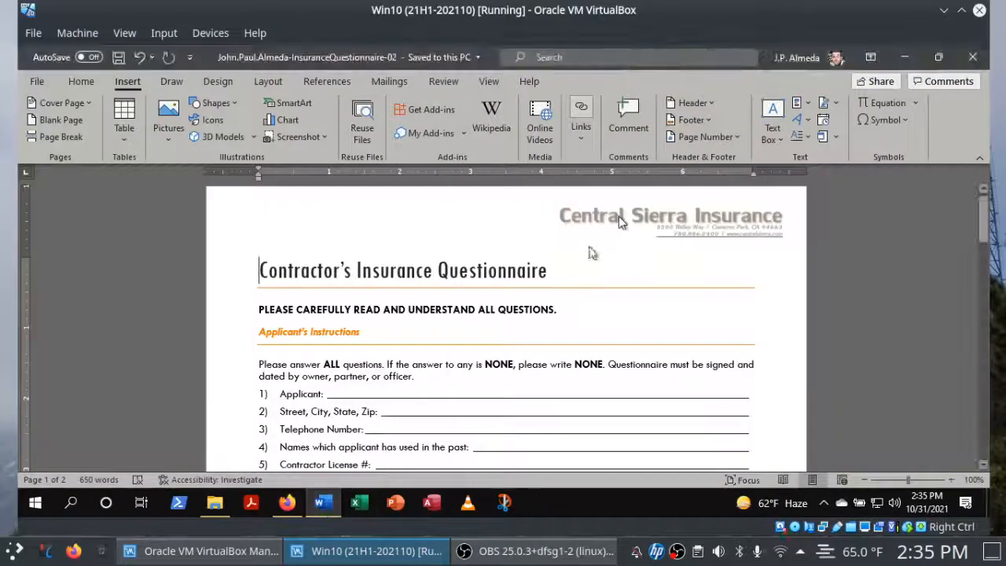
left_click(733, 136)
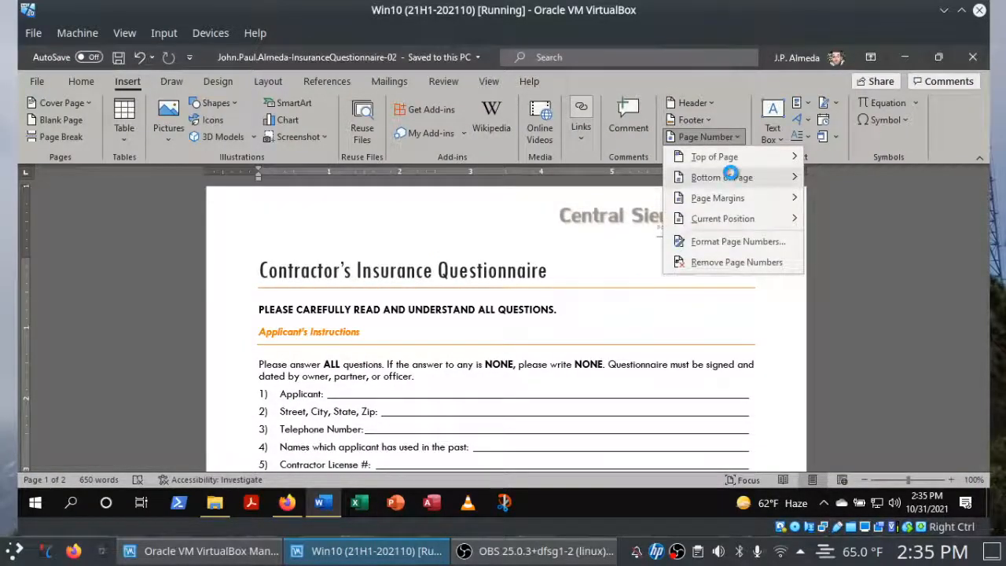
mouse_move(680, 197)
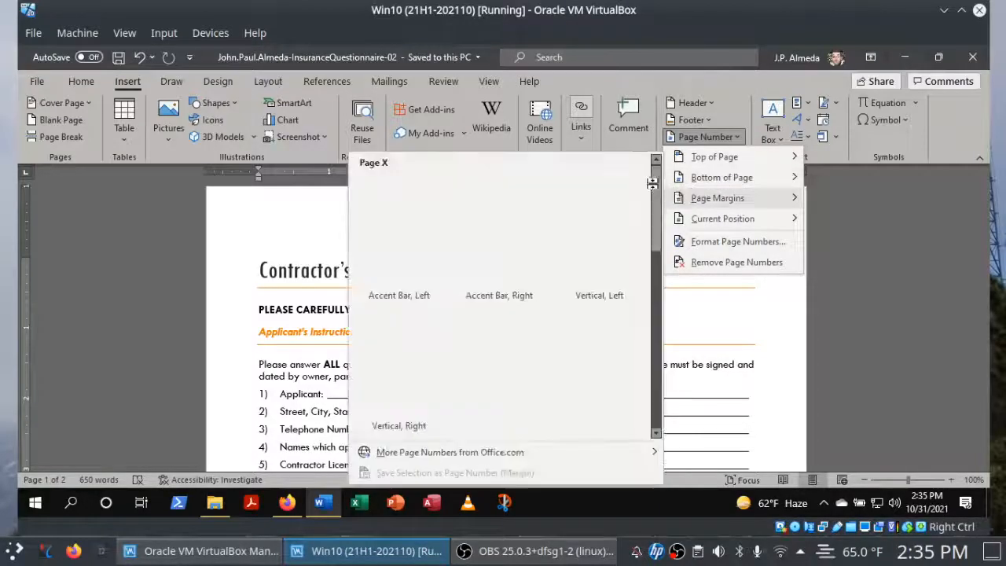
mouse_move(699, 182)
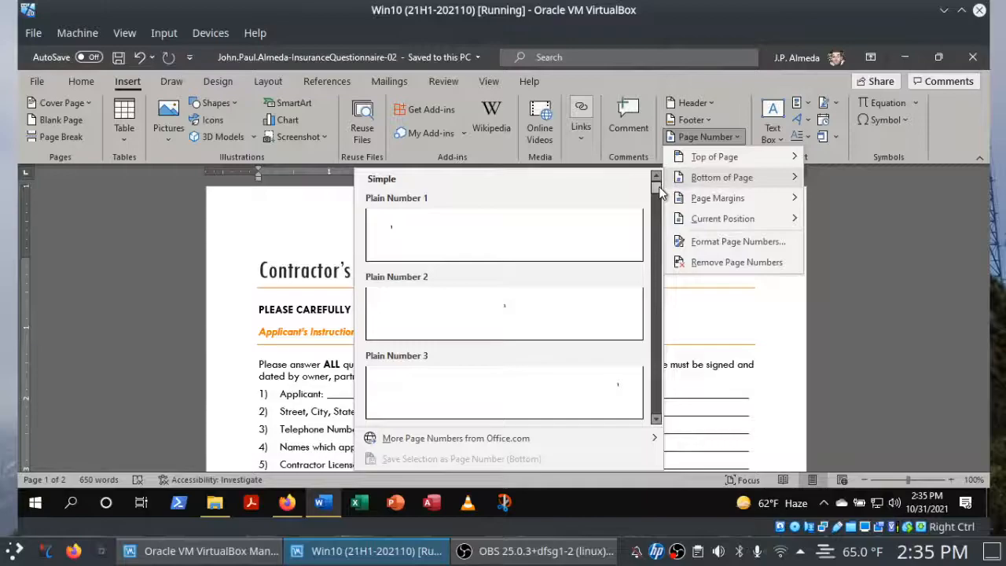
left_click_drag(661, 192, 657, 228)
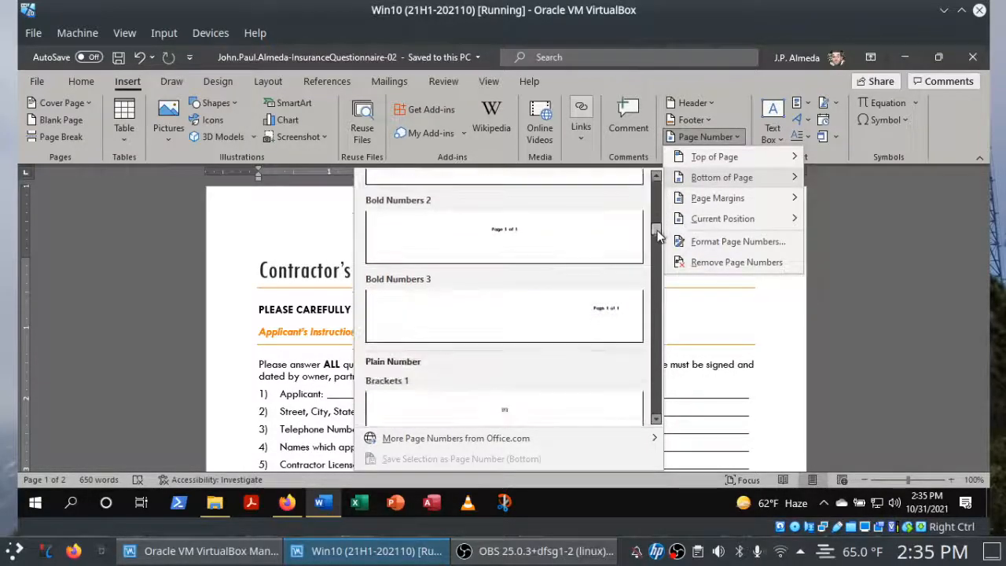
left_click(583, 310)
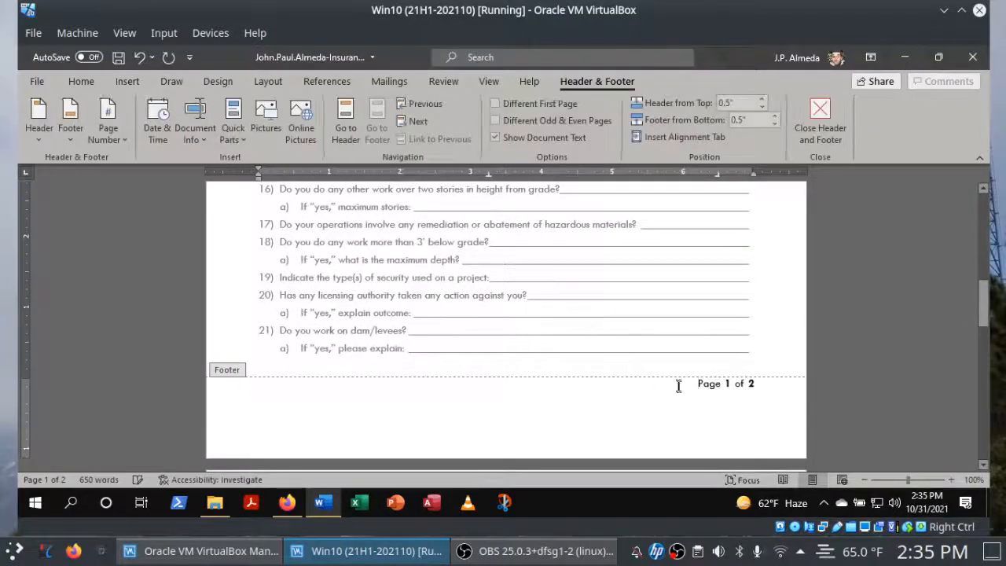
Switch to Firefox and check off instructions 15c and 15d on the SIMnet project page.
left_click(287, 503)
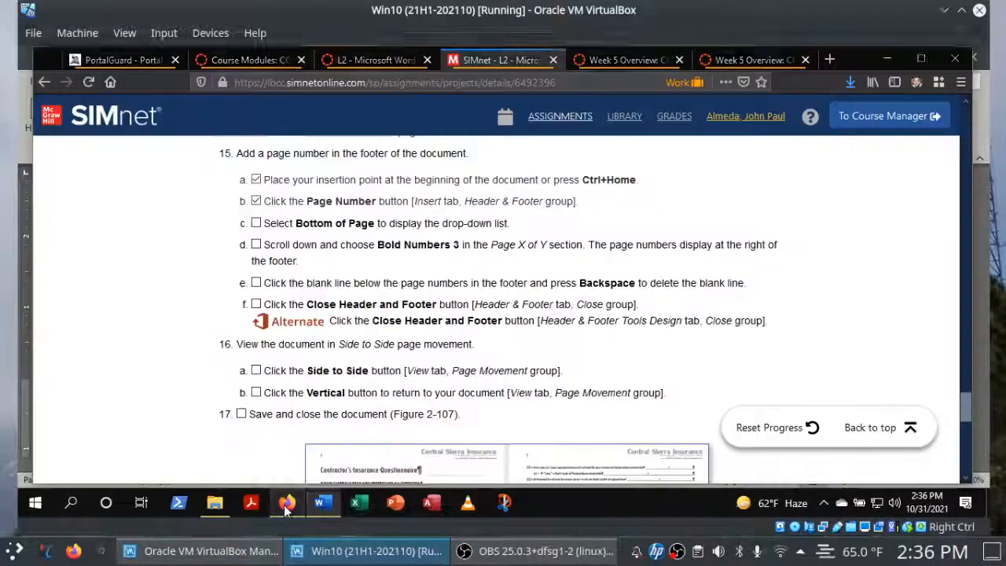
left_click(257, 224)
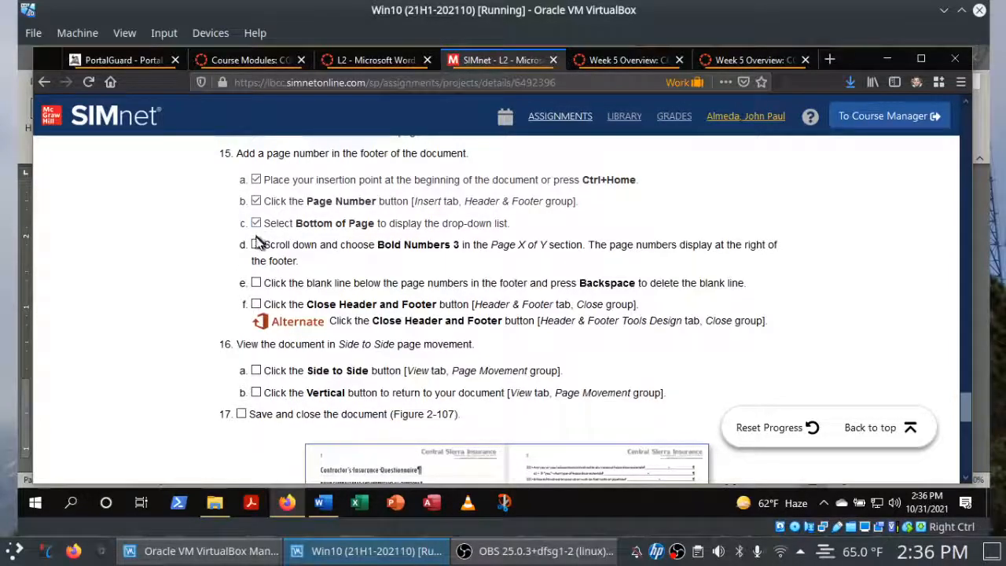
left_click(256, 244)
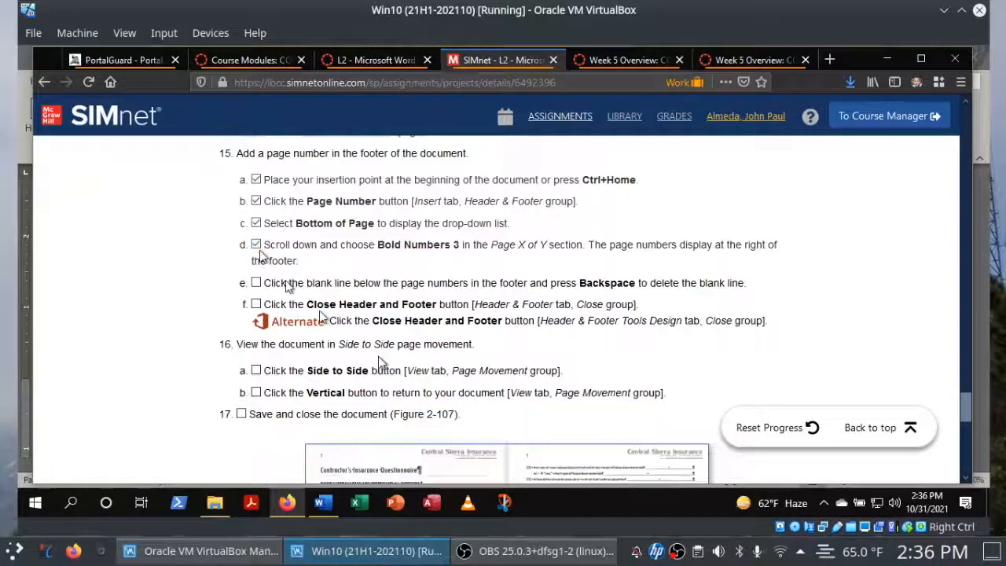
Delete the blank line below the page number in the footer of the Word document and save it.
left_click(322, 505)
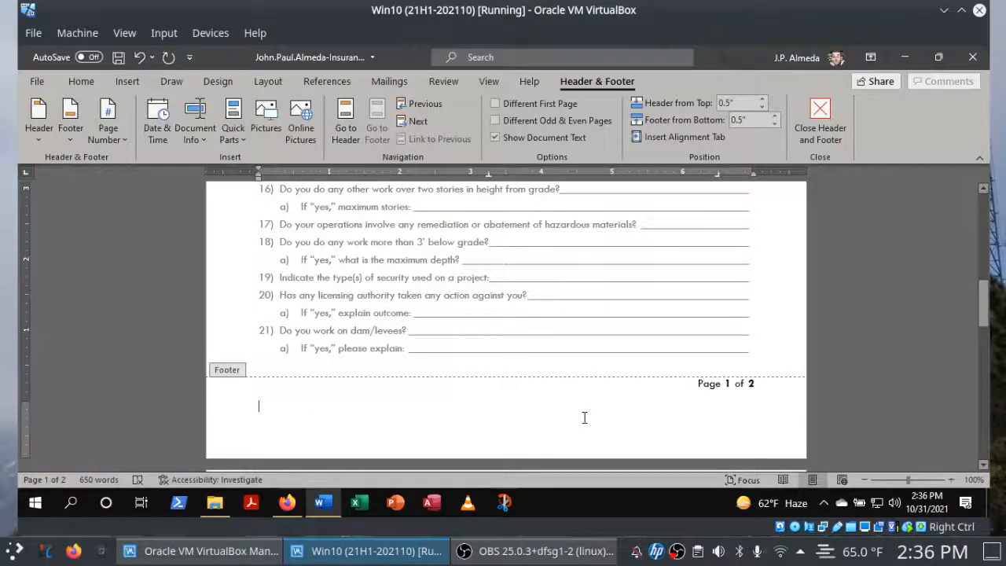
key("BackSpace")
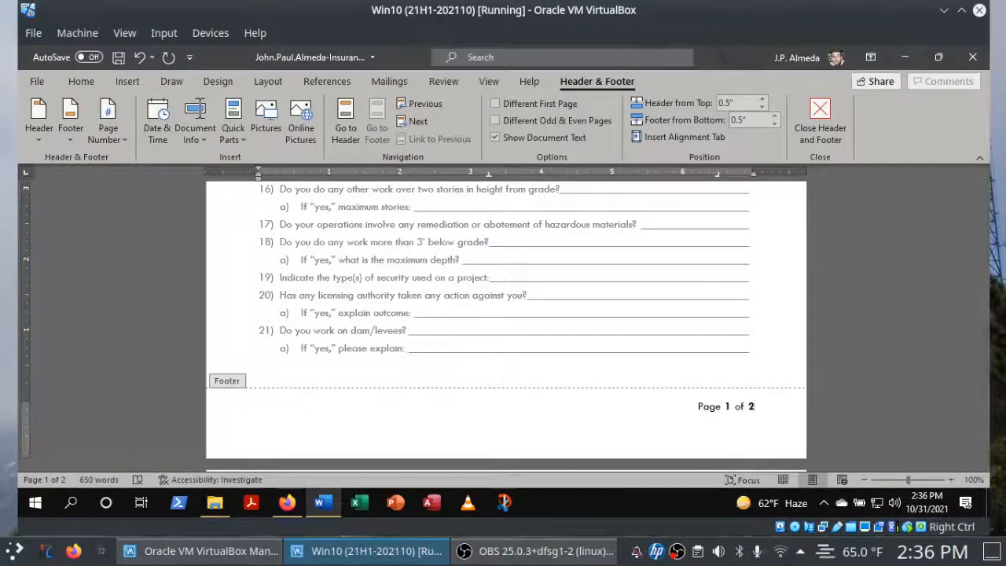
left_click(118, 59)
Check off instruction 15e on the SIMnet project page in Firefox.
left_click(288, 505)
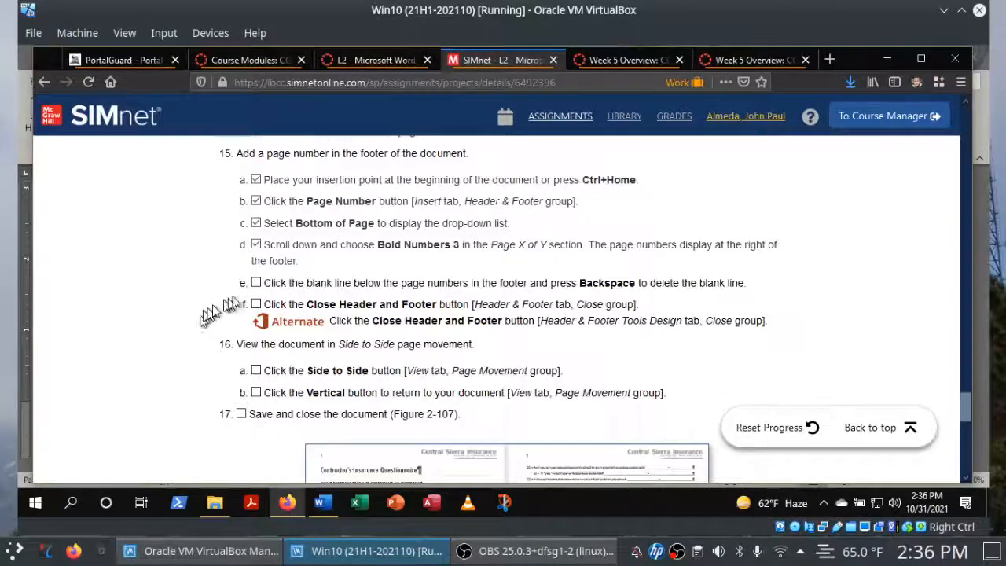
left_click(258, 285)
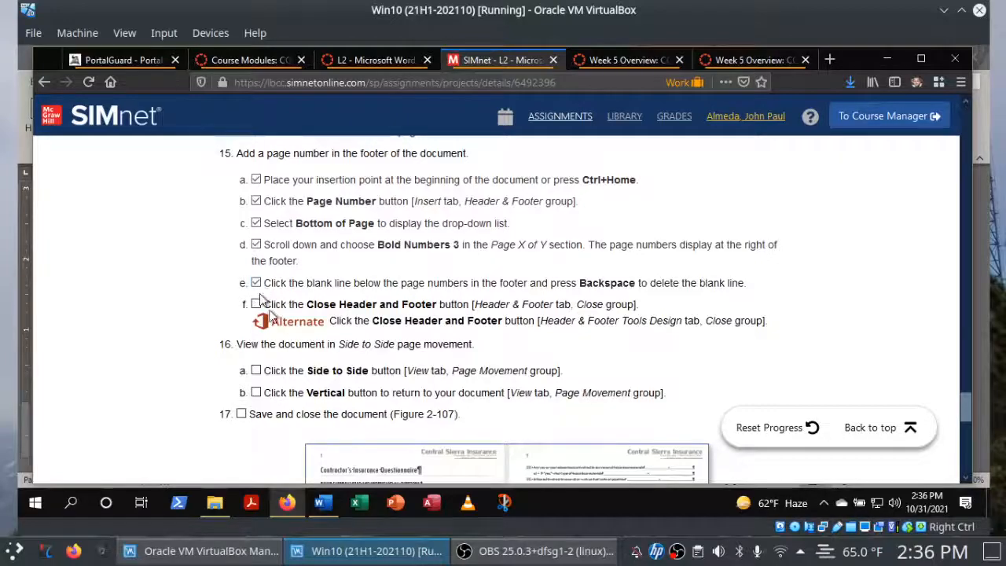
Close the header and footer in Word, and check off instruction 15f in Firefox.
left_click(327, 504)
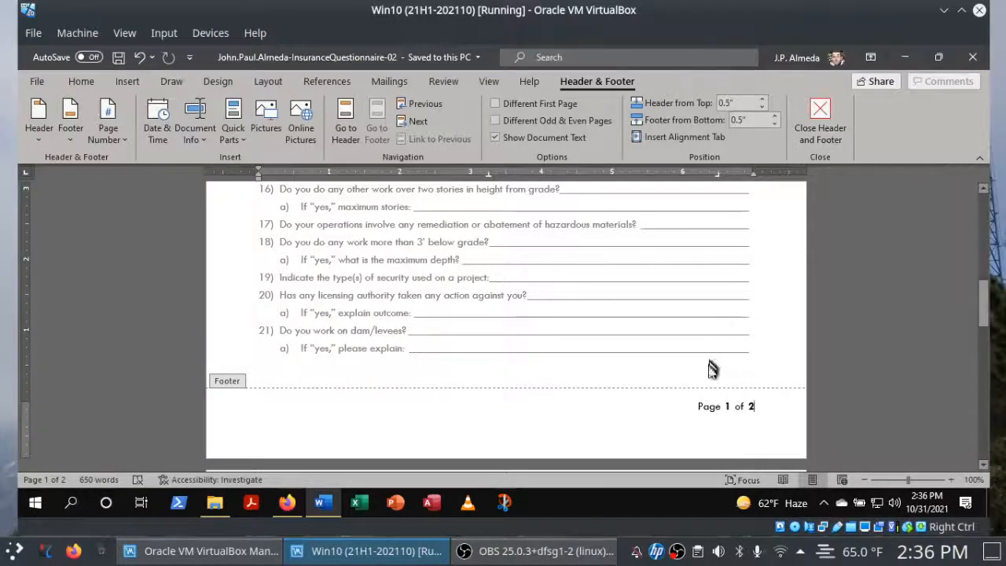
left_click(818, 127)
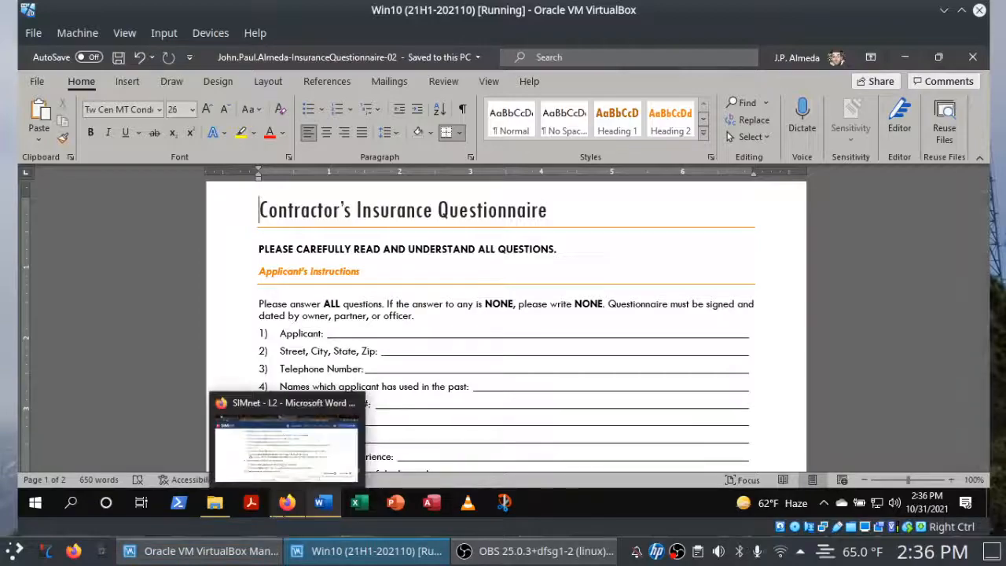
left_click(285, 505)
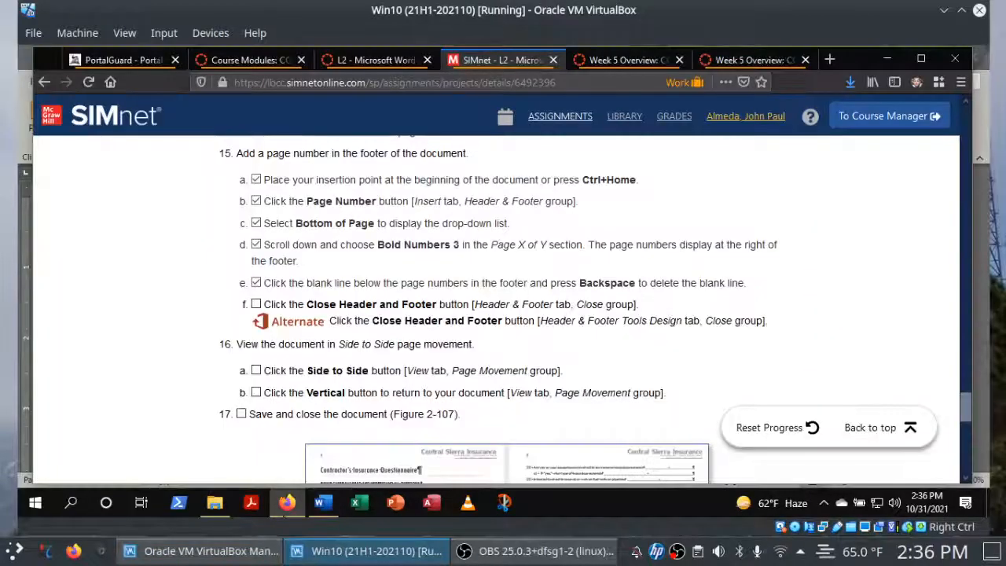
left_click(258, 306)
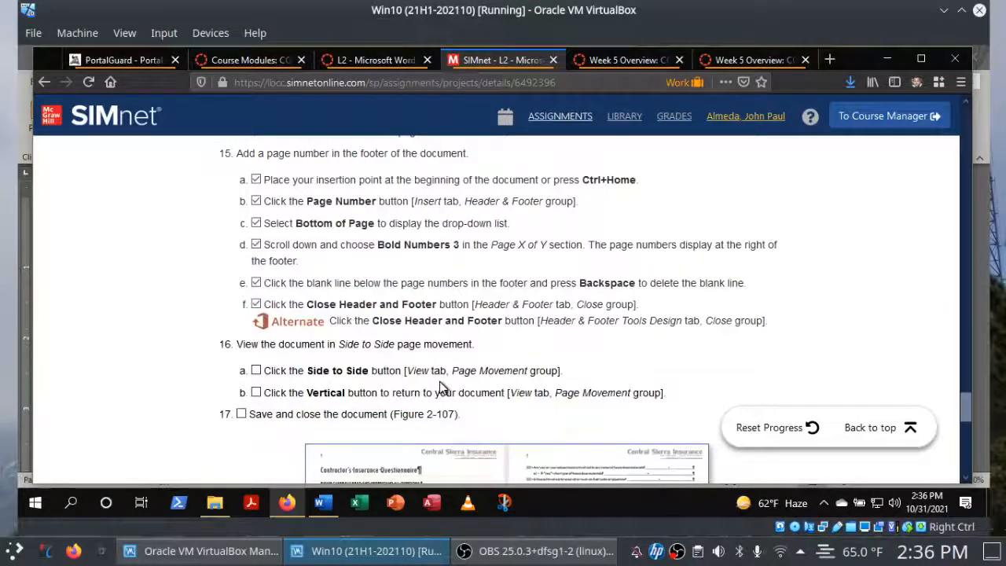
Switch the questionnaire in Word to Side to Side page movement.
left_click(327, 504)
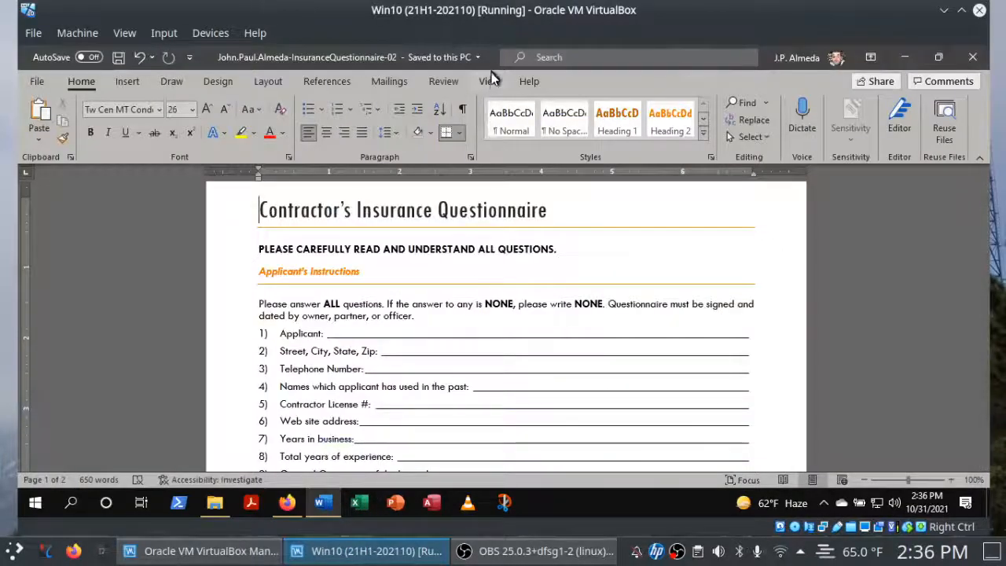
left_click(489, 81)
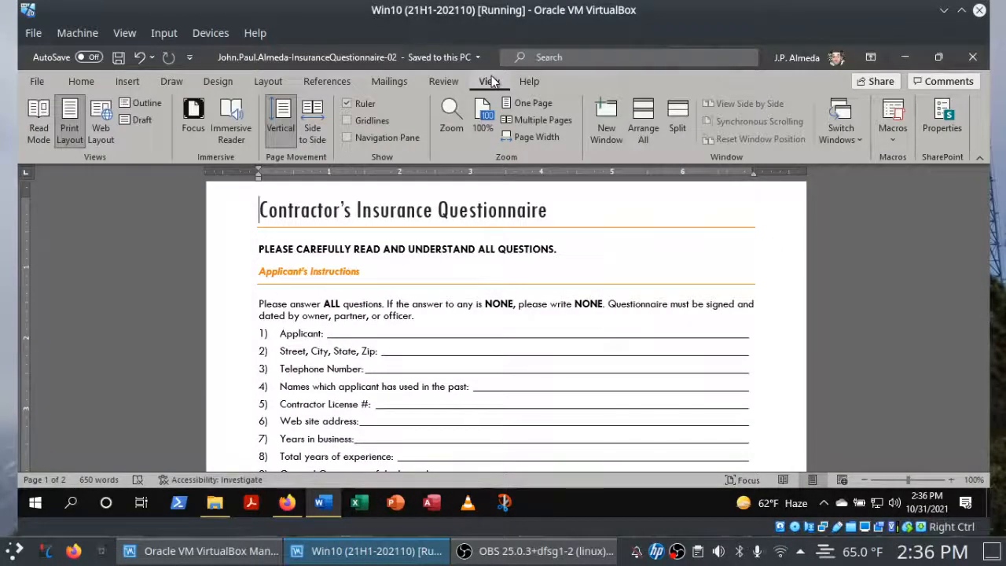
left_click(312, 133)
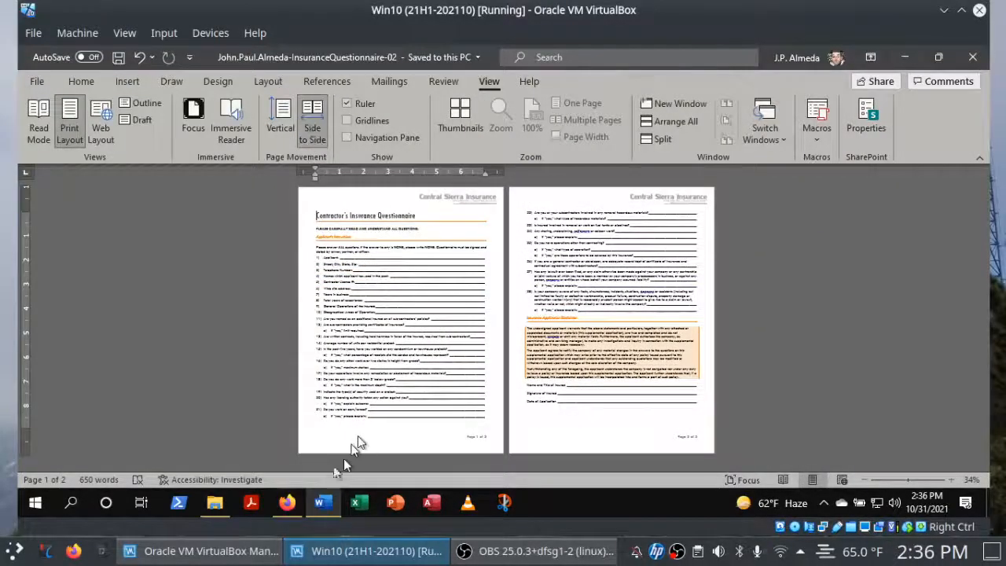
Check off instructions 16a, 16b and 17 on the SIMnet project page in Firefox.
left_click(287, 504)
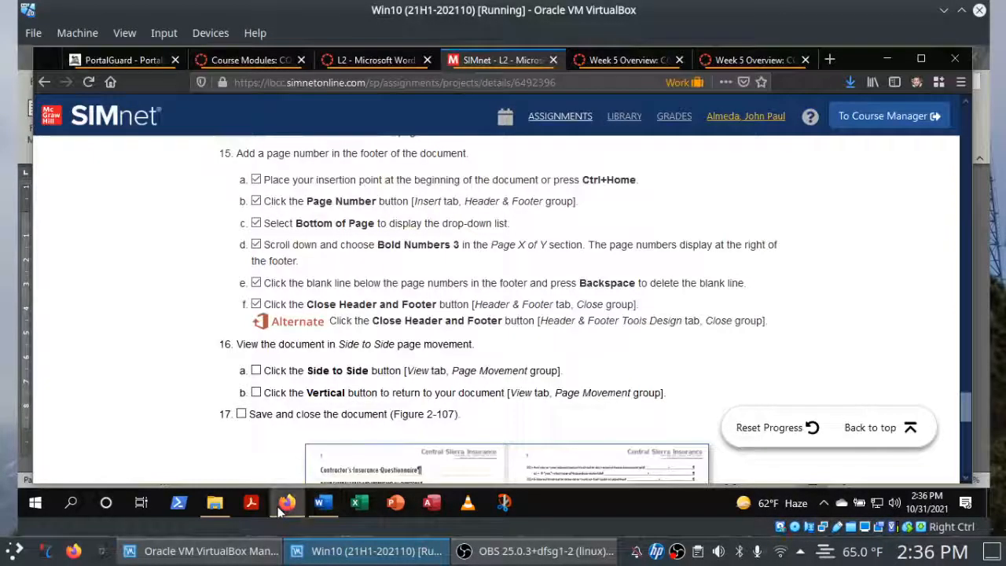
left_click(255, 371)
left_click(257, 392)
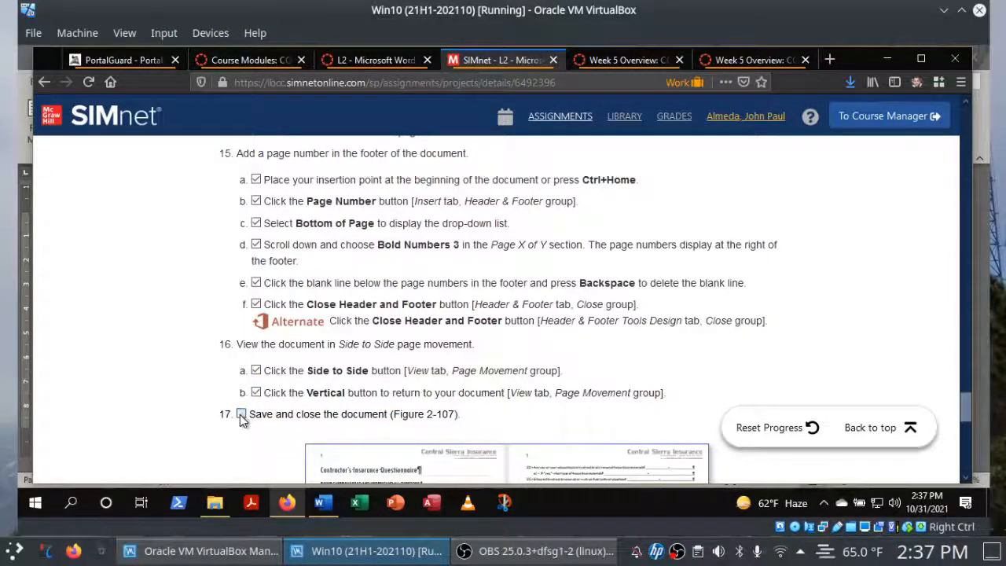
Return the questionnaire in Word to Vertical page movement.
left_click(322, 504)
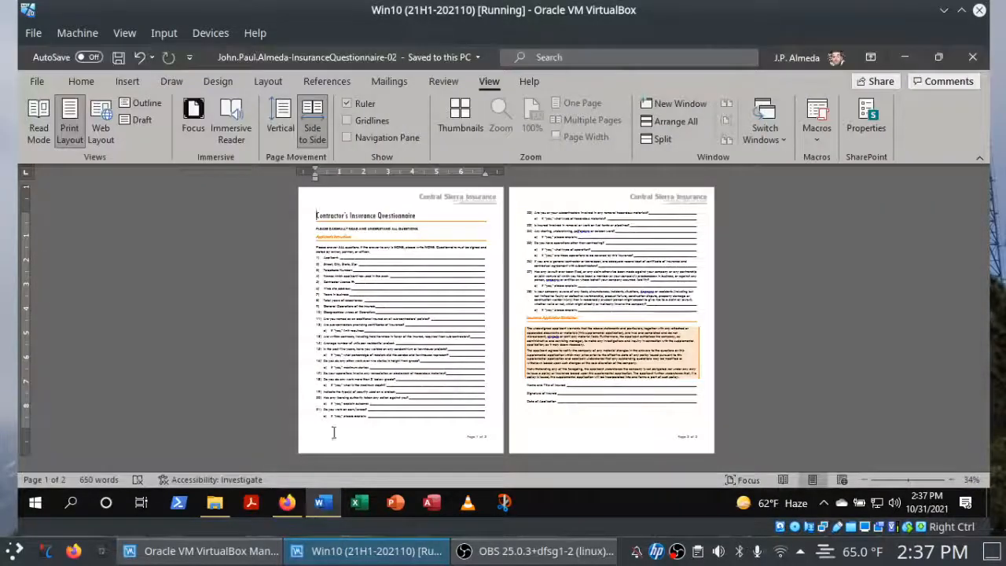
left_click(292, 135)
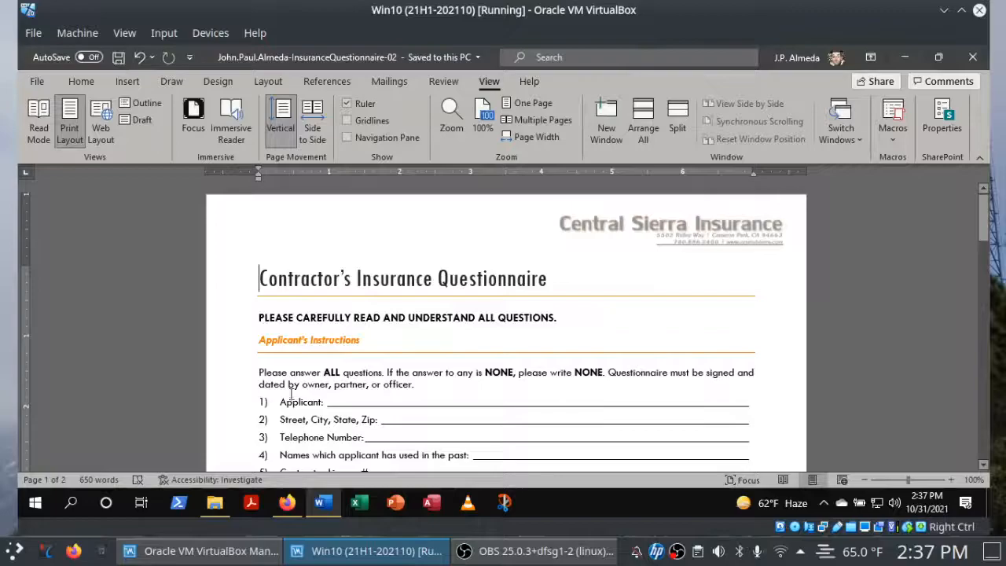
Check off instructions 18 and 19 on the SIMnet project page in Firefox and return to the beginning of the page.
left_click(302, 505)
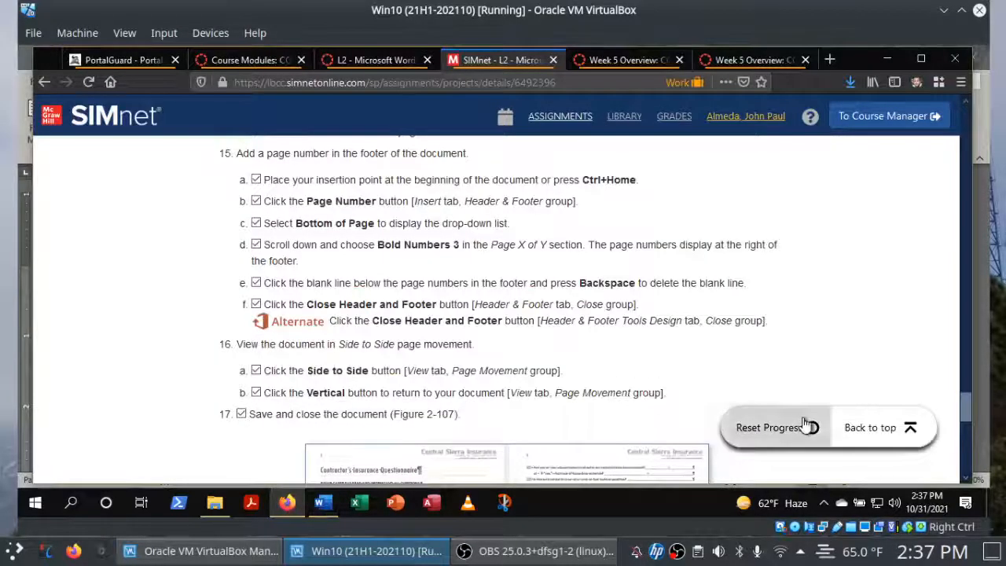
left_click_drag(968, 404, 967, 435)
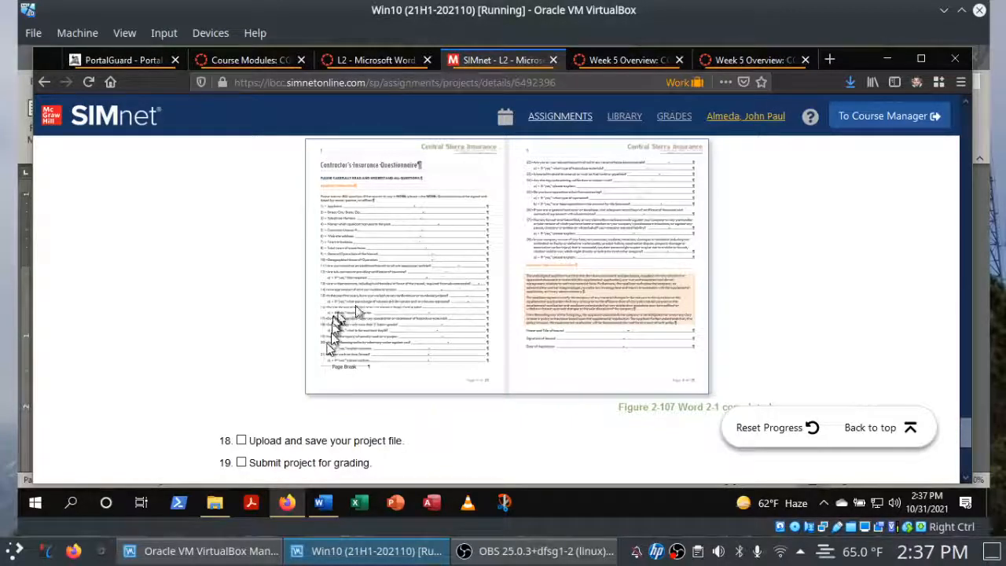
left_click(243, 463)
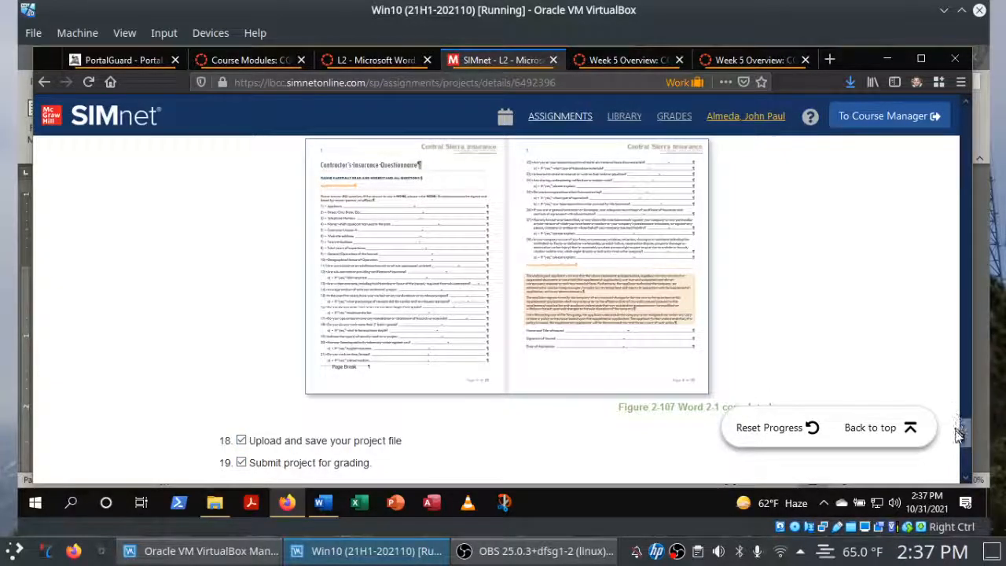
left_click_drag(963, 433, 963, 437)
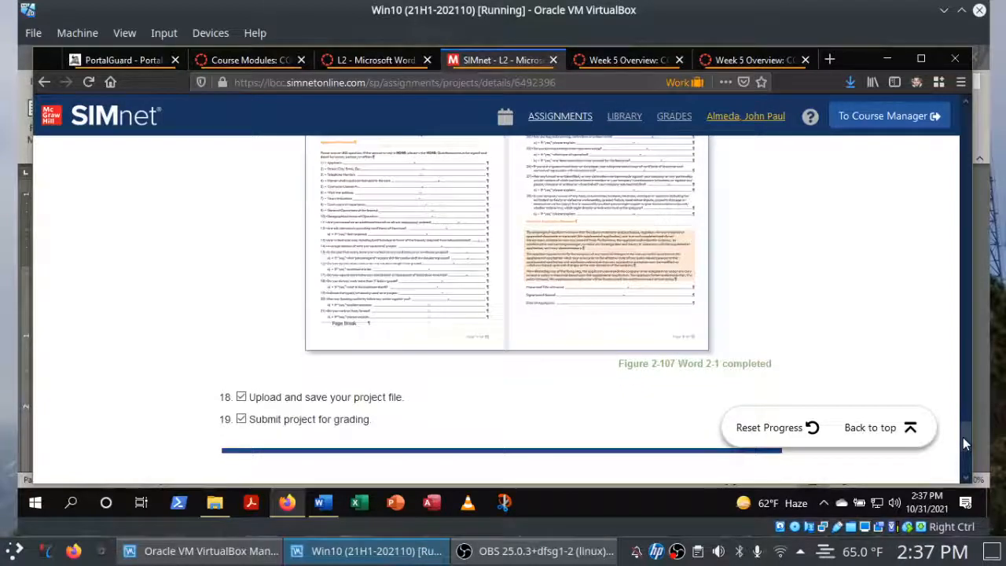
left_click(871, 430)
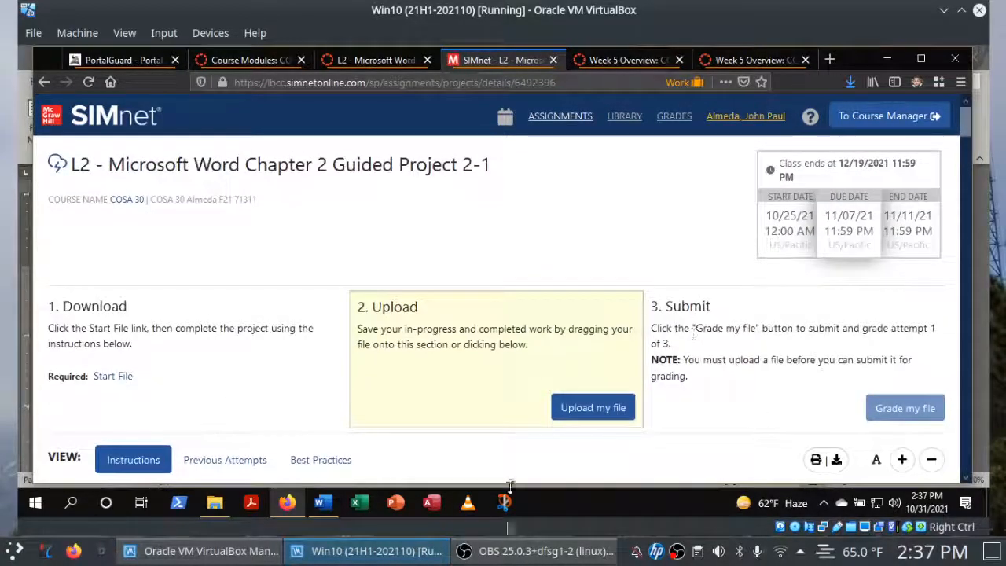
Close the saved questionnaire document in Word.
left_click(322, 502)
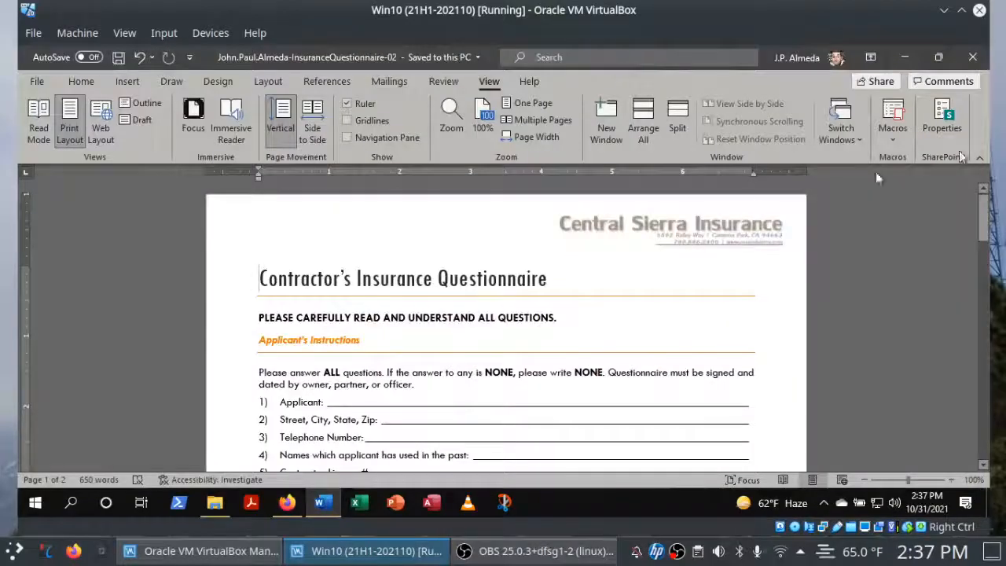
left_click(974, 60)
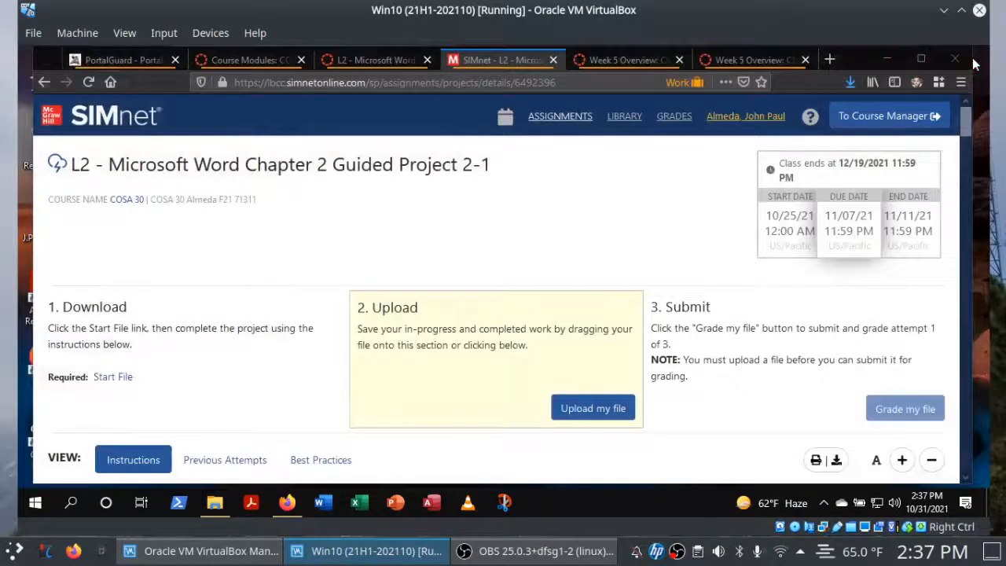
Upload the completed InsuranceQuestionnaire-02.docx from the Downloads folder to SIMnet and submit it for grading.
left_click(586, 416)
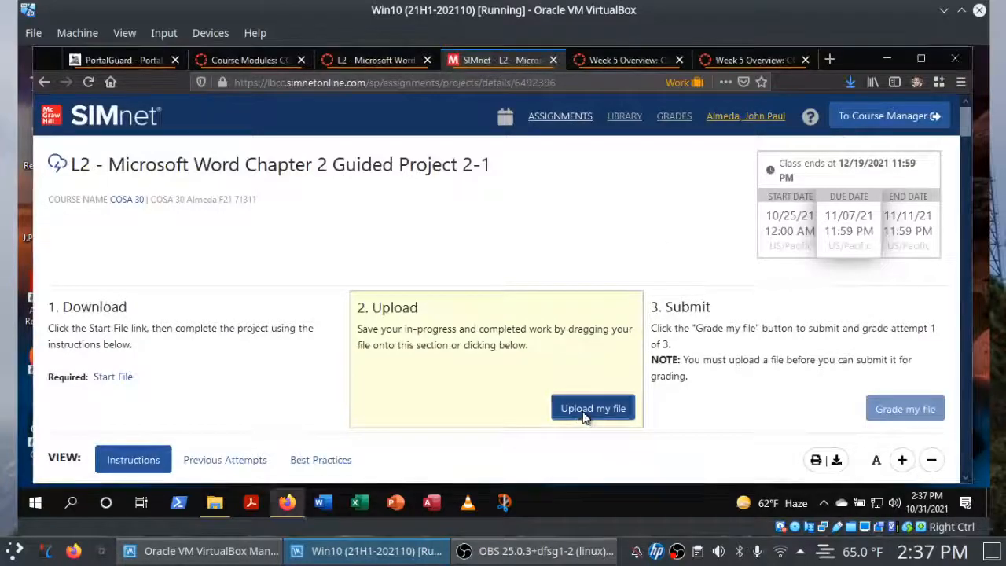
left_click(237, 174)
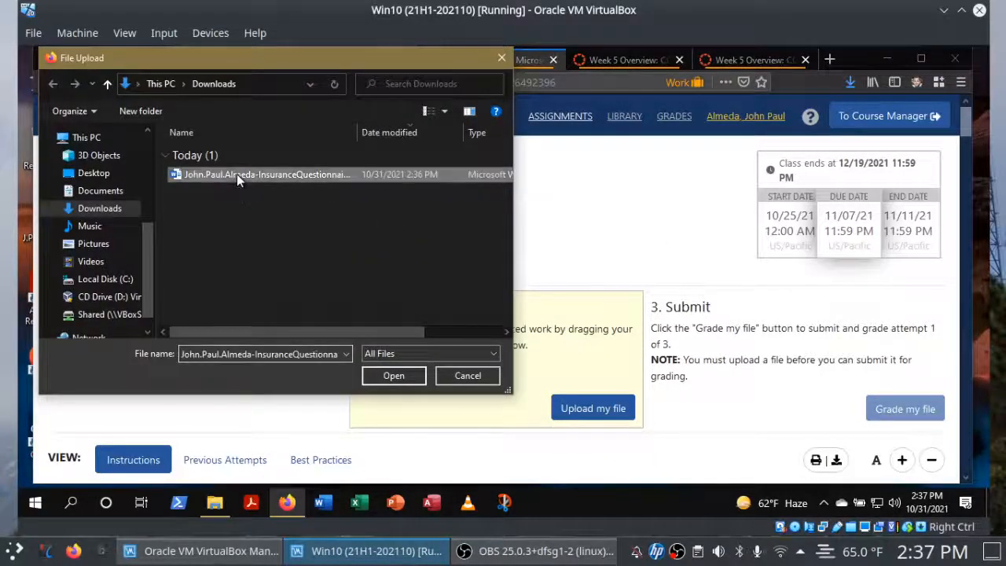
double_click(237, 174)
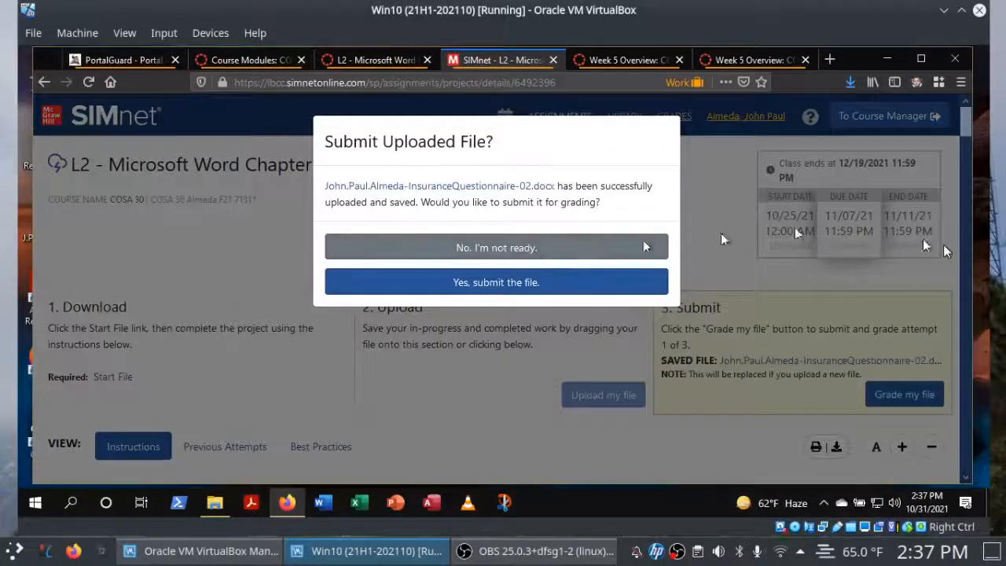
left_click(578, 285)
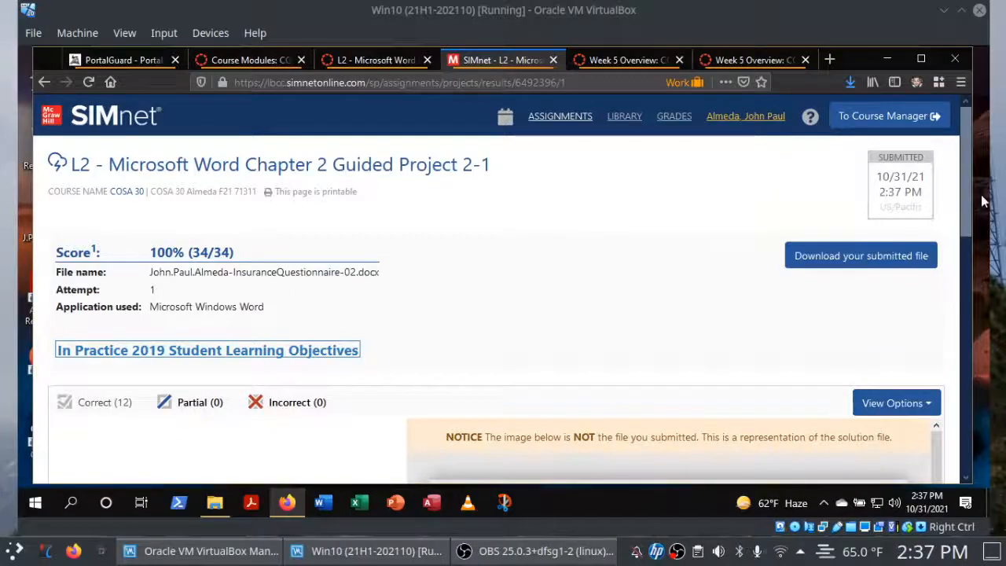
Review the graded results of the submitted project, including the representation of the solution file.
left_click_drag(972, 200, 938, 262)
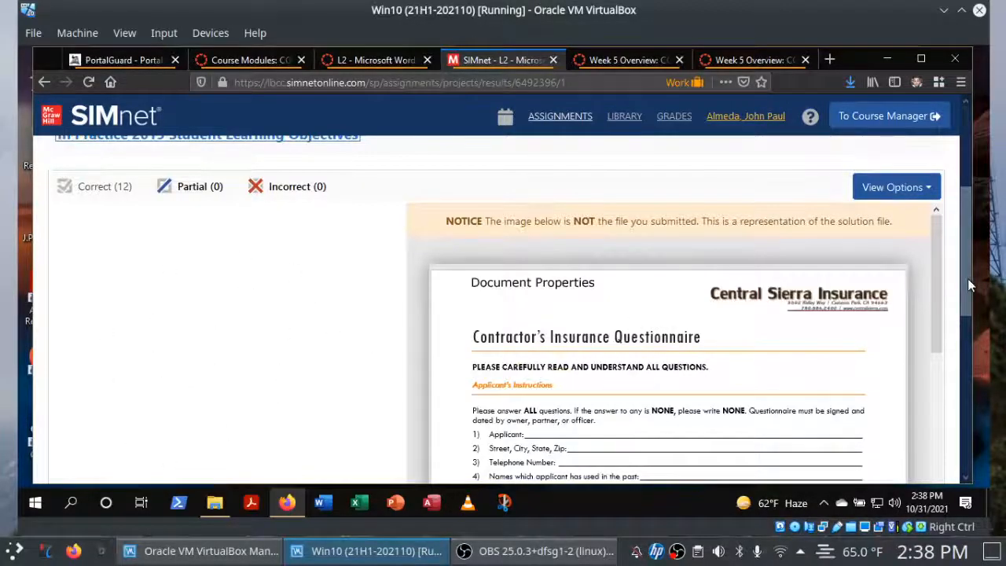
left_click_drag(968, 279, 969, 161)
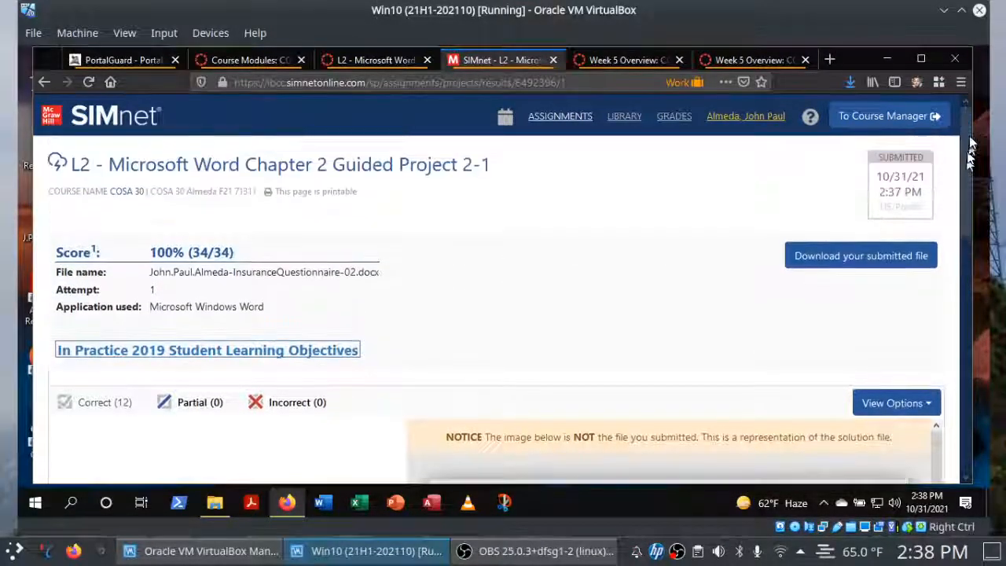
Reopen the Guided Project 2-1 page to review its checked-off instructions and the list of previous attempts.
left_click(273, 170)
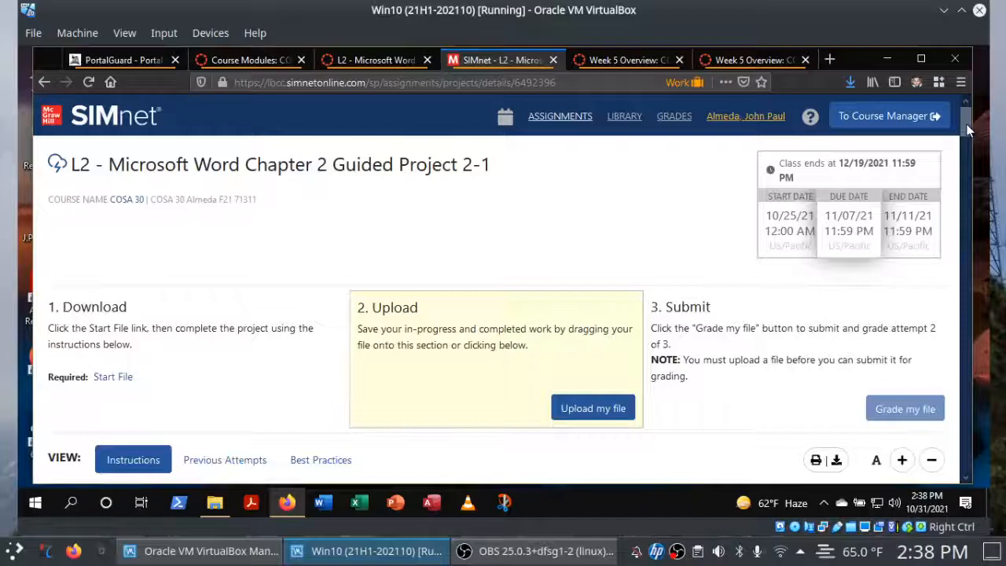
left_click_drag(967, 124, 964, 188)
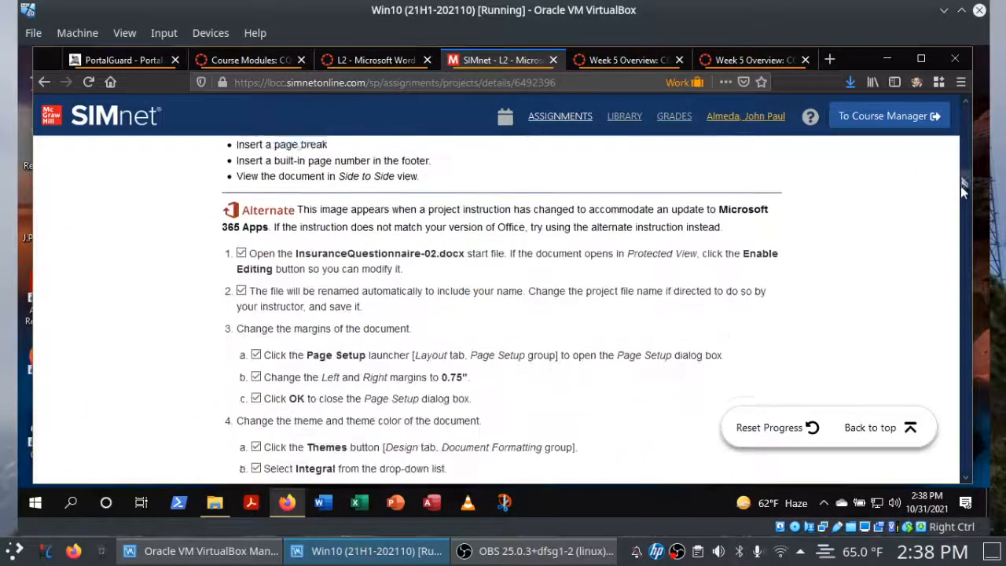
scroll(963, 189, "down", 2)
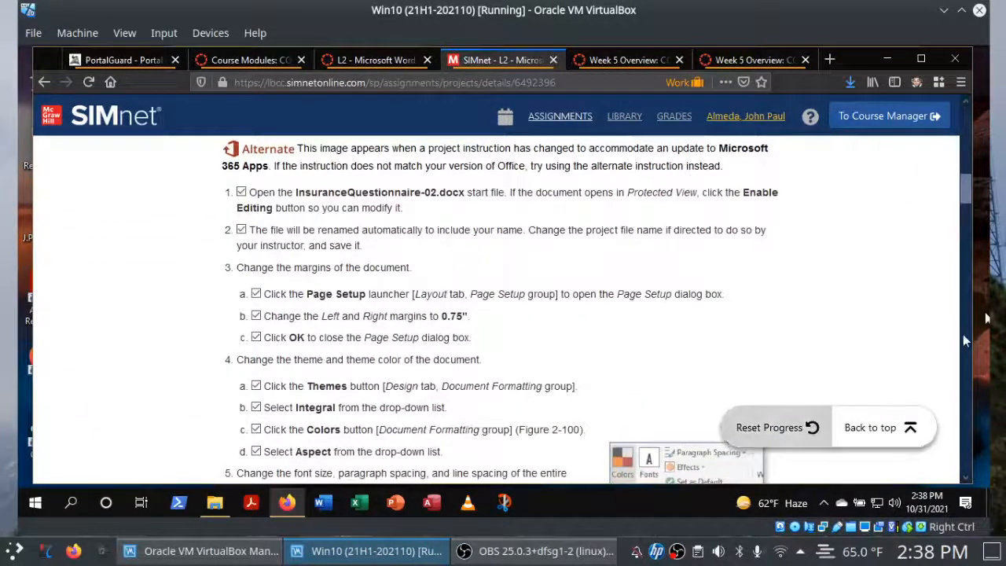
left_click_drag(970, 202, 970, 149)
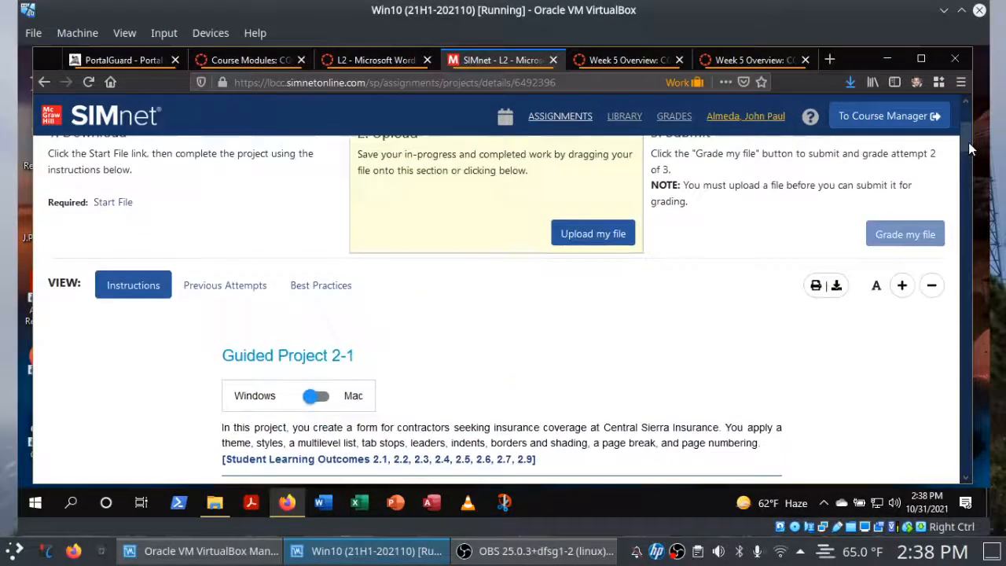
left_click(226, 286)
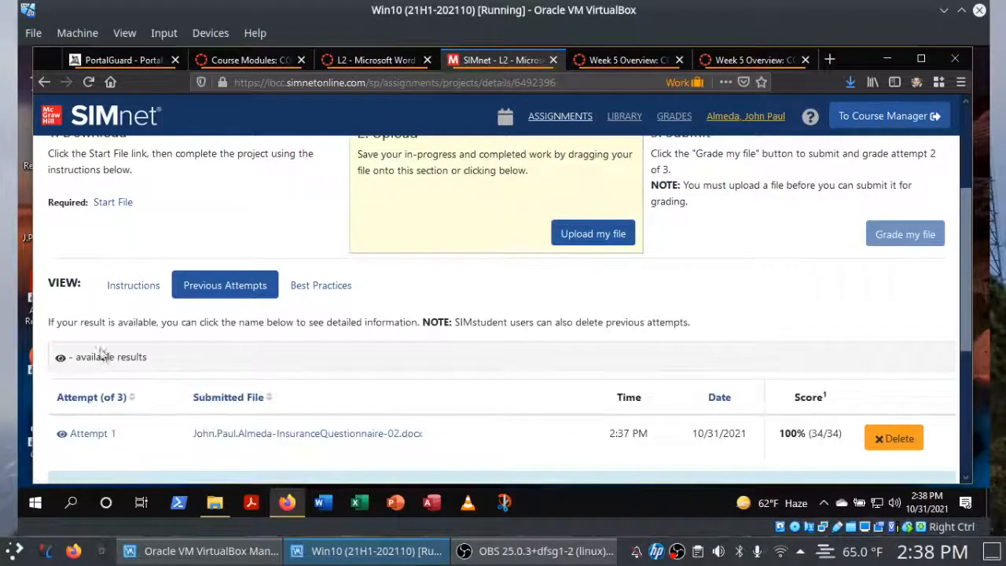
left_click(133, 292)
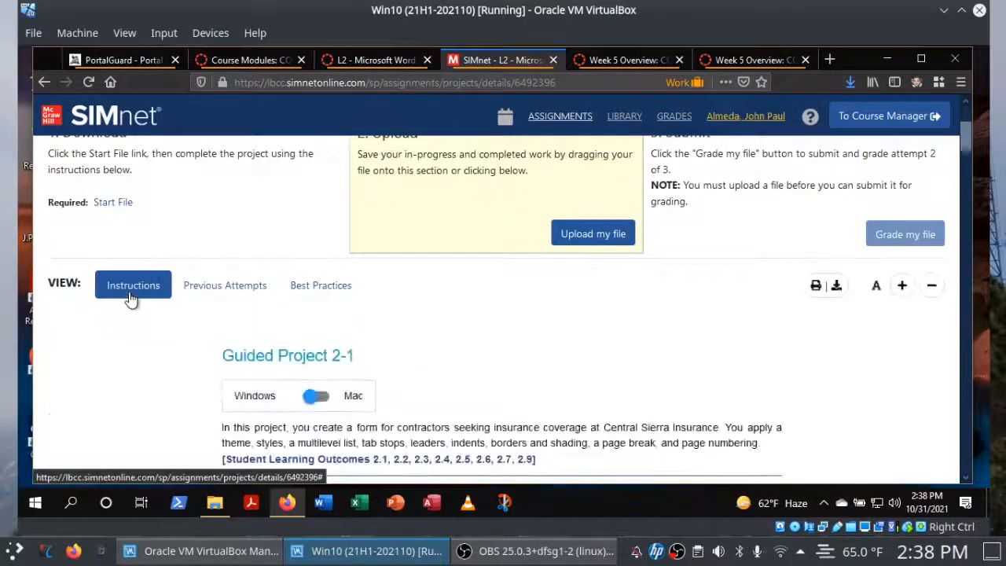